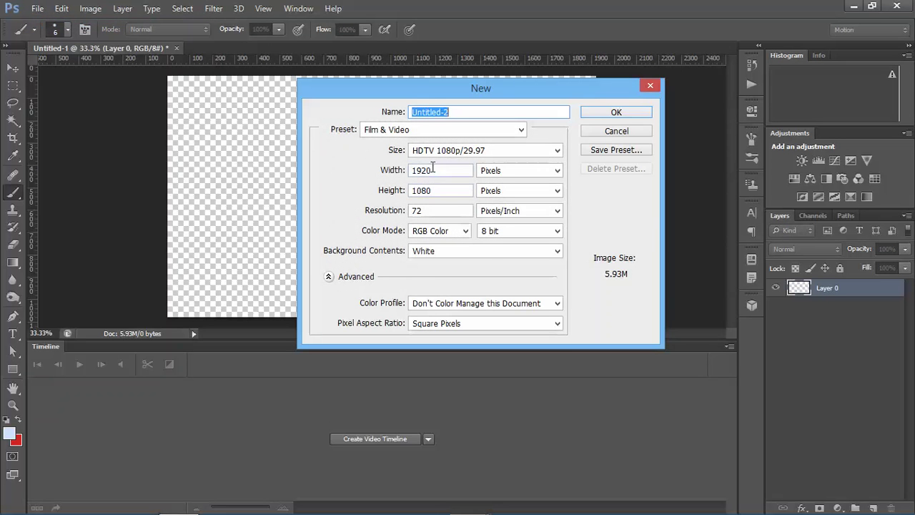
Choose the HDTV 1080p/29.97 size and RGB Color mode for the new Film & Video document.
{"action": "left_click", "coordinate": [455, 152]}
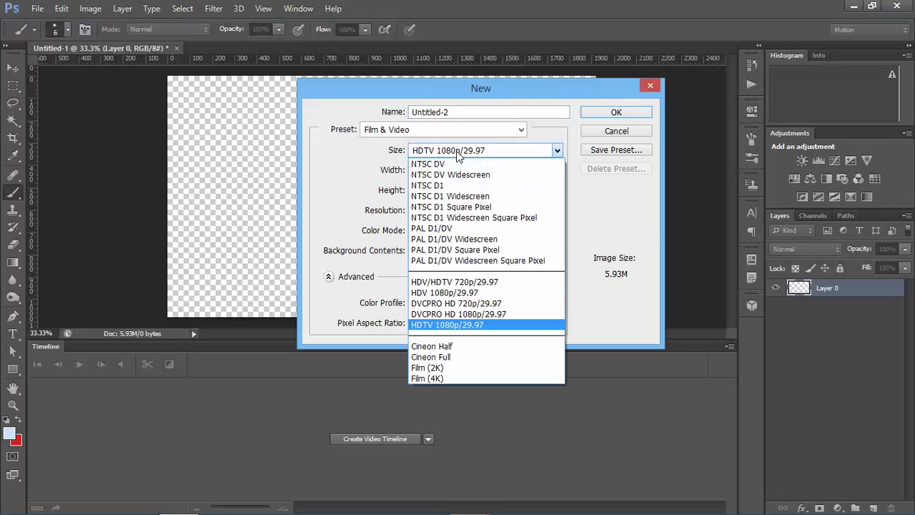
{"action": "left_click", "coordinate": [488, 326]}
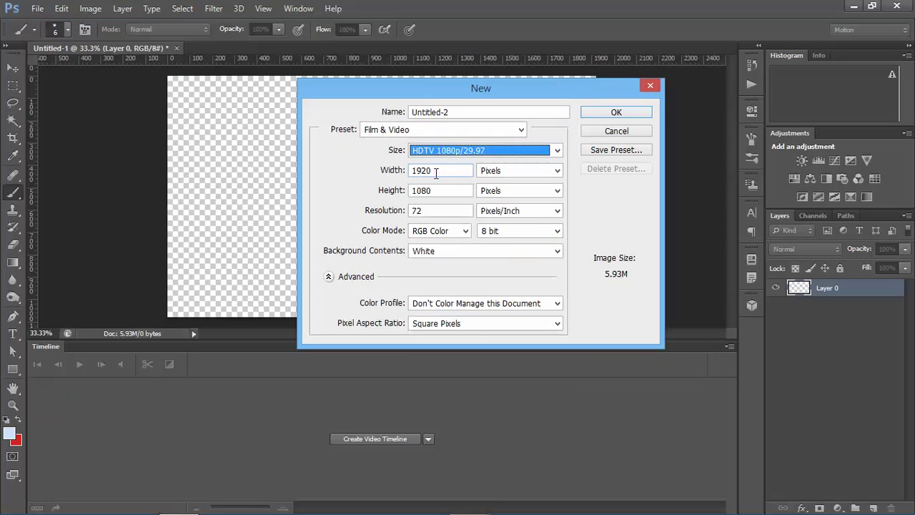
{"action": "left_click_drag", "start_coordinate": [434, 172], "coordinate": [412, 209]}
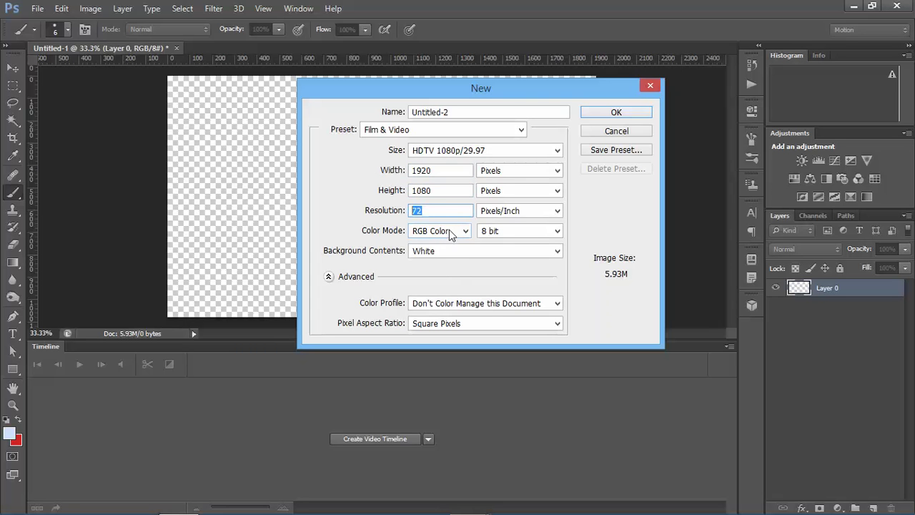
{"action": "left_click", "coordinate": [461, 231]}
{"action": "left_click", "coordinate": [455, 234]}
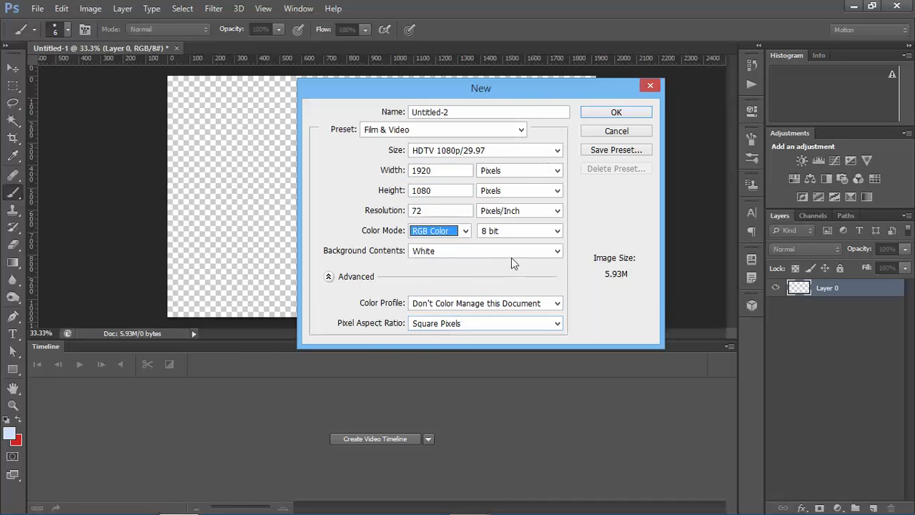
Name the new document "Leaf Falling 1" and create it.
{"action": "left_click", "coordinate": [542, 112]}
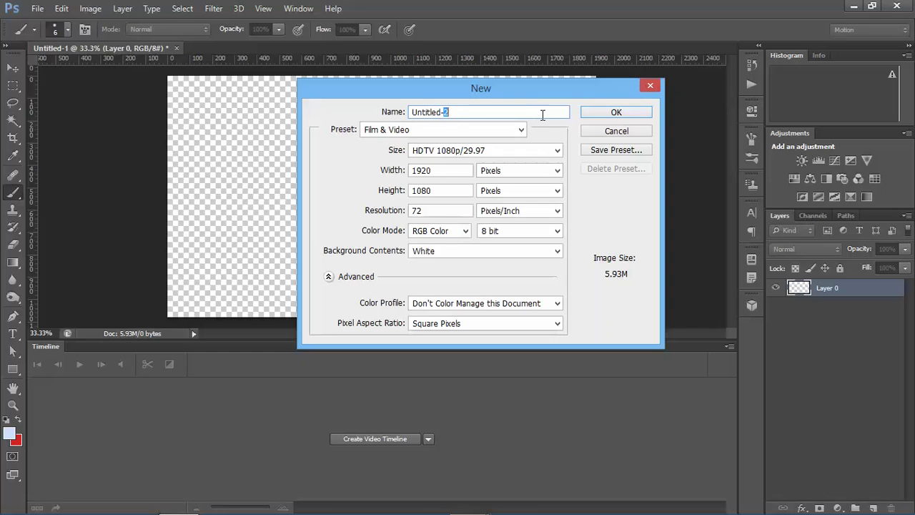
{"action": "left_click_drag", "start_coordinate": [459, 112], "coordinate": [394, 91]}
{"action": "type", "text": "Leaf Falling"}
{"action": "key", "text": "Left"}
{"action": "key", "text": "Left"}
{"action": "key", "text": "Left"}
{"action": "key", "text": "Left"}
{"action": "type", "text": "l"}
{"action": "key", "text": "End"}
{"action": "type", "text": "1"}
{"action": "key", "text": "Return"}
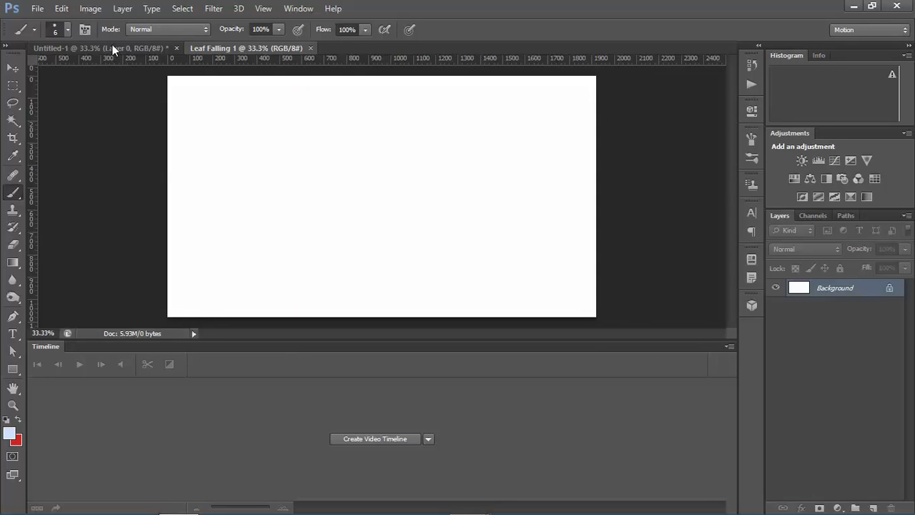
Start saving the document under a chosen location and browse to the Animation Production folder.
{"action": "left_click", "coordinate": [38, 9]}
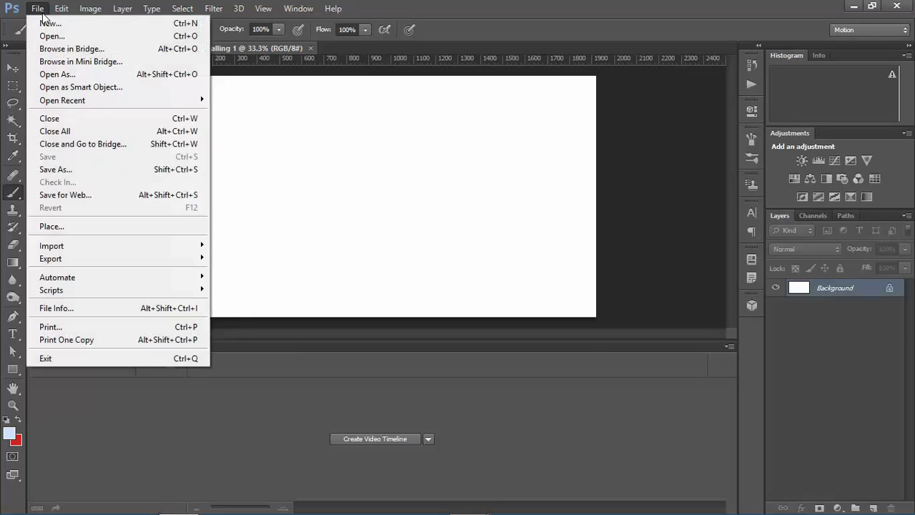
{"action": "left_click", "coordinate": [91, 168]}
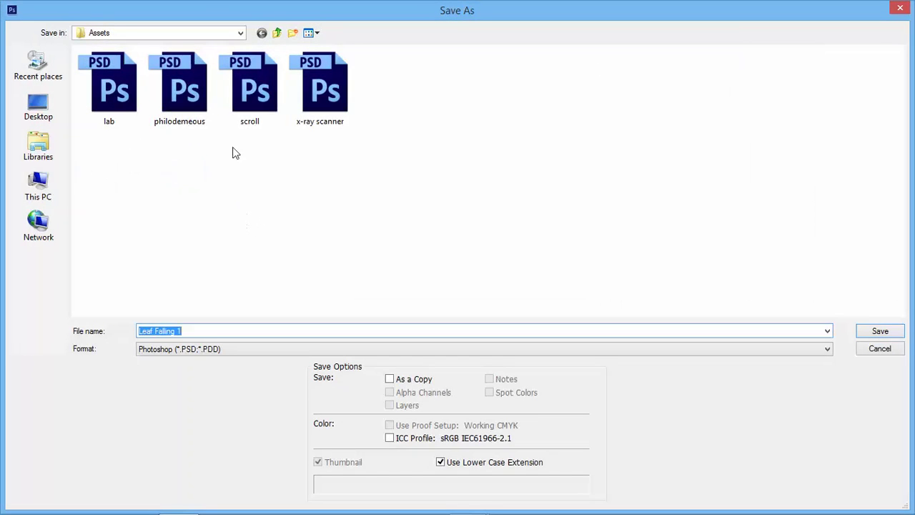
{"action": "left_click", "coordinate": [277, 33]}
{"action": "left_click", "coordinate": [277, 33]}
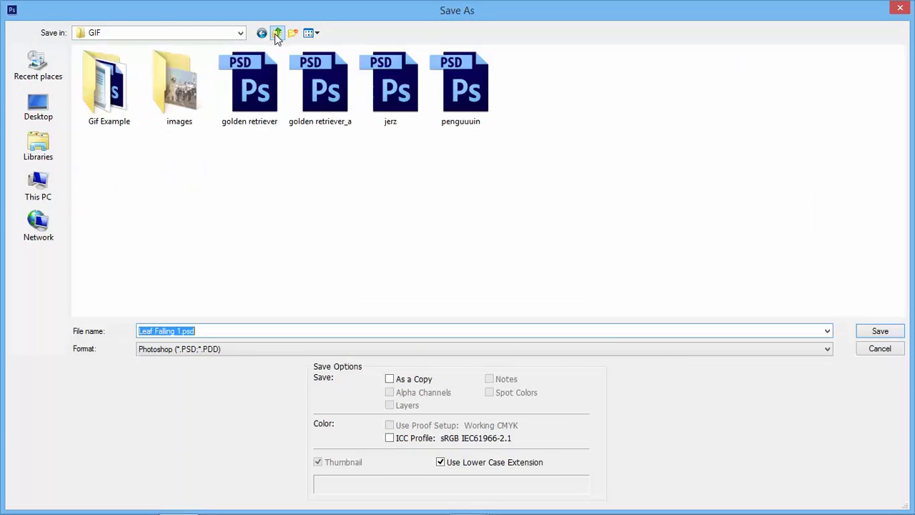
{"action": "left_click", "coordinate": [48, 80]}
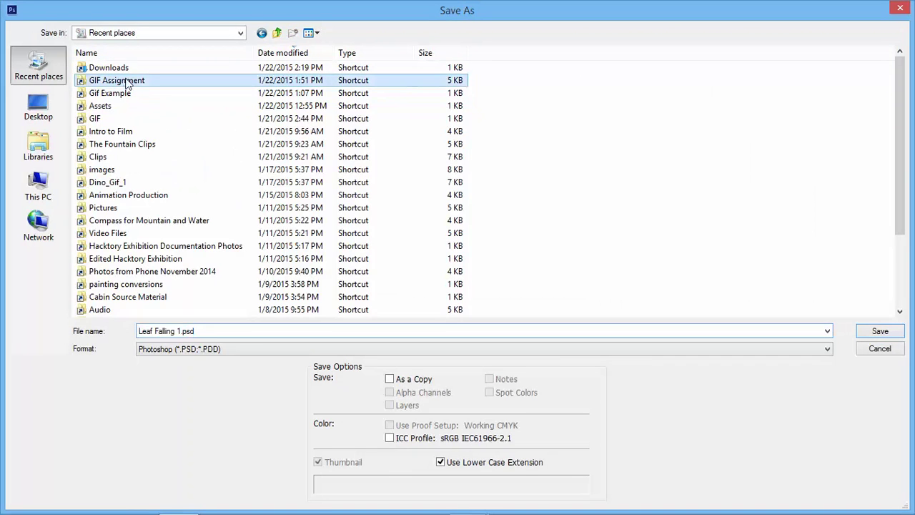
{"action": "double_click", "coordinate": [125, 81]}
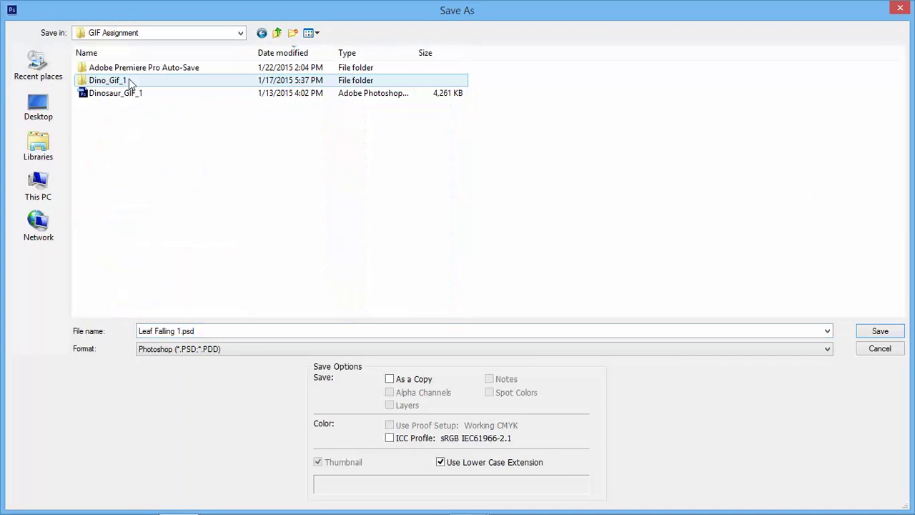
{"action": "left_click", "coordinate": [277, 34]}
{"action": "left_click", "coordinate": [277, 34]}
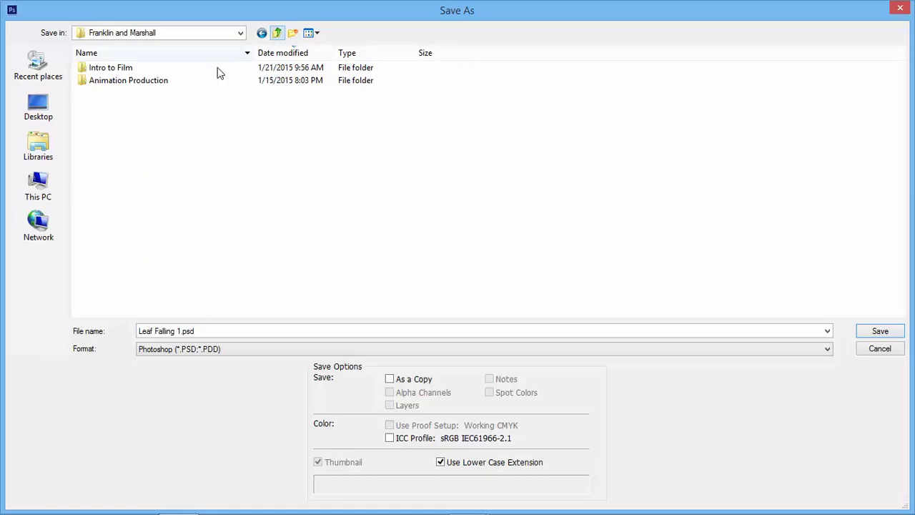
{"action": "double_click", "coordinate": [170, 85]}
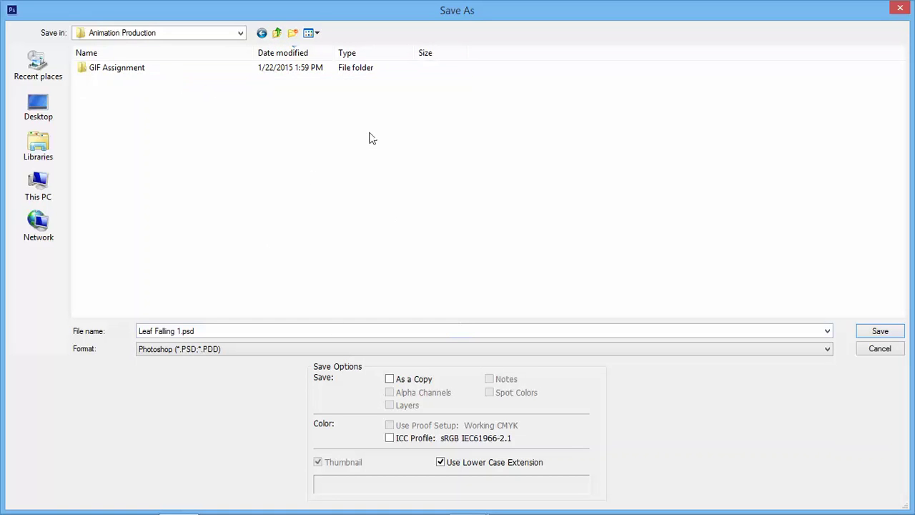
Create a "Leaf Falling" folder inside Animation Production and save Leaf Falling 1.psd in it.
{"action": "left_click", "coordinate": [292, 34]}
{"action": "type", "text": "An"}
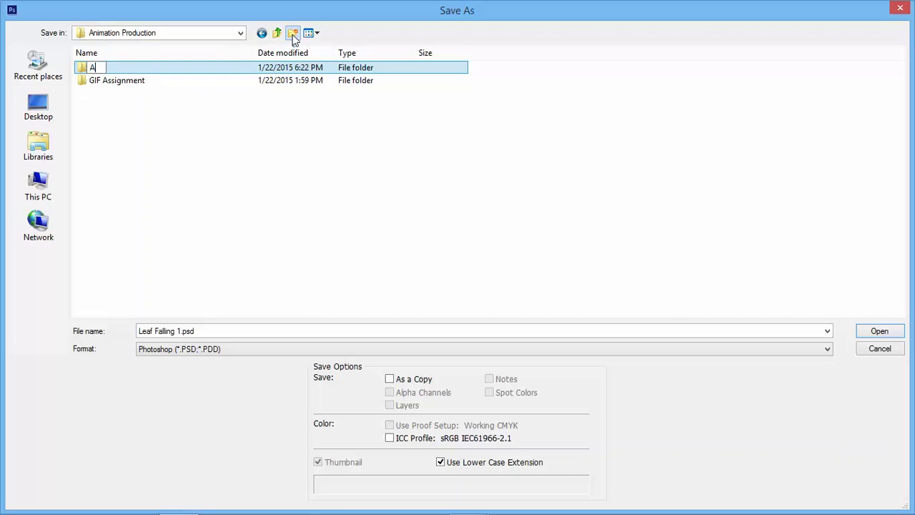
{"action": "key", "text": "BackSpace"}
{"action": "key", "text": "BackSpace"}
{"action": "type", "text": "Leaf Falling"}
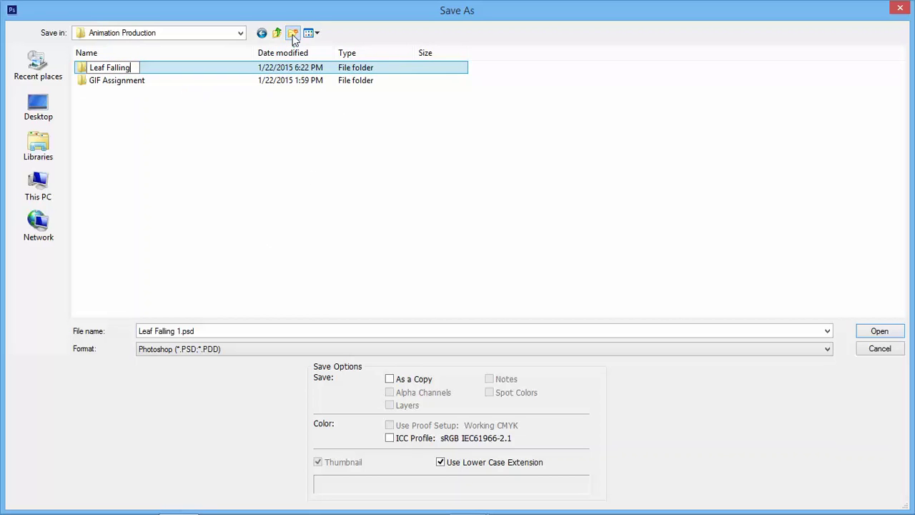
{"action": "key", "text": "Return"}
{"action": "double_click", "coordinate": [118, 67]}
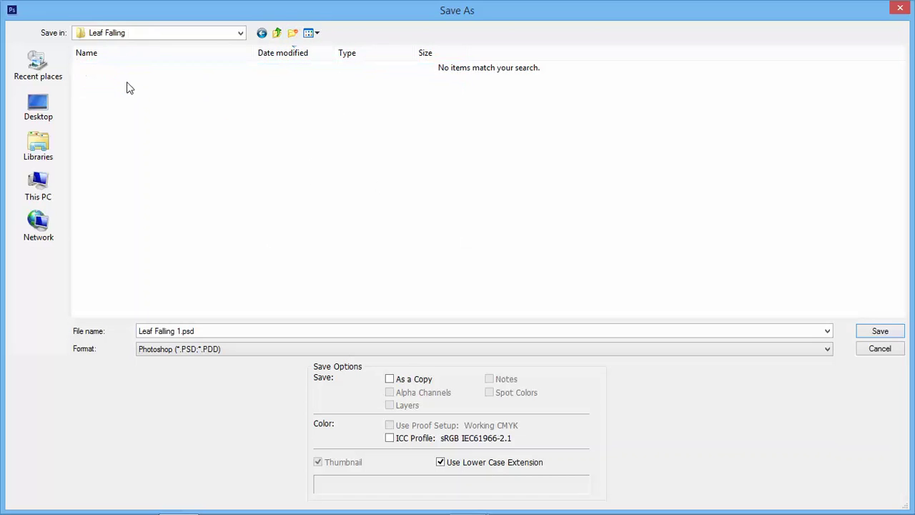
{"action": "left_click", "coordinate": [891, 329]}
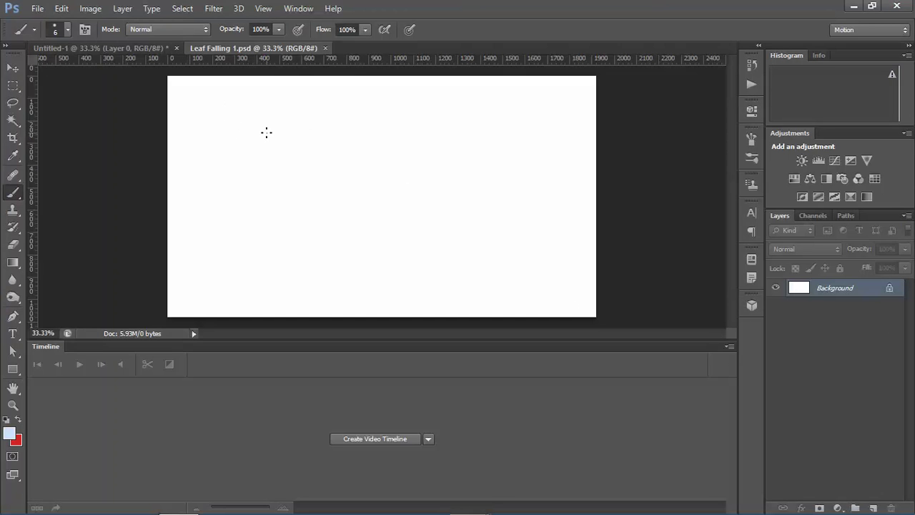
Select the Motion workspace for the animation work, dismissing the low-battery notice.
{"action": "left_click", "coordinate": [841, 30]}
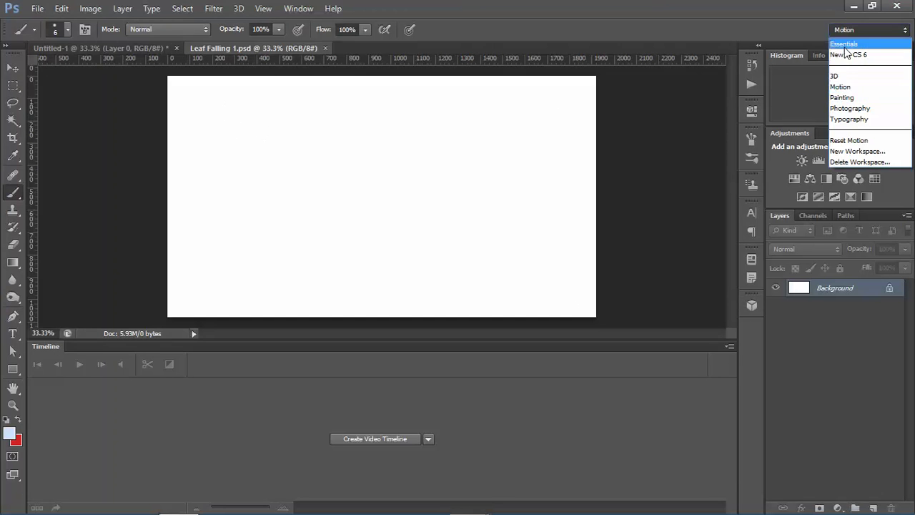
{"action": "left_click", "coordinate": [841, 87]}
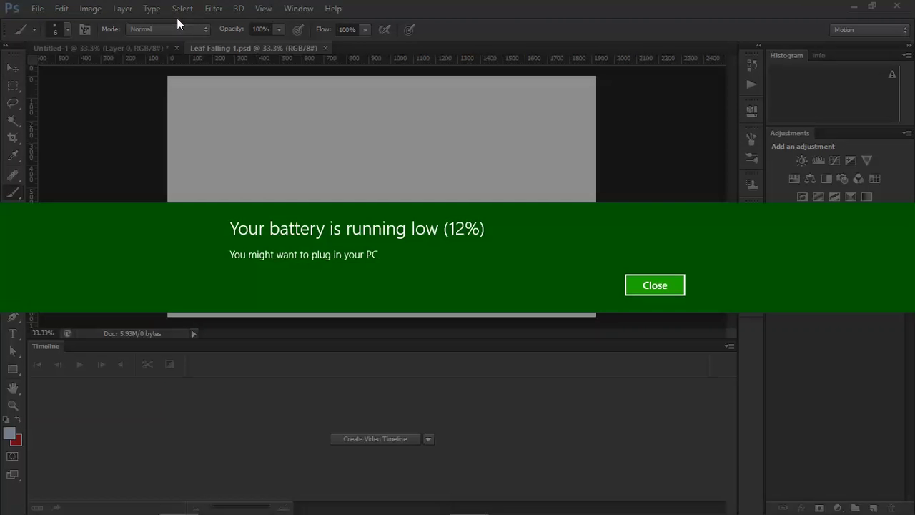
{"action": "left_click", "coordinate": [633, 285]}
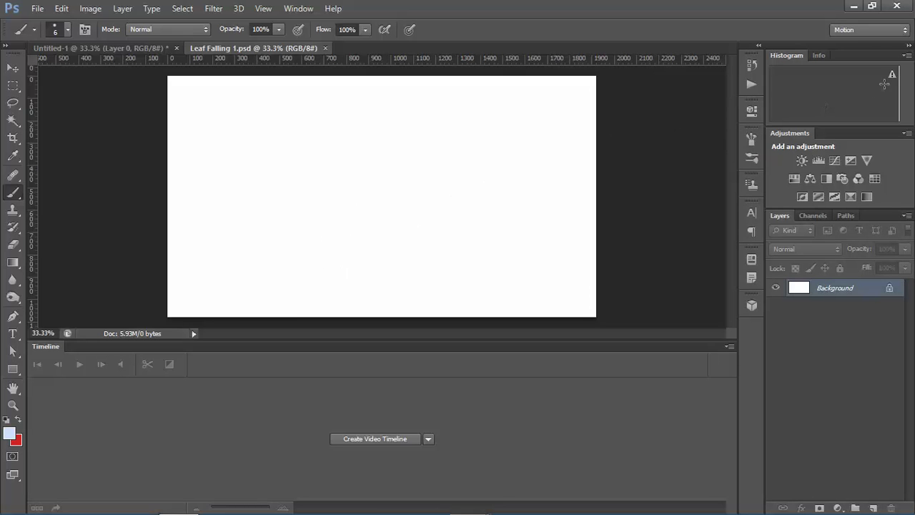
{"action": "left_click", "coordinate": [904, 30]}
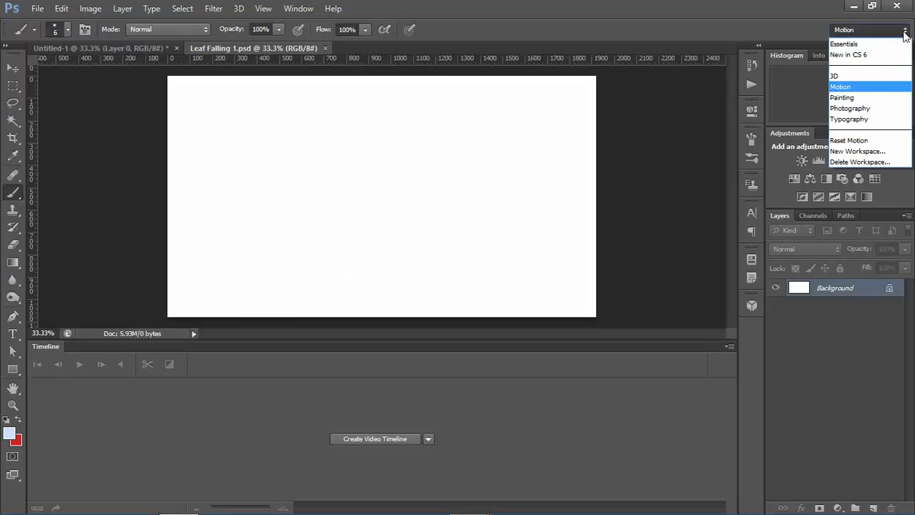
{"action": "left_click", "coordinate": [863, 86]}
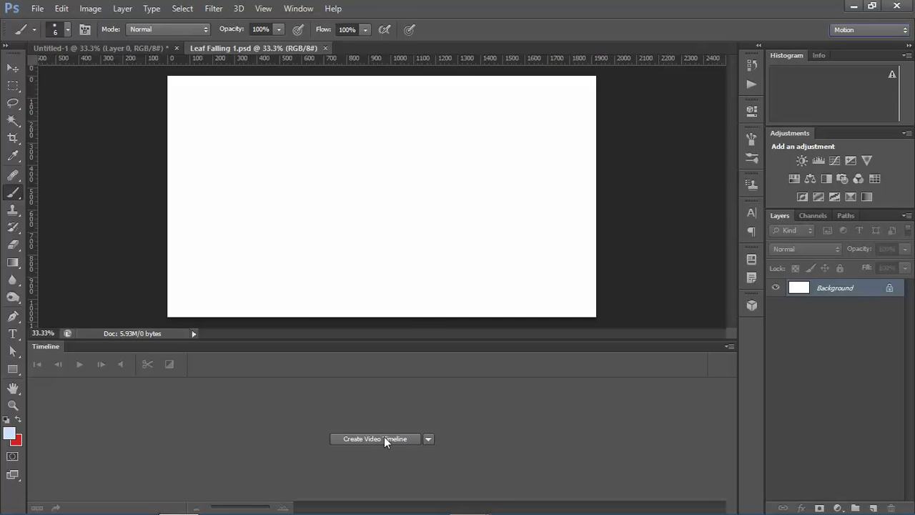
Create a video timeline for the document rather than a frame animation.
{"action": "left_click", "coordinate": [429, 437]}
{"action": "left_click", "coordinate": [430, 439]}
{"action": "left_click", "coordinate": [431, 439]}
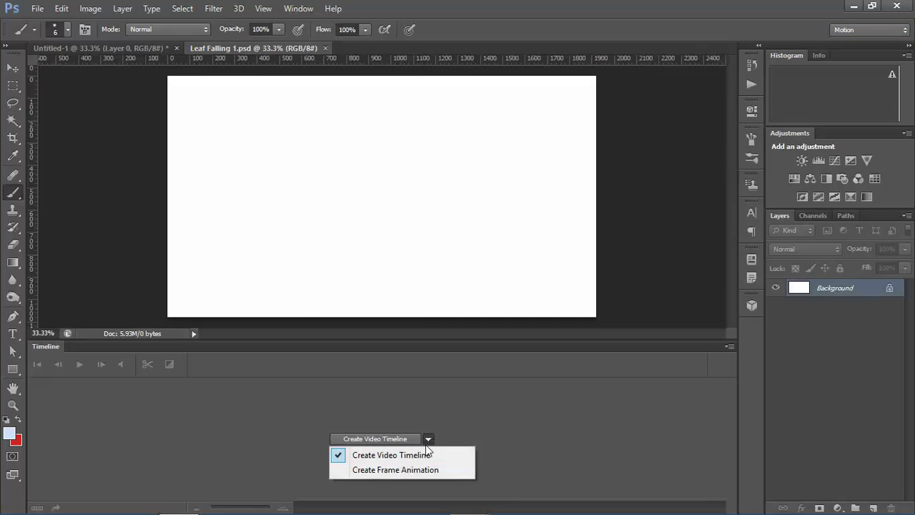
{"action": "left_click", "coordinate": [387, 443]}
{"action": "left_click", "coordinate": [388, 442]}
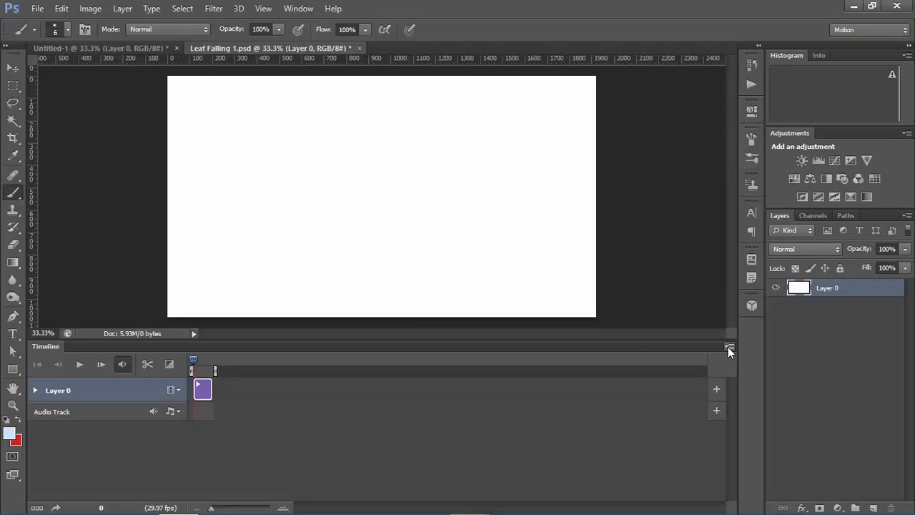
Set the timeline frame rate to 12 fps.
{"action": "left_click", "coordinate": [729, 347]}
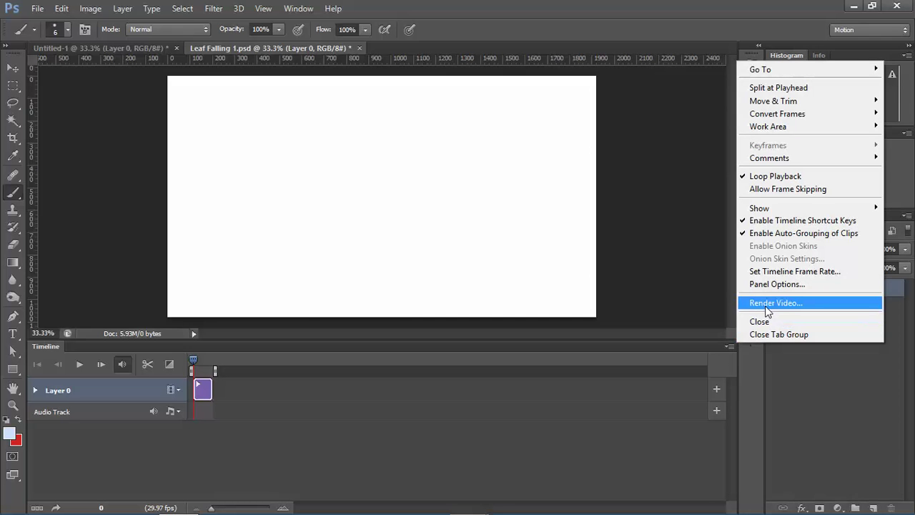
{"action": "left_click", "coordinate": [801, 273]}
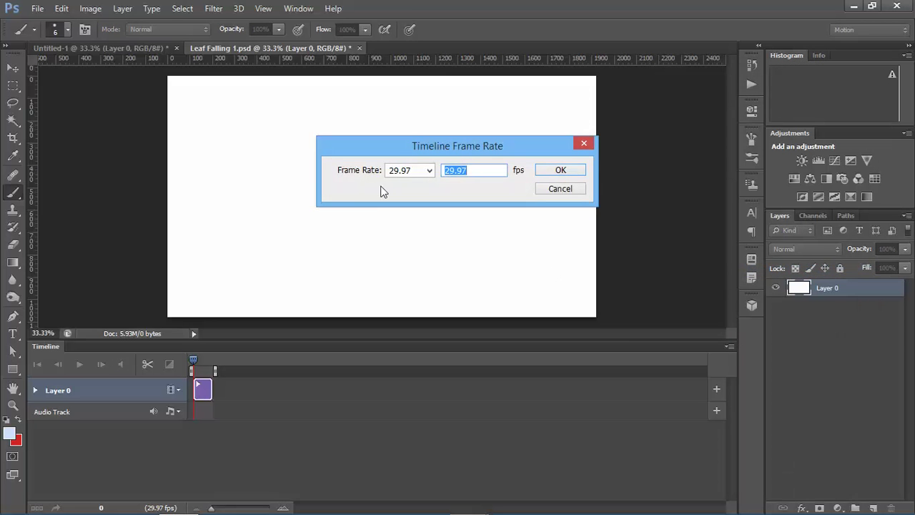
{"action": "type", "text": "12"}
{"action": "key", "text": "Return"}
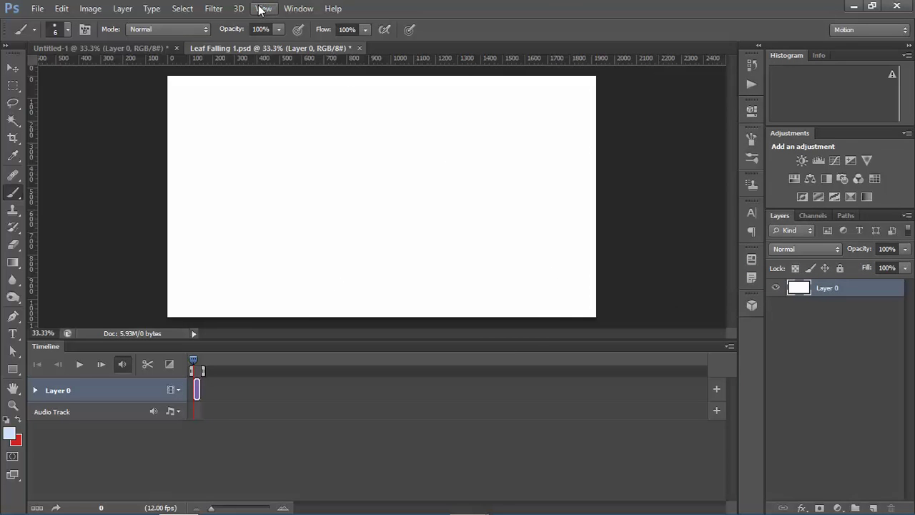
Add a new blank video layer above the white layer.
{"action": "left_click", "coordinate": [122, 9]}
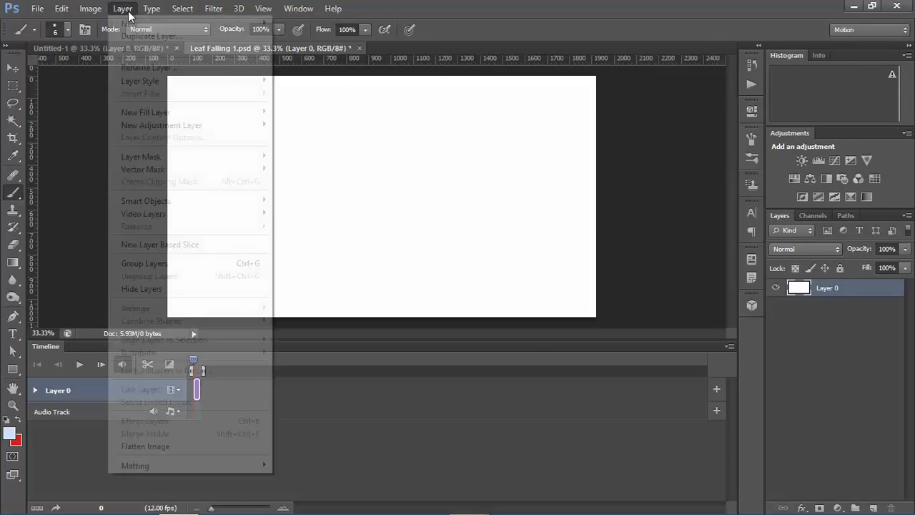
{"action": "mouse_move", "coordinate": [167, 215]}
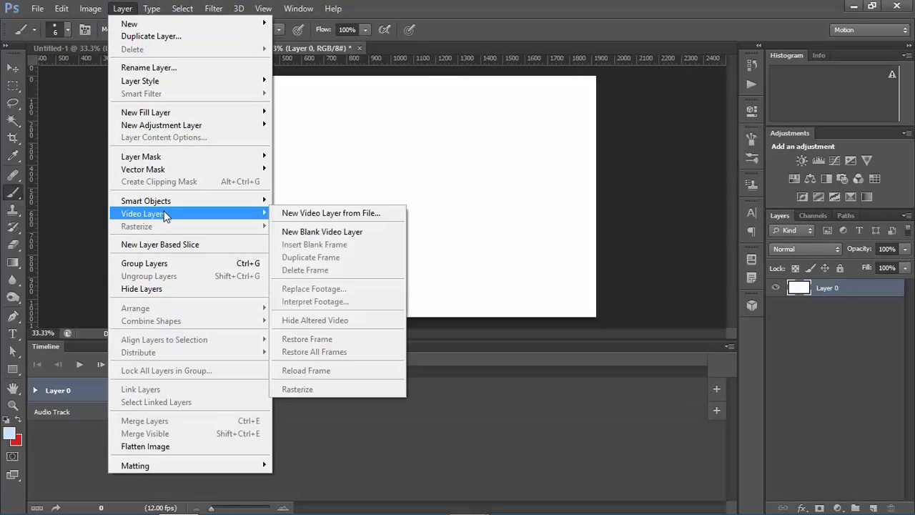
{"action": "left_click", "coordinate": [314, 233]}
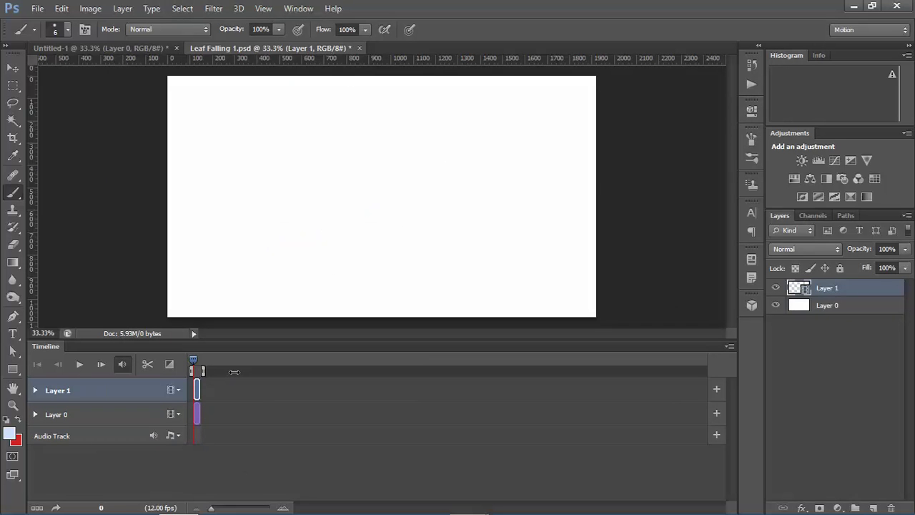
Rename the blank video layer to "leaf".
{"action": "left_click_drag", "start_coordinate": [214, 508], "coordinate": [234, 509]}
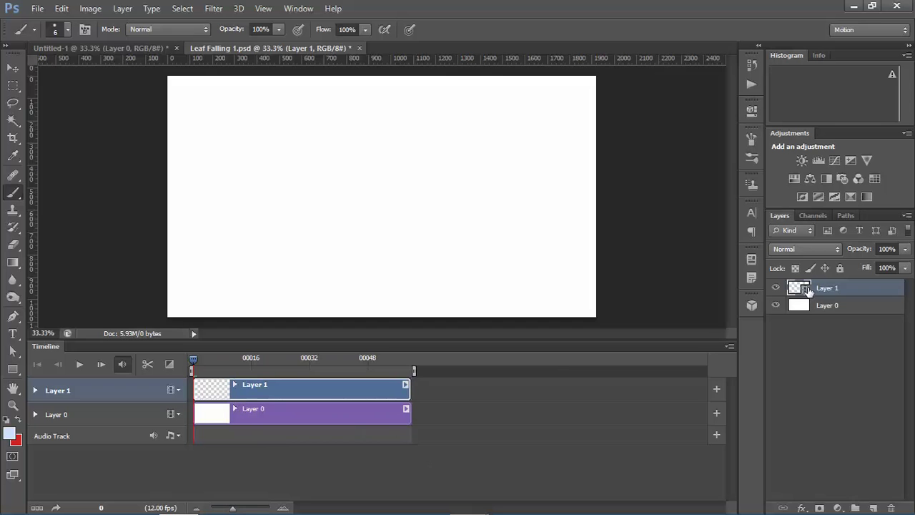
{"action": "double_click", "coordinate": [828, 289]}
{"action": "type", "text": "leaf"}
{"action": "key", "text": "Return"}
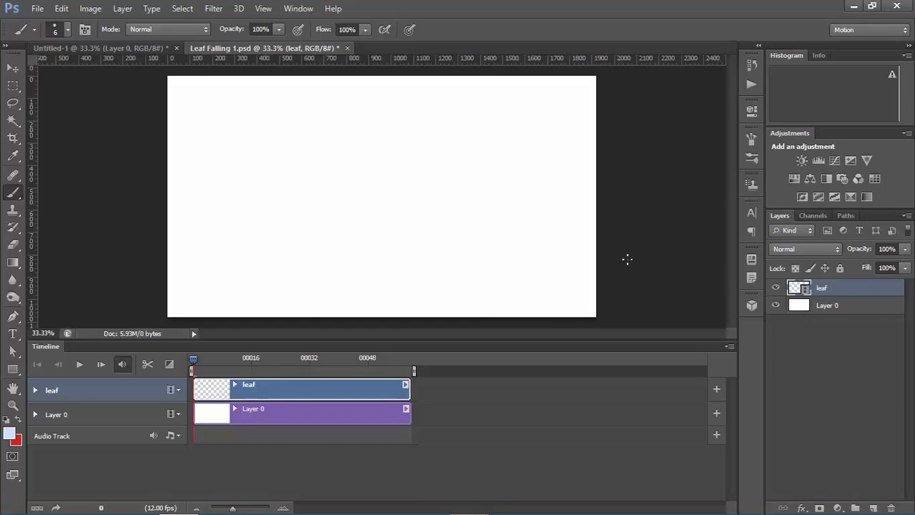
Try deleting the white Layer 0 beneath the leaf layer, and undo the deletion.
{"action": "left_click", "coordinate": [828, 308]}
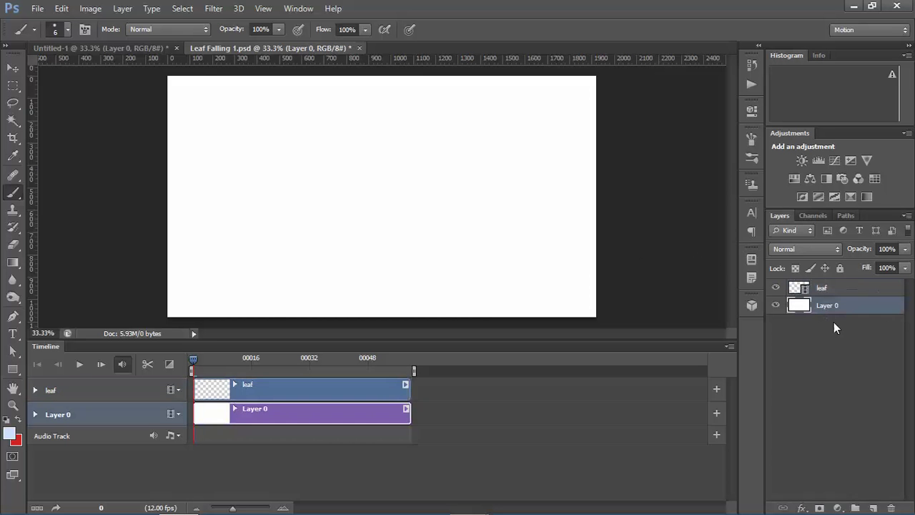
{"action": "left_click", "coordinate": [891, 508]}
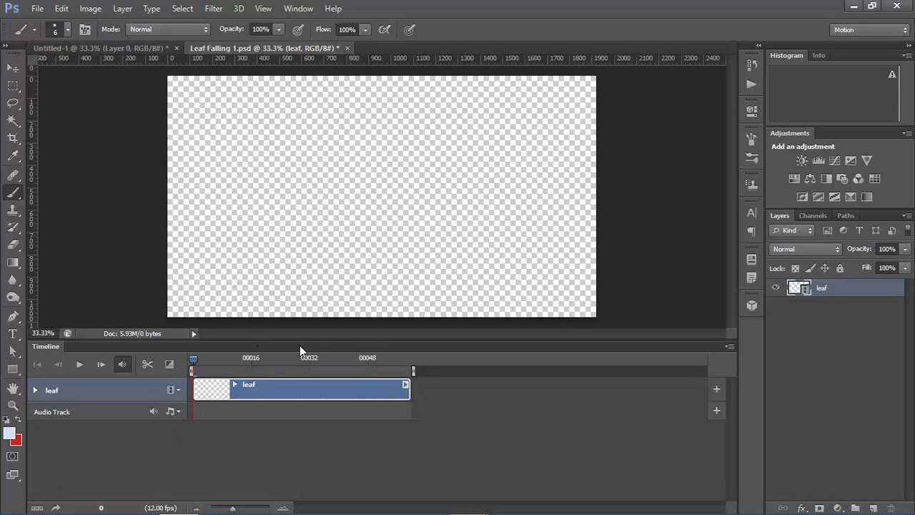
{"action": "key", "text": "ctrl+z"}
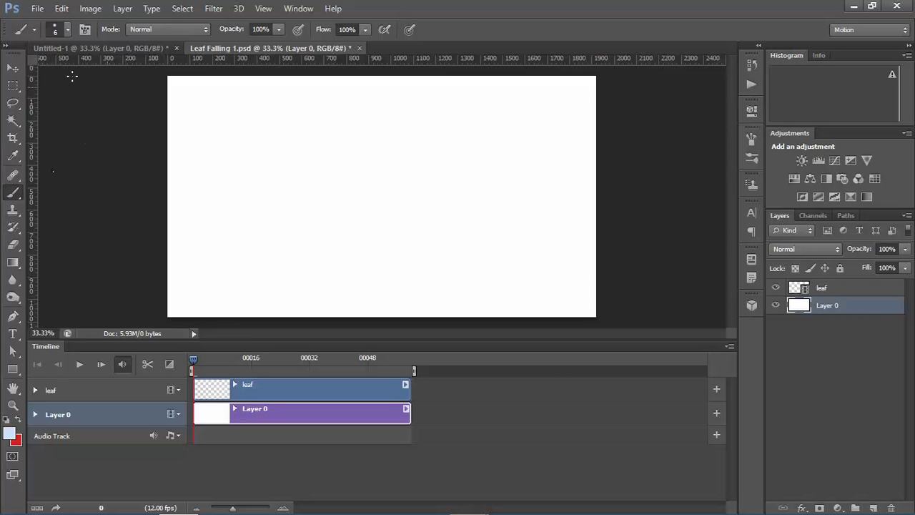
Set the foreground color to pure black.
{"action": "left_click", "coordinate": [9, 432]}
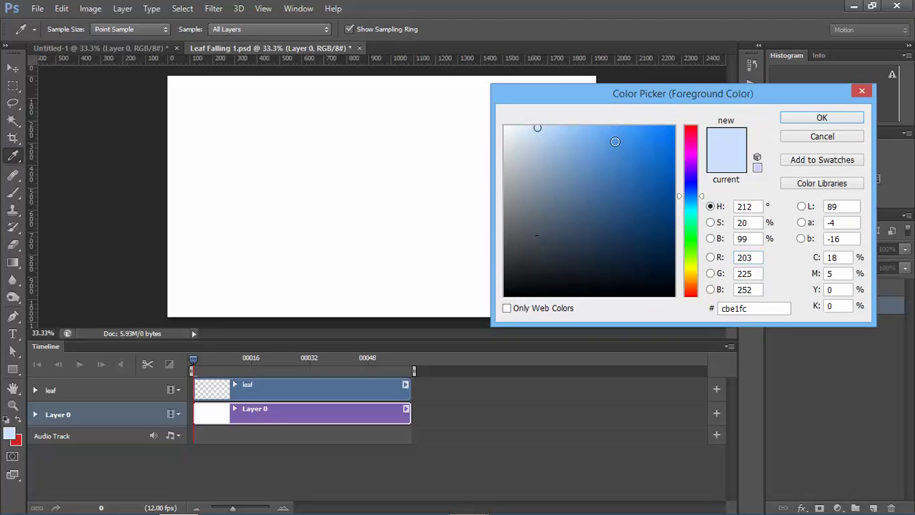
{"action": "left_click", "coordinate": [504, 298]}
{"action": "left_click", "coordinate": [504, 298]}
{"action": "left_click", "coordinate": [823, 117]}
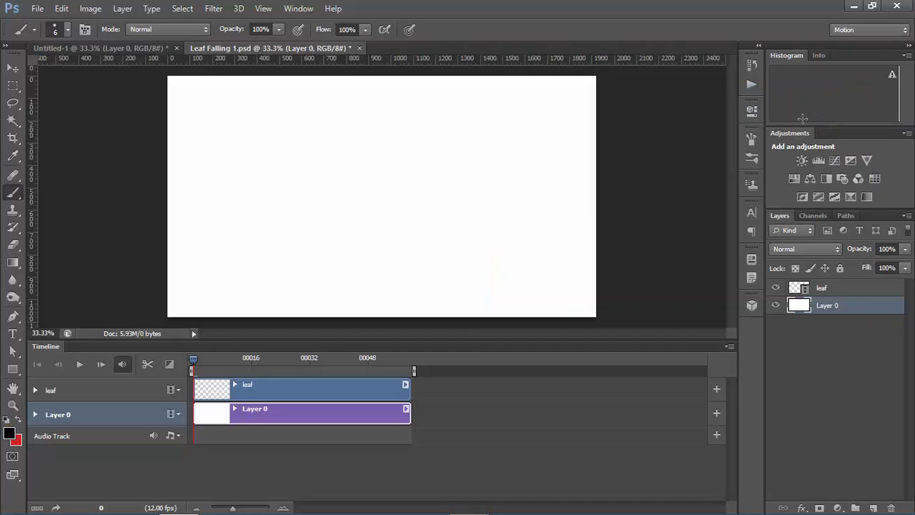
Check the brush size and hardness, and check the timeline's shortcut keys option.
{"action": "right_click", "coordinate": [261, 130]}
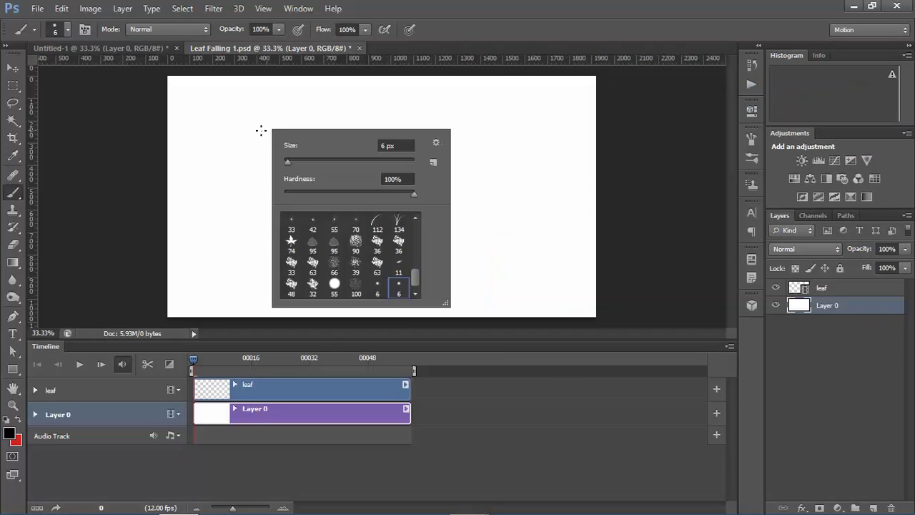
{"action": "left_click", "coordinate": [455, 178]}
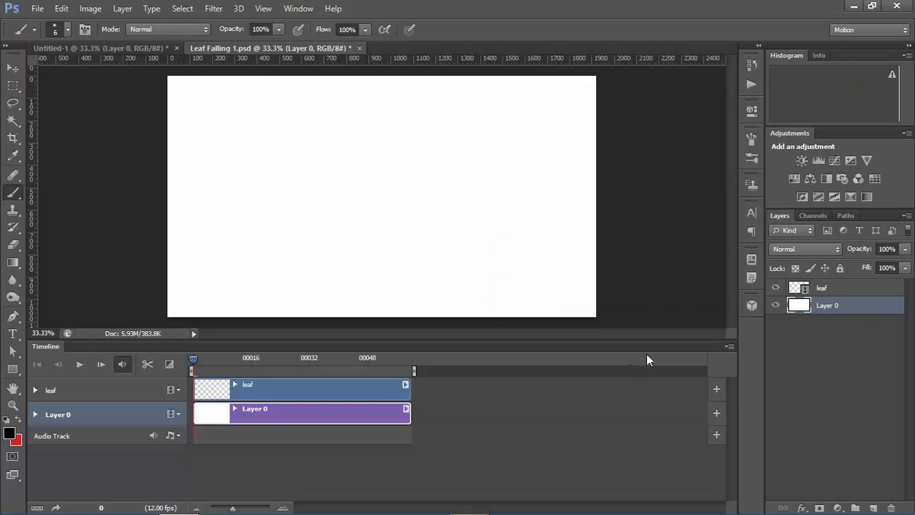
{"action": "left_click", "coordinate": [729, 346]}
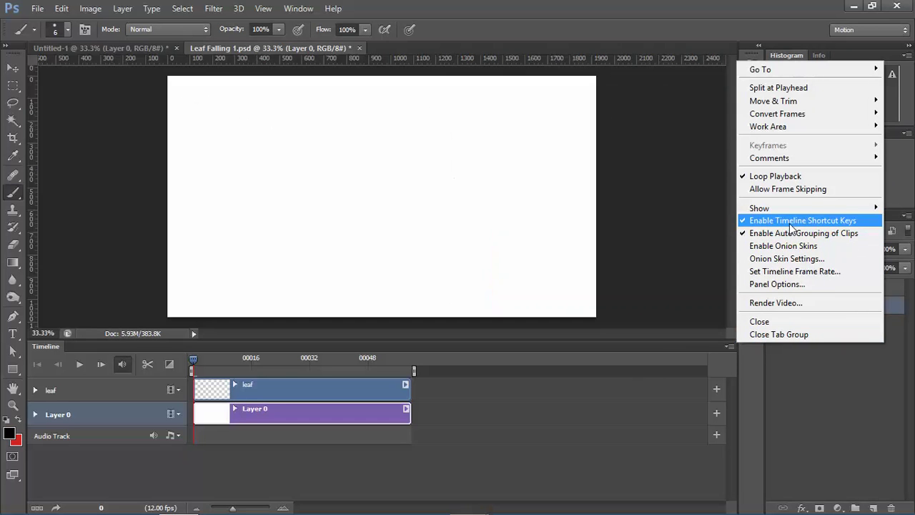
{"action": "left_click", "coordinate": [142, 153]}
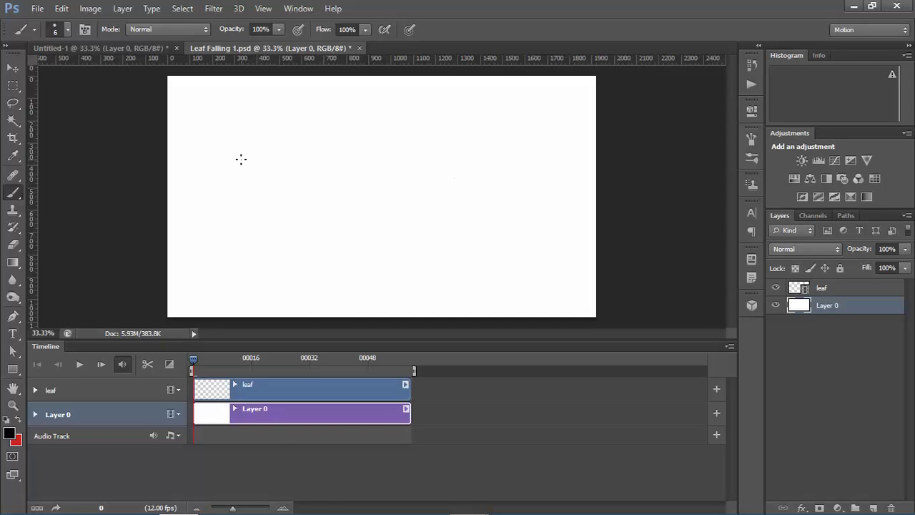
Try drawing a leaf on Layer 0 and erasing it one frame on, and revert the history to the Name Change state.
{"action": "mouse_move", "coordinate": [246, 156]}
{"action": "left_mouse_down"}
{"action": "mouse_move", "coordinate": [277, 204]}
{"action": "mouse_move", "coordinate": [233, 201]}
{"action": "mouse_move", "coordinate": [244, 142]}
{"action": "left_mouse_up"}
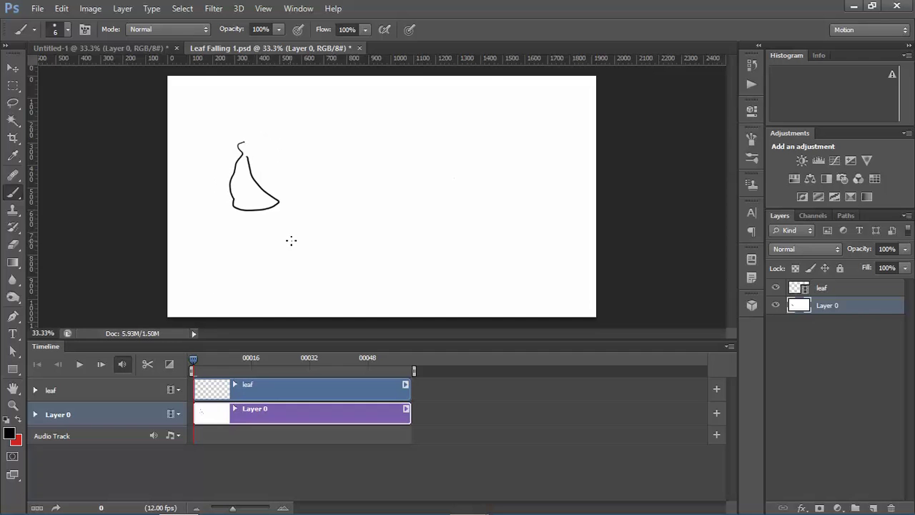
{"action": "key", "text": "Right"}
{"action": "key", "text": "e"}
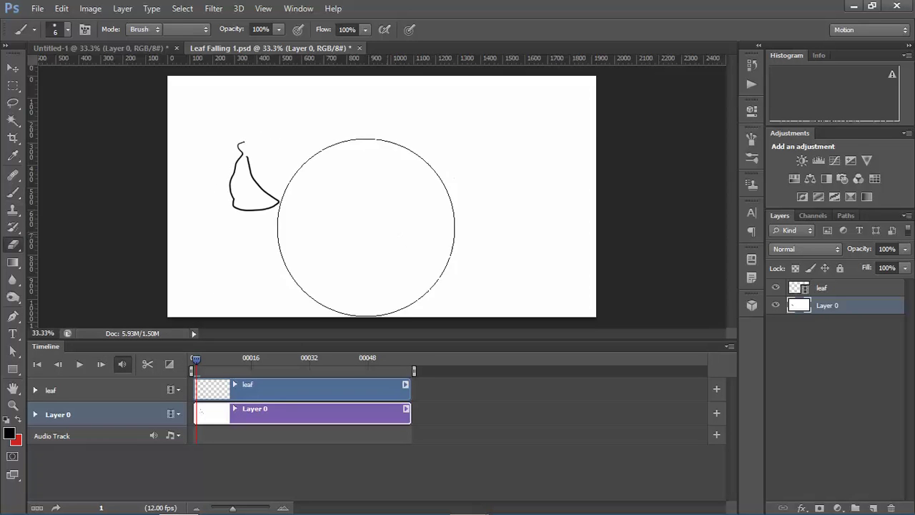
{"action": "left_click", "coordinate": [263, 179]}
{"action": "mouse_move", "coordinate": [263, 189]}
{"action": "left_mouse_down"}
{"action": "mouse_move", "coordinate": [260, 197]}
{"action": "mouse_move", "coordinate": [243, 175]}
{"action": "left_mouse_up"}
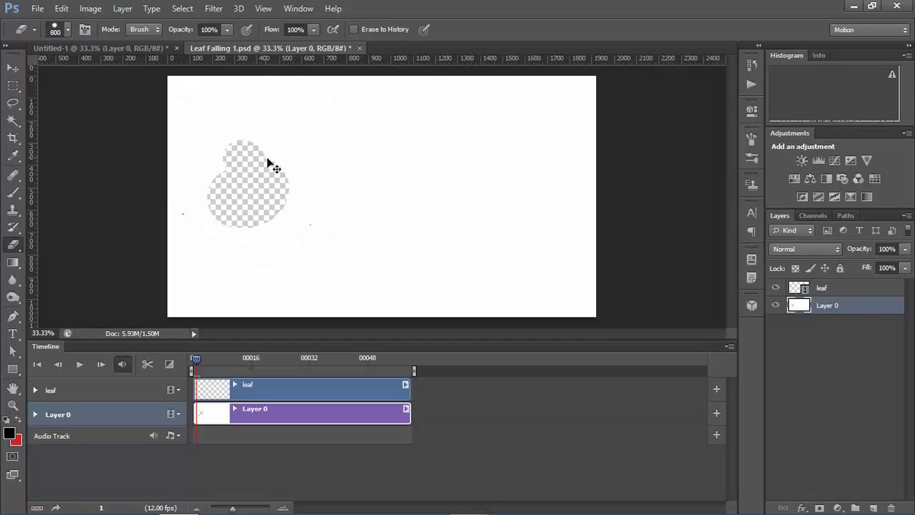
{"action": "key", "text": "ctrl+z"}
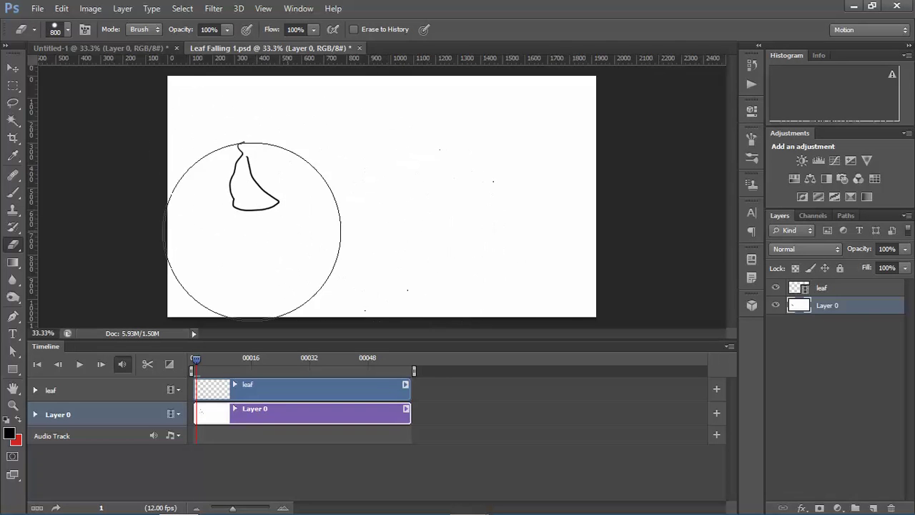
{"action": "left_click", "coordinate": [751, 64]}
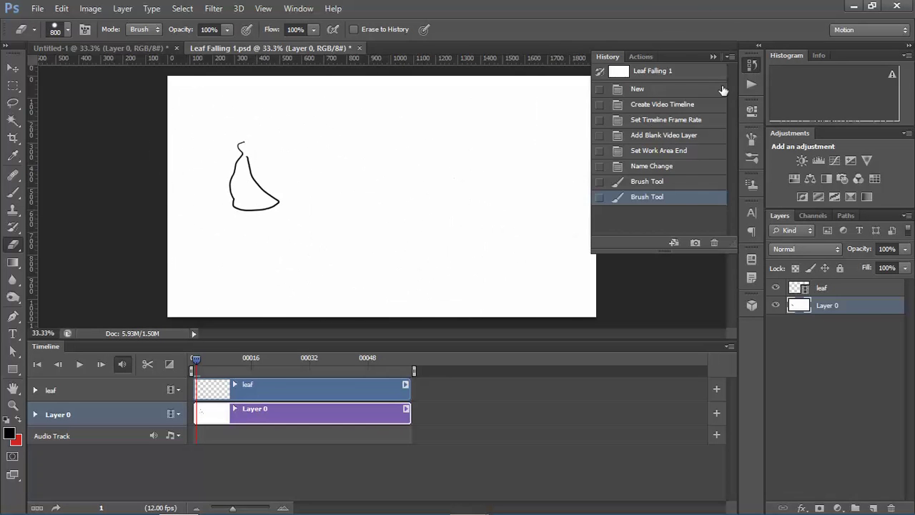
{"action": "left_click", "coordinate": [641, 168]}
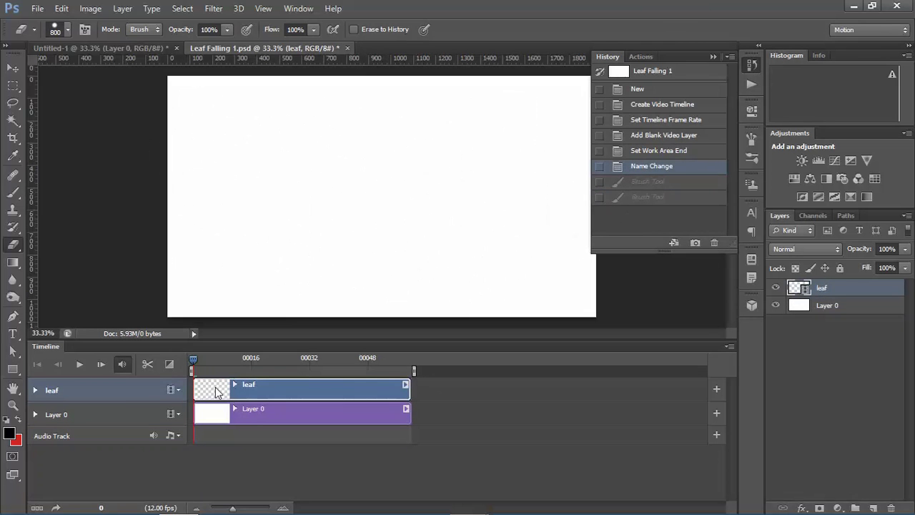
Draw a rounded leaf outline with a stem on the leaf video layer at frame 0, using the 6 px brush.
{"action": "left_click", "coordinate": [119, 404]}
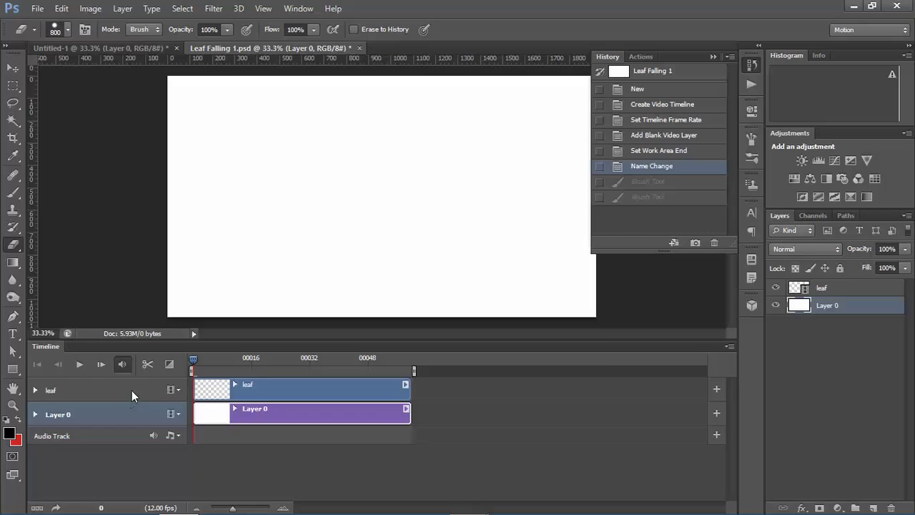
{"action": "left_click", "coordinate": [132, 390]}
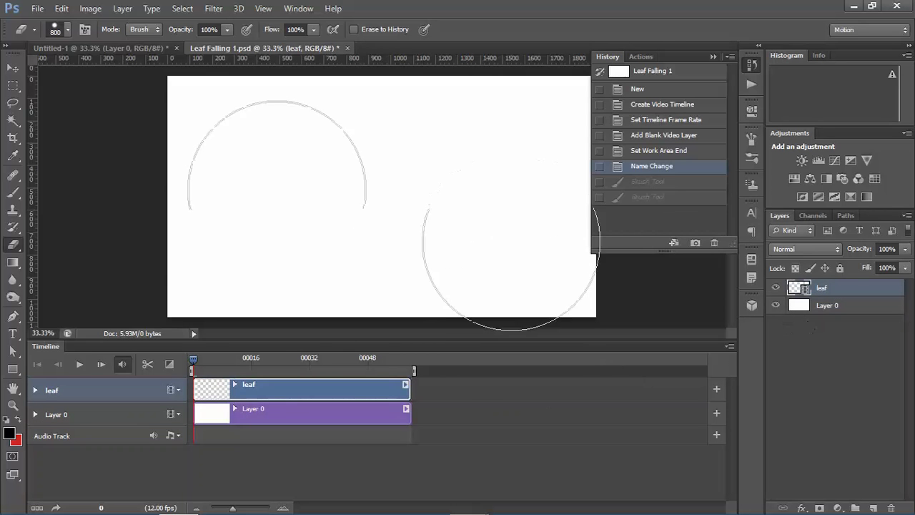
{"action": "key", "text": "b"}
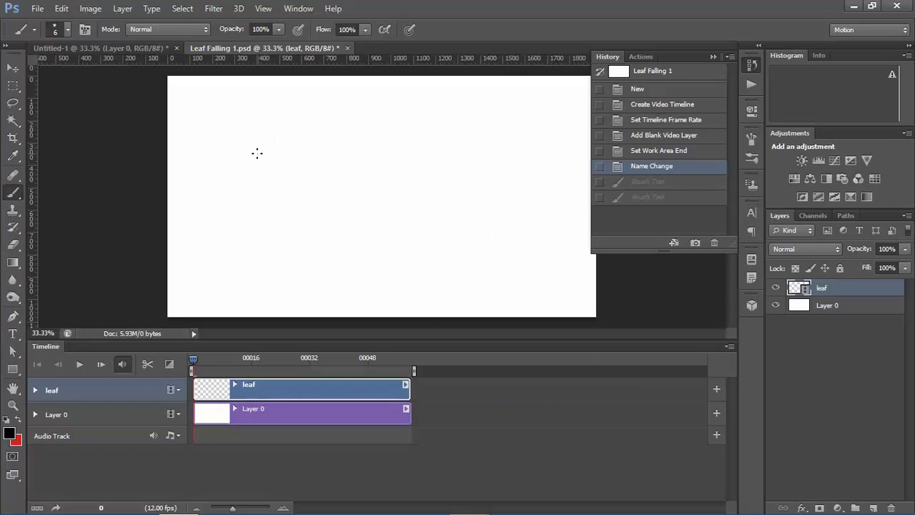
{"action": "mouse_move", "coordinate": [252, 151]}
{"action": "left_mouse_down"}
{"action": "mouse_move", "coordinate": [265, 193]}
{"action": "mouse_move", "coordinate": [284, 183]}
{"action": "mouse_move", "coordinate": [260, 133]}
{"action": "left_mouse_up"}
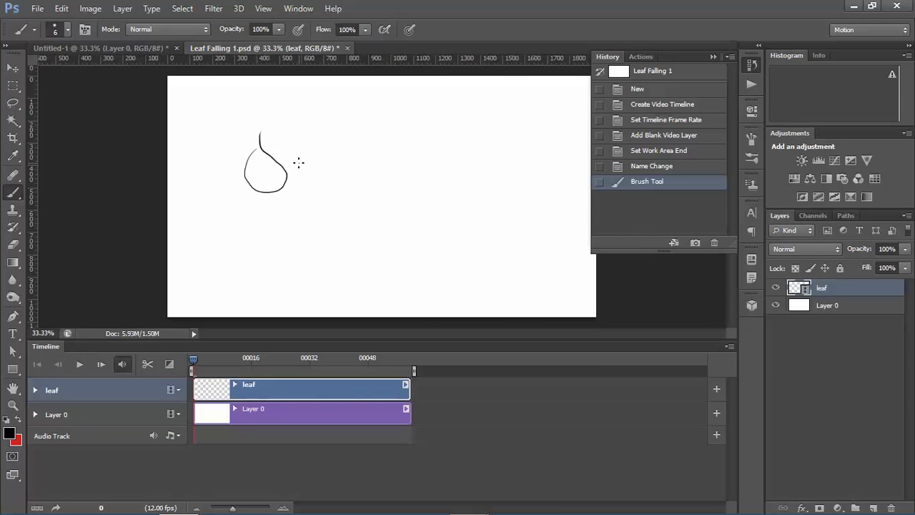
Draw one leaf outline on each of frames 1 to 4, moving it rightward overall and flattening its shape.
{"action": "key", "text": "Right"}
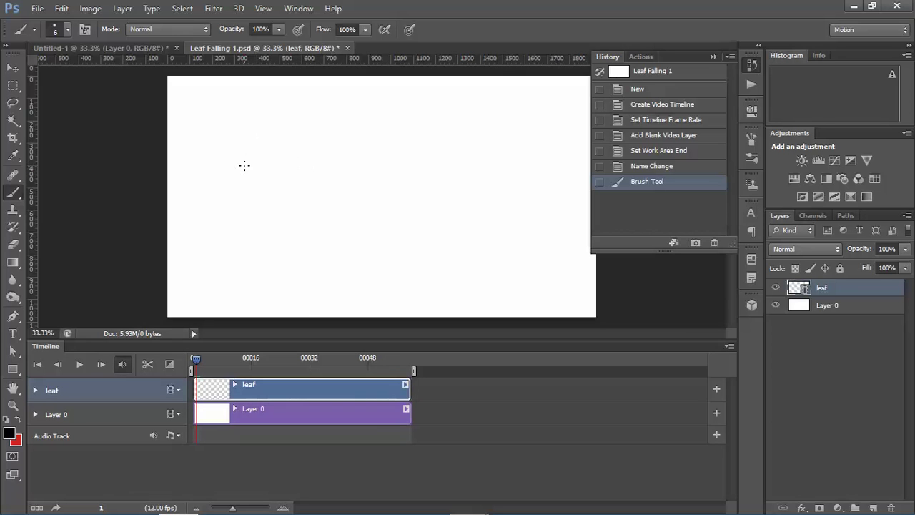
{"action": "mouse_move", "coordinate": [256, 195]}
{"action": "left_mouse_down"}
{"action": "mouse_move", "coordinate": [276, 185]}
{"action": "mouse_move", "coordinate": [255, 163]}
{"action": "mouse_move", "coordinate": [248, 140]}
{"action": "left_mouse_up"}
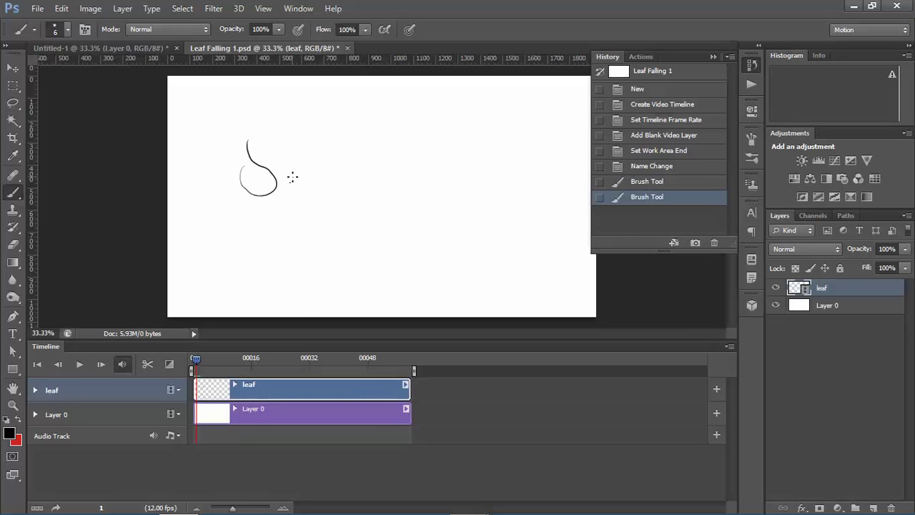
{"action": "key", "text": "Right"}
{"action": "mouse_move", "coordinate": [276, 168]}
{"action": "left_mouse_down"}
{"action": "mouse_move", "coordinate": [293, 185]}
{"action": "mouse_move", "coordinate": [277, 150]}
{"action": "left_mouse_up"}
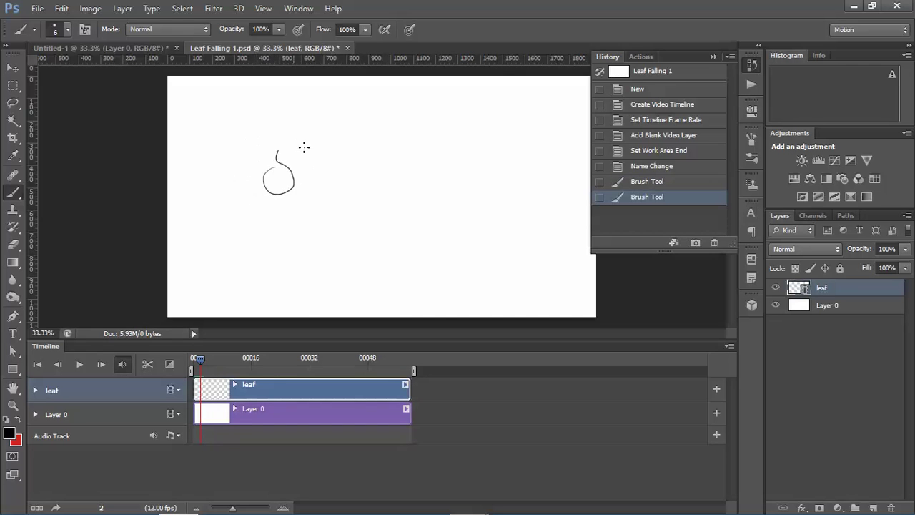
{"action": "key", "text": "Right"}
{"action": "mouse_move", "coordinate": [325, 178]}
{"action": "left_mouse_down"}
{"action": "mouse_move", "coordinate": [295, 184]}
{"action": "mouse_move", "coordinate": [307, 149]}
{"action": "left_mouse_up"}
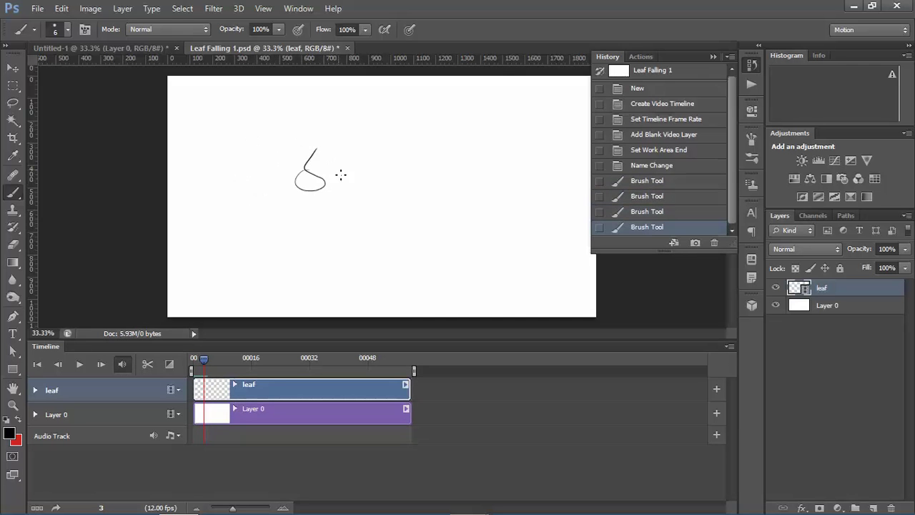
{"action": "key", "text": "Right"}
{"action": "left_click_drag", "start_coordinate": [337, 189], "coordinate": [337, 147]}
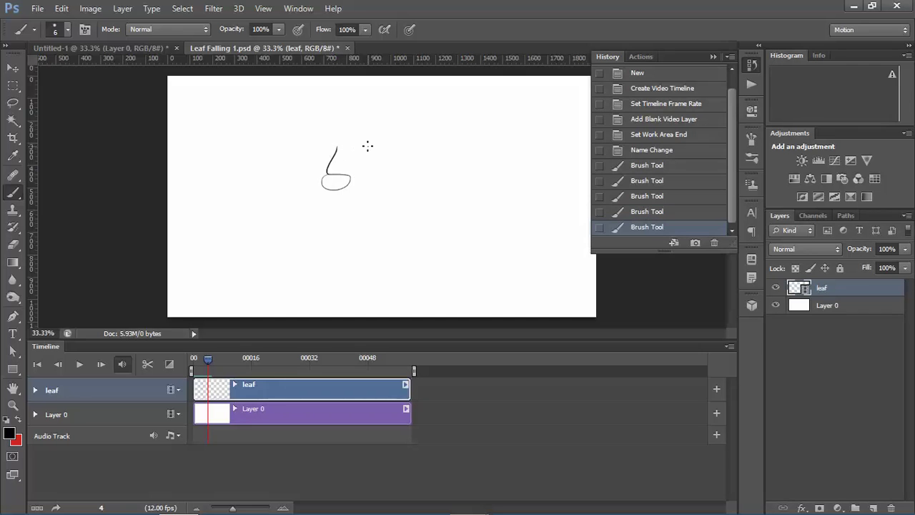
Step back and forth through the drawn frames to review the leaf's motion, ending at frame 0.
{"action": "key", "text": "Left"}
{"action": "key", "text": "Left"}
{"action": "key", "text": "Left"}
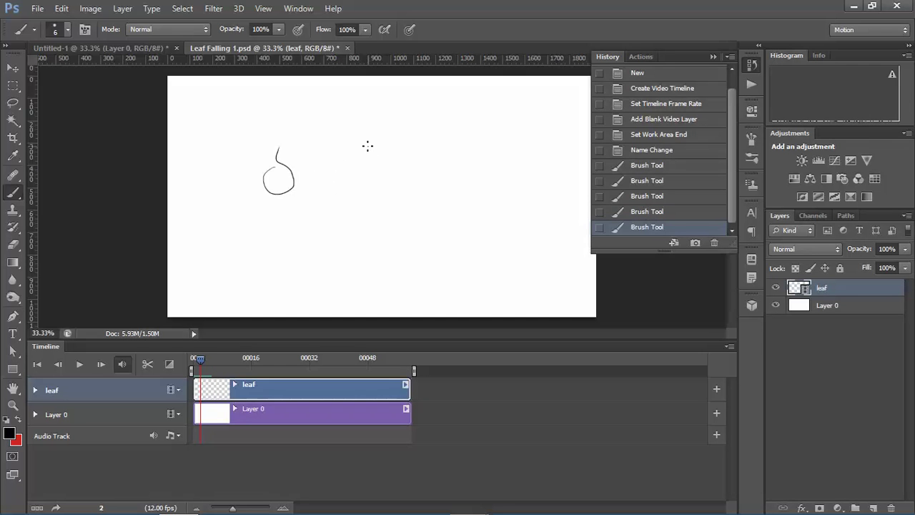
{"action": "key", "text": "Left"}
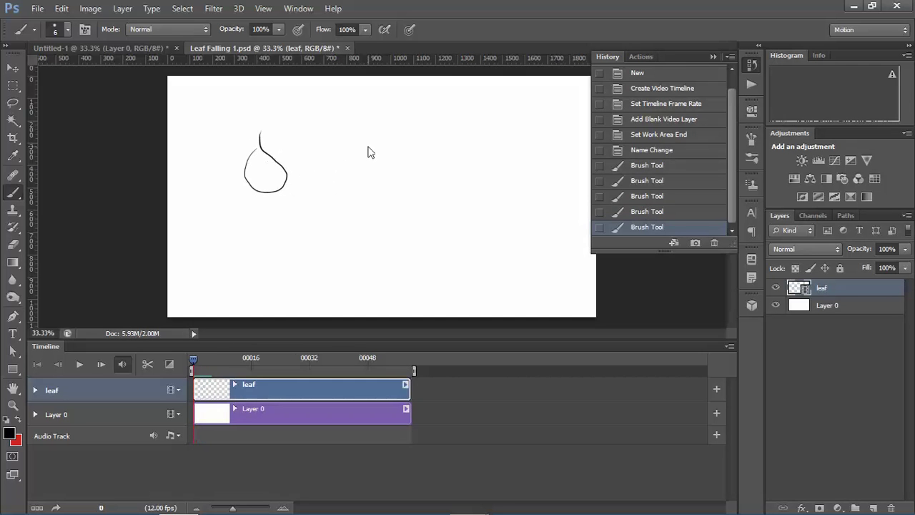
{"action": "key", "text": "Right"}
{"action": "key", "text": "Right"}
{"action": "key", "text": "Right"}
{"action": "key", "text": "Right"}
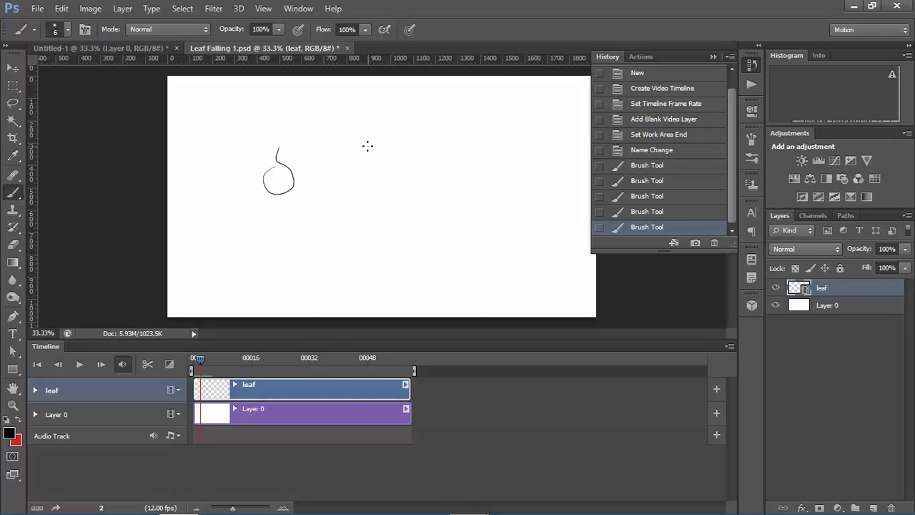
{"action": "key", "text": "Left"}
{"action": "key", "text": "Left"}
{"action": "key", "text": "Left"}
{"action": "key", "text": "Left"}
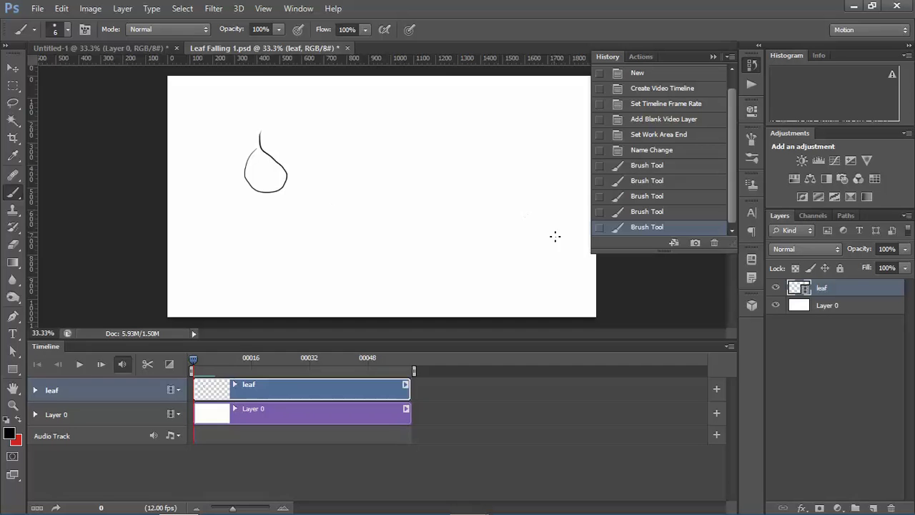
Enable onion skins and step through the frames to examine the neighboring drawings, ending at frame 4.
{"action": "left_click", "coordinate": [730, 347]}
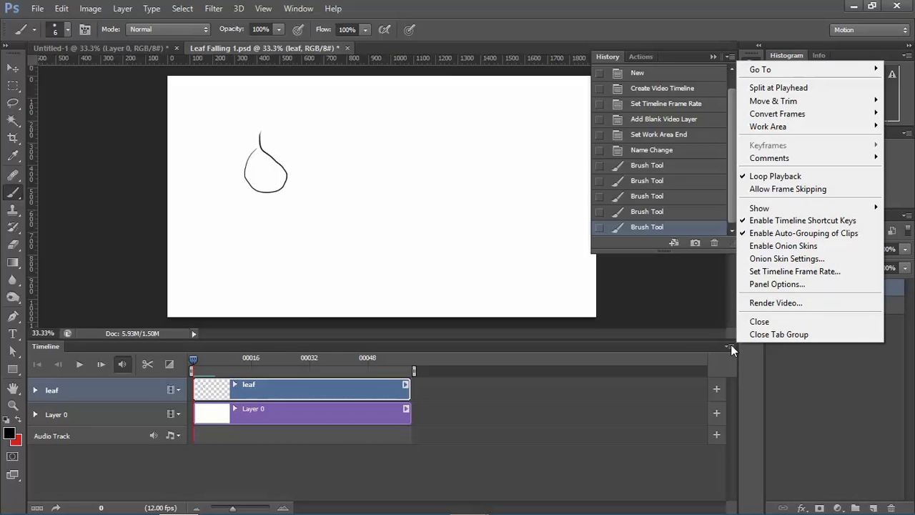
{"action": "left_click", "coordinate": [802, 247]}
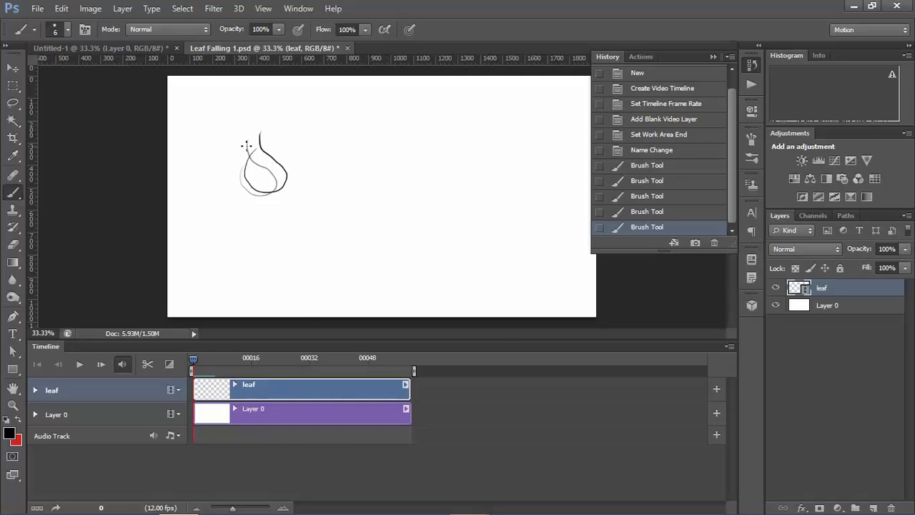
{"action": "key", "text": "Right"}
{"action": "key", "text": "Right"}
{"action": "key", "text": "Right"}
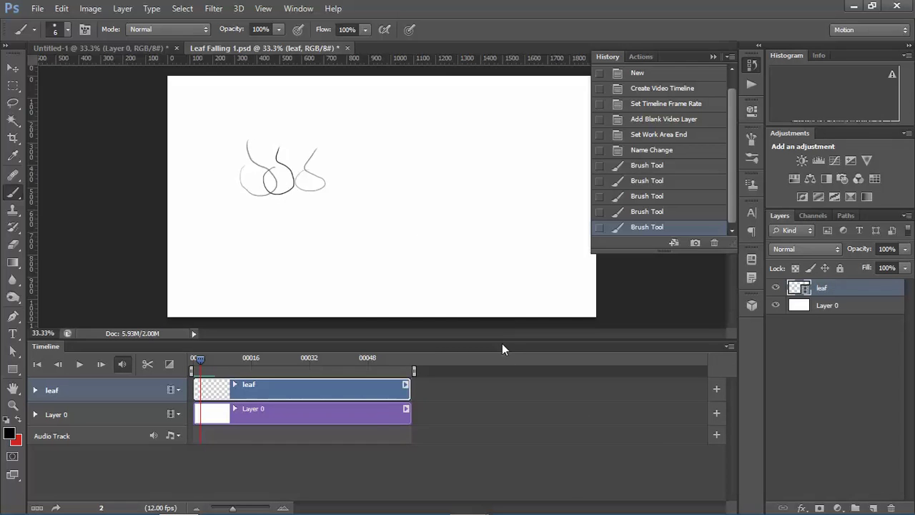
{"action": "key", "text": "Right"}
{"action": "key", "text": "Right"}
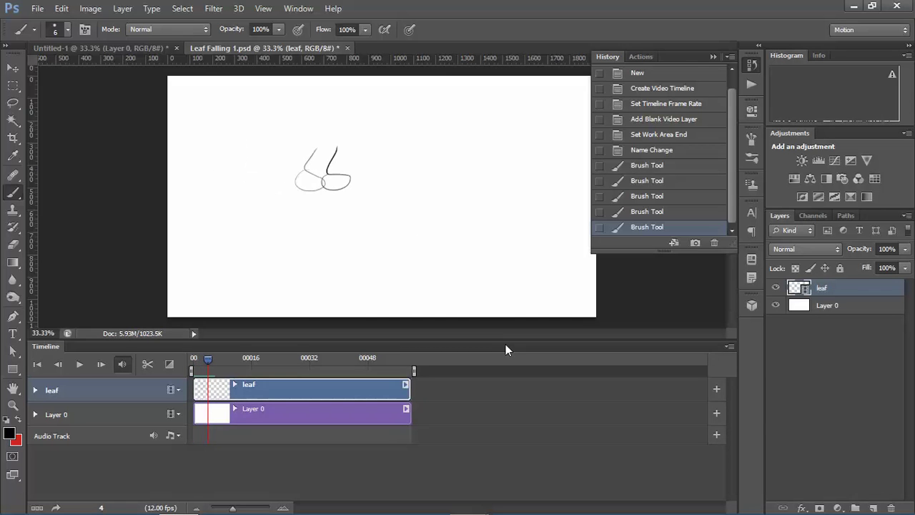
{"action": "key", "text": "Right"}
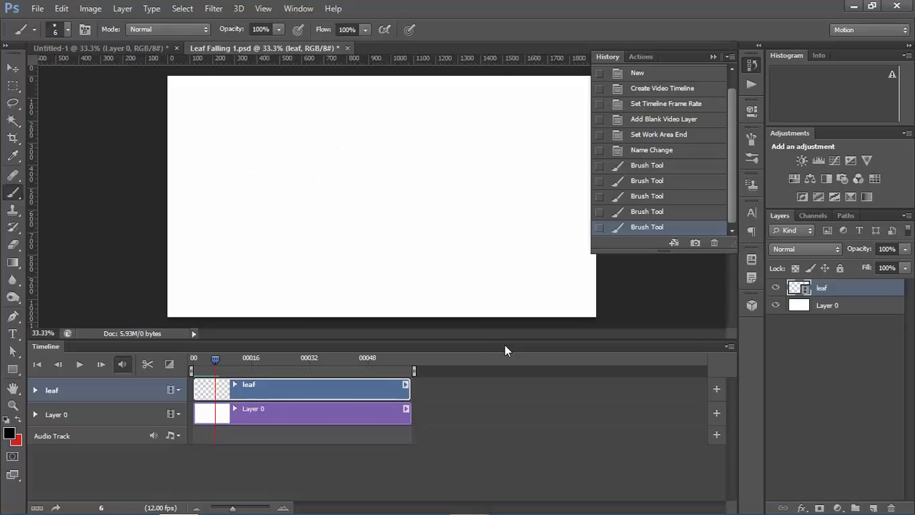
{"action": "key", "text": "Left"}
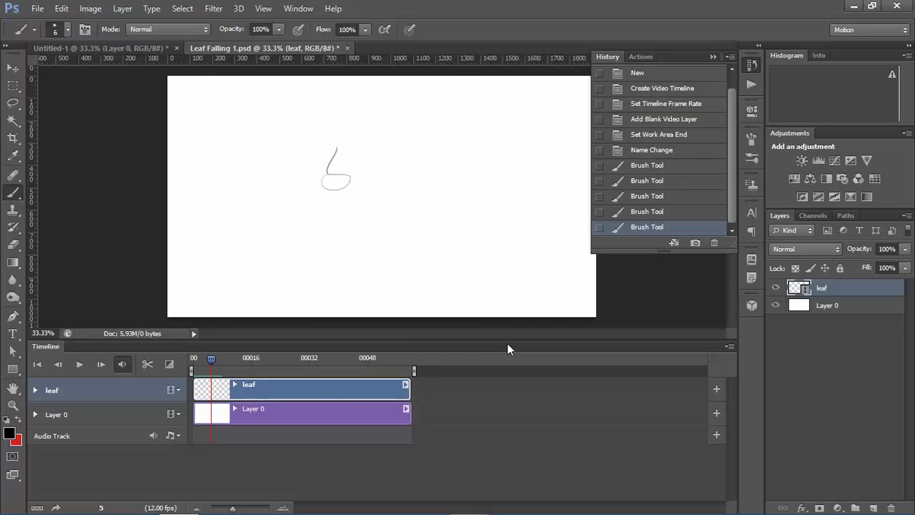
{"action": "key", "text": "Left"}
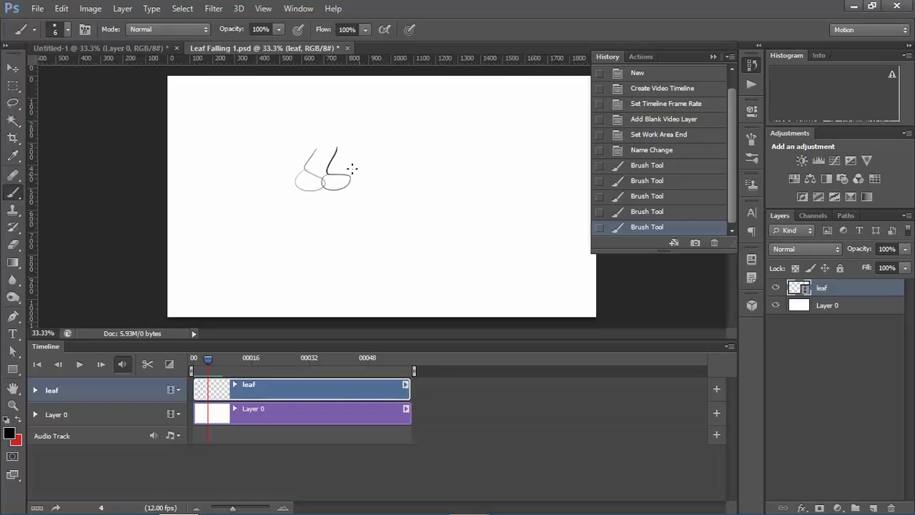
Set the onion skins' maximum opacity to 25%.
{"action": "left_click", "coordinate": [733, 345]}
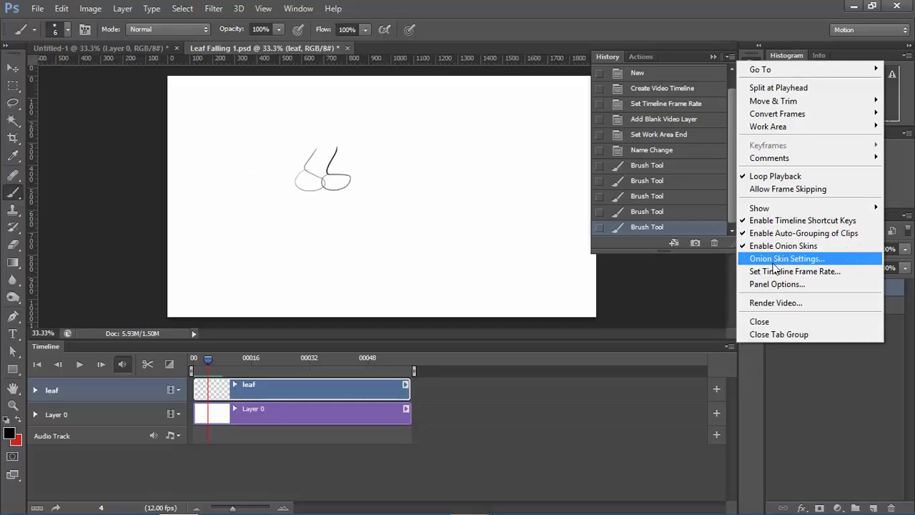
{"action": "left_click", "coordinate": [779, 261]}
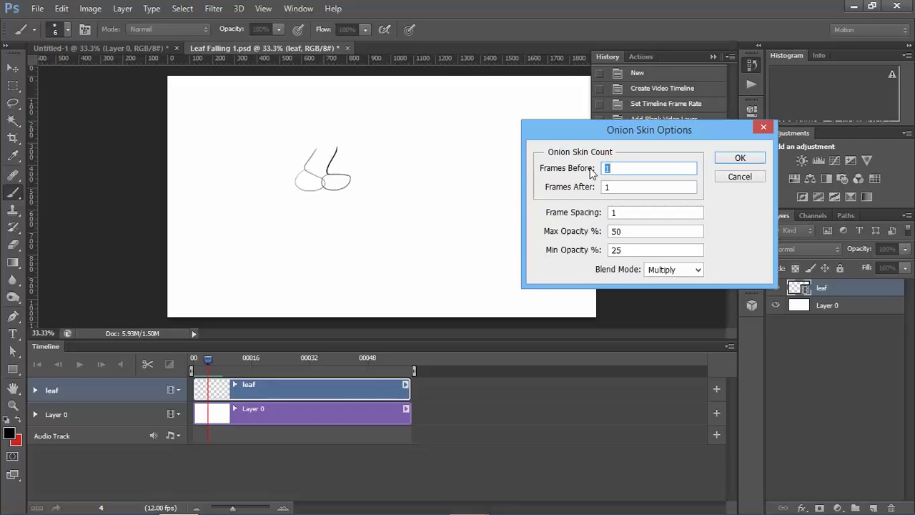
{"action": "left_click", "coordinate": [612, 231]}
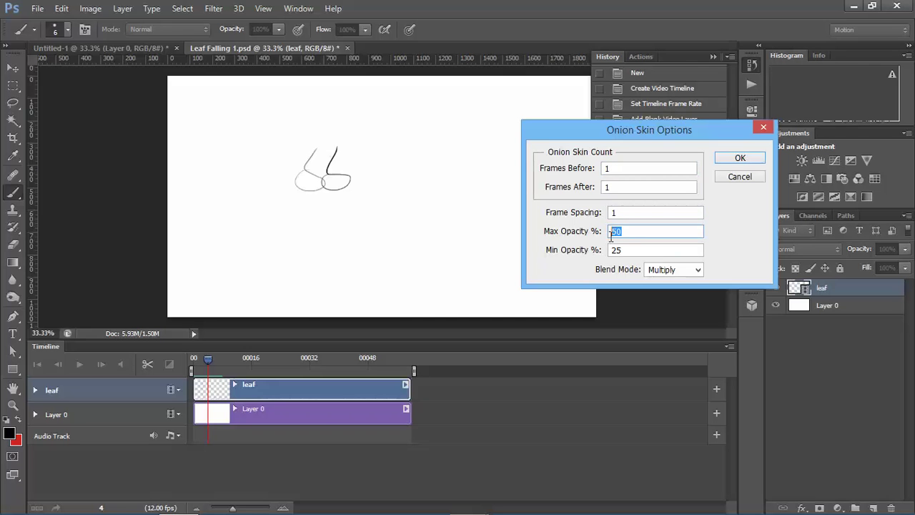
{"action": "type", "text": "25"}
{"action": "key", "text": "Return"}
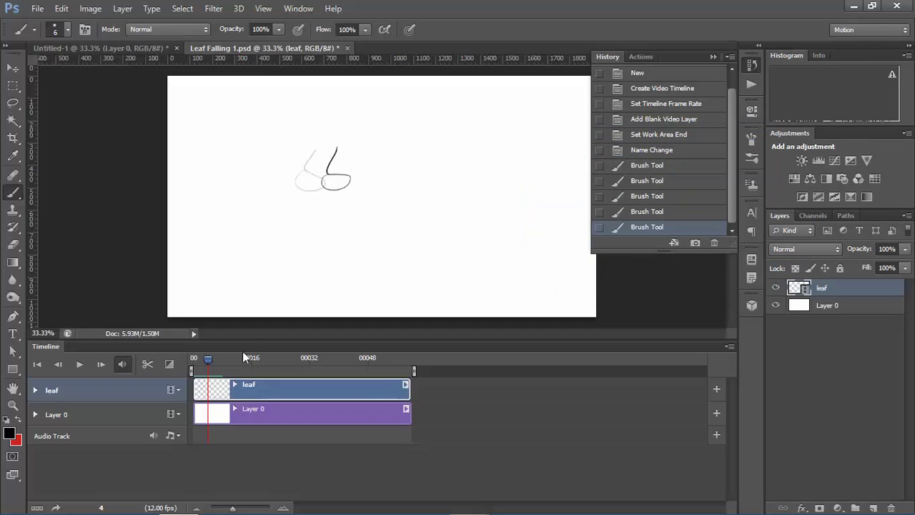
Play the leaf animation briefly from frame 0 with onion skins enabled, then return to the first drawn frames.
{"action": "left_click_drag", "start_coordinate": [207, 359], "coordinate": [192, 359]}
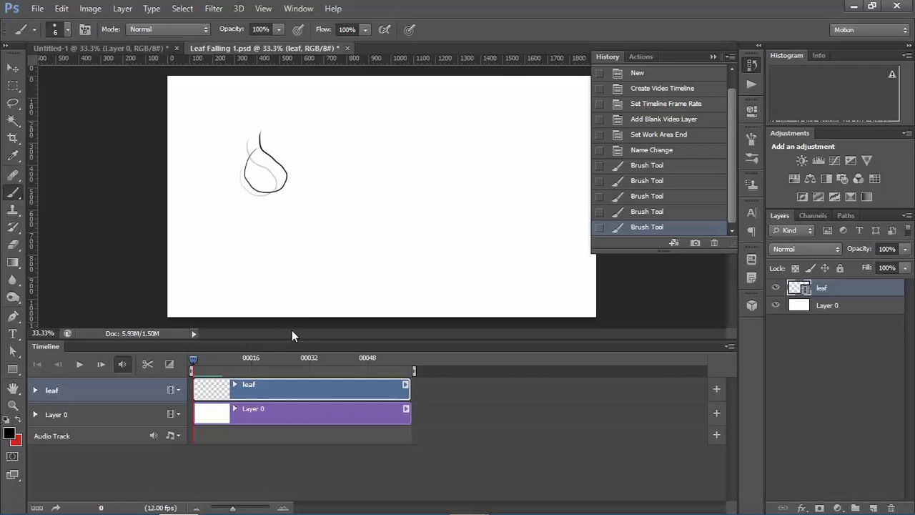
{"action": "key", "text": "space"}
{"action": "key", "text": "space"}
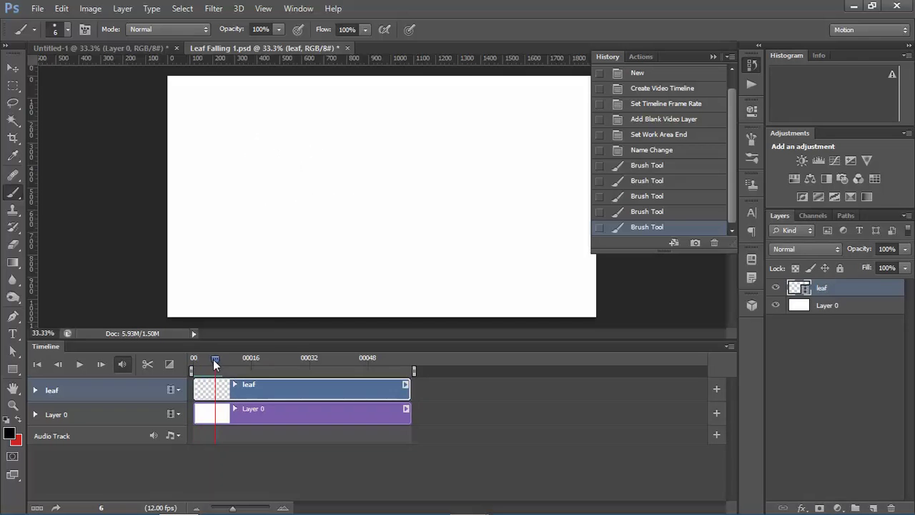
{"action": "left_click_drag", "start_coordinate": [215, 361], "coordinate": [197, 360]}
Disable onion skins and play the leaf animation from frame 0, returning to frame 0 when done.
{"action": "left_click", "coordinate": [730, 346]}
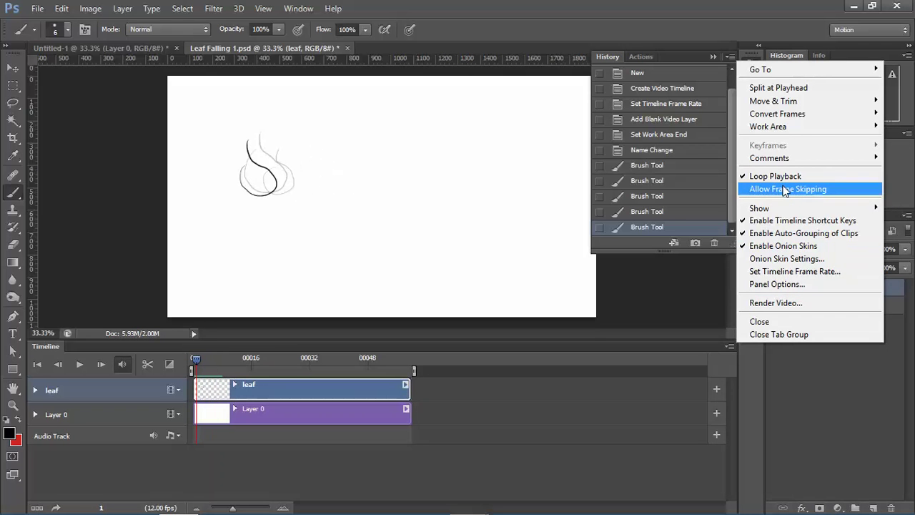
{"action": "left_click", "coordinate": [776, 246]}
{"action": "left_click", "coordinate": [190, 361]}
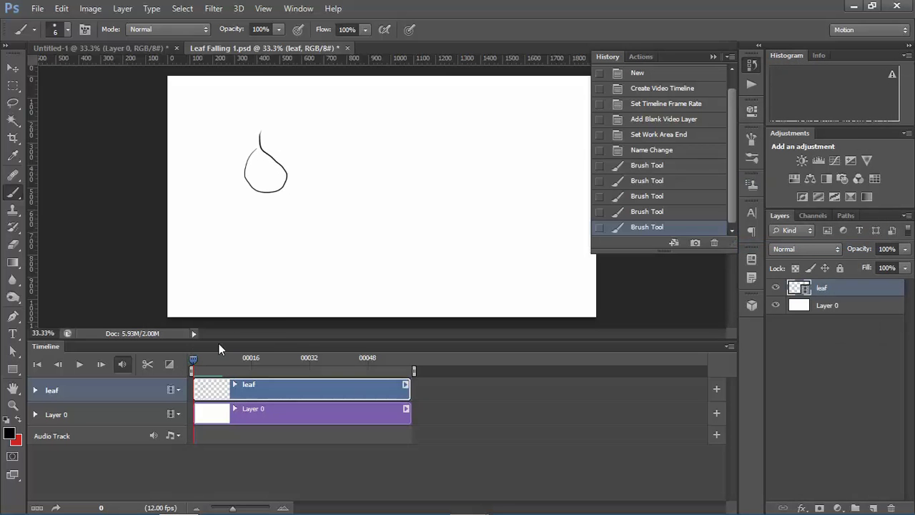
{"action": "left_click", "coordinate": [80, 365]}
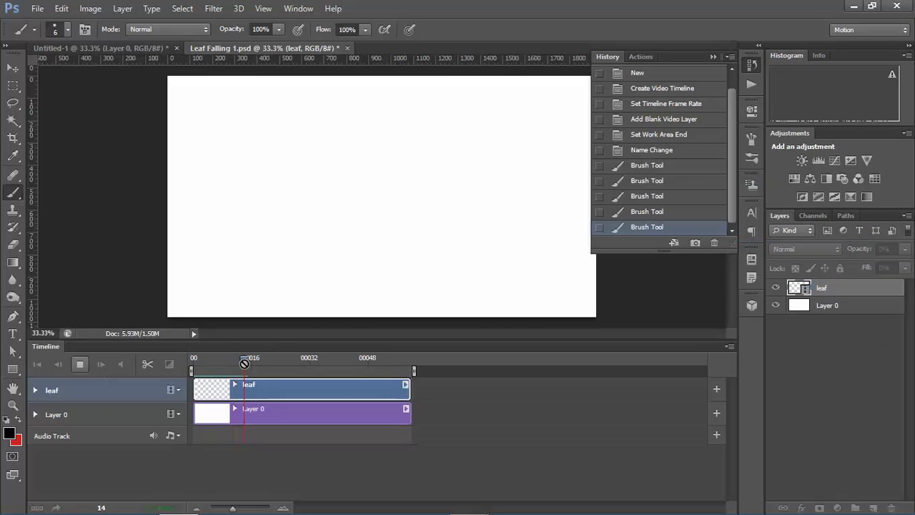
{"action": "left_click_drag", "start_coordinate": [251, 359], "coordinate": [195, 359]}
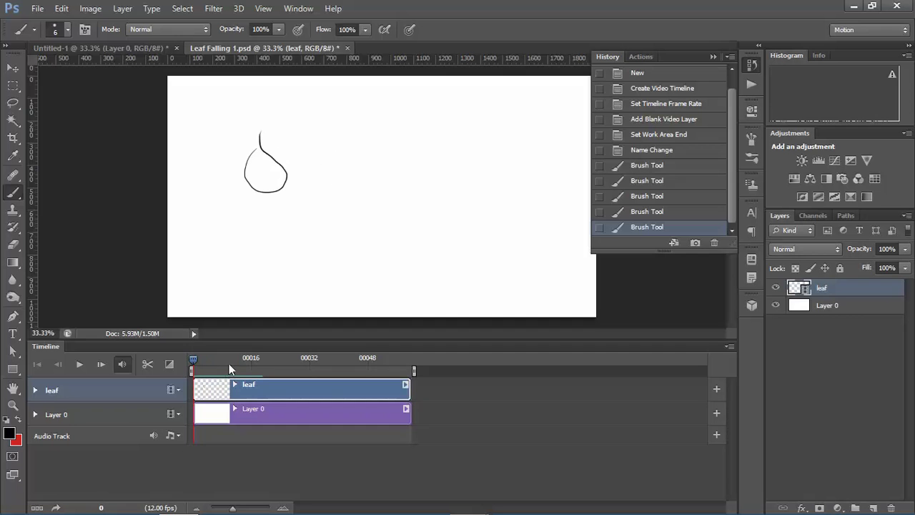
Draw a wavy test line below the leaf on Layer 0 at frame 1.
{"action": "key", "text": "Right"}
{"action": "left_click", "coordinate": [148, 420]}
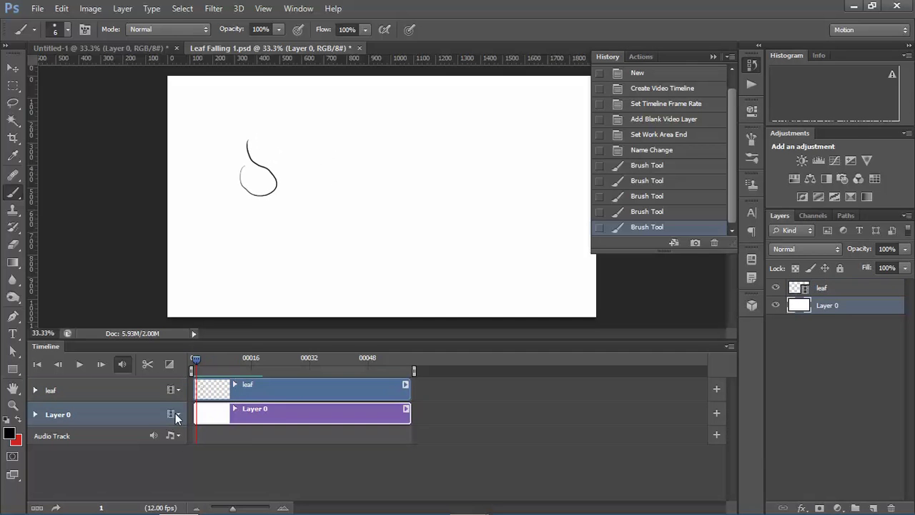
{"action": "key", "text": "Right"}
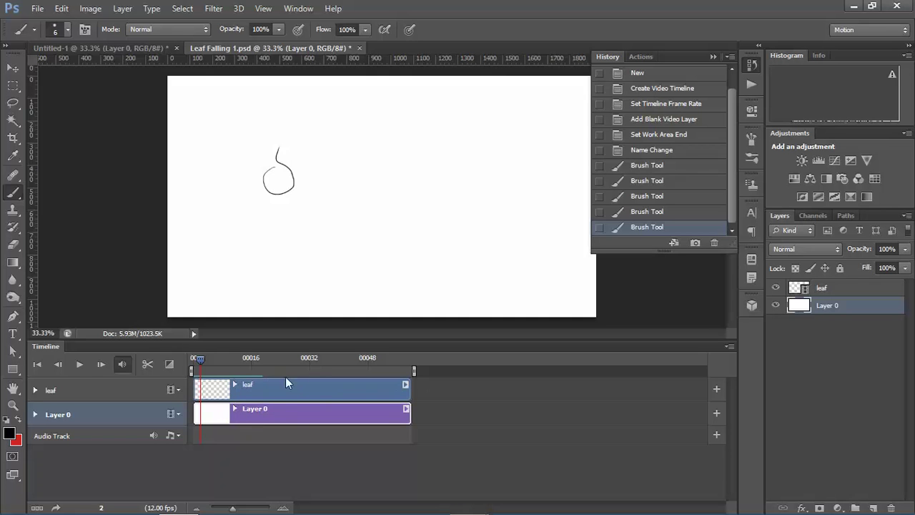
{"action": "key", "text": "Left"}
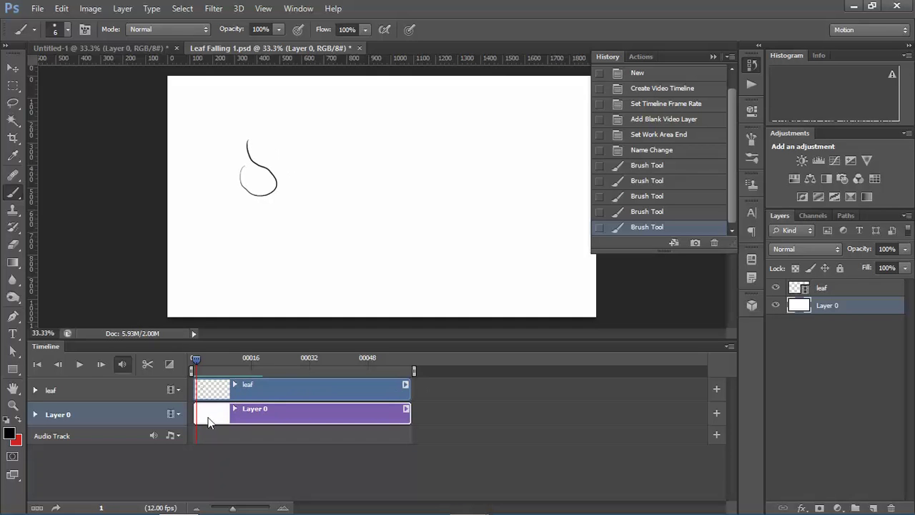
{"action": "mouse_move", "coordinate": [312, 215]}
{"action": "left_mouse_down"}
{"action": "mouse_move", "coordinate": [343, 239]}
{"action": "mouse_move", "coordinate": [474, 245]}
{"action": "mouse_move", "coordinate": [500, 264]}
{"action": "left_mouse_up"}
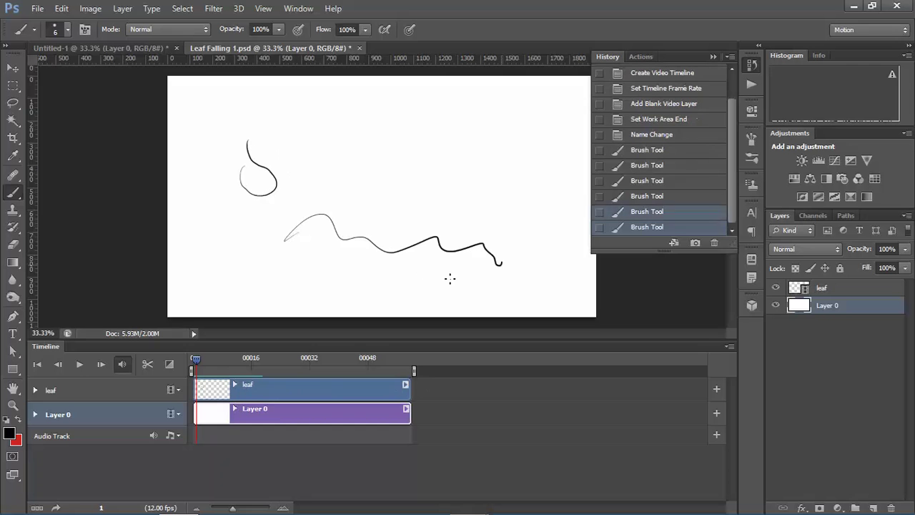
Step forward through the drawn frames and back to frame 0 to compare the Layer 0 line with the leaf drawings.
{"action": "key", "text": "Right"}
{"action": "key", "text": "Right"}
{"action": "key", "text": "Right"}
{"action": "key", "text": "Right"}
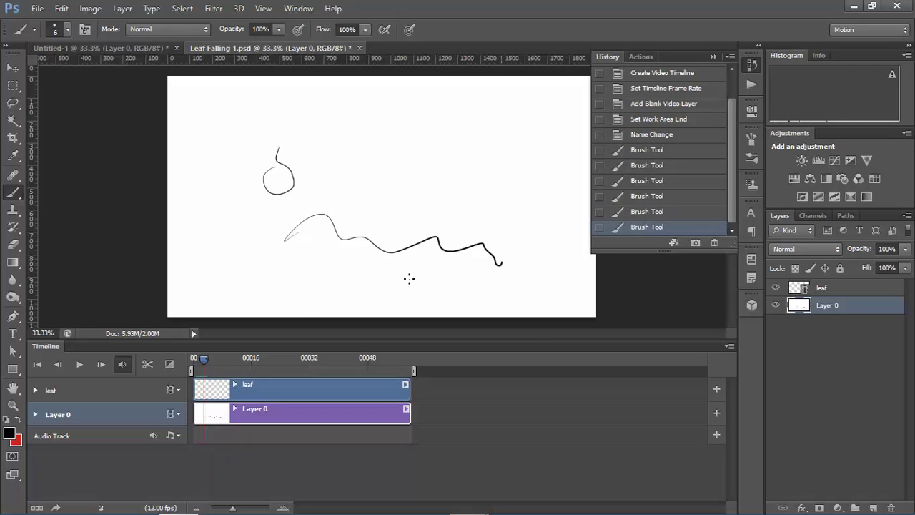
{"action": "key", "text": "Right"}
{"action": "key", "text": "Left"}
{"action": "key", "text": "Left"}
{"action": "key", "text": "Left"}
{"action": "key", "text": "Left"}
{"action": "key", "text": "Left"}
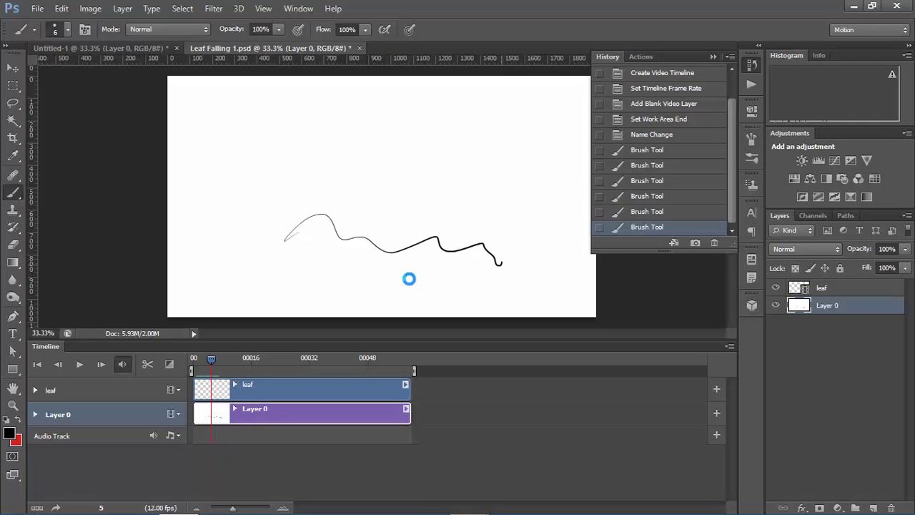
{"action": "key", "text": "Left"}
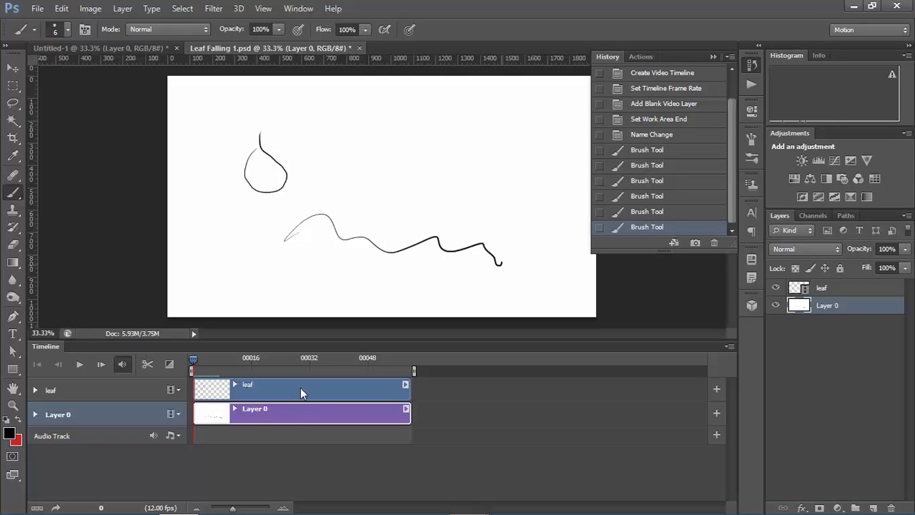
Delete Layer 0 and select the entire canvas.
{"action": "key", "text": "Delete"}
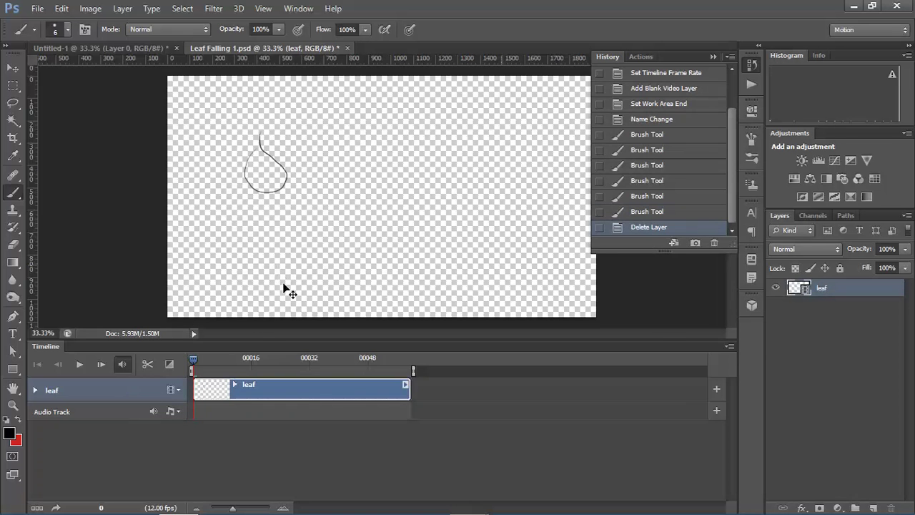
{"action": "key", "text": "ctrl+a"}
{"action": "left_click", "coordinate": [823, 299]}
{"action": "left_click", "coordinate": [820, 299]}
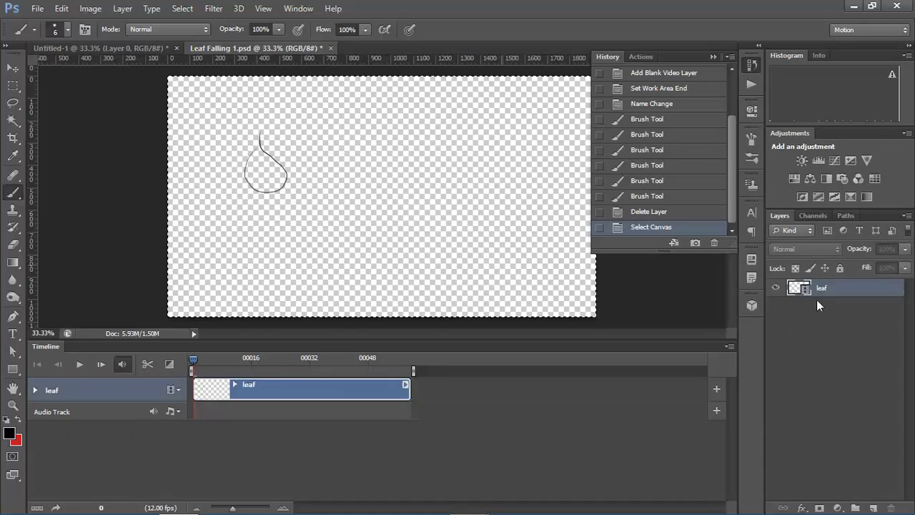
{"action": "left_click_drag", "start_coordinate": [202, 48], "coordinate": [186, 30]}
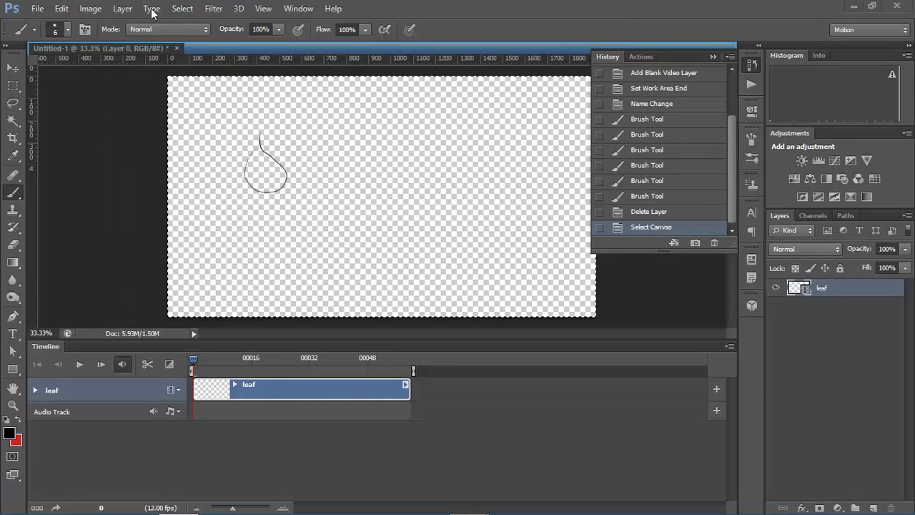
Add a new blank video layer and delete the old leaf video layer, clearing the canvas selection.
{"action": "left_click", "coordinate": [122, 8]}
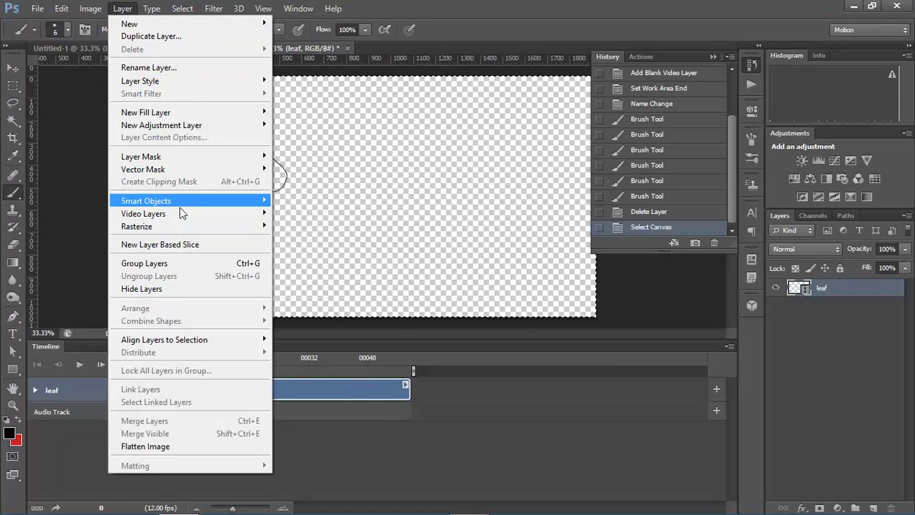
{"action": "mouse_move", "coordinate": [180, 212]}
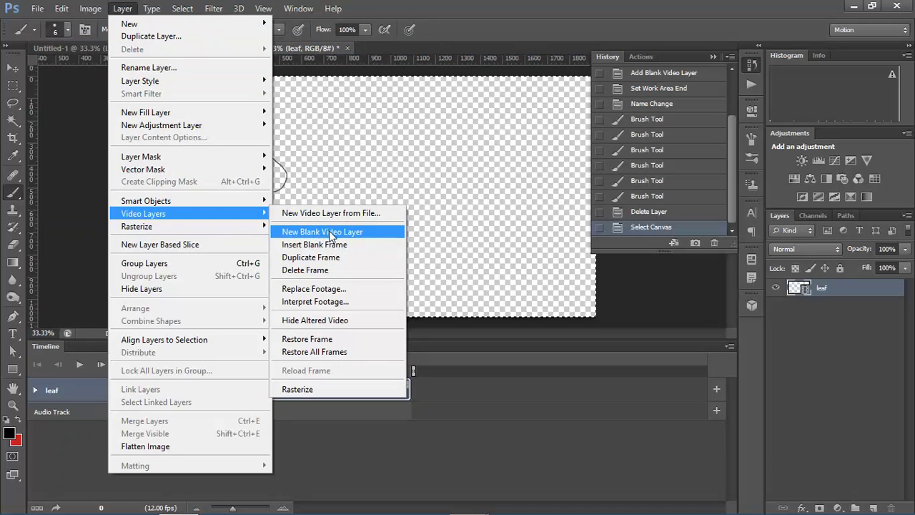
{"action": "left_click", "coordinate": [342, 233]}
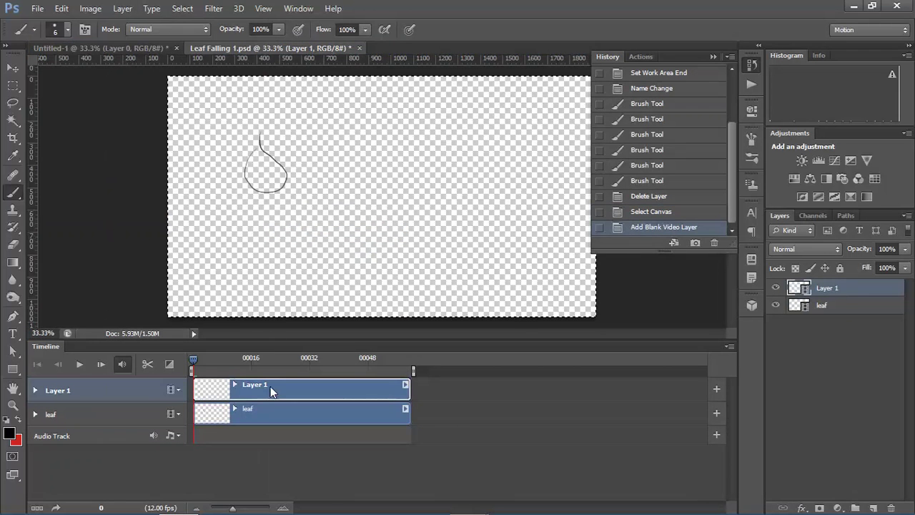
{"action": "key", "text": "ctrl+d"}
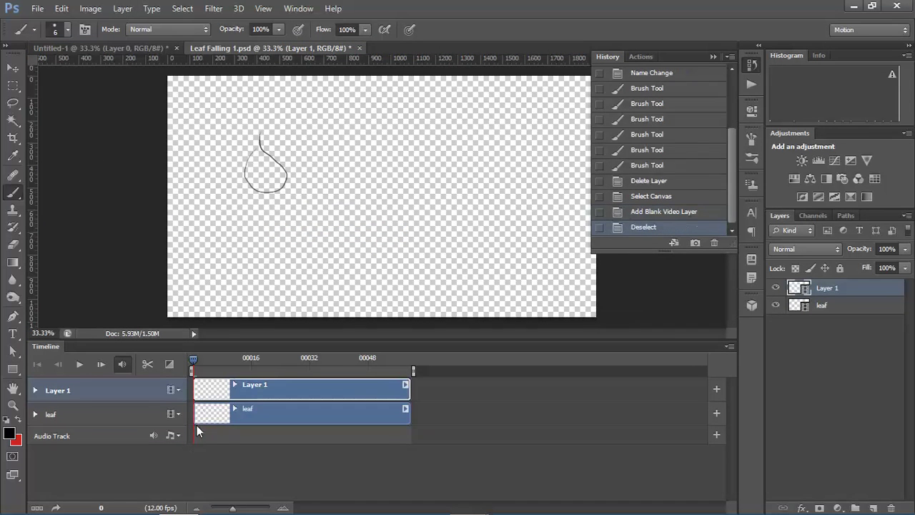
{"action": "left_click", "coordinate": [158, 412]}
{"action": "key", "text": "Delete"}
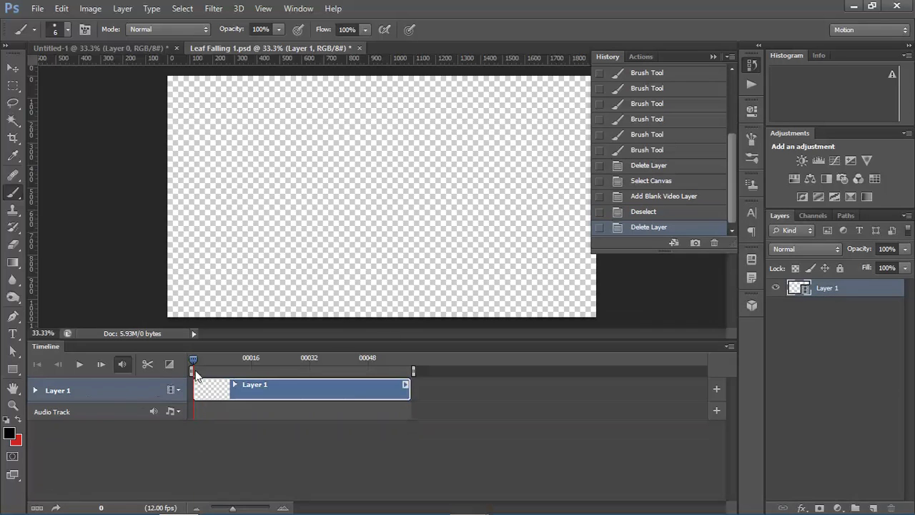
Rename the new video layer to Leaf.
{"action": "double_click", "coordinate": [828, 288]}
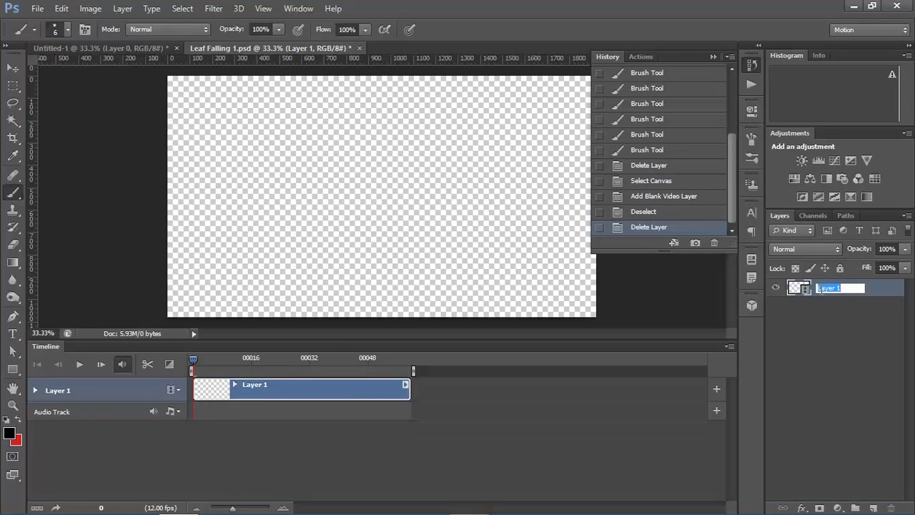
{"action": "type", "text": "Leaf"}
{"action": "key", "text": "Return"}
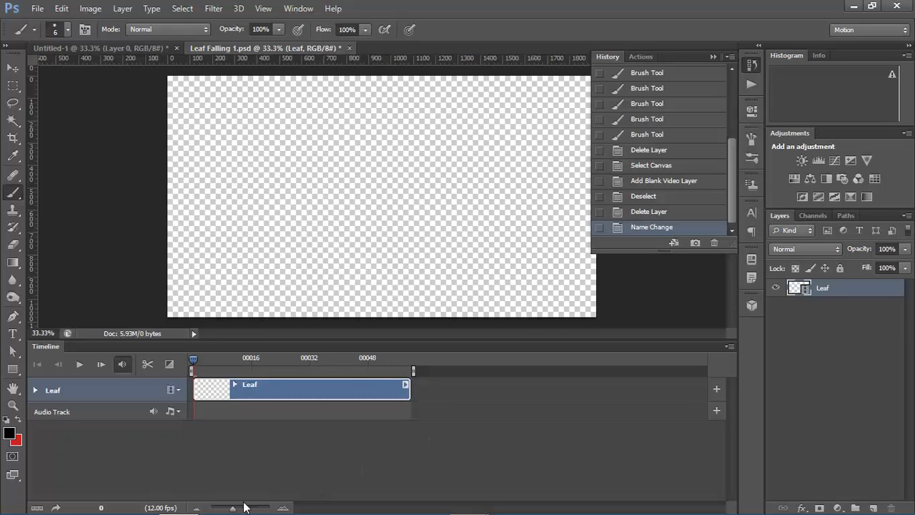
Trim the end of the Leaf clip to a duration of 24 frames.
{"action": "left_click_drag", "start_coordinate": [231, 508], "coordinate": [238, 509]}
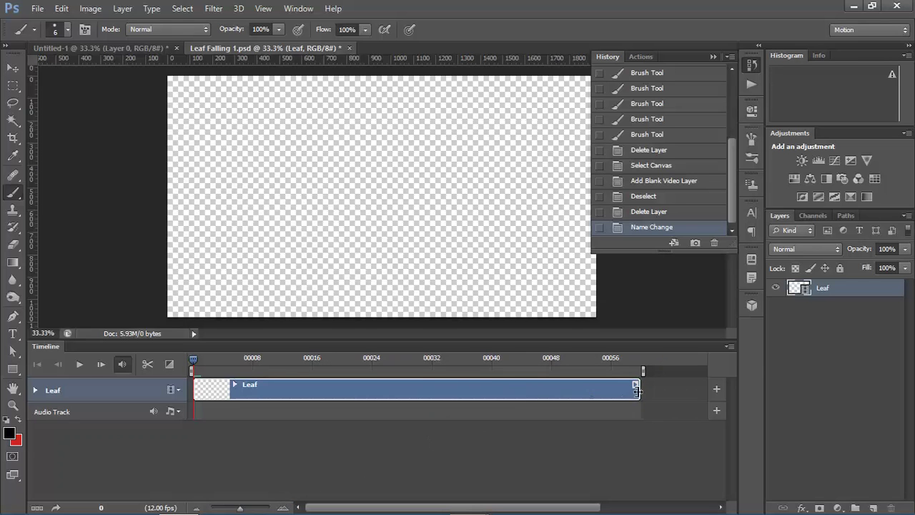
{"action": "left_click_drag", "start_coordinate": [637, 391], "coordinate": [461, 388]}
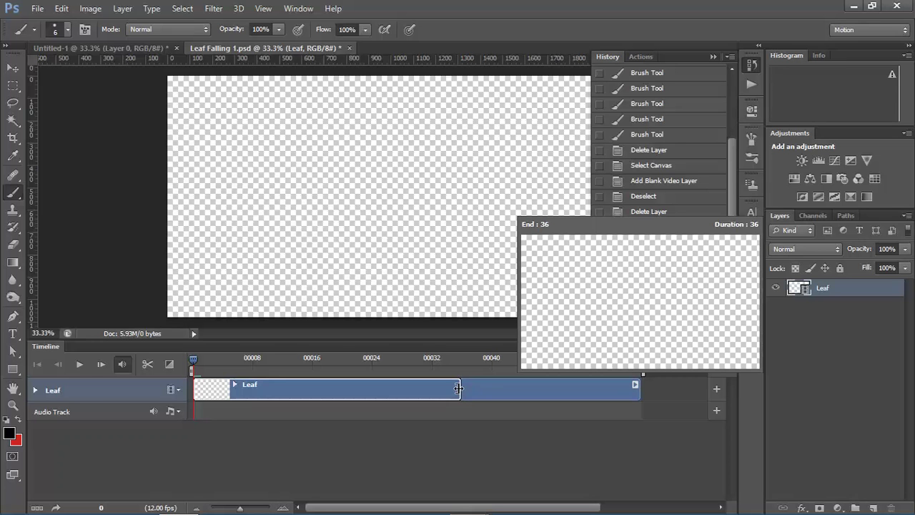
{"action": "left_click_drag", "start_coordinate": [458, 389], "coordinate": [459, 389]}
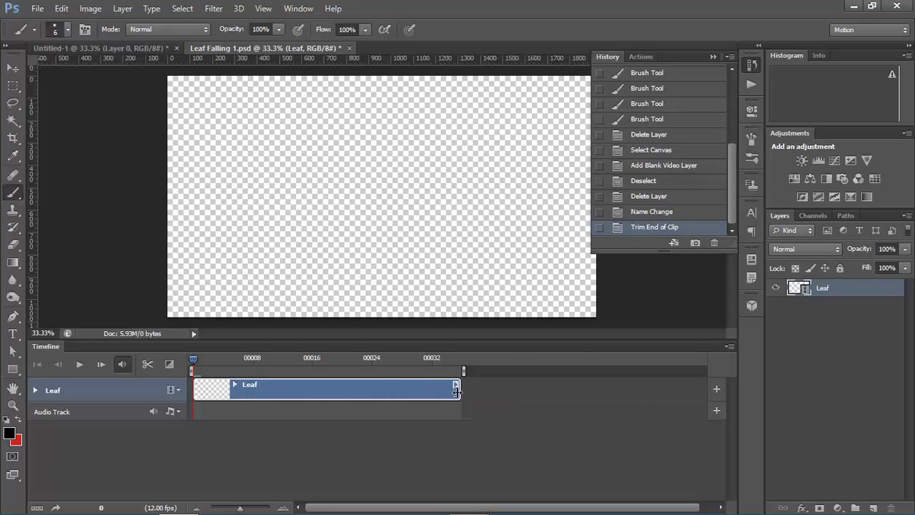
{"action": "left_click_drag", "start_coordinate": [458, 388], "coordinate": [370, 388]}
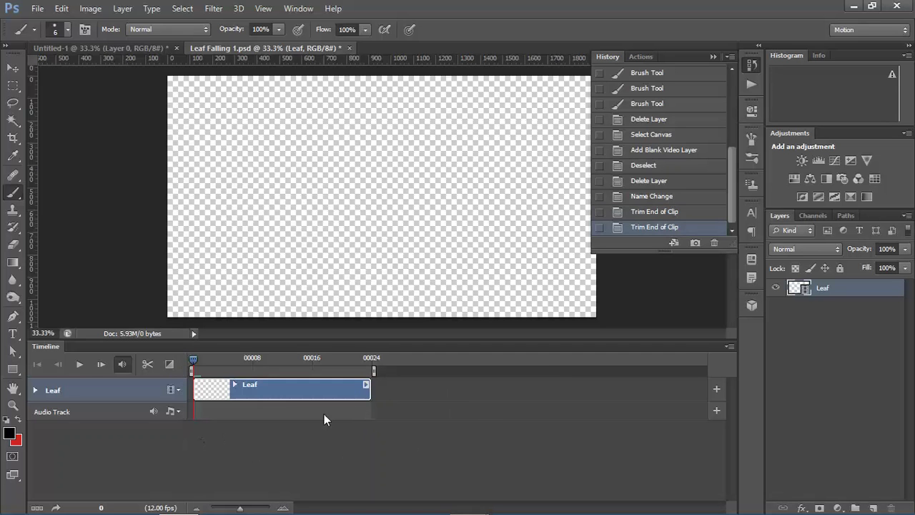
Create a white (ffffff) Solid Color fill layer from a new layer and place it beneath the Leaf layer.
{"action": "left_click", "coordinate": [872, 508]}
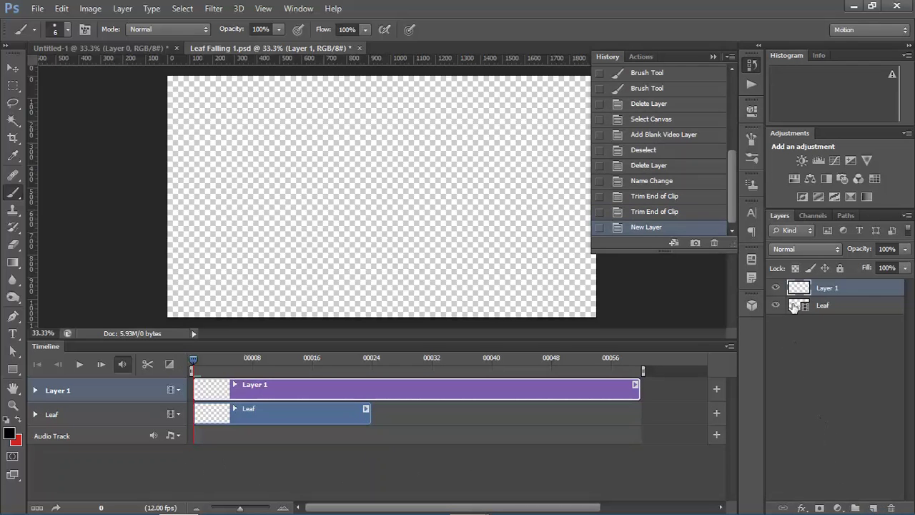
{"action": "right_click", "coordinate": [849, 286]}
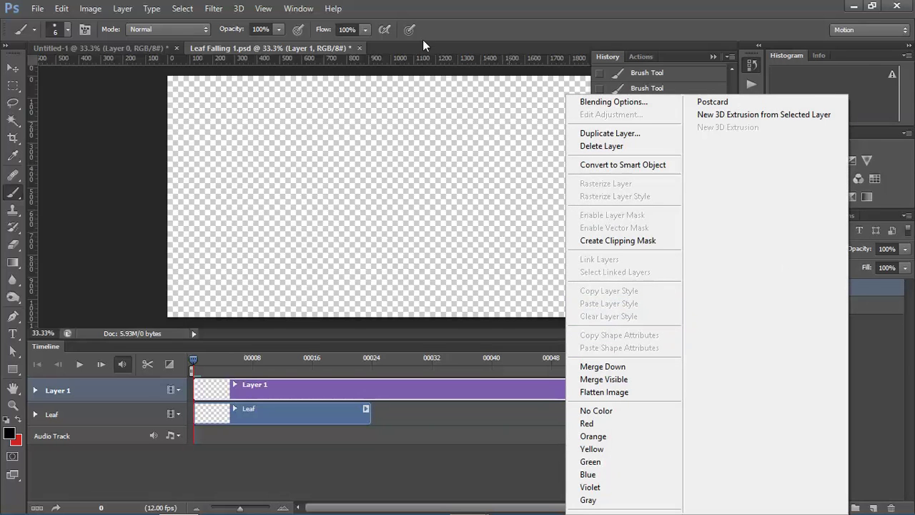
{"action": "left_click", "coordinate": [286, 3]}
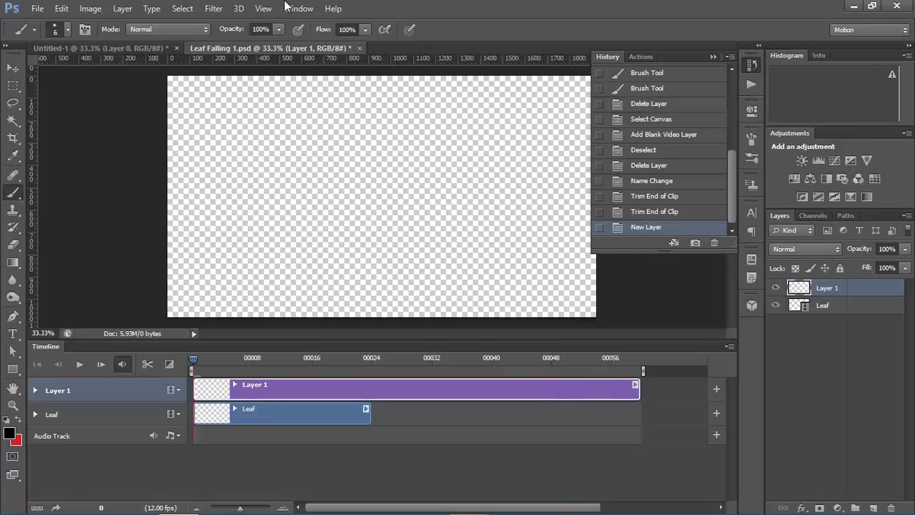
{"action": "left_click", "coordinate": [133, 8]}
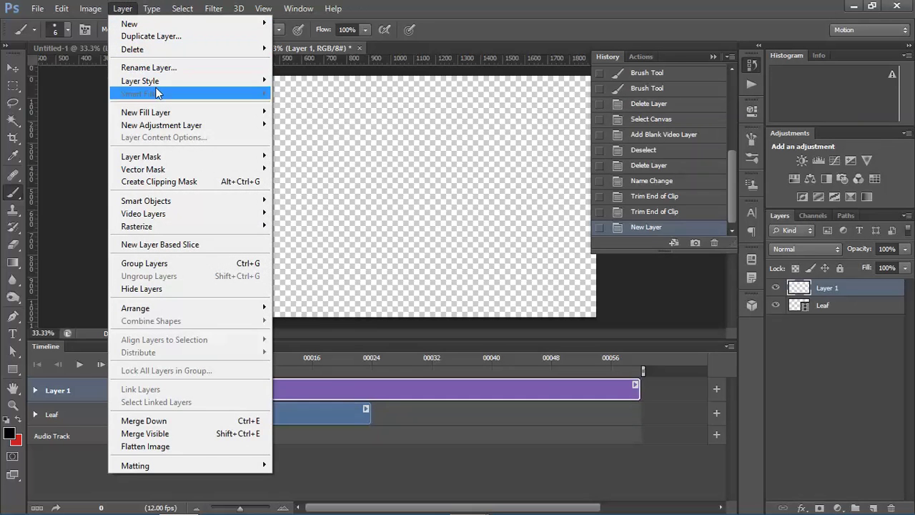
{"action": "mouse_move", "coordinate": [183, 113]}
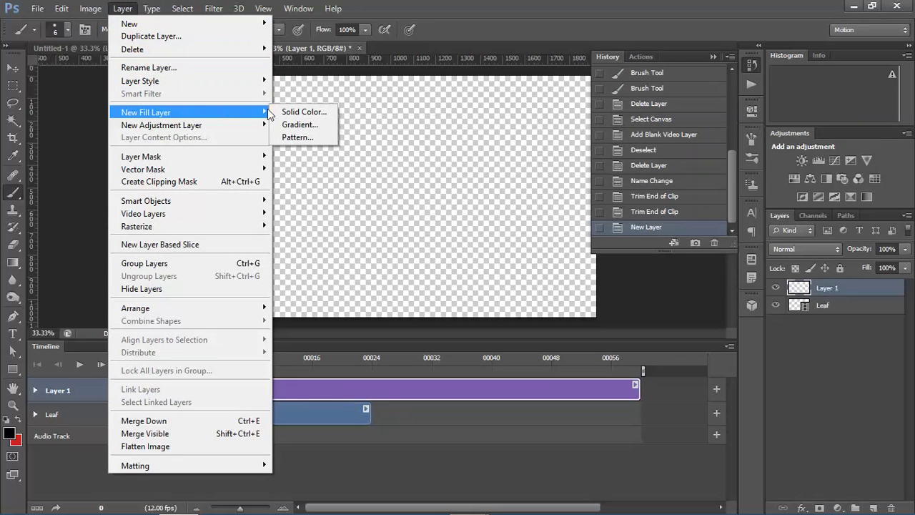
{"action": "left_click", "coordinate": [302, 112]}
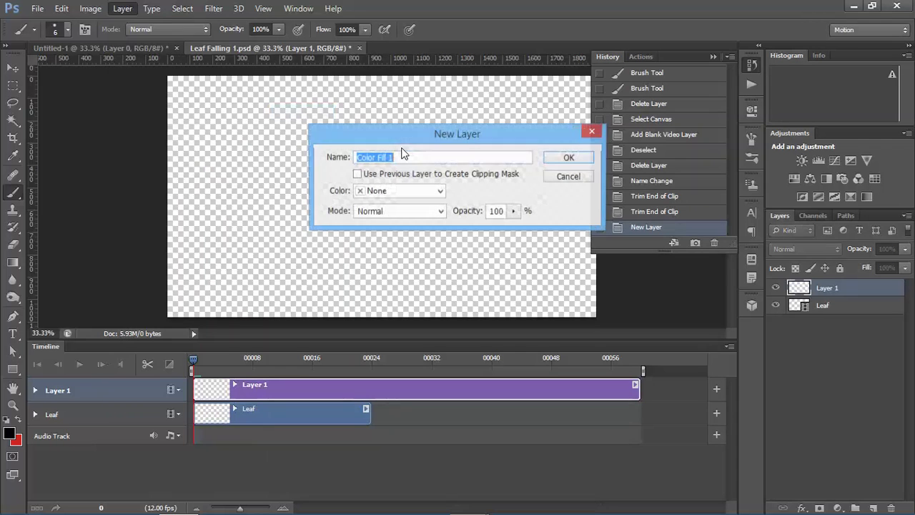
{"action": "left_click", "coordinate": [581, 157]}
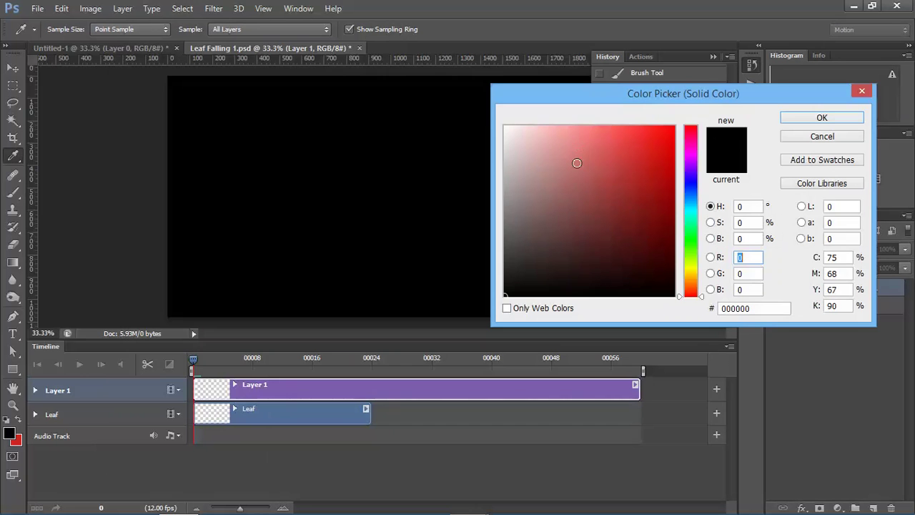
{"action": "left_click_drag", "start_coordinate": [509, 132], "coordinate": [481, 125]}
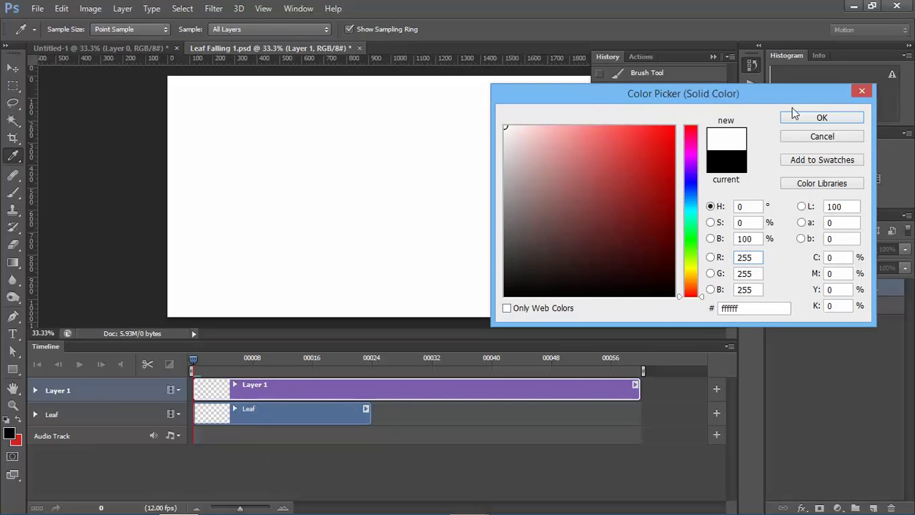
{"action": "left_click", "coordinate": [799, 116]}
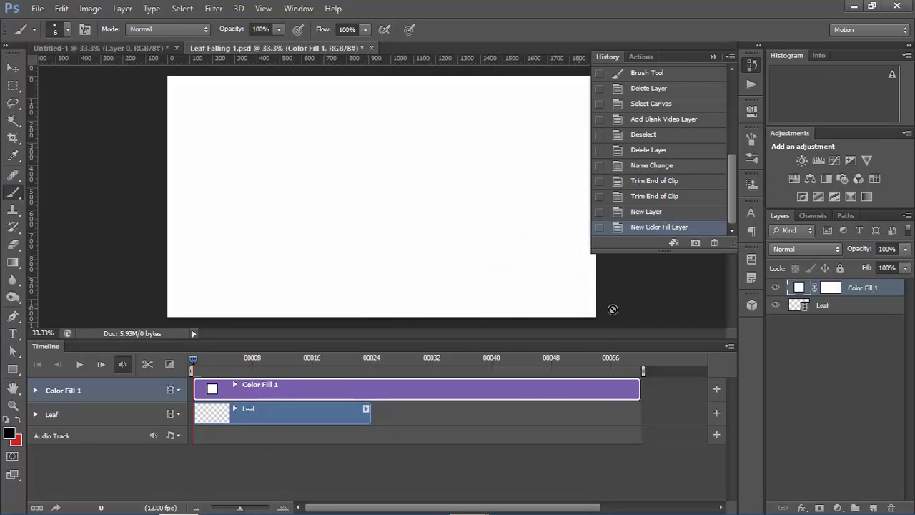
{"action": "left_click_drag", "start_coordinate": [796, 288], "coordinate": [791, 318]}
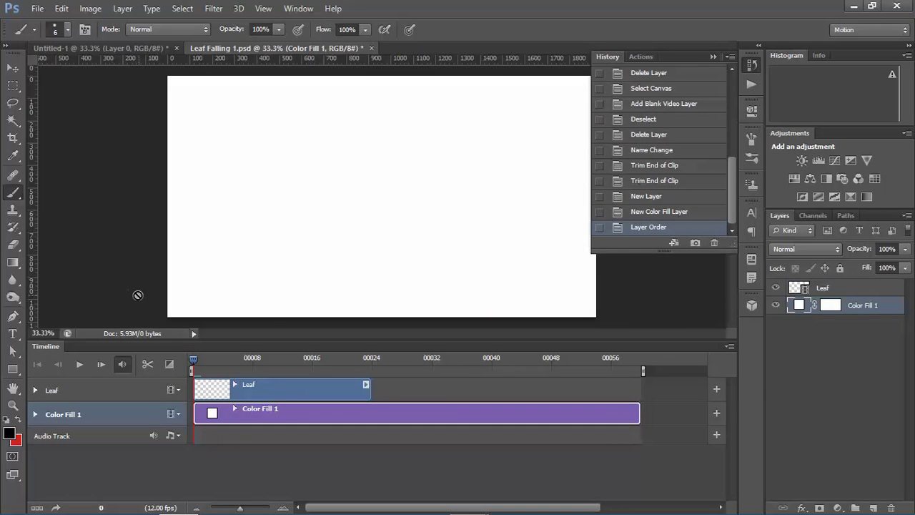
{"action": "left_click", "coordinate": [812, 292]}
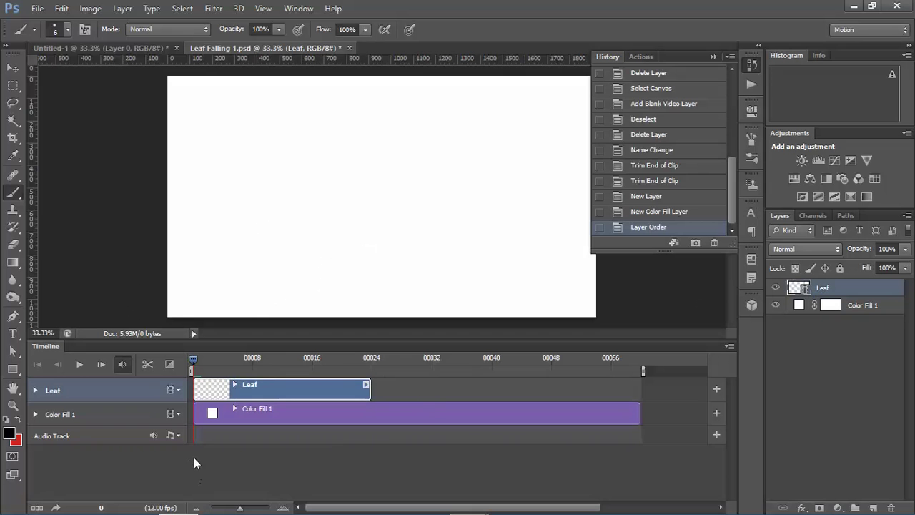
Add three blank layers above the Leaf layer.
{"action": "left_click", "coordinate": [873, 508]}
{"action": "left_click", "coordinate": [873, 507]}
{"action": "left_click", "coordinate": [873, 508]}
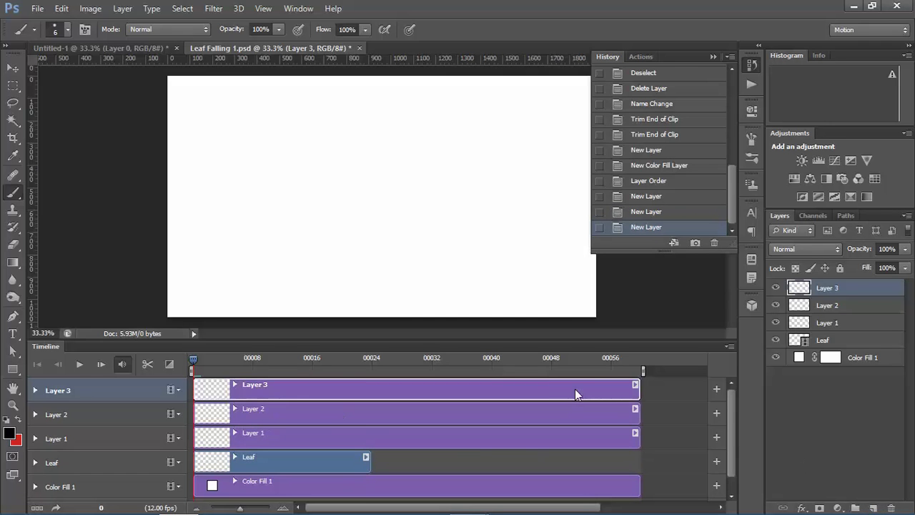
Rename Layer 1 to keyframe 1.
{"action": "double_click", "coordinate": [828, 323]}
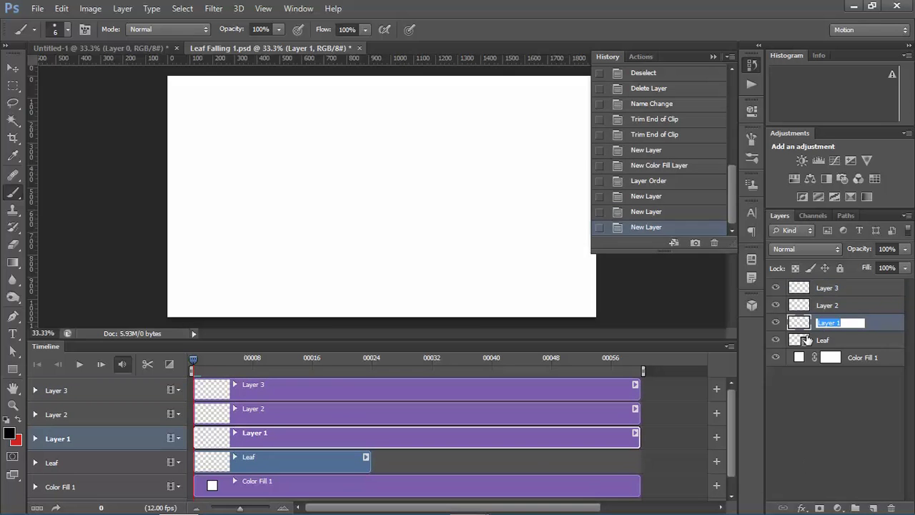
{"action": "type", "text": "keyfram"}
{"action": "key", "text": "Return"}
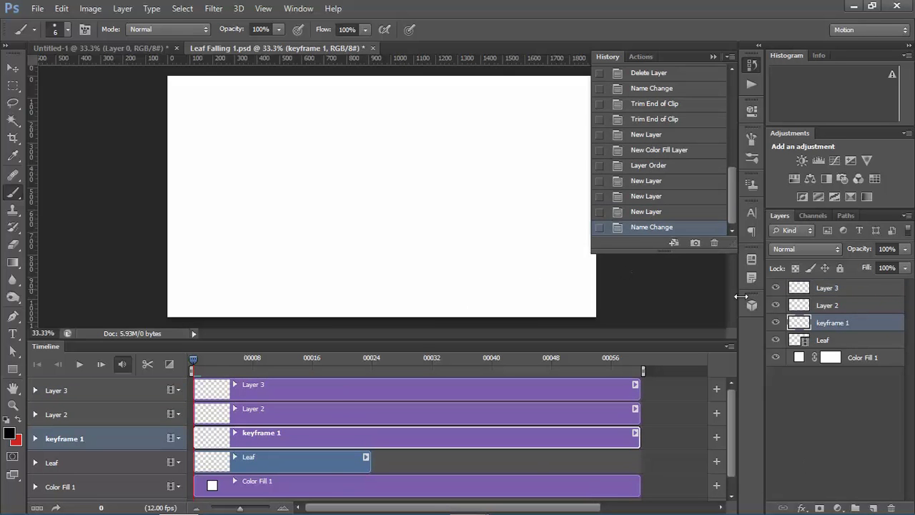
Rename Layer 2 to keyframe 2.
{"action": "double_click", "coordinate": [829, 306]}
{"action": "type", "text": "key frame 1"}
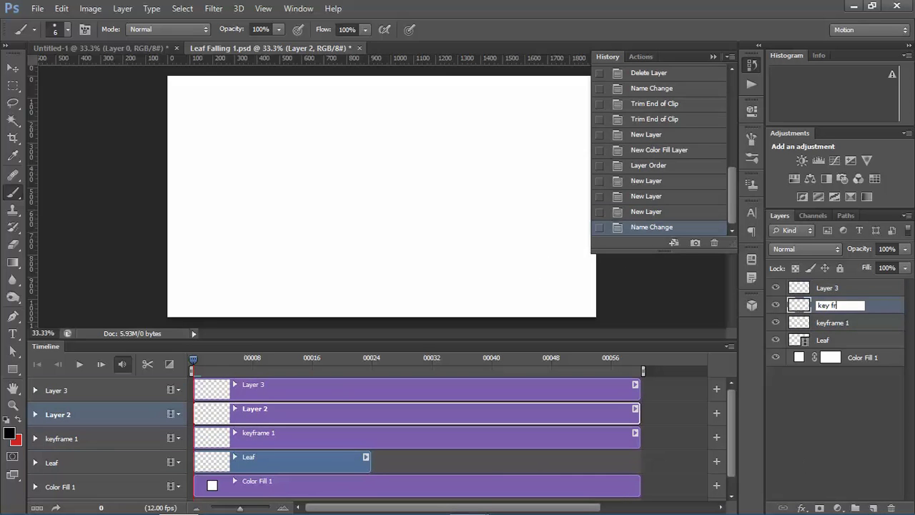
{"action": "key", "text": "Return"}
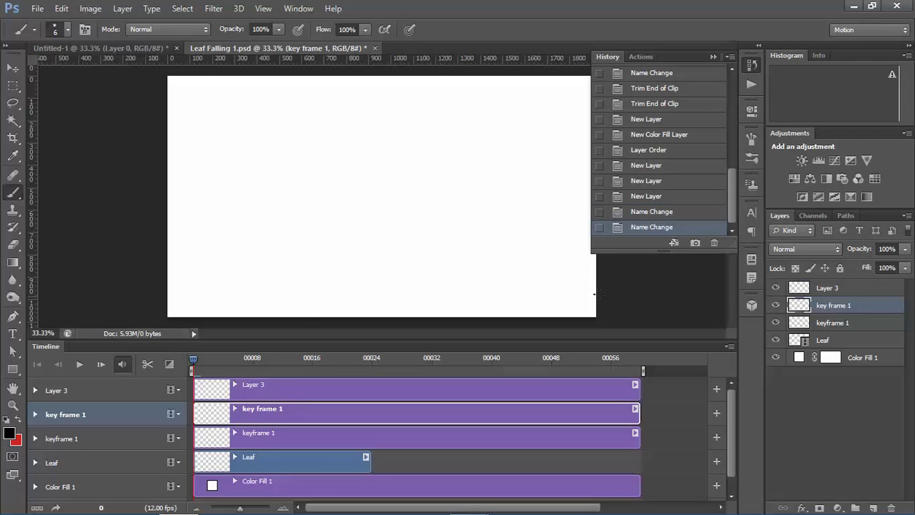
{"action": "double_click", "coordinate": [833, 306]}
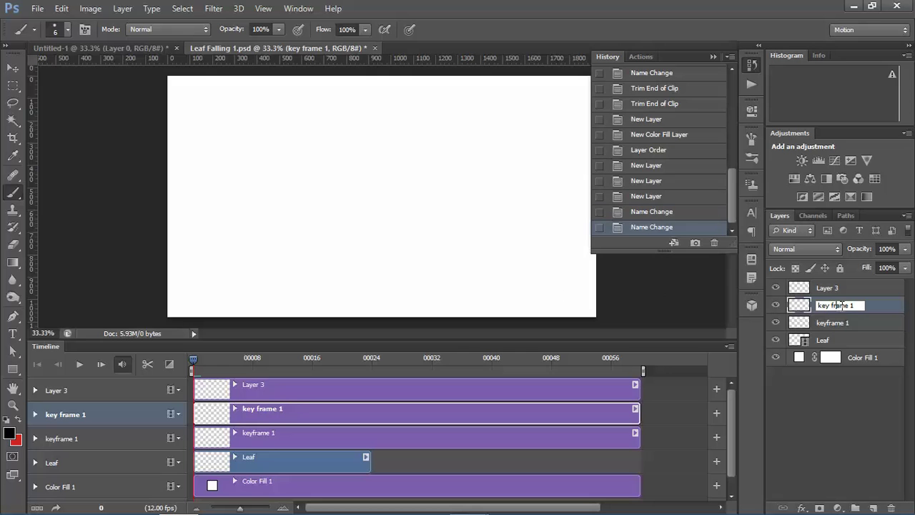
{"action": "left_click_drag", "start_coordinate": [861, 305], "coordinate": [831, 305]}
{"action": "type", "text": "frame 2"}
{"action": "key", "text": "Return"}
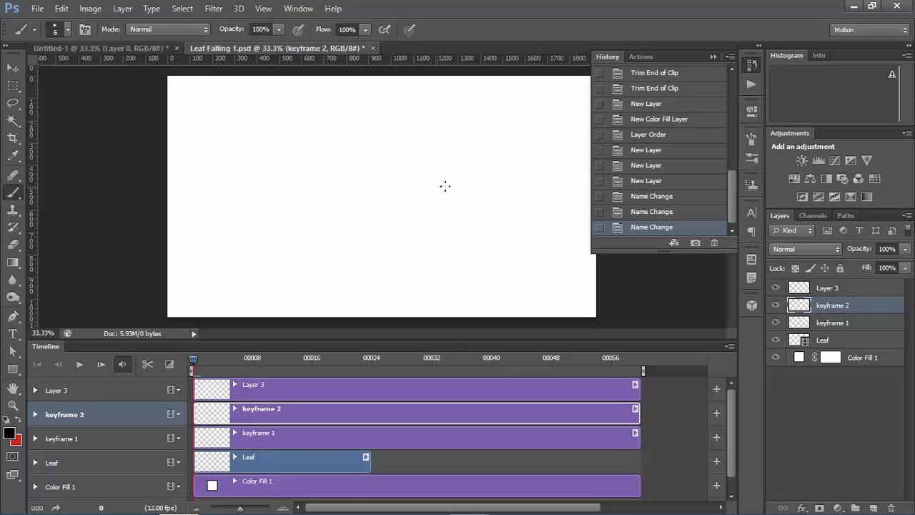
Rename Layer 3 to keyframe 3.
{"action": "double_click", "coordinate": [826, 289]}
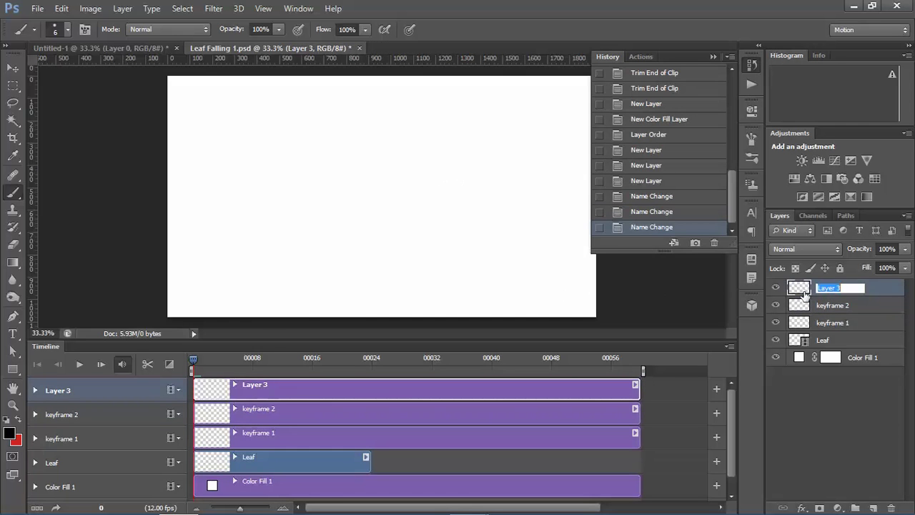
{"action": "type", "text": "keyframe 3"}
{"action": "key", "text": "Return"}
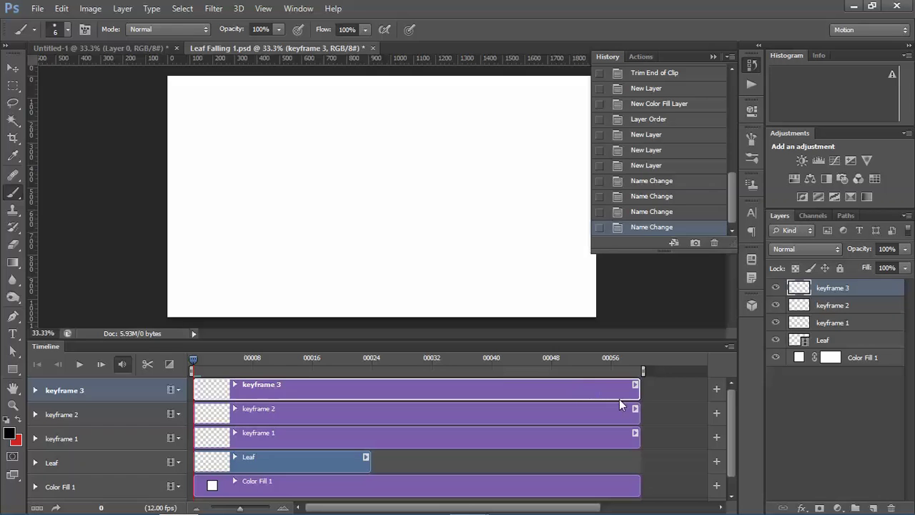
Trim the three keyframe clips to about 7 frames each and line them up end to end in one video group.
{"action": "left_click_drag", "start_coordinate": [635, 389], "coordinate": [243, 386]}
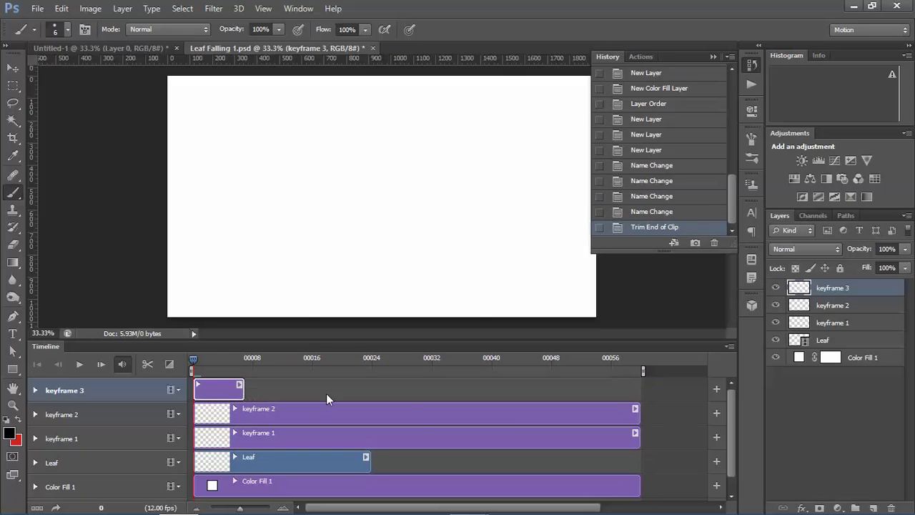
{"action": "left_click_drag", "start_coordinate": [635, 408], "coordinate": [243, 407]}
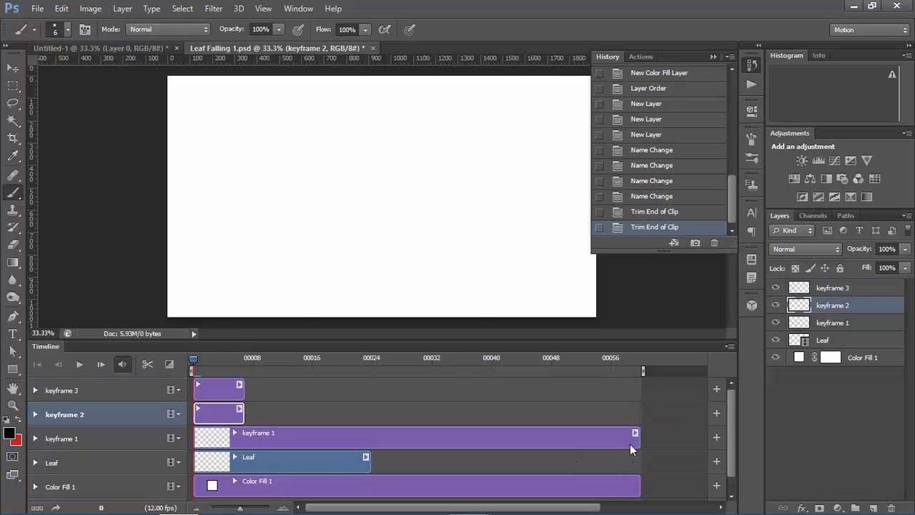
{"action": "left_click_drag", "start_coordinate": [638, 437], "coordinate": [327, 389]}
{"action": "left_click", "coordinate": [238, 414]}
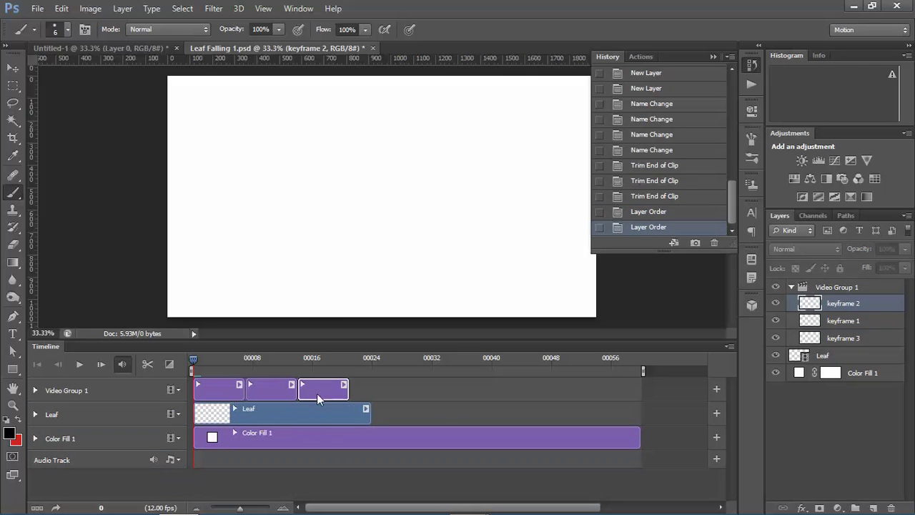
{"action": "left_click", "coordinate": [235, 391], "text": "shift"}
{"action": "left_click_drag", "start_coordinate": [349, 392], "coordinate": [370, 392]}
{"action": "key", "text": "ctrl+z"}
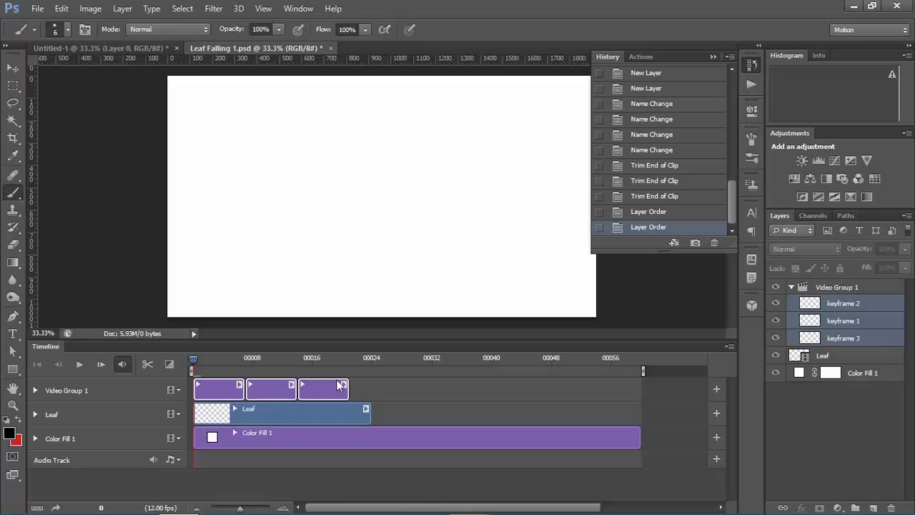
Extend the keyframe 1 and keyframe 2 clips so the grouped sequence ends with the Leaf clip at frame 24.
{"action": "left_click_drag", "start_coordinate": [319, 388], "coordinate": [370, 388]}
{"action": "left_click", "coordinate": [377, 398]}
{"action": "left_click_drag", "start_coordinate": [306, 389], "coordinate": [311, 388]}
{"action": "left_click", "coordinate": [318, 395]}
{"action": "left_click_drag", "start_coordinate": [384, 388], "coordinate": [369, 388]}
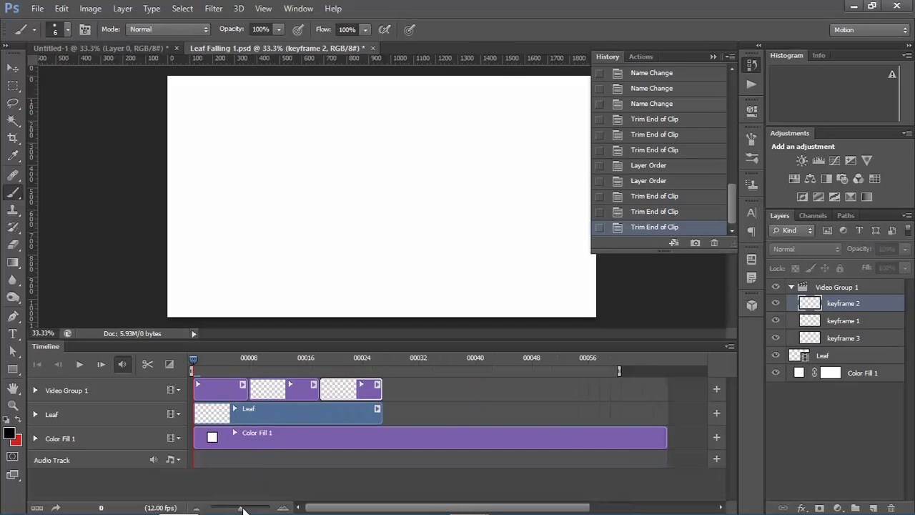
Reorder the clips in Video Group 1 into the sequence keyframe 1, keyframe 2, keyframe 3.
{"action": "left_click_drag", "start_coordinate": [243, 504], "coordinate": [248, 506]}
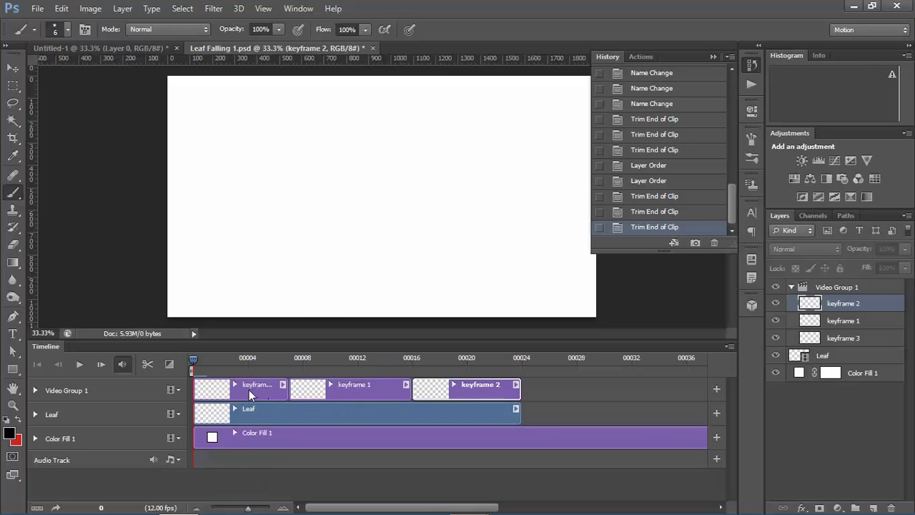
{"action": "left_click", "coordinate": [333, 389]}
{"action": "left_click_drag", "start_coordinate": [258, 392], "coordinate": [254, 397]}
{"action": "left_click_drag", "start_coordinate": [378, 388], "coordinate": [526, 389]}
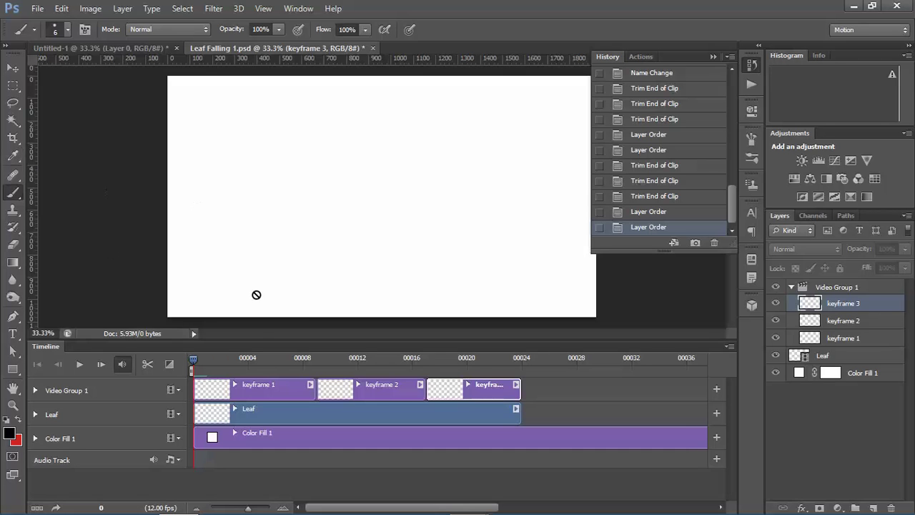
Add a blank layer directly above keyframe 1 inside Video Group 1.
{"action": "left_click", "coordinate": [149, 390]}
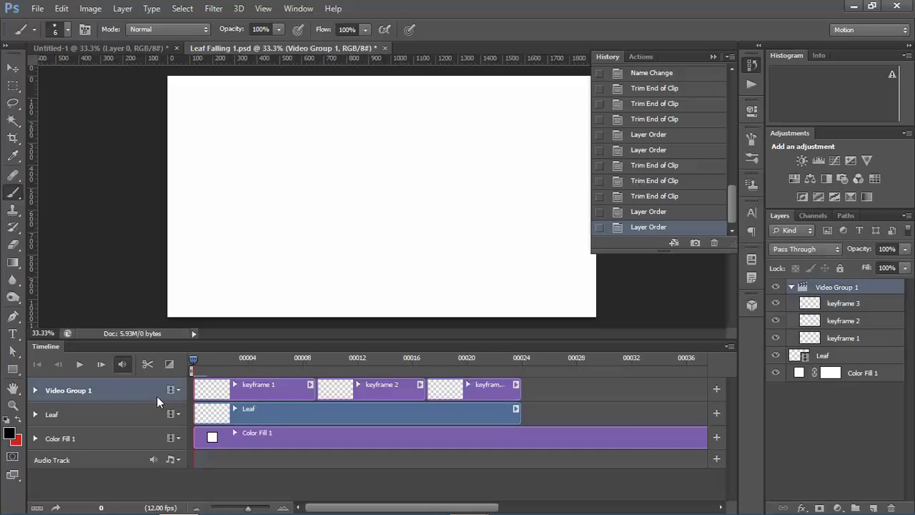
{"action": "left_click", "coordinate": [245, 390]}
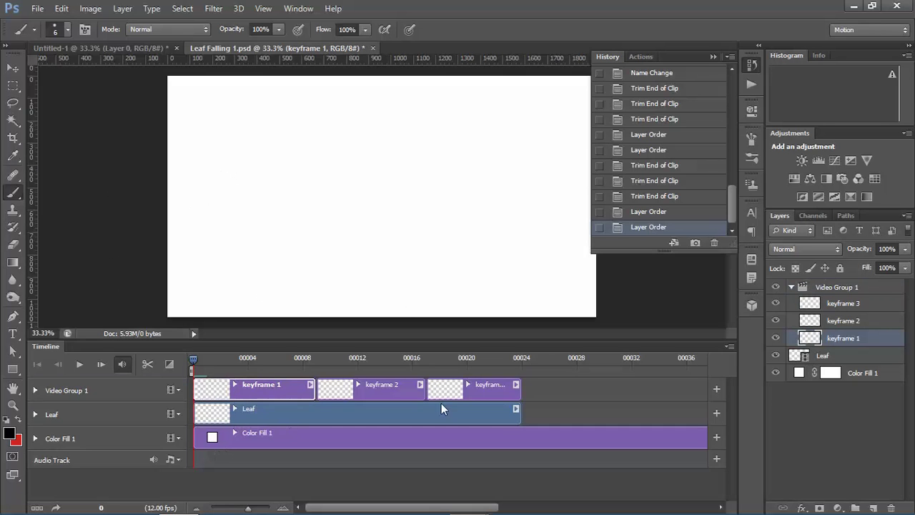
{"action": "left_click", "coordinate": [871, 506]}
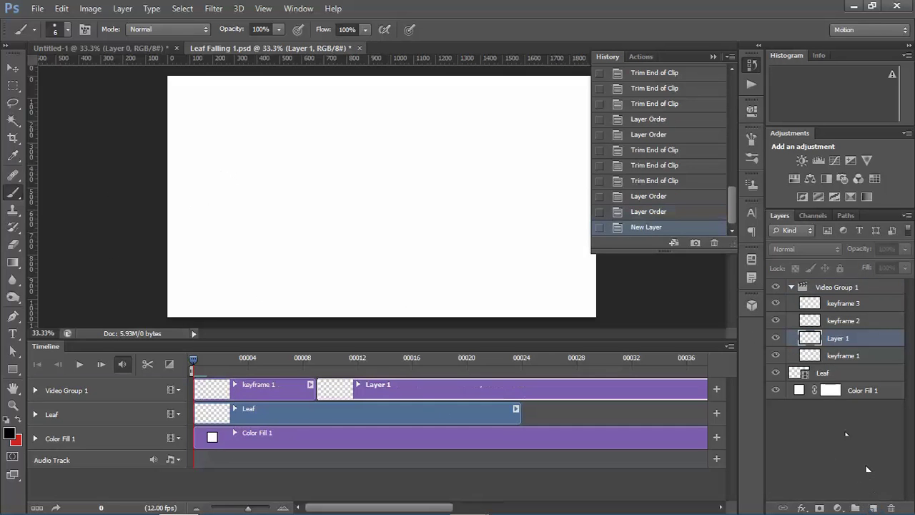
Move keyframe 1 out of the video group to just below the Leaf layer and rename it background.
{"action": "left_click_drag", "start_coordinate": [808, 363], "coordinate": [826, 376]}
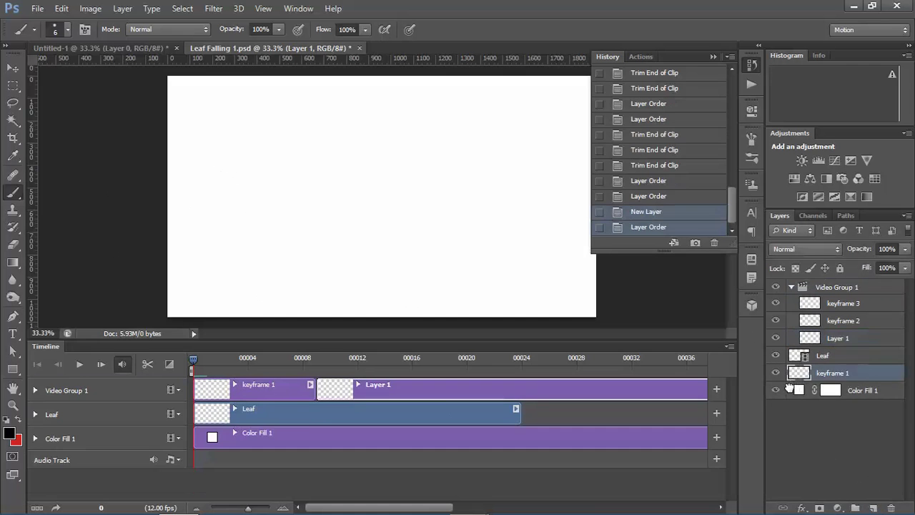
{"action": "double_click", "coordinate": [833, 374]}
{"action": "type", "text": "b"}
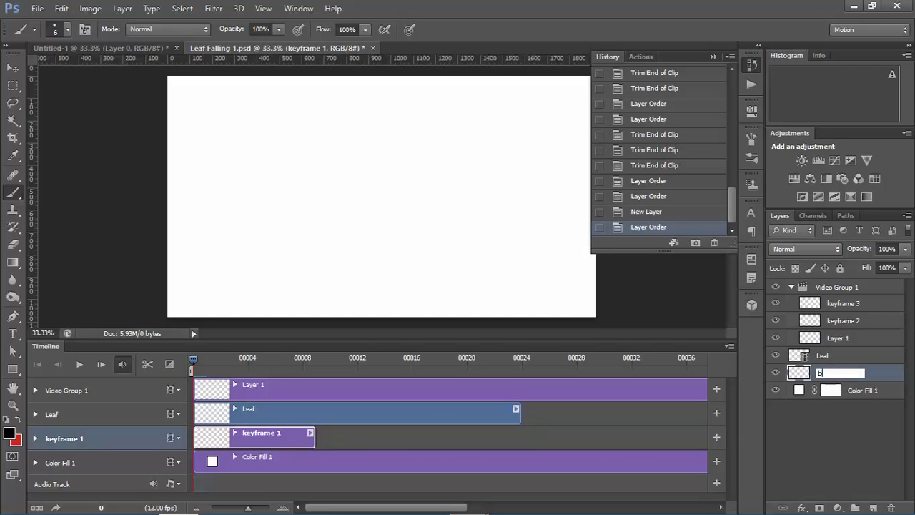
{"action": "type", "text": "ackground"}
{"action": "key", "text": "Return"}
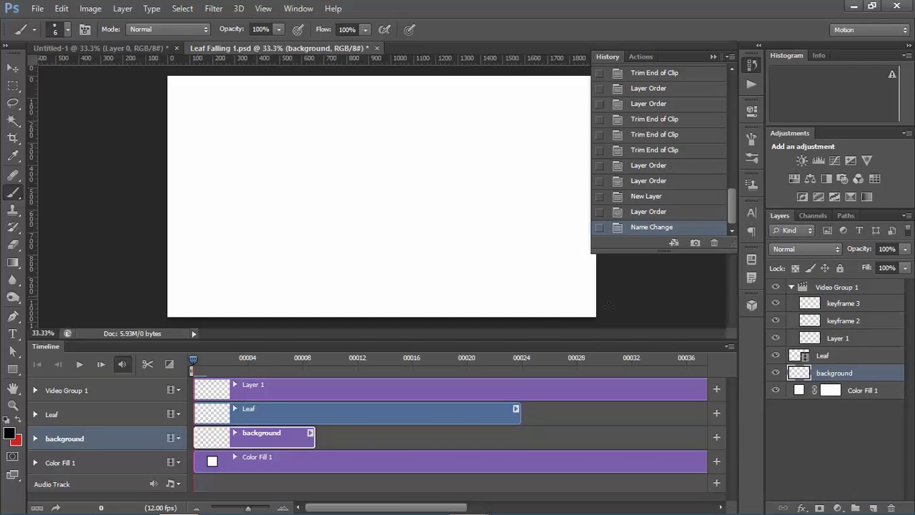
Try moving Layer 1 out of Video Group 1 onto its own track below Leaf, and undo the move.
{"action": "left_click_drag", "start_coordinate": [314, 390], "coordinate": [315, 434]}
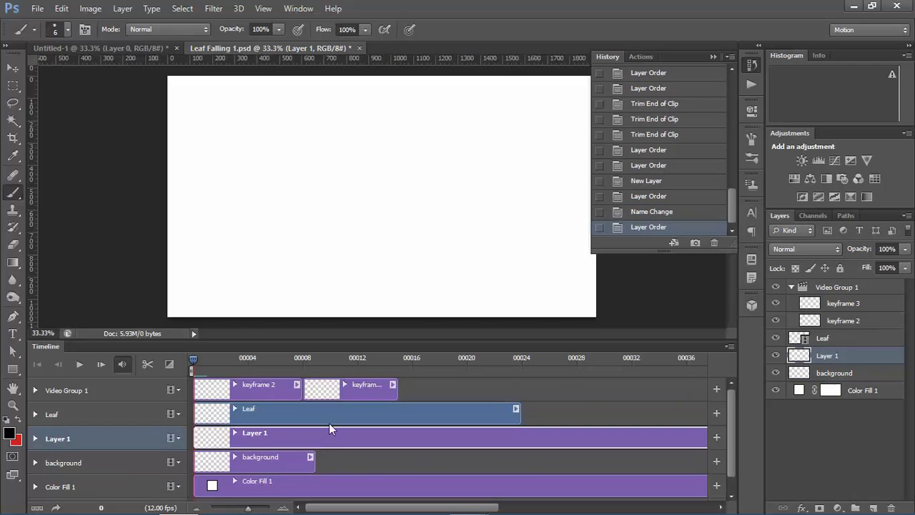
{"action": "key", "text": "ctrl+z"}
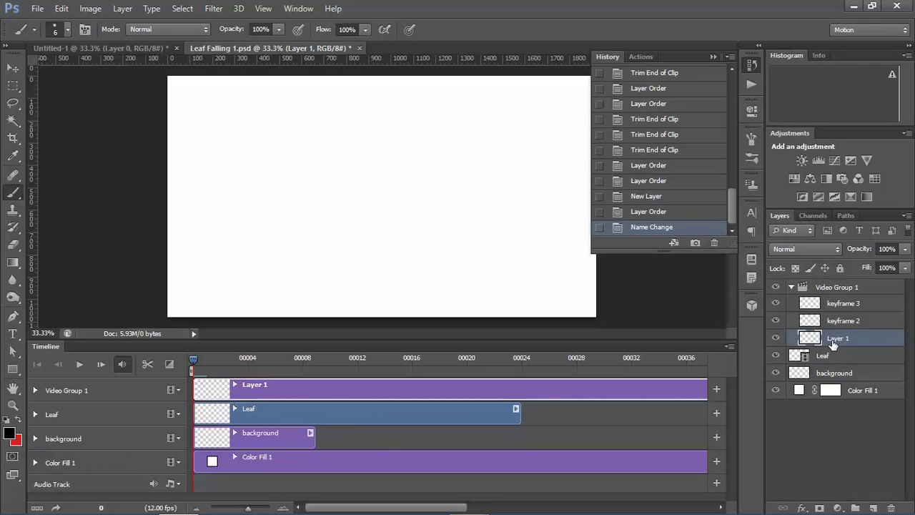
Revert the document history to the state before the extra layer was added, restoring keyframe 1 inside Video Group 1.
{"action": "left_click", "coordinate": [645, 212]}
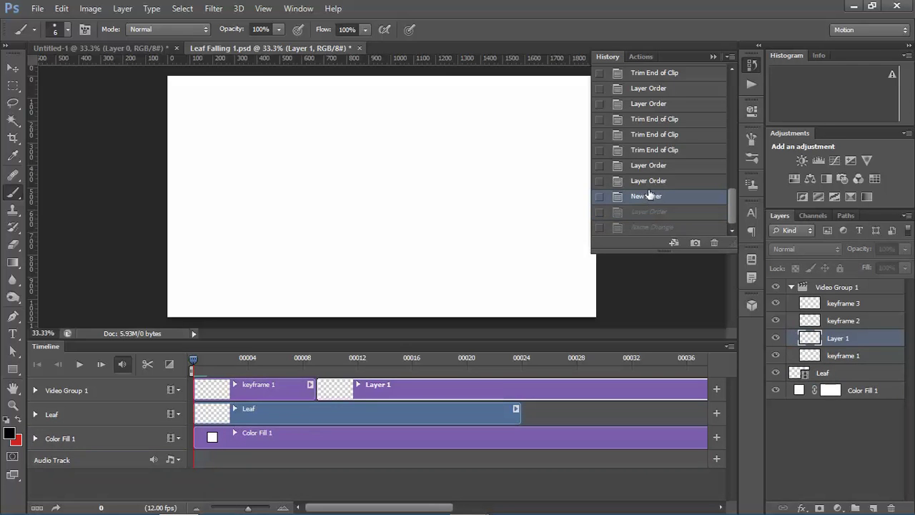
{"action": "left_click", "coordinate": [648, 183]}
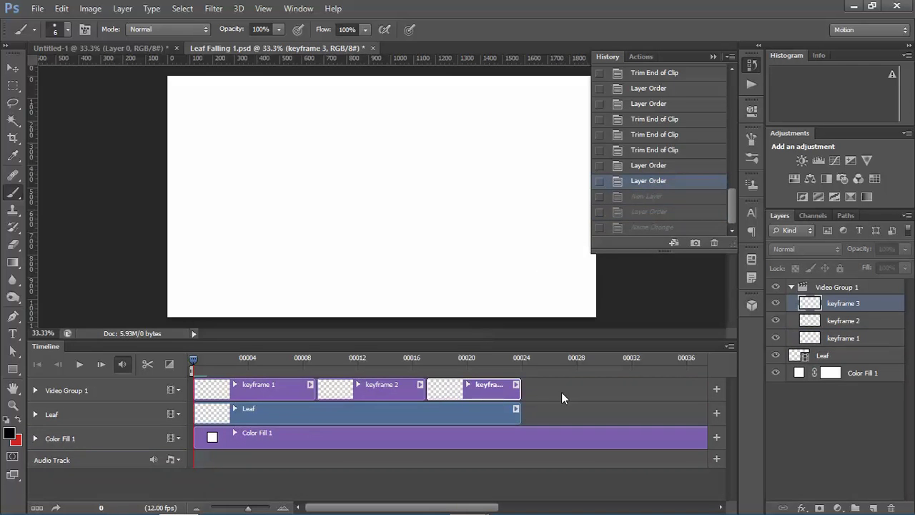
{"action": "left_click", "coordinate": [558, 412]}
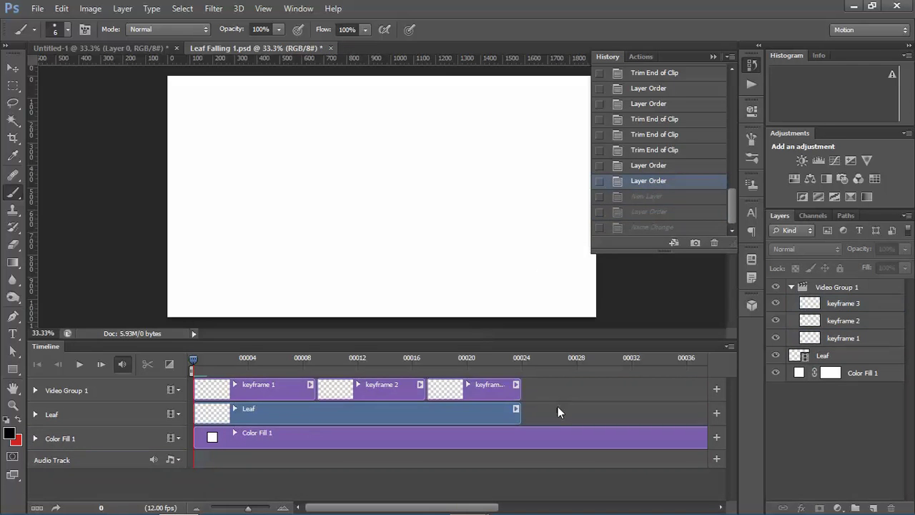
Add a blank layer on its own track and place it between Leaf and Color Fill 1.
{"action": "left_click", "coordinate": [829, 358]}
{"action": "left_click", "coordinate": [874, 508]}
{"action": "left_click_drag", "start_coordinate": [823, 355], "coordinate": [814, 384]}
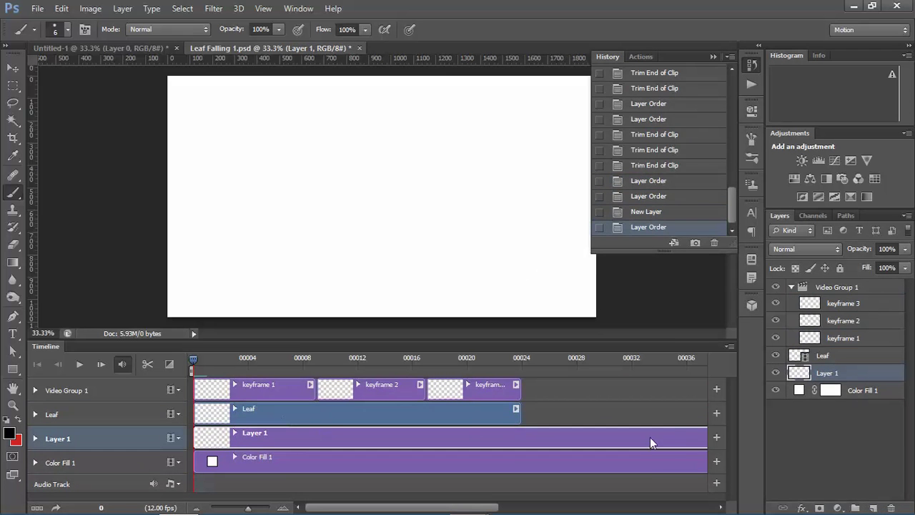
Trim the Layer 1 and Color Fill 1 clips so both end at frame 24, level with the Leaf clip.
{"action": "left_click_drag", "start_coordinate": [248, 510], "coordinate": [238, 508]}
{"action": "left_click_drag", "start_coordinate": [563, 439], "coordinate": [341, 439]}
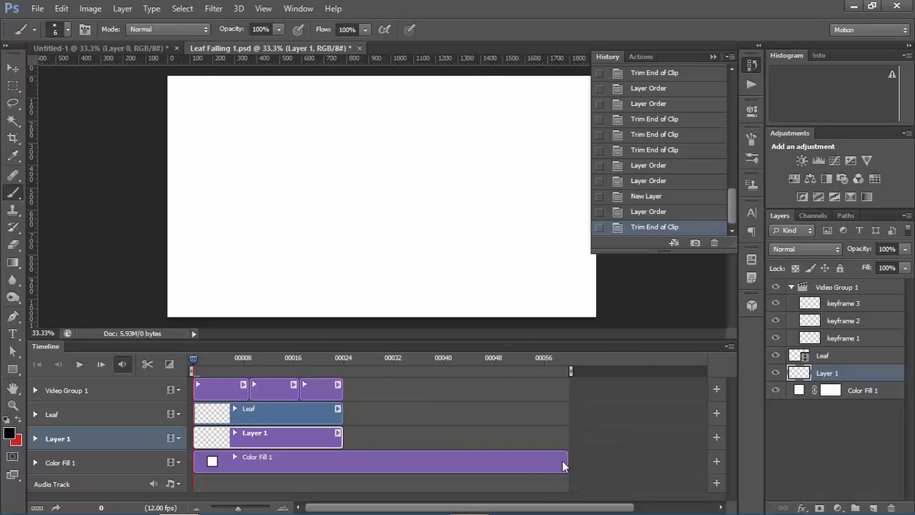
{"action": "left_click_drag", "start_coordinate": [563, 465], "coordinate": [345, 466]}
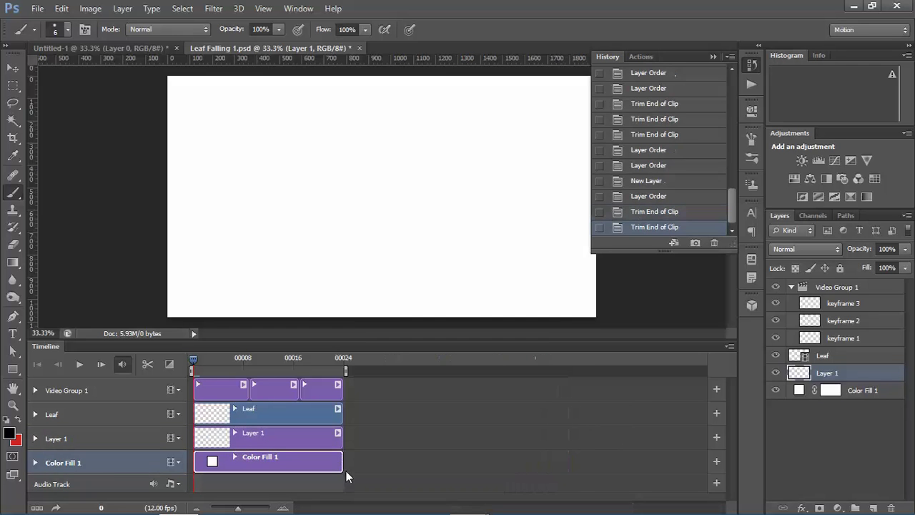
{"action": "left_click_drag", "start_coordinate": [238, 508], "coordinate": [254, 509]}
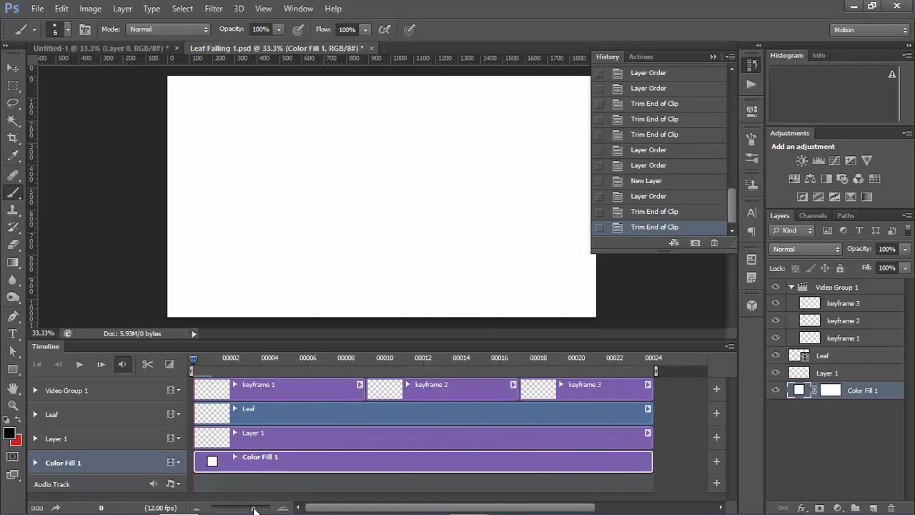
Sketch a tree trunk with spreading roots and several branches in black on the left half of Layer 1.
{"action": "left_click", "coordinate": [225, 436]}
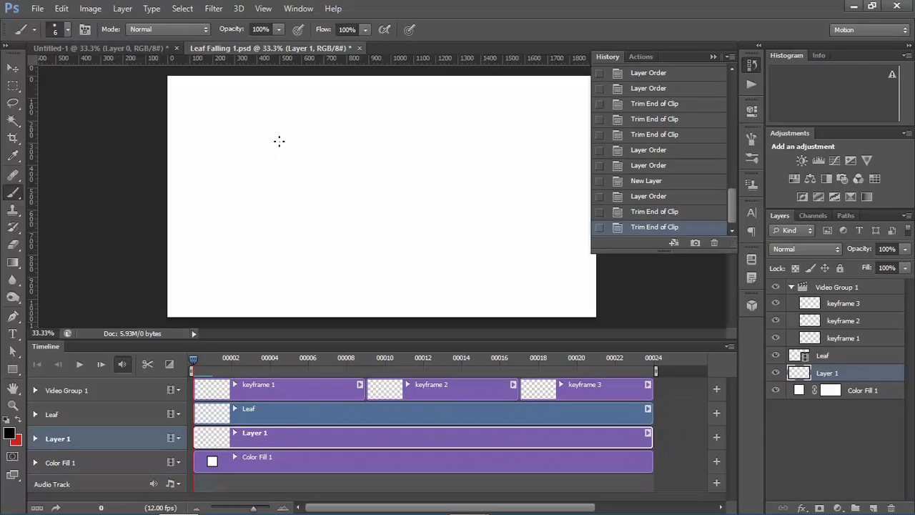
{"action": "mouse_move", "coordinate": [257, 107]}
{"action": "left_mouse_down"}
{"action": "mouse_move", "coordinate": [273, 152]}
{"action": "mouse_move", "coordinate": [261, 230]}
{"action": "mouse_move", "coordinate": [213, 272]}
{"action": "left_mouse_up"}
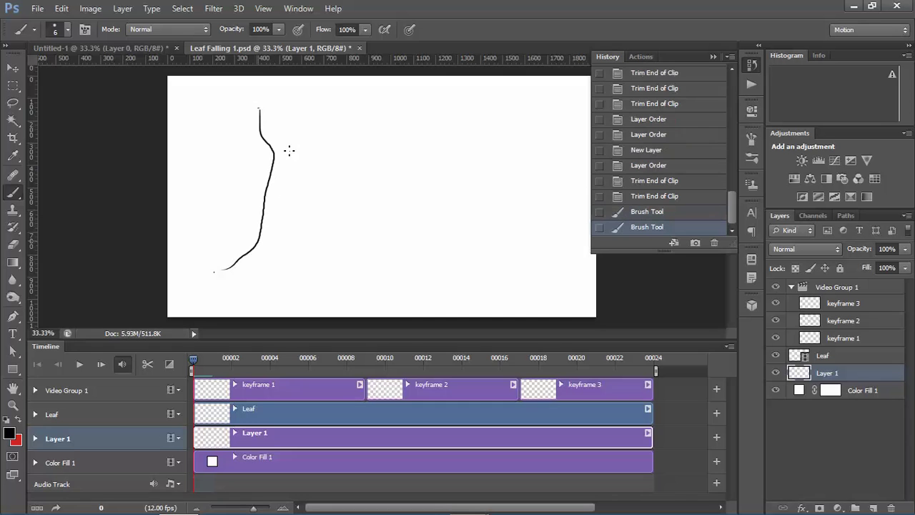
{"action": "mouse_move", "coordinate": [280, 134]}
{"action": "left_mouse_down"}
{"action": "mouse_move", "coordinate": [313, 251]}
{"action": "mouse_move", "coordinate": [351, 281]}
{"action": "left_mouse_up"}
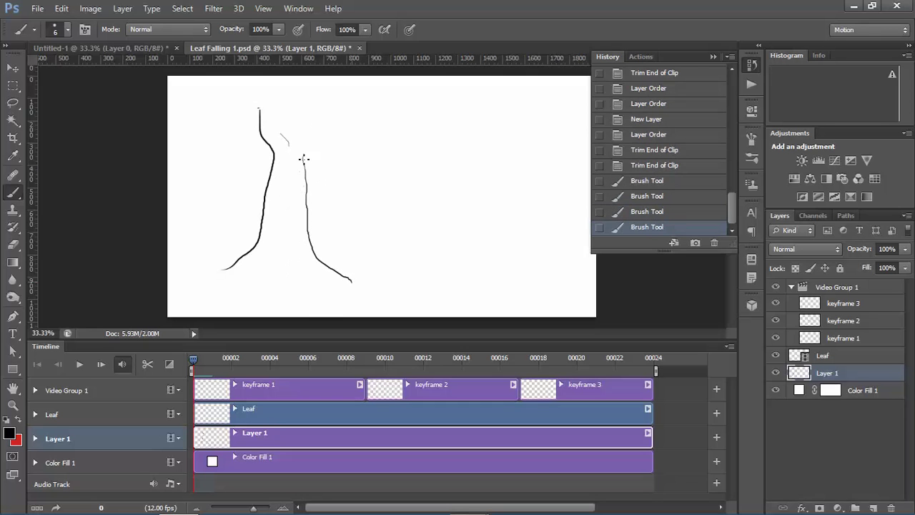
{"action": "left_click_drag", "start_coordinate": [301, 141], "coordinate": [315, 97]}
{"action": "mouse_move", "coordinate": [311, 150]}
{"action": "left_mouse_down"}
{"action": "mouse_move", "coordinate": [399, 149]}
{"action": "mouse_move", "coordinate": [366, 140]}
{"action": "mouse_move", "coordinate": [393, 143]}
{"action": "mouse_move", "coordinate": [385, 131]}
{"action": "left_mouse_up"}
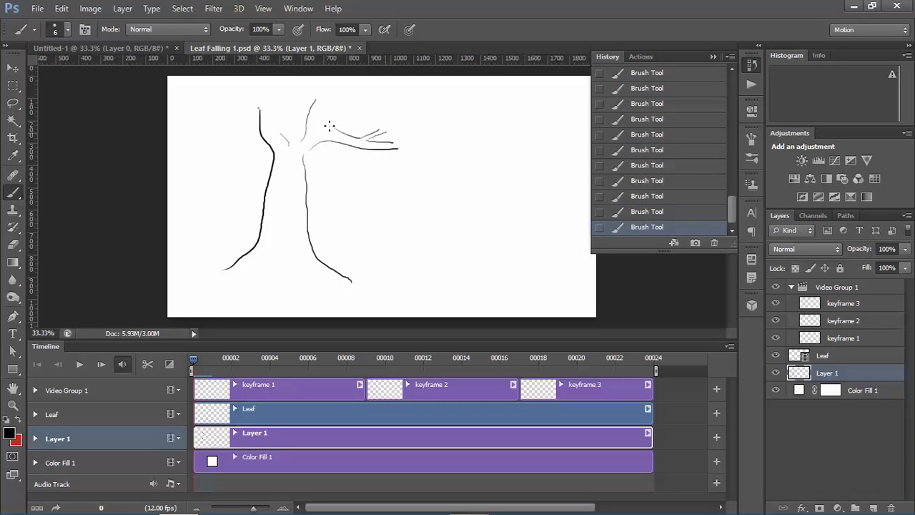
{"action": "mouse_move", "coordinate": [340, 102]}
{"action": "left_mouse_down"}
{"action": "mouse_move", "coordinate": [312, 118]}
{"action": "mouse_move", "coordinate": [293, 158]}
{"action": "mouse_move", "coordinate": [273, 128]}
{"action": "mouse_move", "coordinate": [264, 74]}
{"action": "left_mouse_up"}
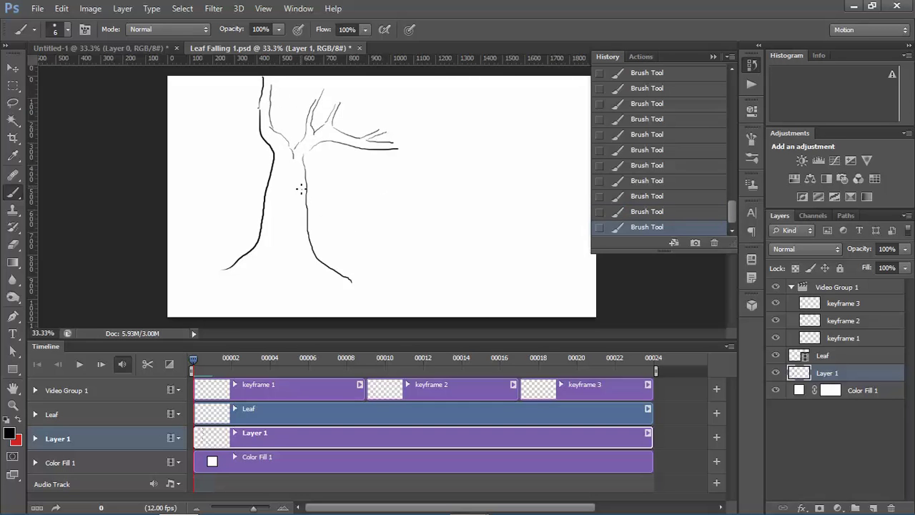
Detail the tree with inner trunk and root lines, an oval knot hole, and small twigs extending the branch ends.
{"action": "mouse_move", "coordinate": [302, 185]}
{"action": "left_mouse_down"}
{"action": "mouse_move", "coordinate": [305, 239]}
{"action": "mouse_move", "coordinate": [317, 262]}
{"action": "mouse_move", "coordinate": [329, 263]}
{"action": "left_mouse_up"}
{"action": "left_click_drag", "start_coordinate": [299, 166], "coordinate": [299, 224]}
{"action": "mouse_move", "coordinate": [272, 187]}
{"action": "left_mouse_down"}
{"action": "mouse_move", "coordinate": [261, 251]}
{"action": "mouse_move", "coordinate": [205, 291]}
{"action": "left_mouse_up"}
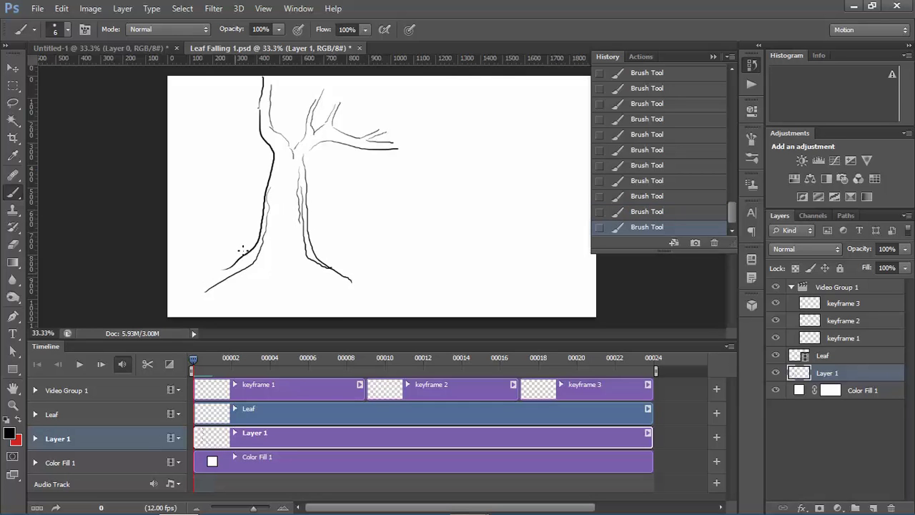
{"action": "mouse_move", "coordinate": [243, 249]}
{"action": "left_mouse_down"}
{"action": "mouse_move", "coordinate": [220, 263]}
{"action": "mouse_move", "coordinate": [257, 243]}
{"action": "left_mouse_up"}
{"action": "mouse_move", "coordinate": [279, 179]}
{"action": "left_mouse_down"}
{"action": "mouse_move", "coordinate": [293, 187]}
{"action": "mouse_move", "coordinate": [275, 193]}
{"action": "mouse_move", "coordinate": [291, 180]}
{"action": "mouse_move", "coordinate": [286, 194]}
{"action": "mouse_move", "coordinate": [279, 176]}
{"action": "mouse_move", "coordinate": [285, 195]}
{"action": "left_mouse_up"}
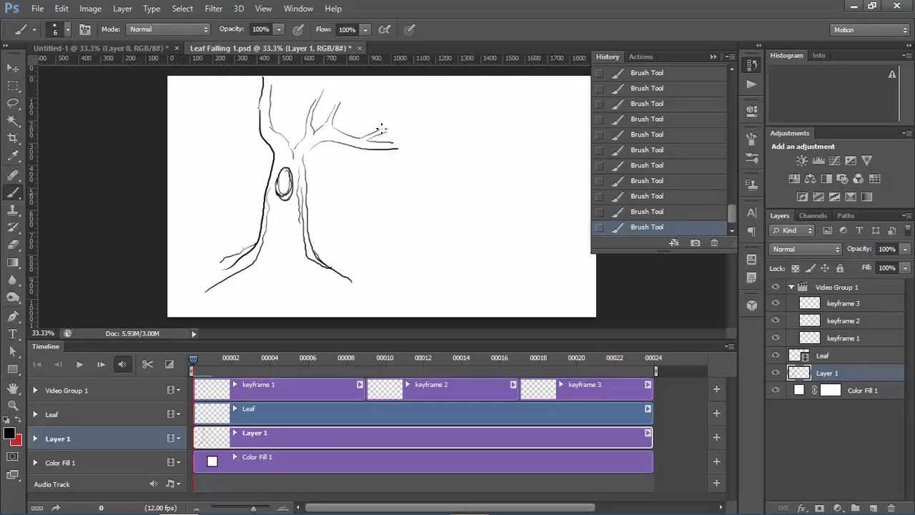
{"action": "mouse_move", "coordinate": [383, 131]}
{"action": "left_mouse_down"}
{"action": "mouse_move", "coordinate": [430, 144]}
{"action": "mouse_move", "coordinate": [399, 148]}
{"action": "mouse_move", "coordinate": [435, 151]}
{"action": "left_mouse_up"}
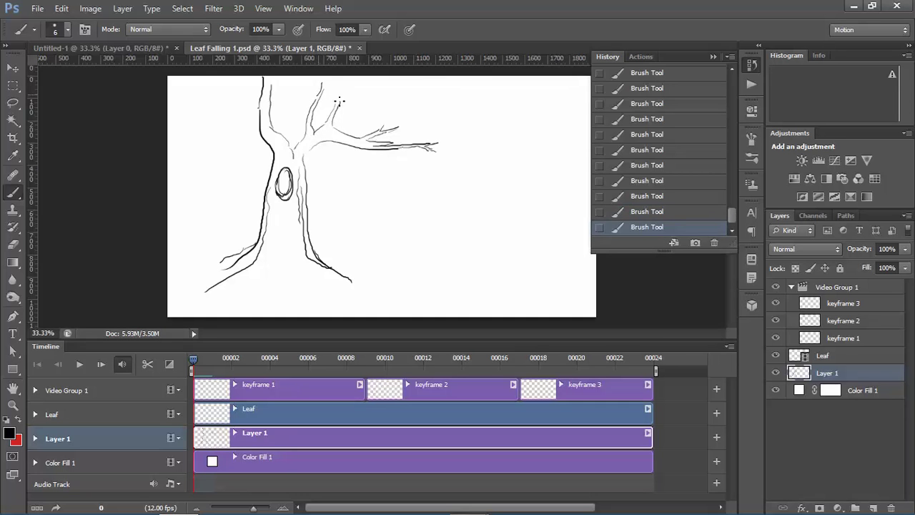
{"action": "left_click_drag", "start_coordinate": [338, 86], "coordinate": [337, 104]}
Erase the oval knot hole from the trunk with the Eraser reduced to a size of about 90.
{"action": "key", "text": "e"}
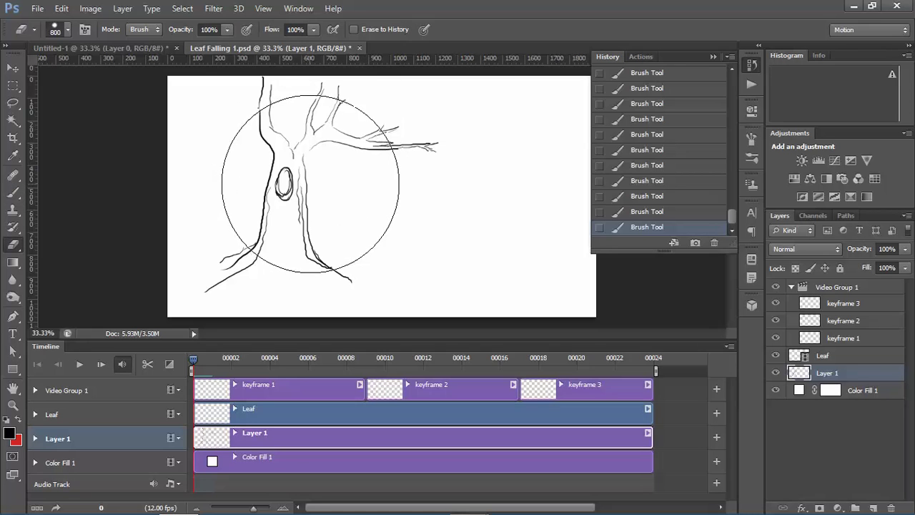
{"action": "key", "text": "bracketleft"}
{"action": "key", "text": "bracketleft"}
{"action": "key", "text": "bracketleft"}
{"action": "key", "text": "bracketleft"}
{"action": "key", "text": "bracketleft"}
{"action": "key", "text": "bracketleft"}
{"action": "key", "text": "bracketleft"}
{"action": "key", "text": "bracketleft"}
{"action": "key", "text": "bracketleft"}
{"action": "key", "text": "bracketleft"}
{"action": "key", "text": "bracketleft"}
{"action": "key", "text": "bracketleft"}
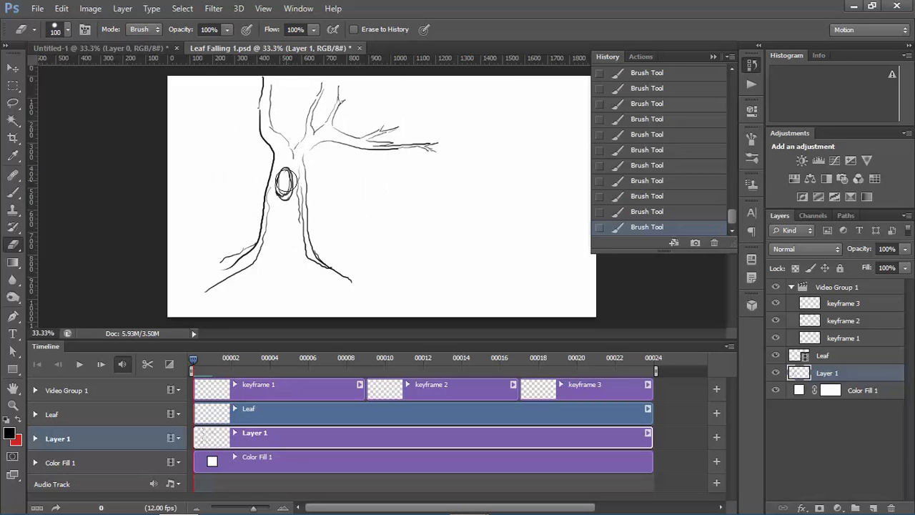
{"action": "mouse_move", "coordinate": [284, 176]}
{"action": "left_mouse_down"}
{"action": "mouse_move", "coordinate": [283, 192]}
{"action": "mouse_move", "coordinate": [296, 184]}
{"action": "mouse_move", "coordinate": [276, 188]}
{"action": "left_mouse_up"}
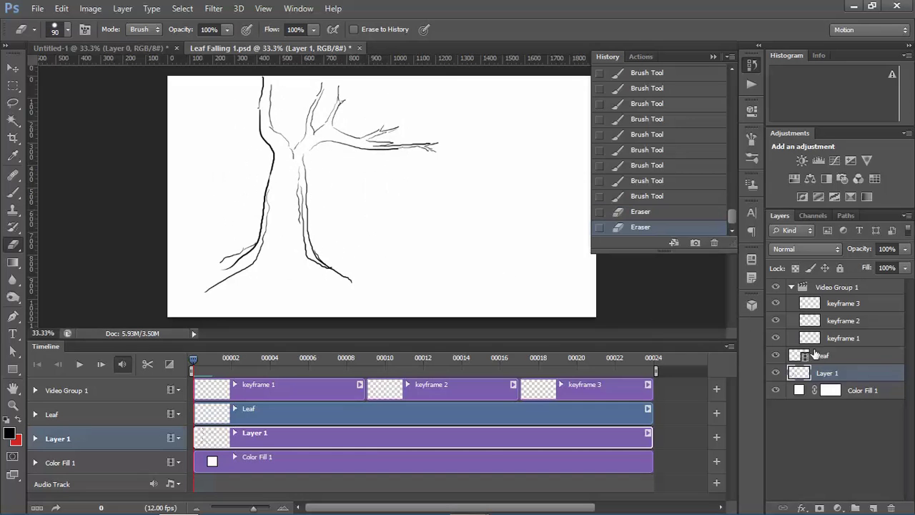
Lower the opacity of Layer 1 to 37% so the tree sketch is faded.
{"action": "left_click_drag", "start_coordinate": [907, 256], "coordinate": [864, 266]}
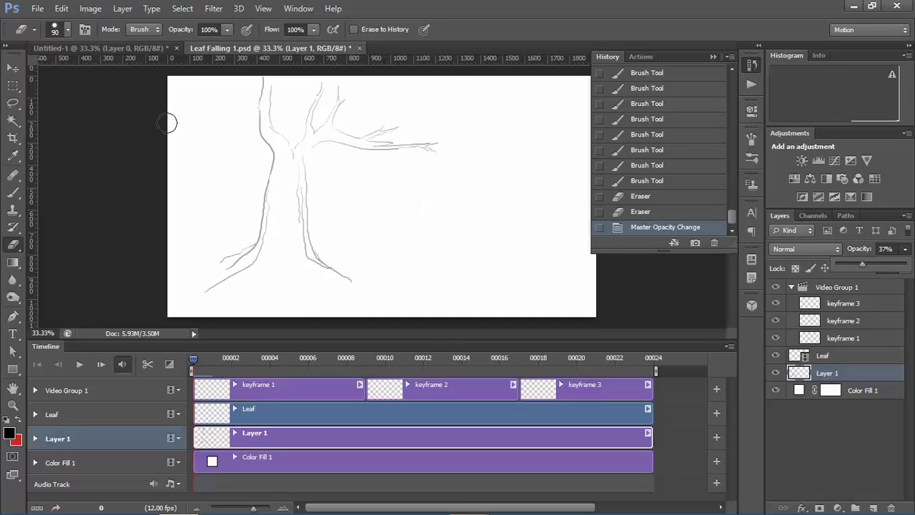
{"action": "left_click", "coordinate": [801, 408]}
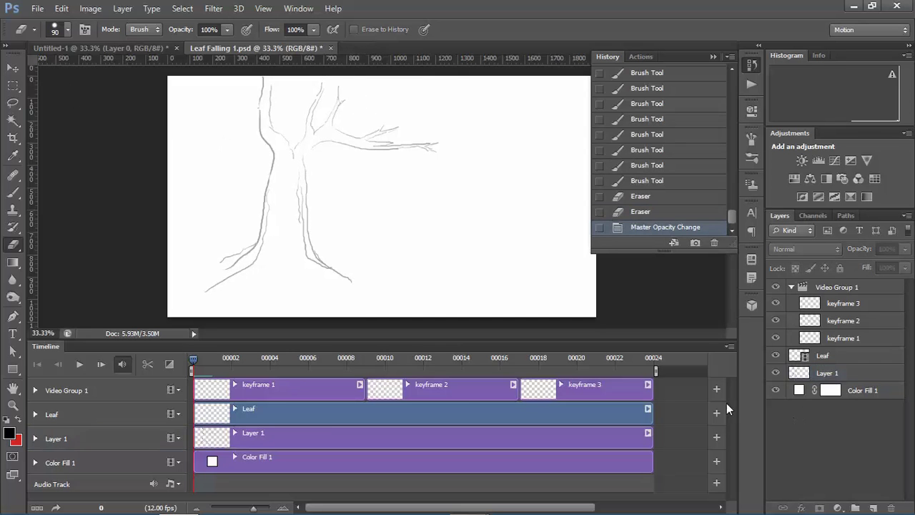
Draw a small black leaf hanging just below the tip of the longest branch on keyframe 1.
{"action": "left_click", "coordinate": [240, 386]}
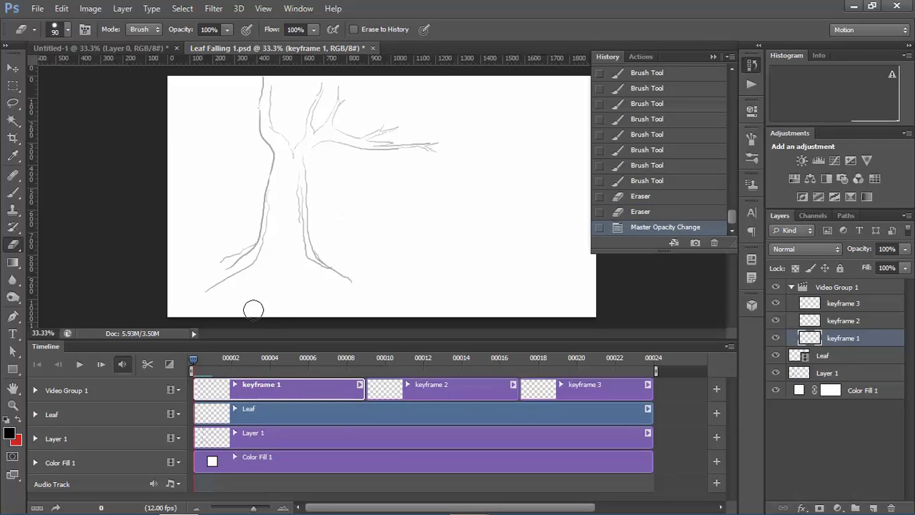
{"action": "key", "text": "b"}
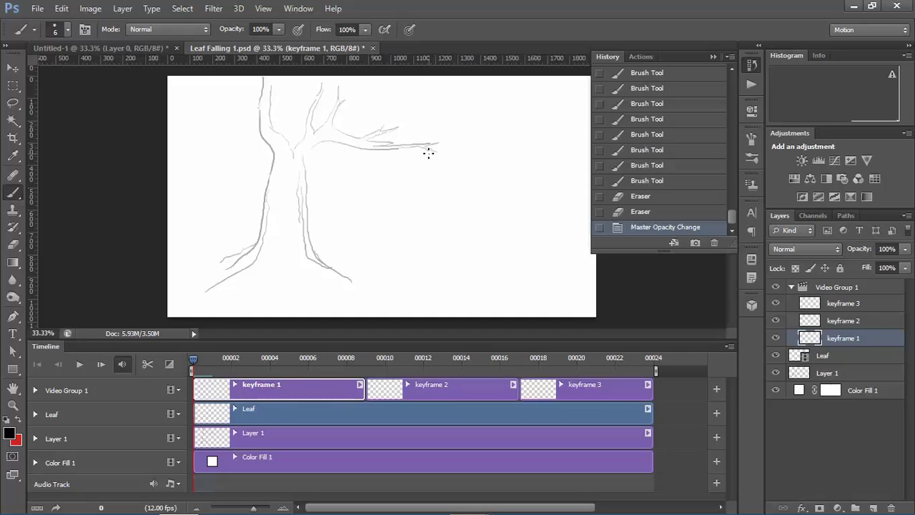
{"action": "mouse_move", "coordinate": [432, 160]}
{"action": "left_mouse_down"}
{"action": "mouse_move", "coordinate": [429, 152]}
{"action": "mouse_move", "coordinate": [434, 165]}
{"action": "left_mouse_up"}
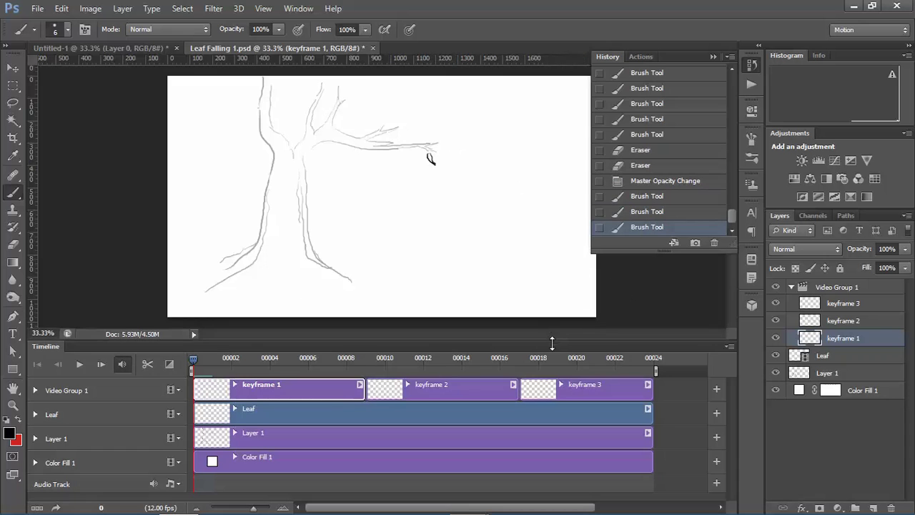
{"action": "left_click_drag", "start_coordinate": [552, 343], "coordinate": [542, 433]}
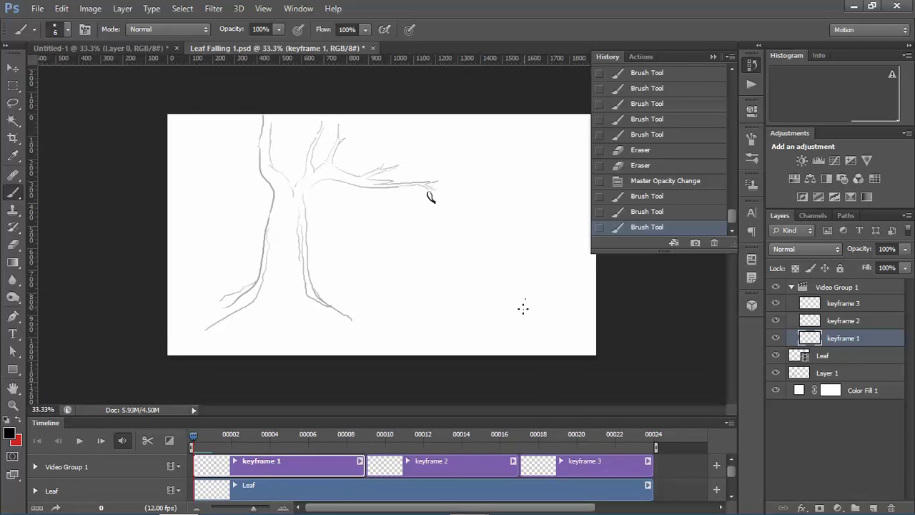
{"action": "key", "text": "ctrl+plus"}
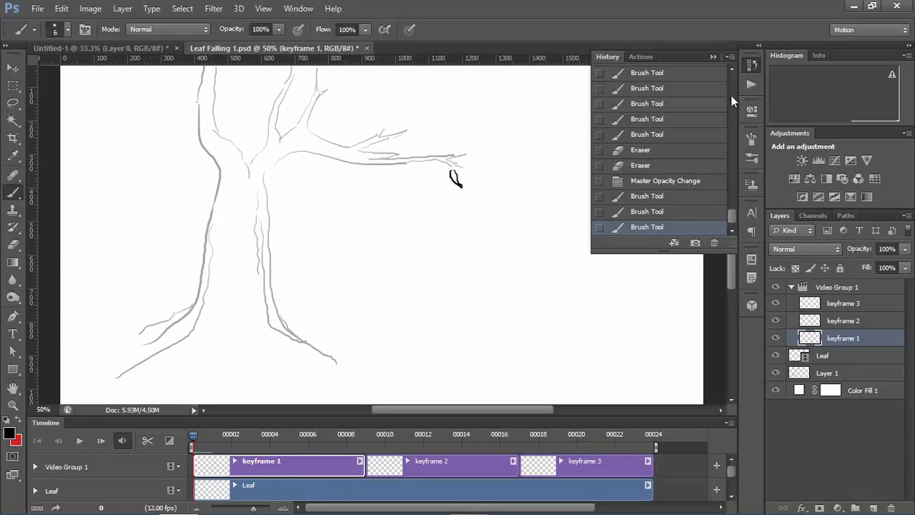
{"action": "left_click", "coordinate": [714, 58]}
{"action": "left_click_drag", "start_coordinate": [452, 173], "coordinate": [460, 185]}
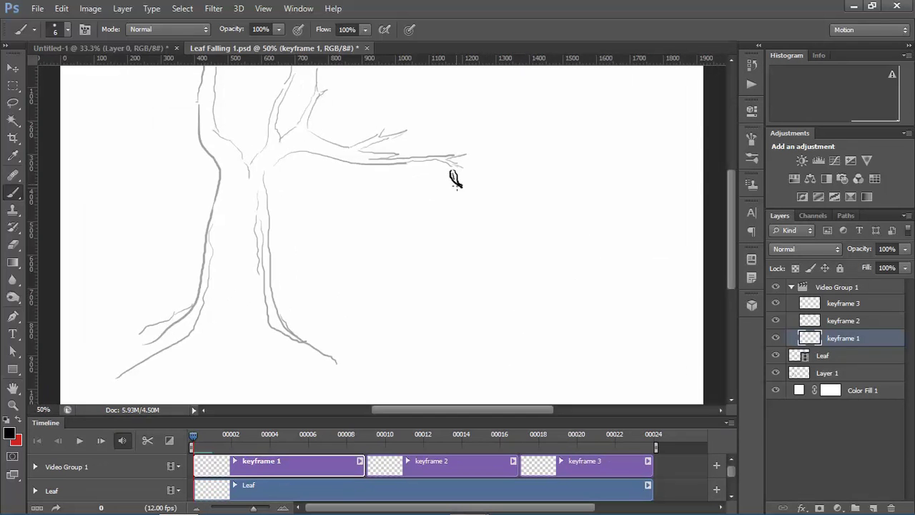
Move to frame 9, where keyframe 2 starts, and enable onion skins for the timeline.
{"action": "mouse_move", "coordinate": [372, 434]}
{"action": "left_mouse_down"}
{"action": "mouse_move", "coordinate": [391, 432]}
{"action": "mouse_move", "coordinate": [365, 441]}
{"action": "left_mouse_up"}
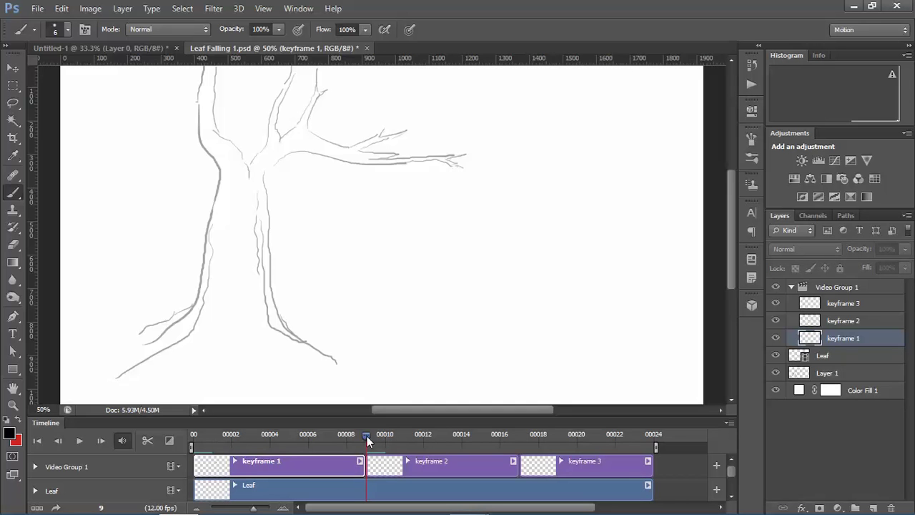
{"action": "left_click", "coordinate": [730, 423]}
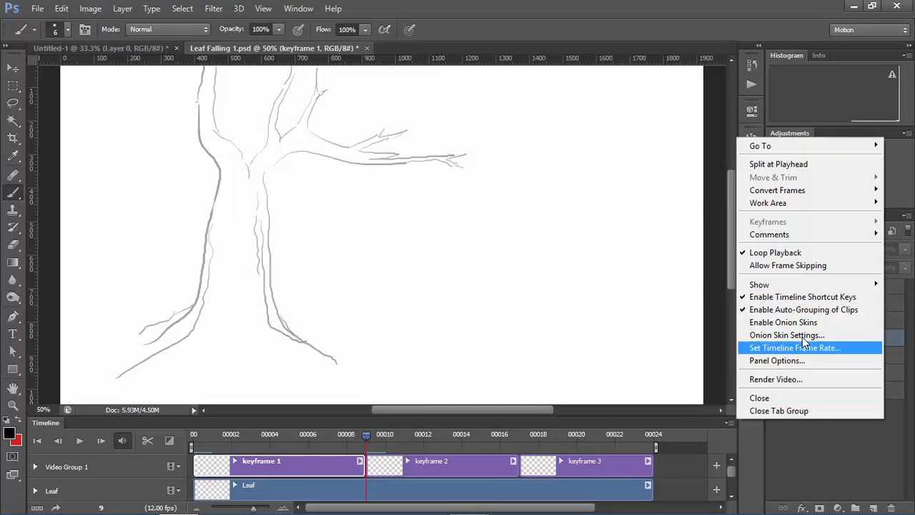
{"action": "left_click", "coordinate": [776, 322]}
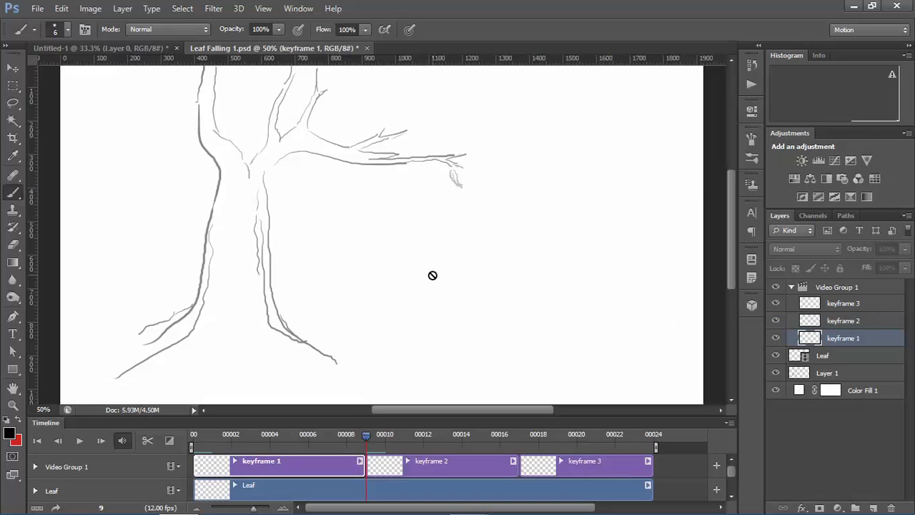
Draw the leaf in mid-fall on keyframe 2, tilted and below right of its onion-skinned starting position.
{"action": "left_click", "coordinate": [407, 466]}
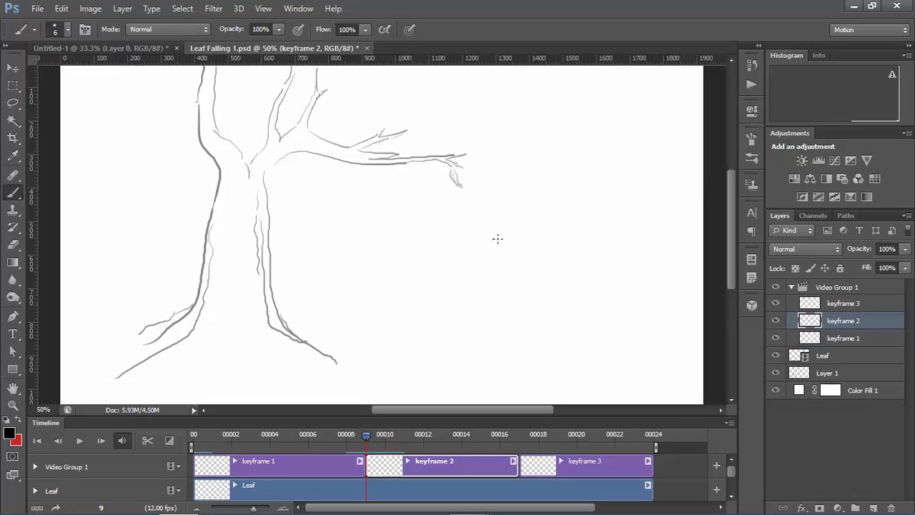
{"action": "left_click_drag", "start_coordinate": [498, 241], "coordinate": [512, 252]}
{"action": "left_click_drag", "start_coordinate": [498, 241], "coordinate": [494, 233]}
Draw the leaf near the ground at frame 17 on keyframe 3, lower and further right than the mid-fall leaf.
{"action": "left_click", "coordinate": [525, 436]}
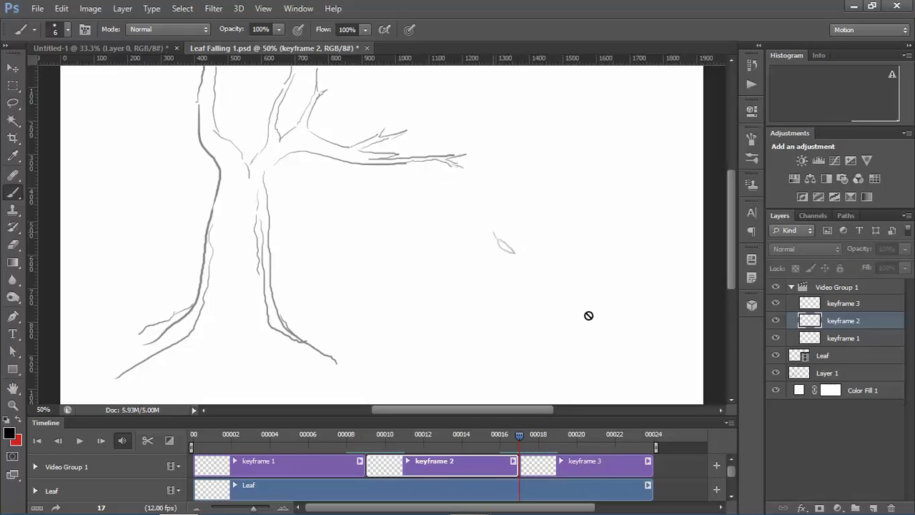
{"action": "left_click", "coordinate": [543, 467]}
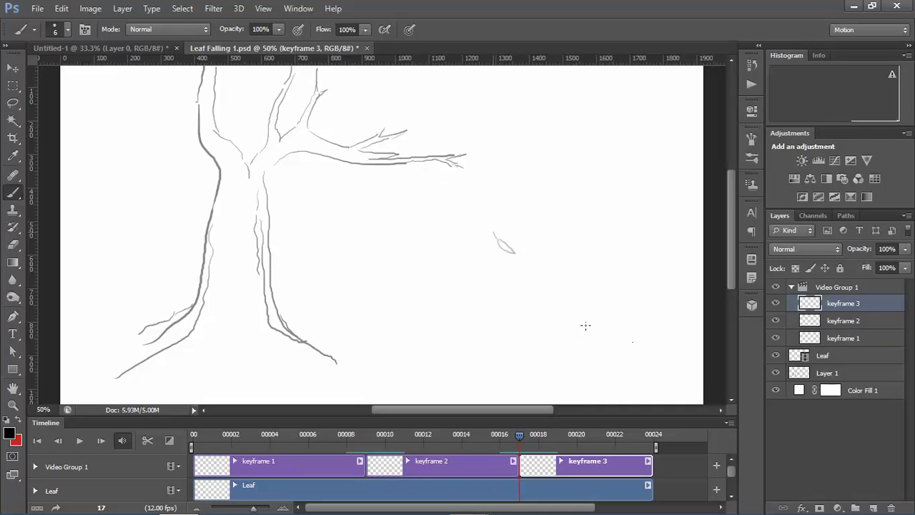
{"action": "mouse_move", "coordinate": [595, 329]}
{"action": "left_mouse_down"}
{"action": "mouse_move", "coordinate": [598, 328]}
{"action": "mouse_move", "coordinate": [564, 319]}
{"action": "mouse_move", "coordinate": [595, 328]}
{"action": "left_mouse_up"}
Return to frame 1 and play the animation to review the three leaf key poses.
{"action": "left_click", "coordinate": [371, 435]}
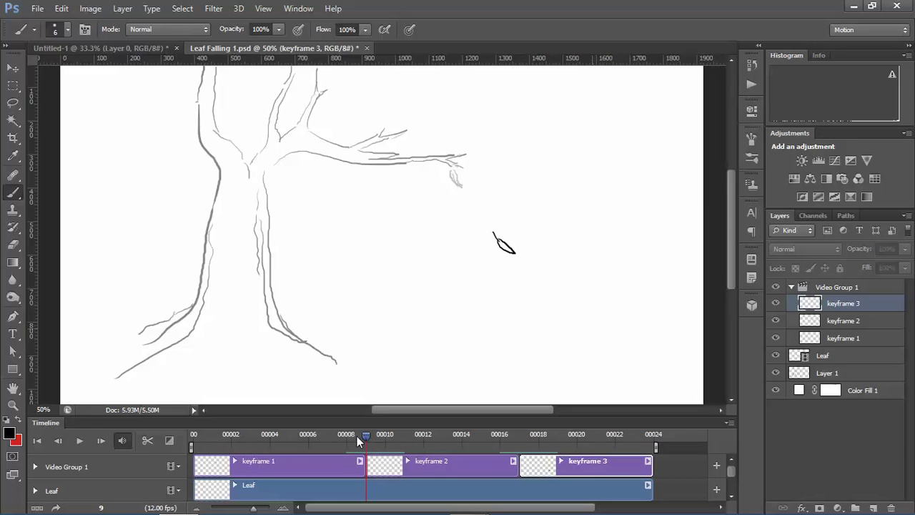
{"action": "left_click_drag", "start_coordinate": [357, 436], "coordinate": [238, 437]}
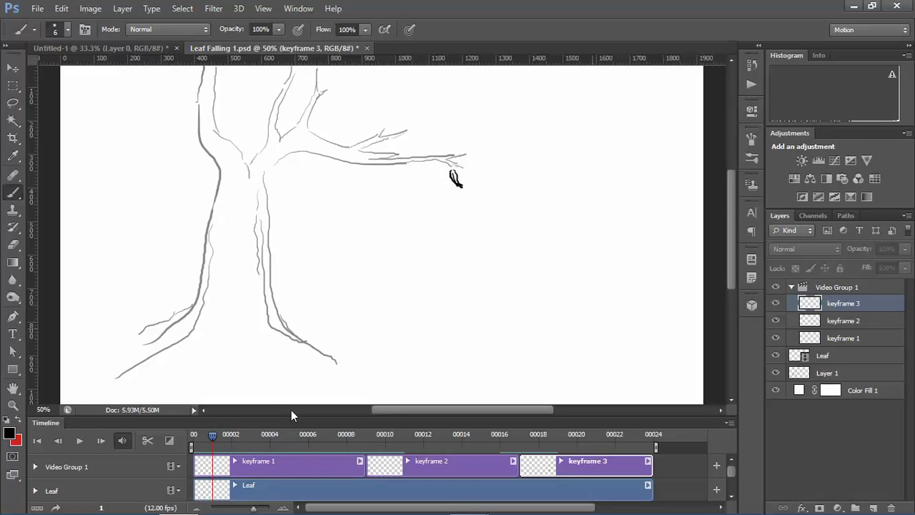
{"action": "left_click", "coordinate": [79, 440]}
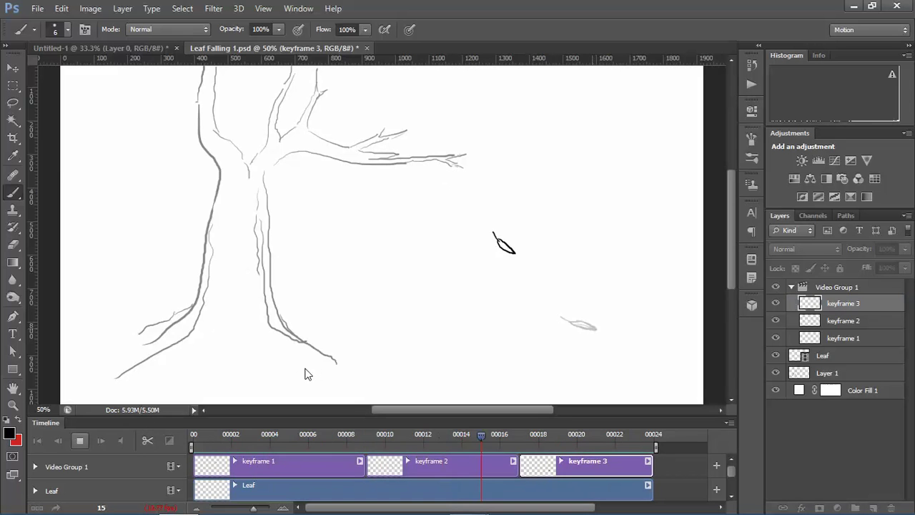
{"action": "key", "text": "space"}
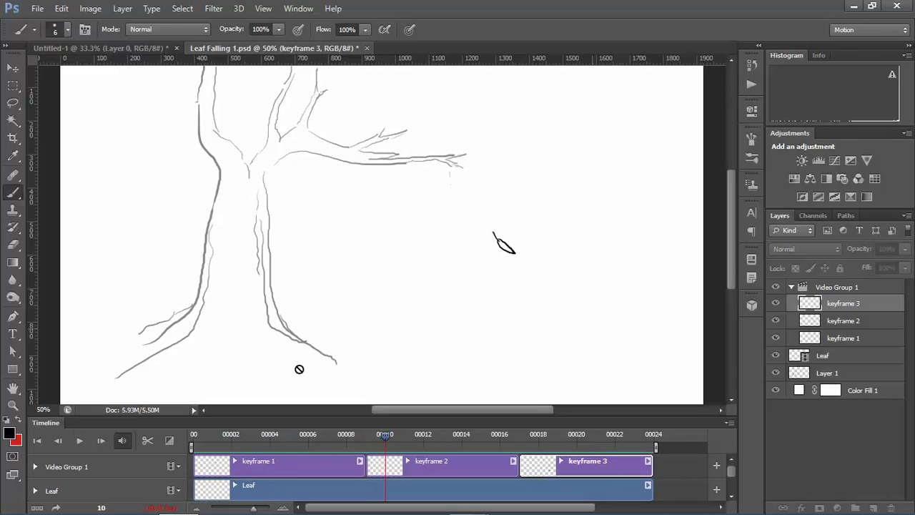
{"action": "left_click", "coordinate": [371, 471]}
{"action": "mouse_move", "coordinate": [364, 466]}
{"action": "left_mouse_down"}
{"action": "mouse_move", "coordinate": [376, 467]}
{"action": "mouse_move", "coordinate": [367, 467]}
{"action": "left_mouse_up"}
{"action": "left_click_drag", "start_coordinate": [384, 465], "coordinate": [386, 466]}
{"action": "key", "text": "z"}
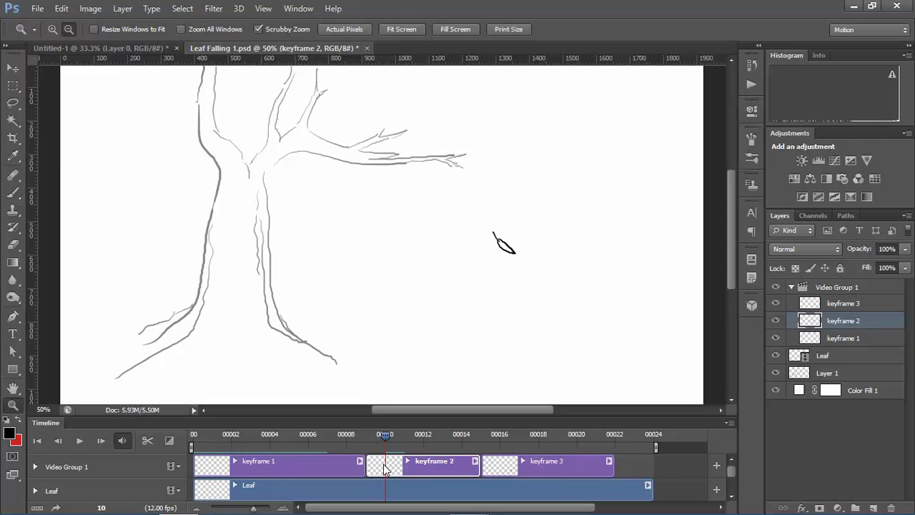
{"action": "key", "text": "ctrl+z"}
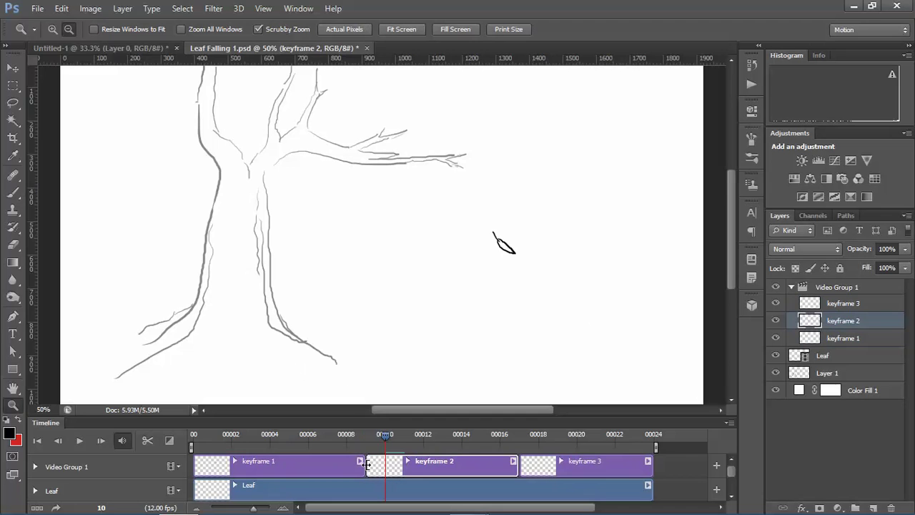
Trim keyframe 2 on the timeline so it starts at frame 12, and extend keyframe 1 to meet it.
{"action": "left_click_drag", "start_coordinate": [366, 465], "coordinate": [414, 471]}
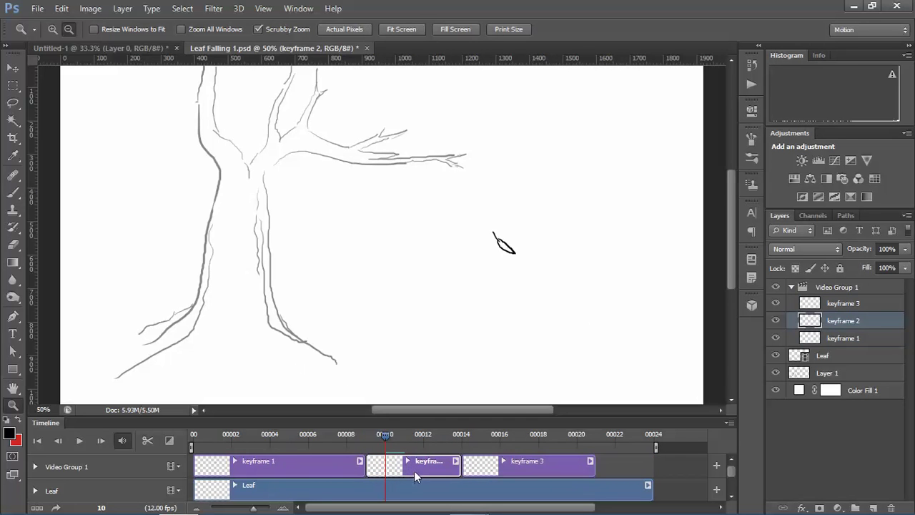
{"action": "left_click_drag", "start_coordinate": [508, 467], "coordinate": [550, 472]}
{"action": "left_click_drag", "start_coordinate": [447, 463], "coordinate": [505, 467]}
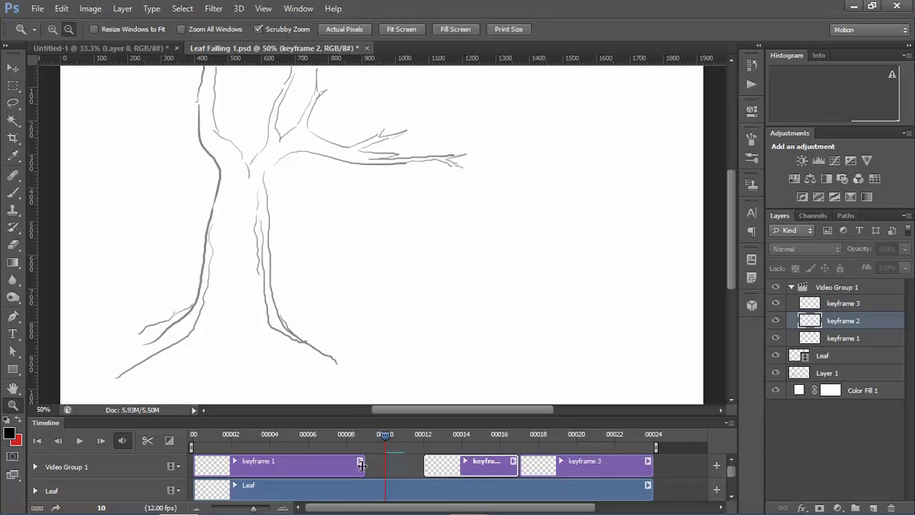
{"action": "left_click_drag", "start_coordinate": [361, 463], "coordinate": [422, 463]}
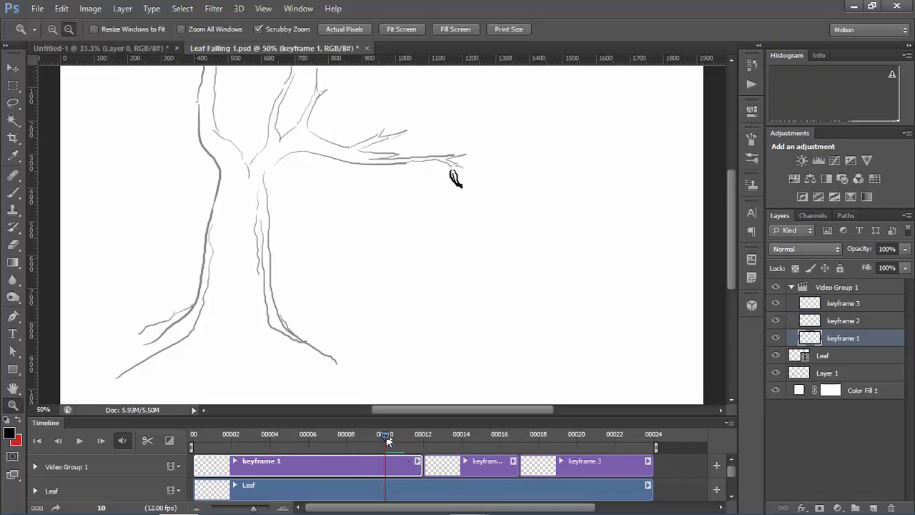
Play the animation from frame 0 to review the timing of the adjusted leaf keyframes.
{"action": "left_click_drag", "start_coordinate": [339, 433], "coordinate": [193, 434]}
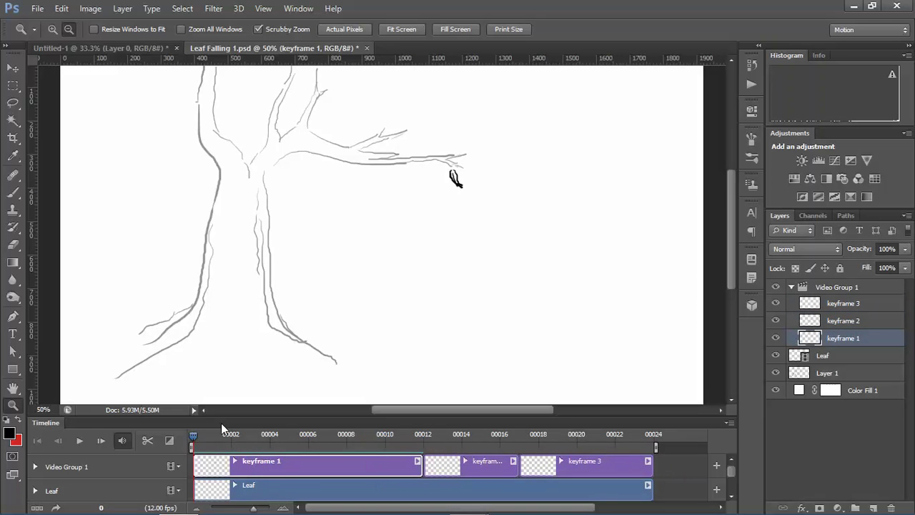
{"action": "key", "text": "space"}
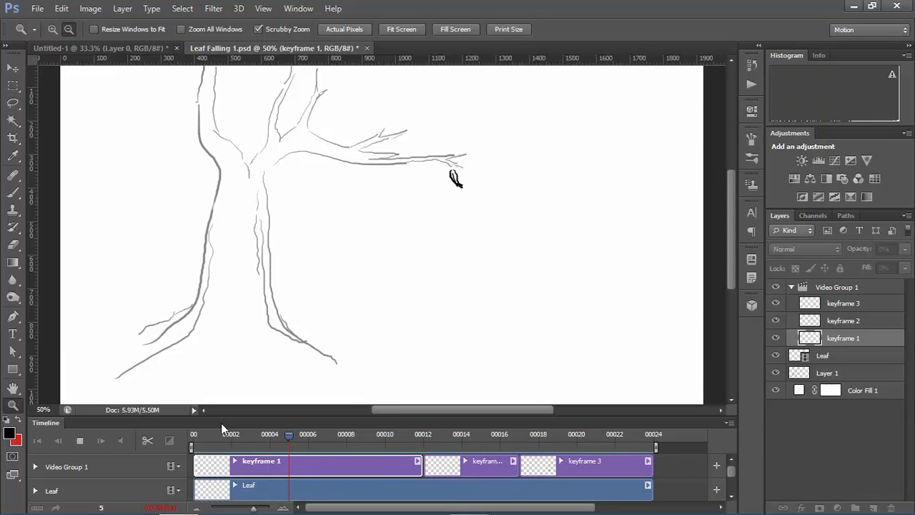
{"action": "key", "text": "space"}
{"action": "key", "text": "b"}
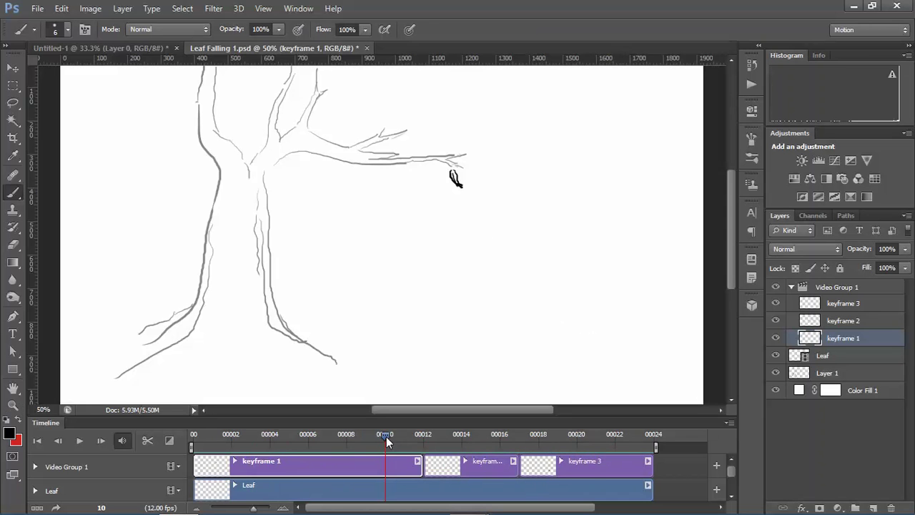
{"action": "left_click_drag", "start_coordinate": [386, 438], "coordinate": [293, 432]}
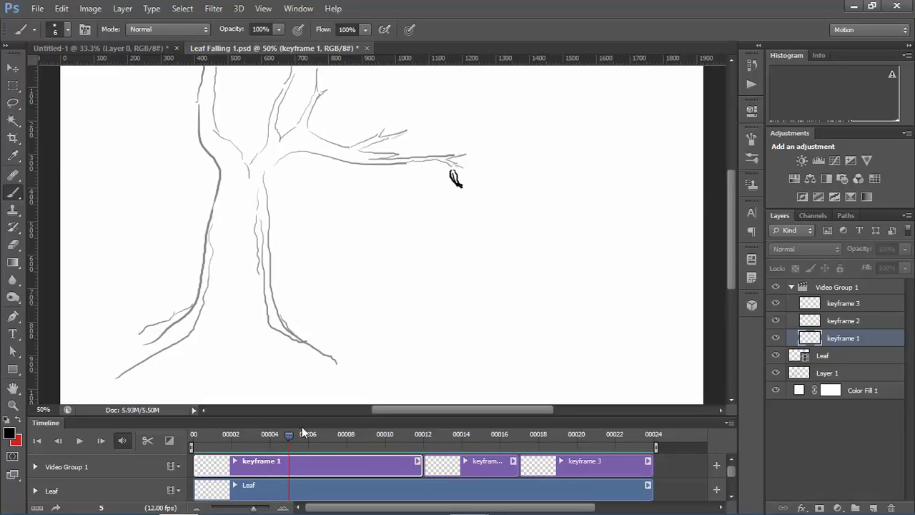
Select the Leaf layer at frame 0 and set the foreground color to dark green.
{"action": "left_click", "coordinate": [197, 438]}
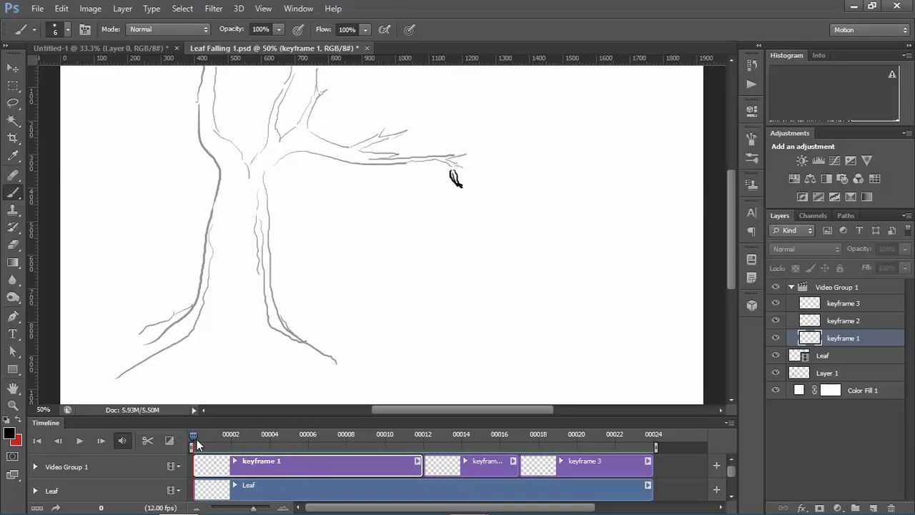
{"action": "left_click", "coordinate": [218, 492]}
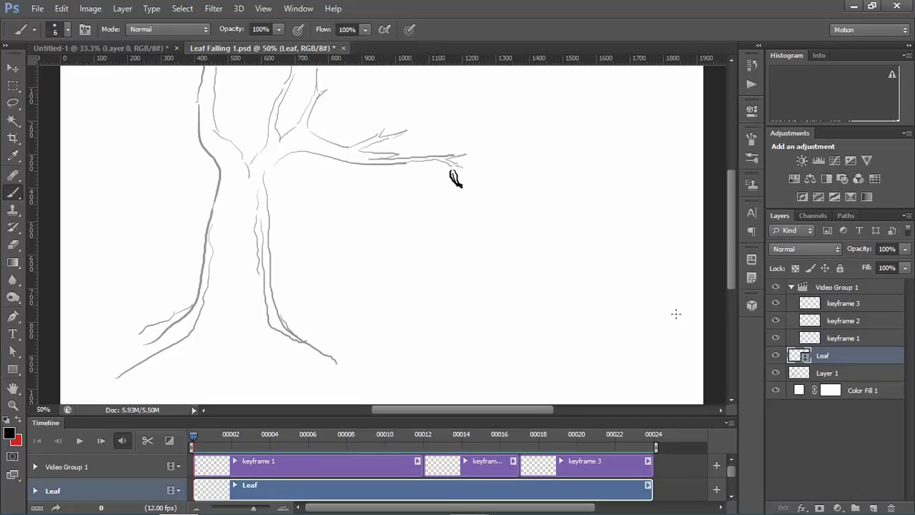
{"action": "mouse_move", "coordinate": [733, 281]}
{"action": "left_mouse_down"}
{"action": "mouse_move", "coordinate": [727, 310]}
{"action": "mouse_move", "coordinate": [737, 292]}
{"action": "left_mouse_up"}
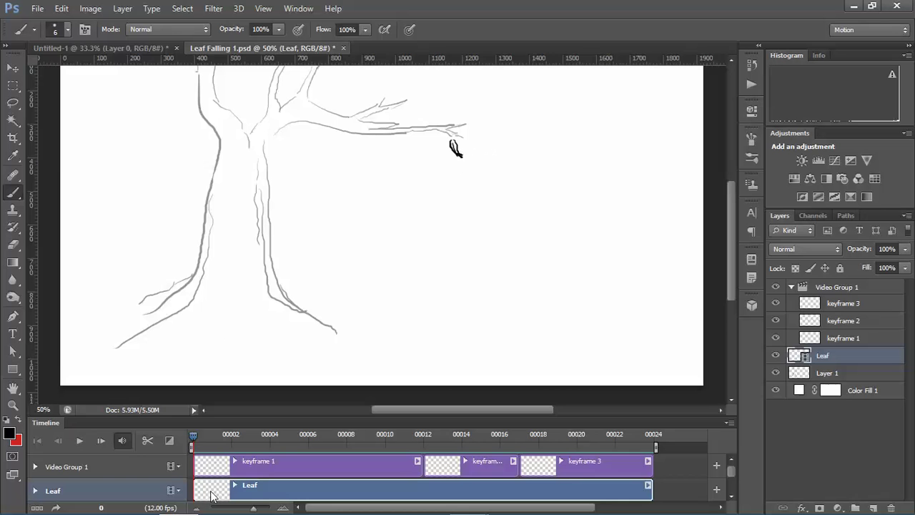
{"action": "left_click", "coordinate": [10, 433]}
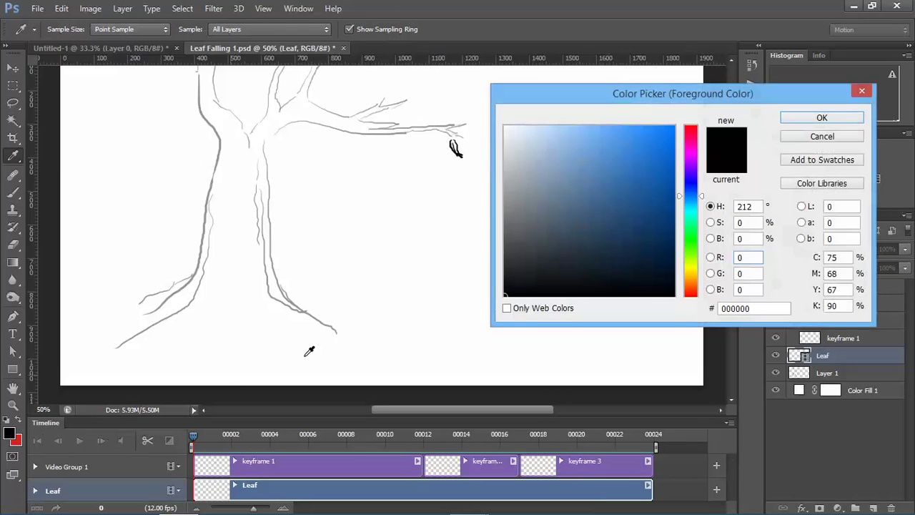
{"action": "mouse_move", "coordinate": [687, 232]}
{"action": "left_mouse_down"}
{"action": "mouse_move", "coordinate": [663, 239]}
{"action": "mouse_move", "coordinate": [675, 236]}
{"action": "left_mouse_up"}
{"action": "left_click", "coordinate": [822, 119]}
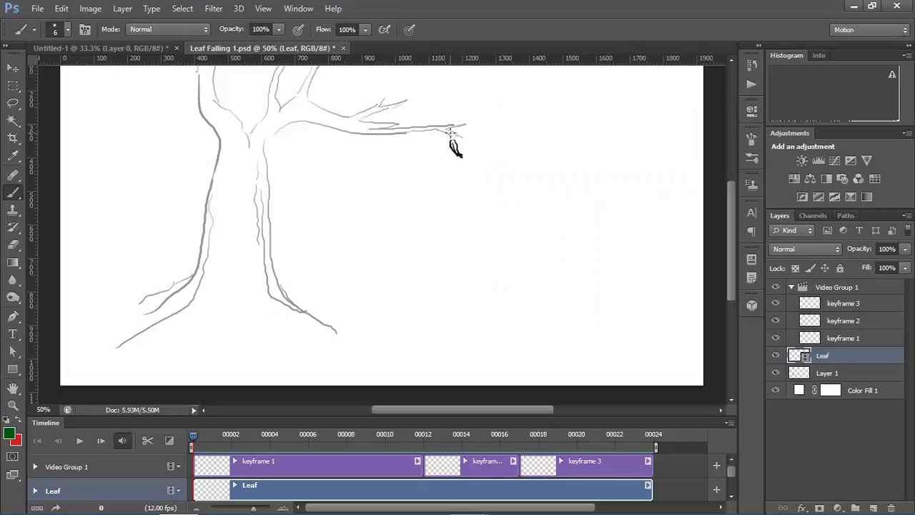
Trace the keyframe 1 and keyframe 2 leaves in dark green on the Leaf layer at frames 0 and 12.
{"action": "left_click_drag", "start_coordinate": [449, 135], "coordinate": [462, 155]}
{"action": "left_click", "coordinate": [424, 438]}
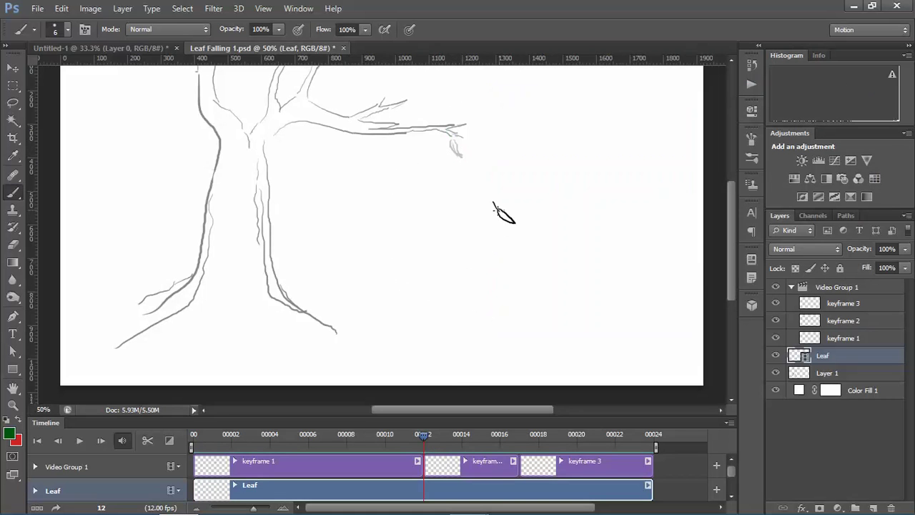
{"action": "left_click_drag", "start_coordinate": [495, 208], "coordinate": [514, 224]}
{"action": "left_click", "coordinate": [308, 434]}
{"action": "mouse_move", "coordinate": [307, 434]}
{"action": "left_mouse_down"}
{"action": "mouse_move", "coordinate": [415, 432]}
{"action": "mouse_move", "coordinate": [305, 435]}
{"action": "left_mouse_up"}
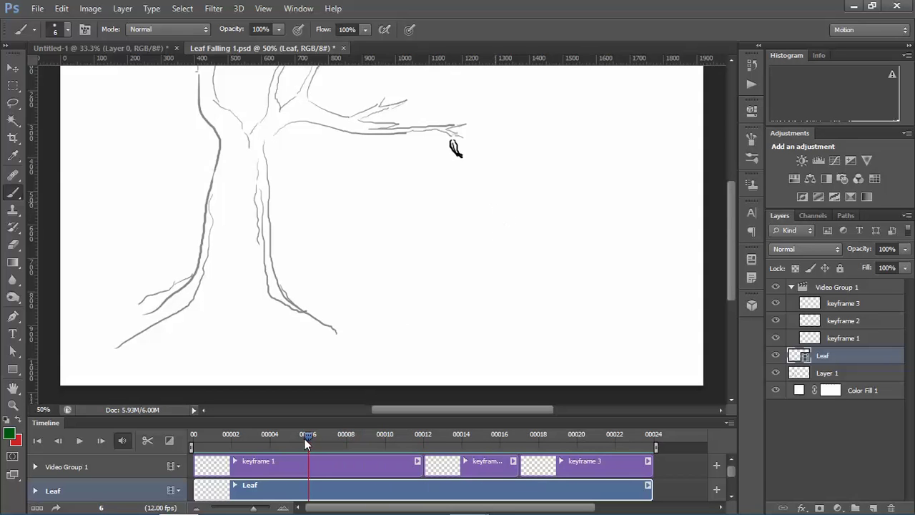
{"action": "left_click", "coordinate": [730, 423]}
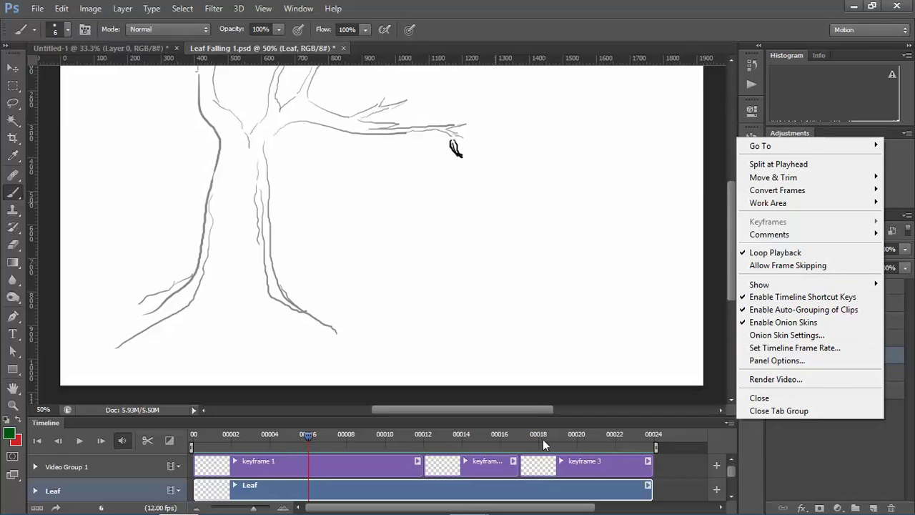
{"action": "left_click", "coordinate": [278, 460]}
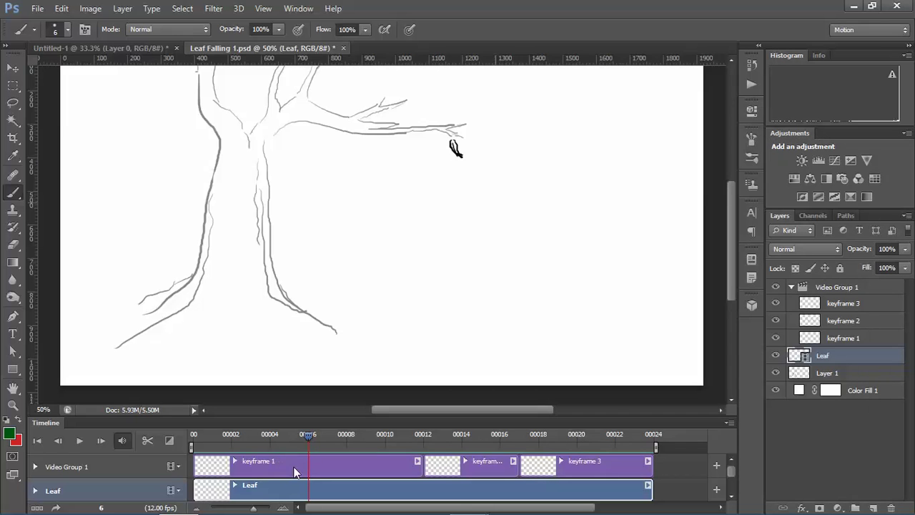
{"action": "left_click", "coordinate": [276, 466]}
{"action": "left_click", "coordinate": [279, 484]}
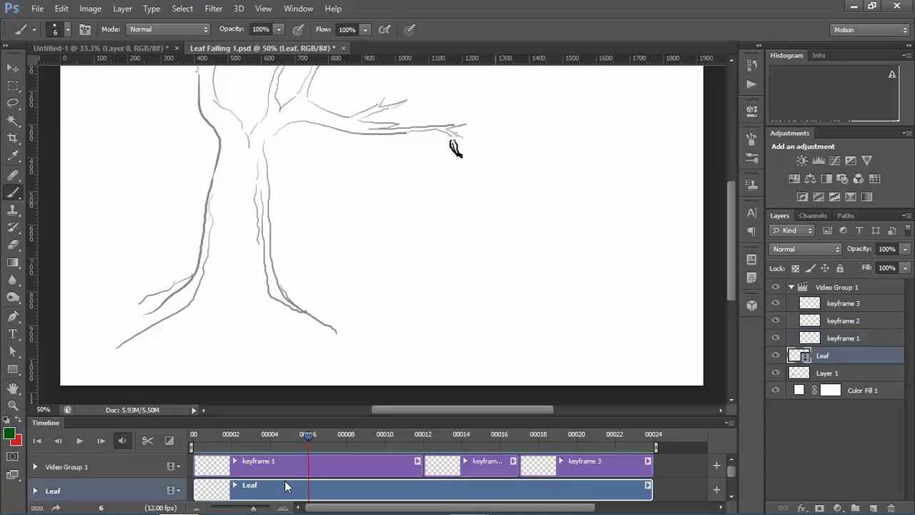
{"action": "left_click", "coordinate": [326, 461]}
{"action": "left_click", "coordinate": [426, 463]}
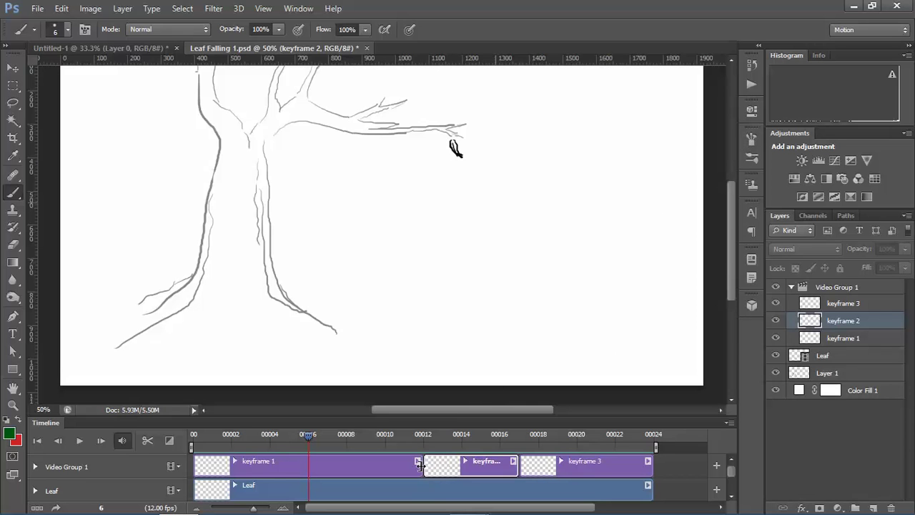
{"action": "left_click_drag", "start_coordinate": [423, 465], "coordinate": [369, 471]}
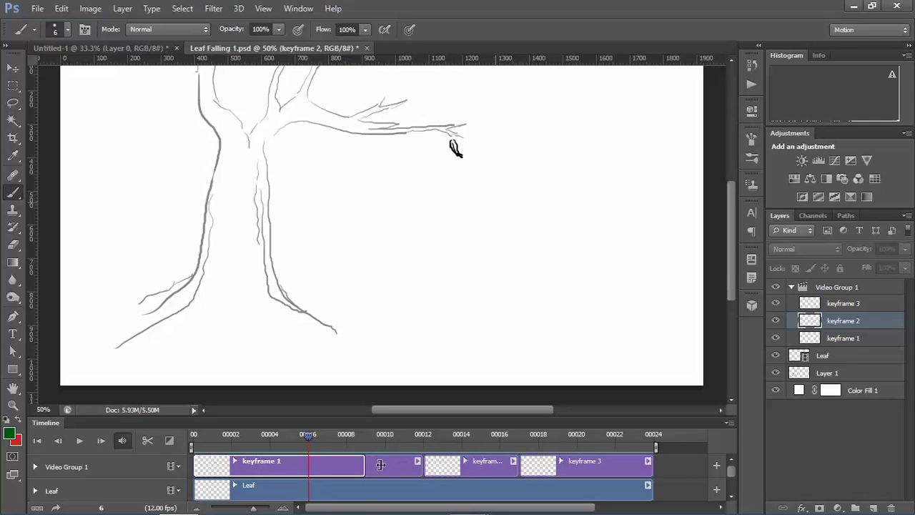
{"action": "key", "text": "ctrl+z"}
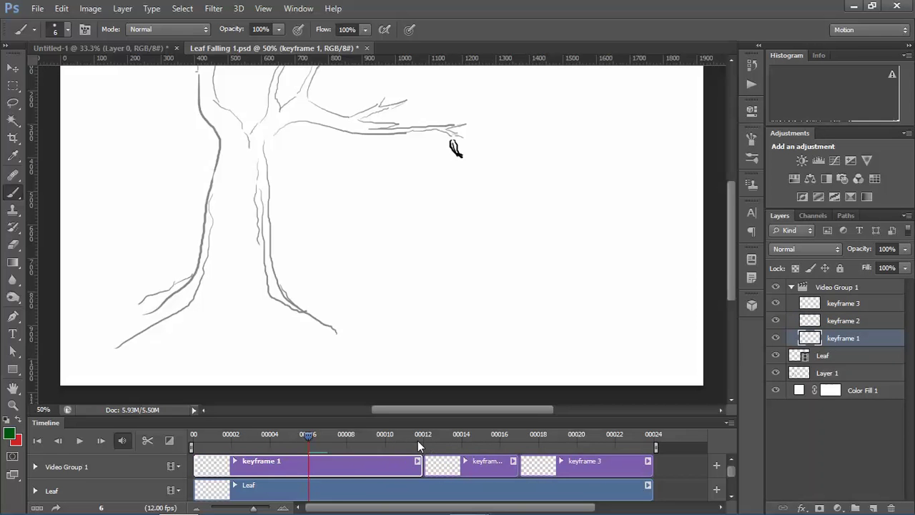
Check the onion skin settings at frame 12 and compare the leaf drawings at frames 6, 0 and 12.
{"action": "mouse_move", "coordinate": [361, 433]}
{"action": "left_mouse_down"}
{"action": "mouse_move", "coordinate": [439, 432]}
{"action": "mouse_move", "coordinate": [369, 434]}
{"action": "mouse_move", "coordinate": [424, 434]}
{"action": "left_mouse_up"}
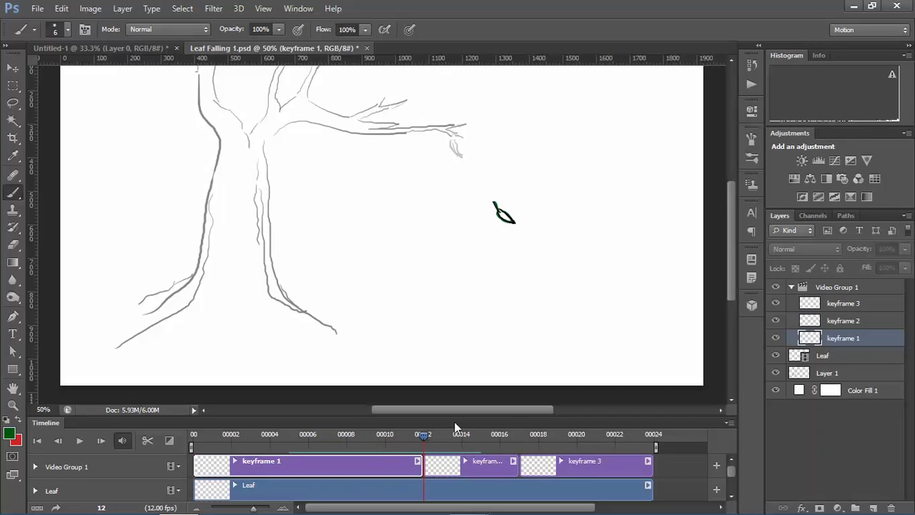
{"action": "left_click", "coordinate": [731, 423]}
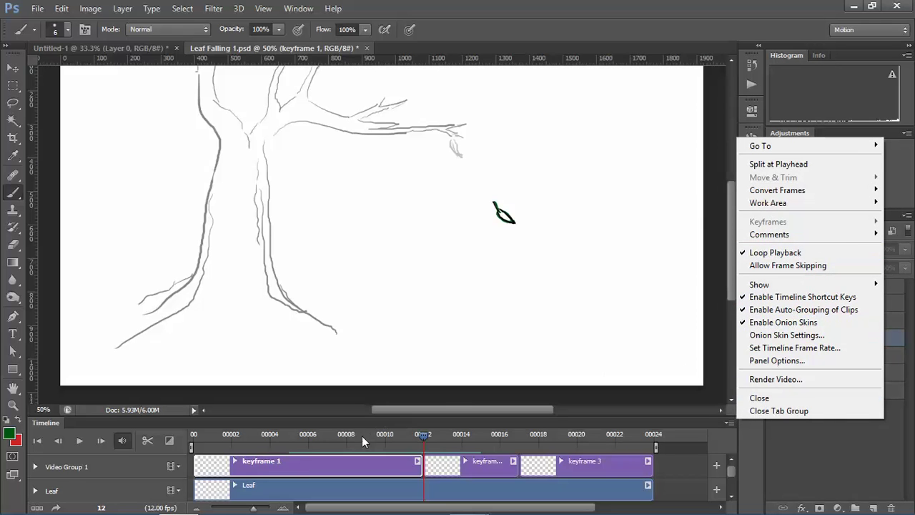
{"action": "left_click", "coordinate": [793, 335]}
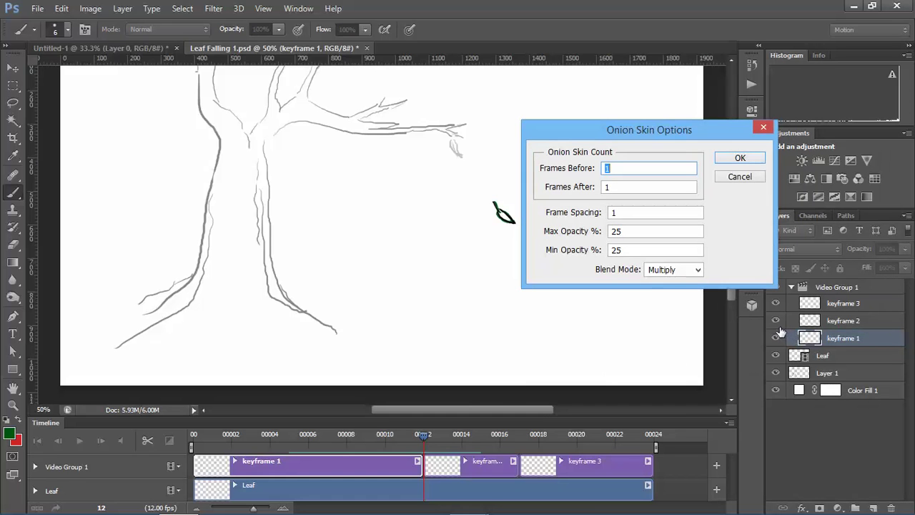
{"action": "left_click", "coordinate": [750, 161]}
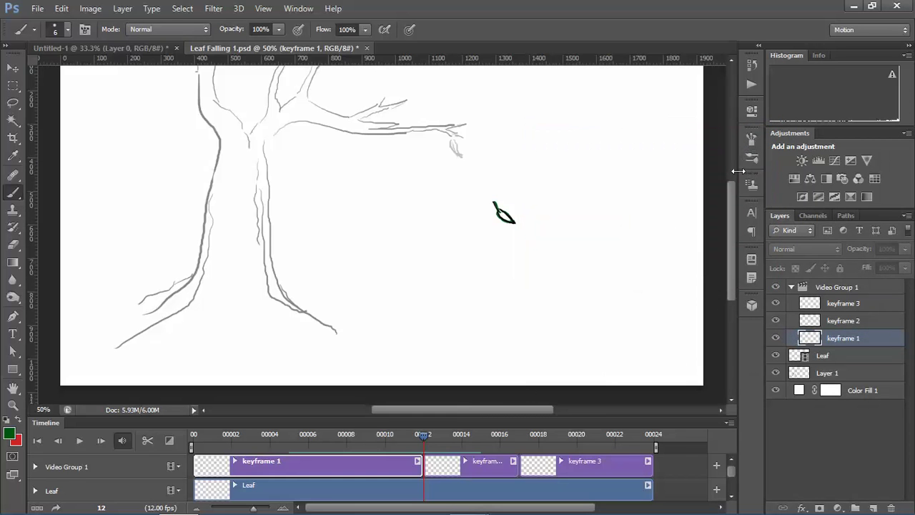
{"action": "left_click_drag", "start_coordinate": [424, 434], "coordinate": [310, 438]}
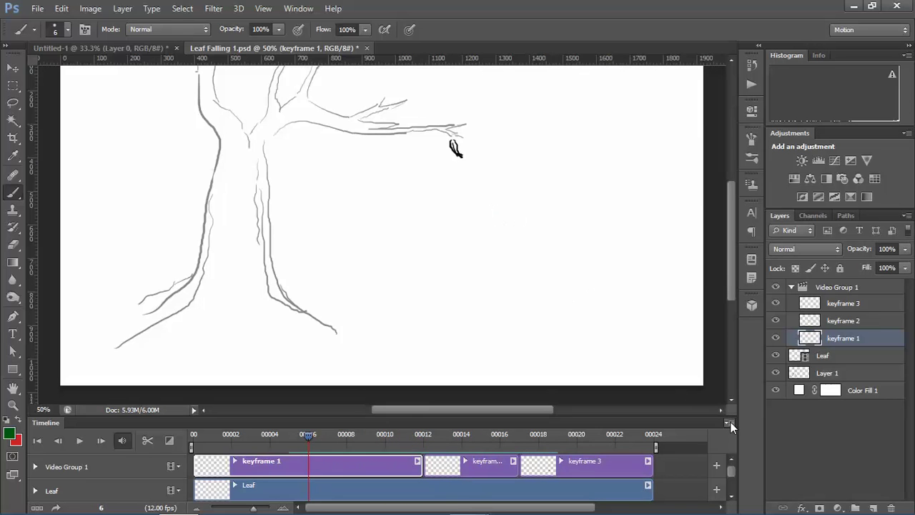
{"action": "left_click", "coordinate": [198, 434]}
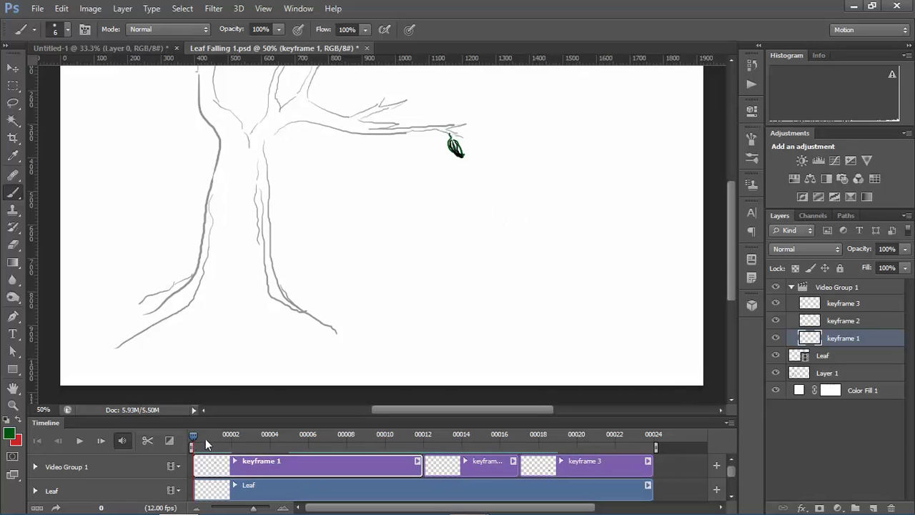
{"action": "left_click", "coordinate": [424, 436]}
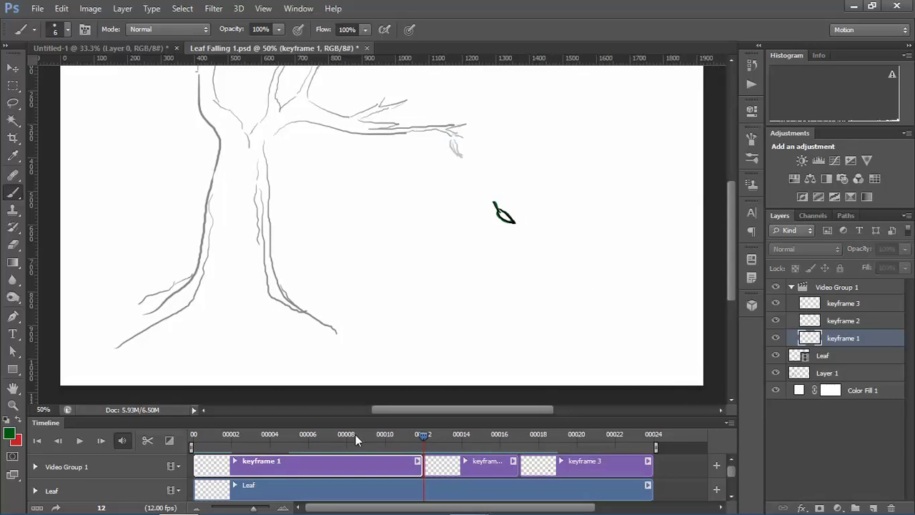
Set the onion skins at frame 6 to show 6 frames before and 6 frames after.
{"action": "left_click", "coordinate": [309, 435]}
{"action": "left_click", "coordinate": [728, 423]}
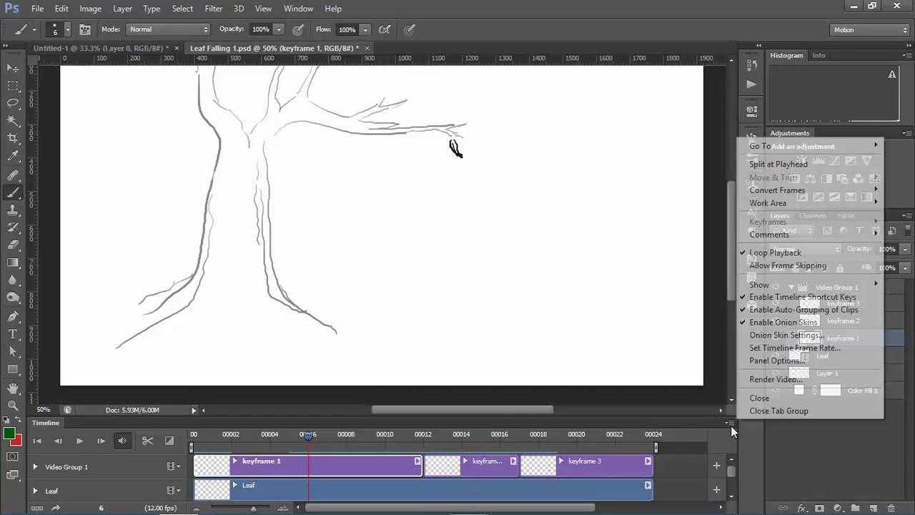
{"action": "left_click", "coordinate": [802, 336]}
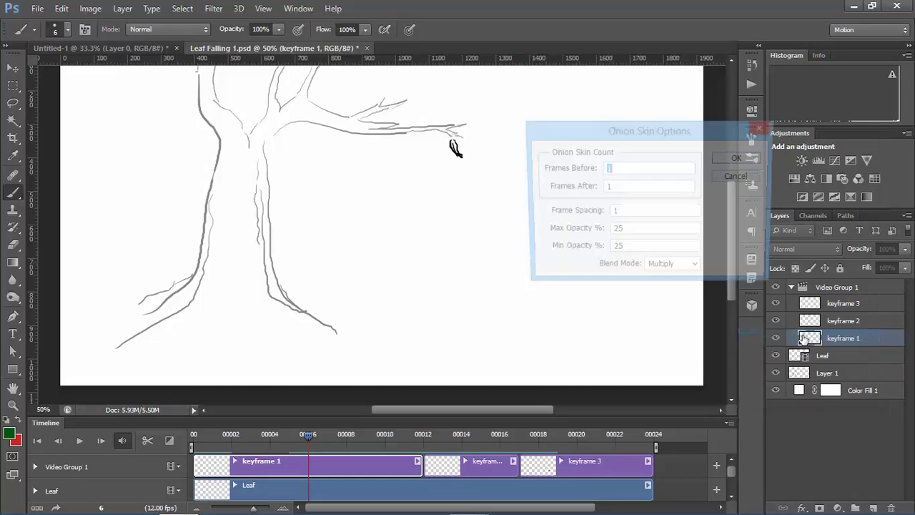
{"action": "double_click", "coordinate": [619, 185]}
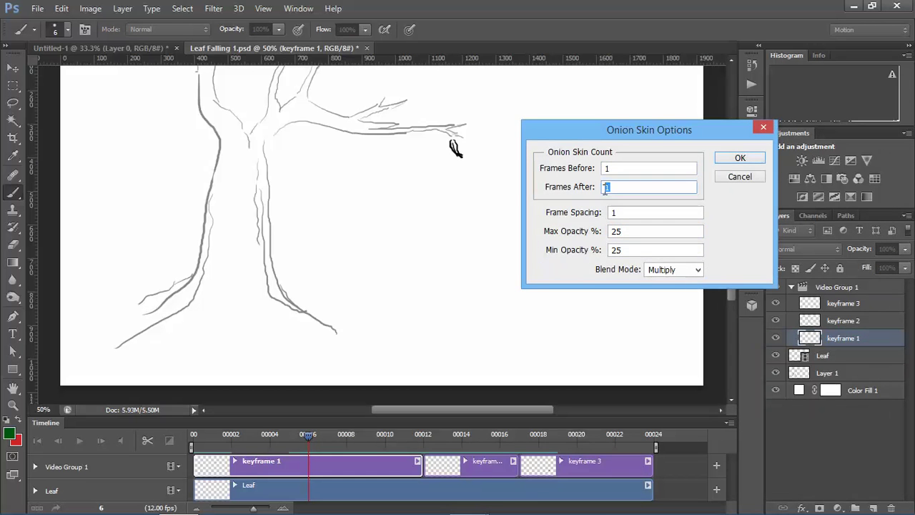
{"action": "type", "text": "6"}
{"action": "double_click", "coordinate": [621, 169]}
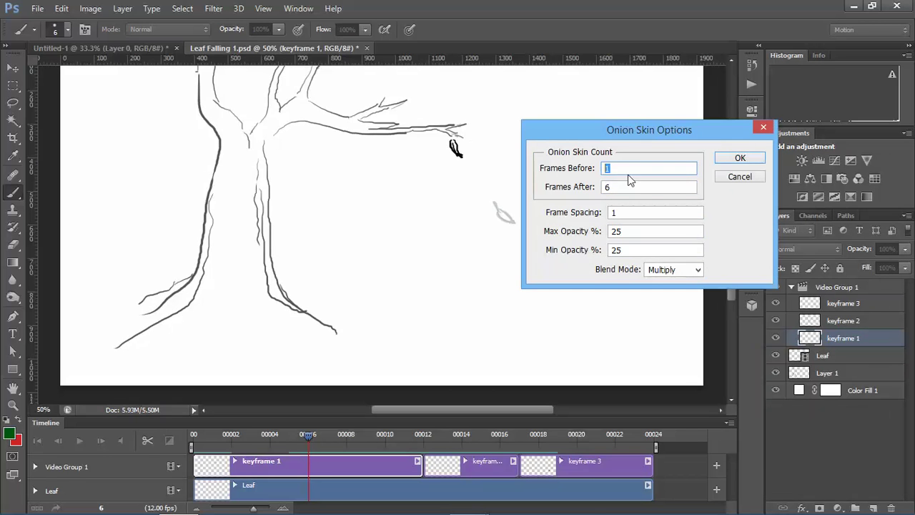
{"action": "type", "text": "6"}
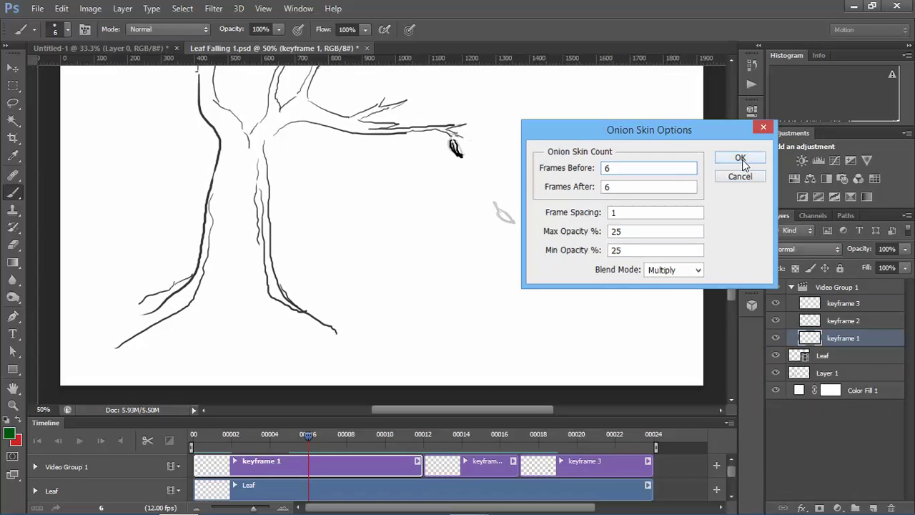
{"action": "left_click", "coordinate": [742, 158]}
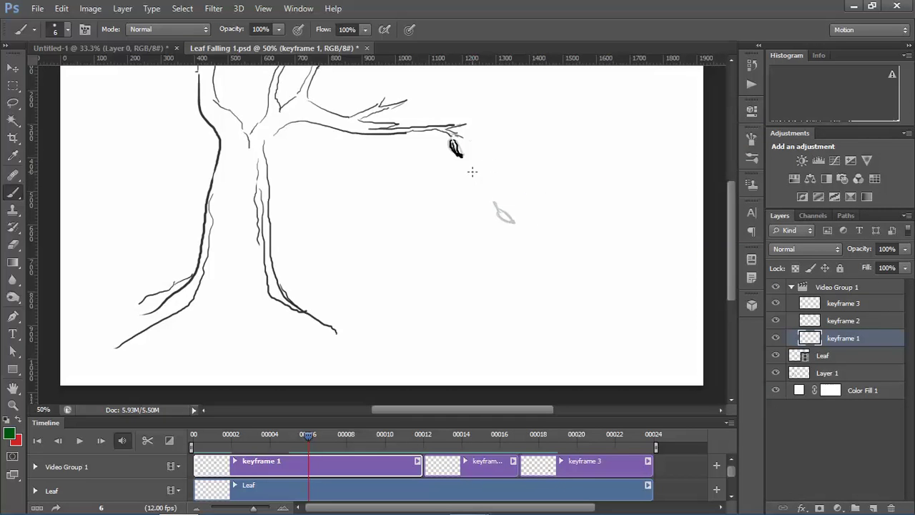
{"action": "left_click_drag", "start_coordinate": [472, 172], "coordinate": [483, 182]}
{"action": "key", "text": "e"}
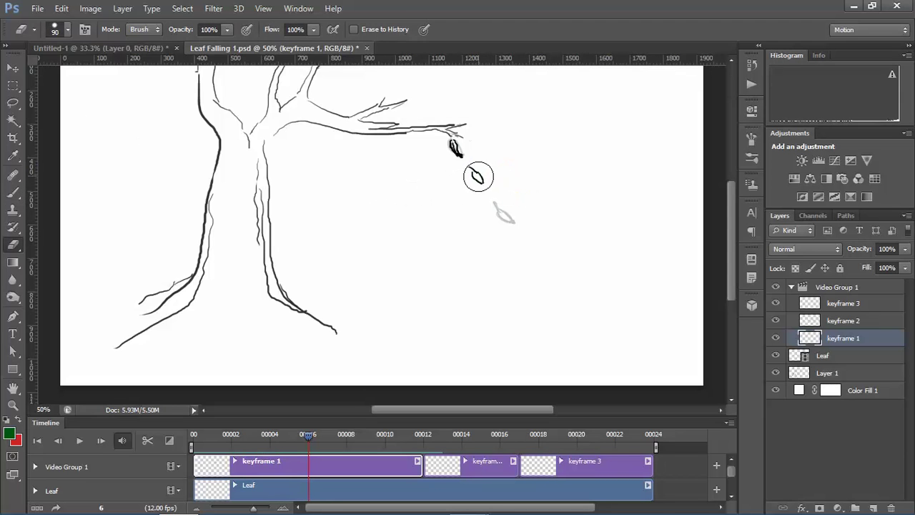
{"action": "left_click_drag", "start_coordinate": [474, 180], "coordinate": [478, 183]}
{"action": "left_click", "coordinate": [472, 168]}
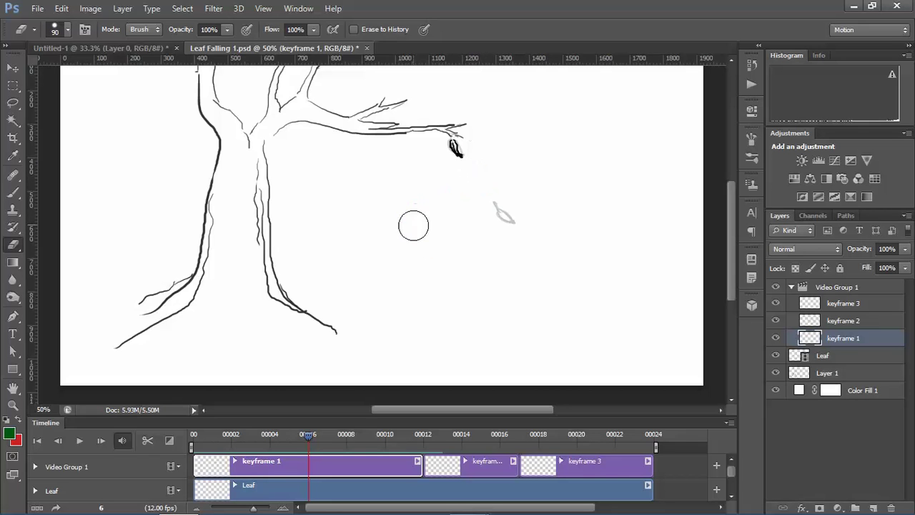
Draw small dark green in-between leaves on the Leaf layer at frames 6 and 3.
{"action": "left_click", "coordinate": [327, 484]}
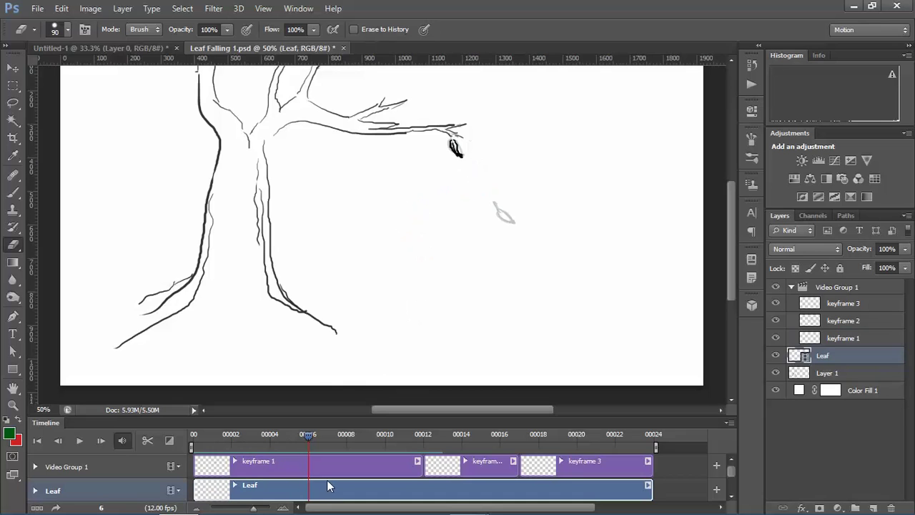
{"action": "key", "text": "b"}
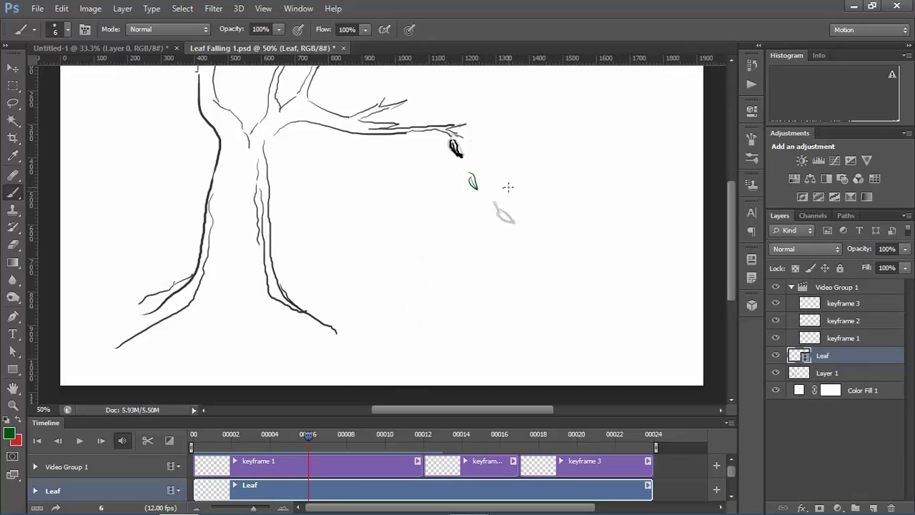
{"action": "left_click", "coordinate": [250, 436]}
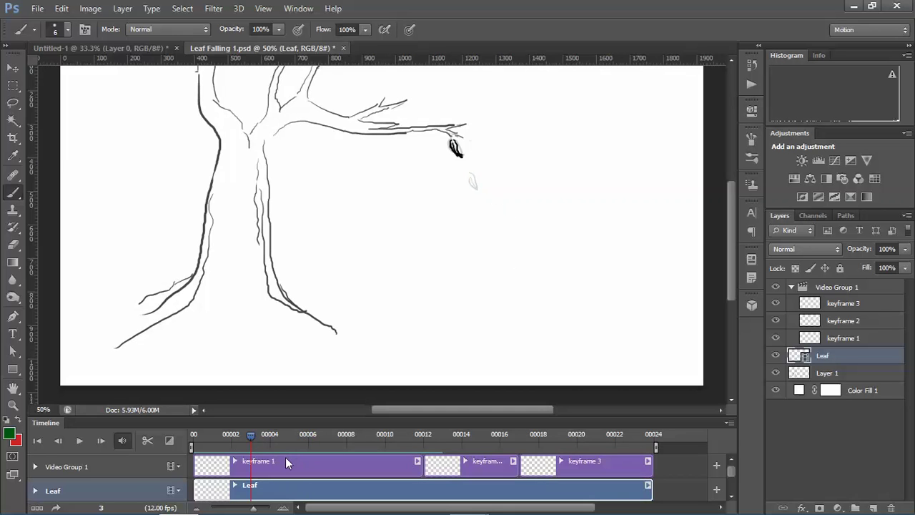
{"action": "left_click_drag", "start_coordinate": [254, 510], "coordinate": [268, 510]}
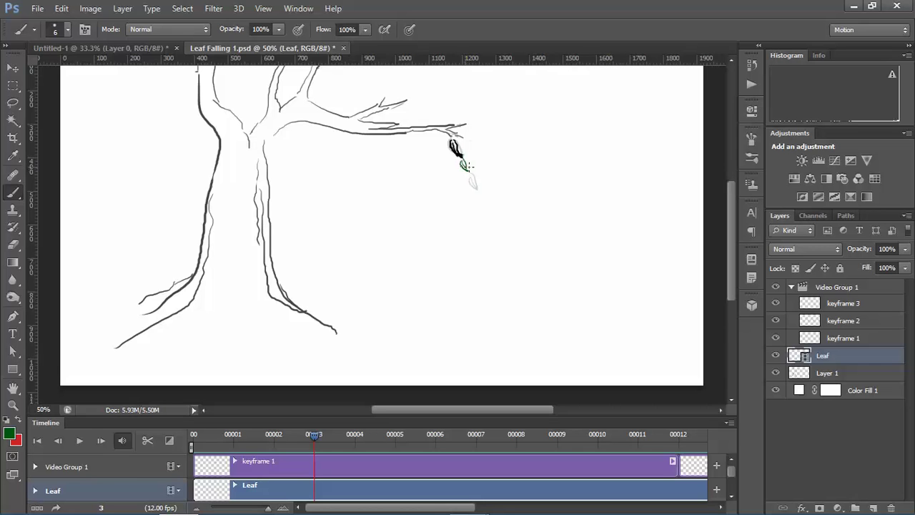
Draw the green in-between leaves at frames 1 and 2, just below the keyframe 1 leaf.
{"action": "mouse_move", "coordinate": [315, 434]}
{"action": "left_mouse_down"}
{"action": "mouse_move", "coordinate": [341, 437]}
{"action": "mouse_move", "coordinate": [195, 441]}
{"action": "left_mouse_up"}
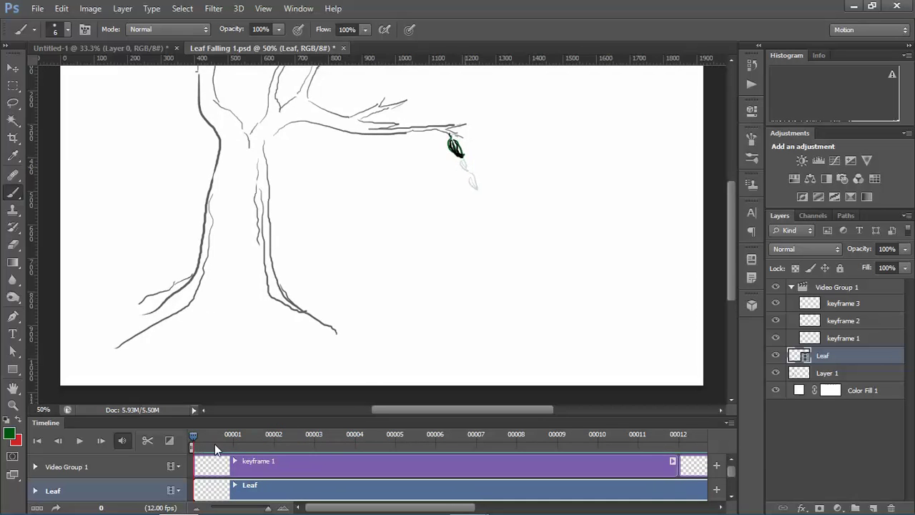
{"action": "left_click", "coordinate": [239, 438]}
{"action": "left_click_drag", "start_coordinate": [455, 151], "coordinate": [458, 159]}
{"action": "left_click", "coordinate": [274, 434]}
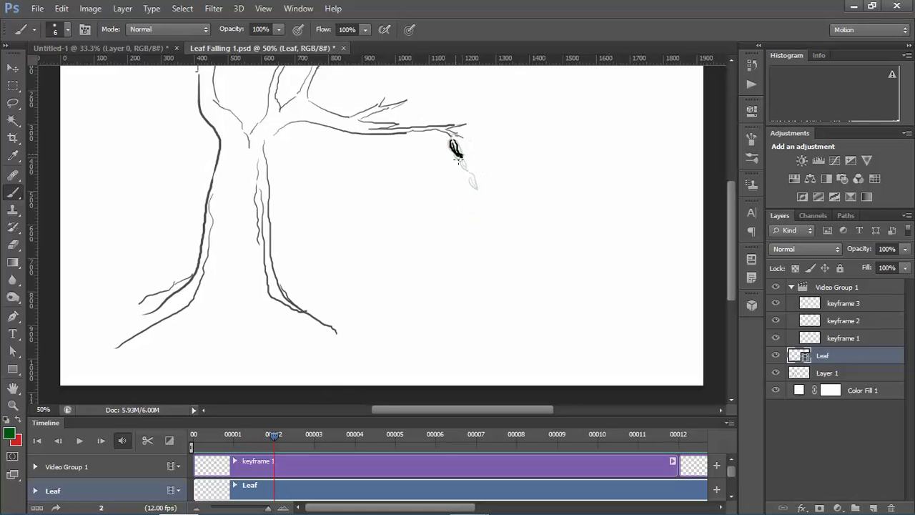
{"action": "left_click_drag", "start_coordinate": [457, 152], "coordinate": [463, 161]}
Draw the green in-between leaves at frames 4 and 5, between the frame 3 and frame 6 leaves.
{"action": "left_click", "coordinate": [315, 434]}
{"action": "left_click", "coordinate": [356, 433]}
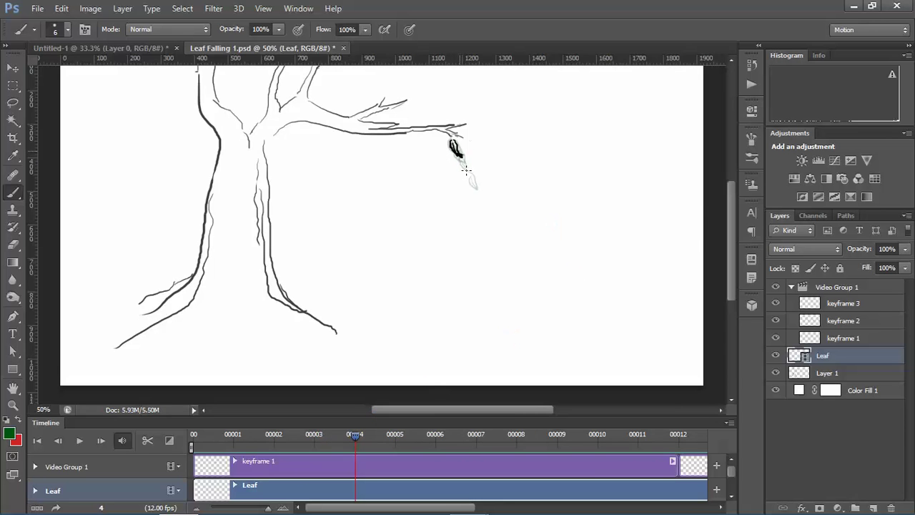
{"action": "left_click_drag", "start_coordinate": [466, 169], "coordinate": [479, 177]}
{"action": "left_click", "coordinate": [390, 434]}
{"action": "mouse_move", "coordinate": [468, 173]}
{"action": "left_mouse_down"}
{"action": "mouse_move", "coordinate": [472, 181]}
{"action": "mouse_move", "coordinate": [469, 173]}
{"action": "left_mouse_up"}
{"action": "key", "text": "ctrl+plus"}
{"action": "key", "text": "ctrl+plus"}
{"action": "key", "text": "ctrl+plus"}
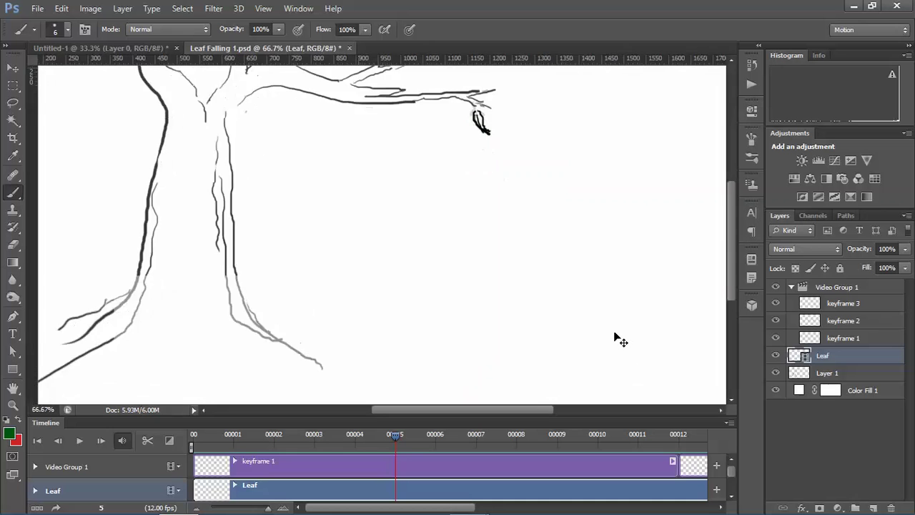
{"action": "left_click_drag", "start_coordinate": [493, 410], "coordinate": [519, 411]}
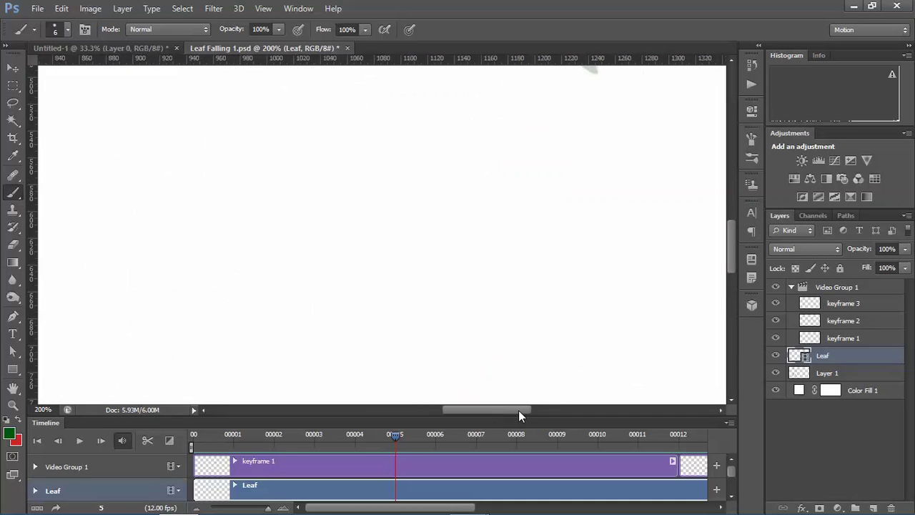
{"action": "left_click_drag", "start_coordinate": [734, 244], "coordinate": [733, 221]}
{"action": "left_click_drag", "start_coordinate": [544, 200], "coordinate": [565, 229]}
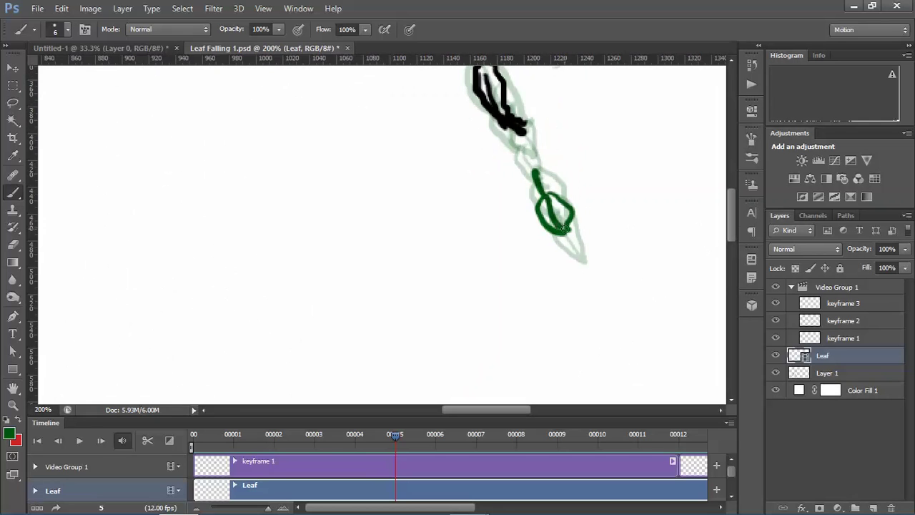
Draw the green in-between leaf at frame 9, midway between the frame 6 leaf and the keyframe 2 leaf.
{"action": "left_click_drag", "start_coordinate": [400, 434], "coordinate": [439, 434]}
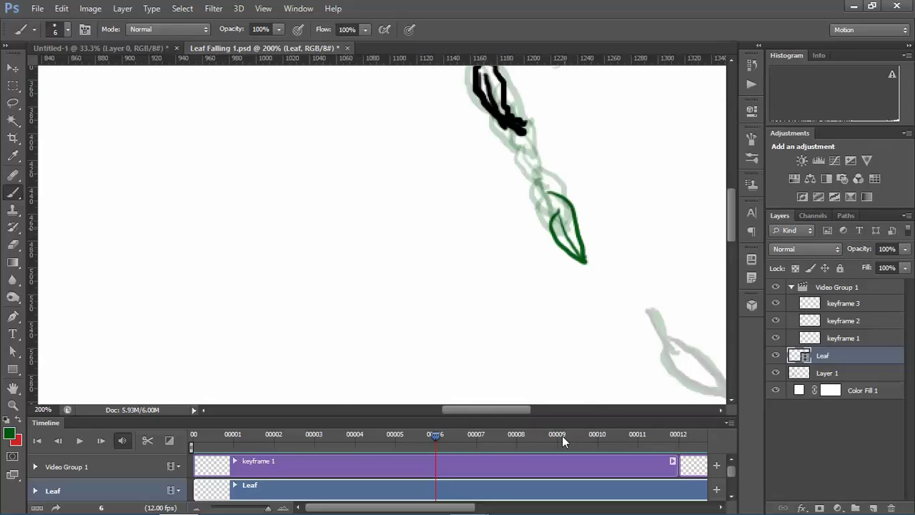
{"action": "left_click", "coordinate": [515, 434]}
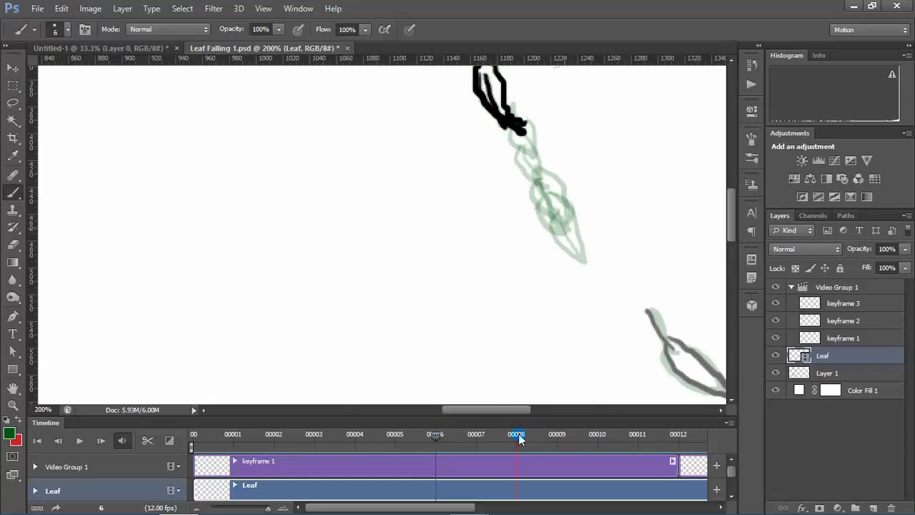
{"action": "left_click", "coordinate": [557, 435]}
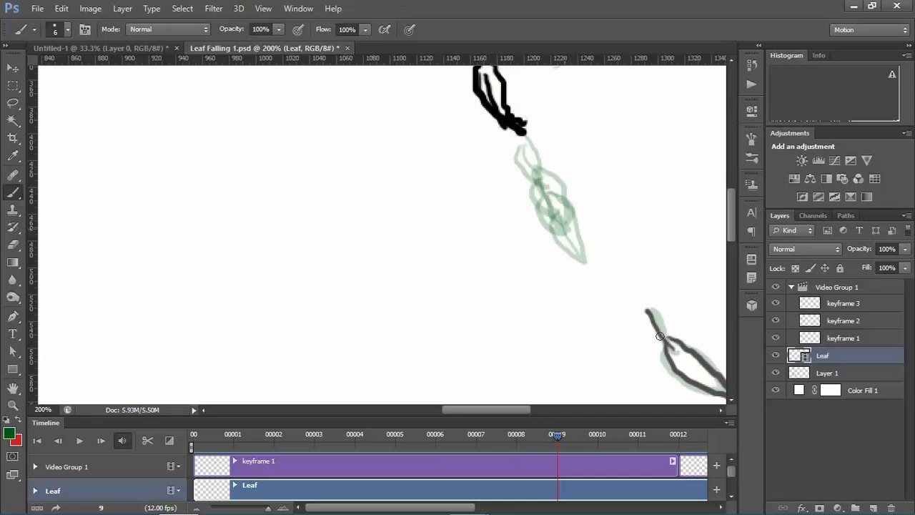
{"action": "left_click_drag", "start_coordinate": [602, 277], "coordinate": [631, 300]}
{"action": "mouse_move", "coordinate": [593, 253]}
{"action": "left_mouse_down"}
{"action": "mouse_move", "coordinate": [622, 269]}
{"action": "mouse_move", "coordinate": [630, 295]}
{"action": "left_mouse_up"}
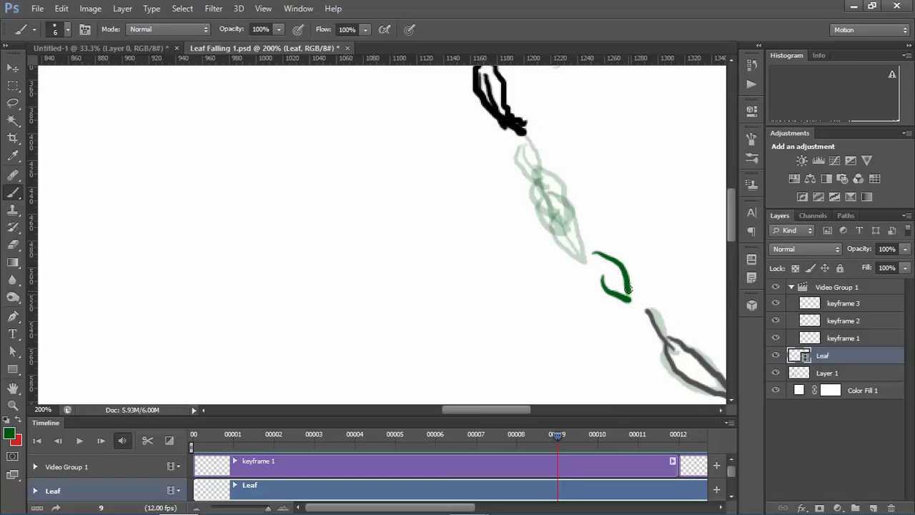
{"action": "left_click_drag", "start_coordinate": [598, 264], "coordinate": [626, 292]}
Compare the leaves at frames 6 and 9 and draw the green in-between leaf at frame 7.
{"action": "left_click", "coordinate": [478, 433]}
{"action": "right_click", "coordinate": [704, 426]}
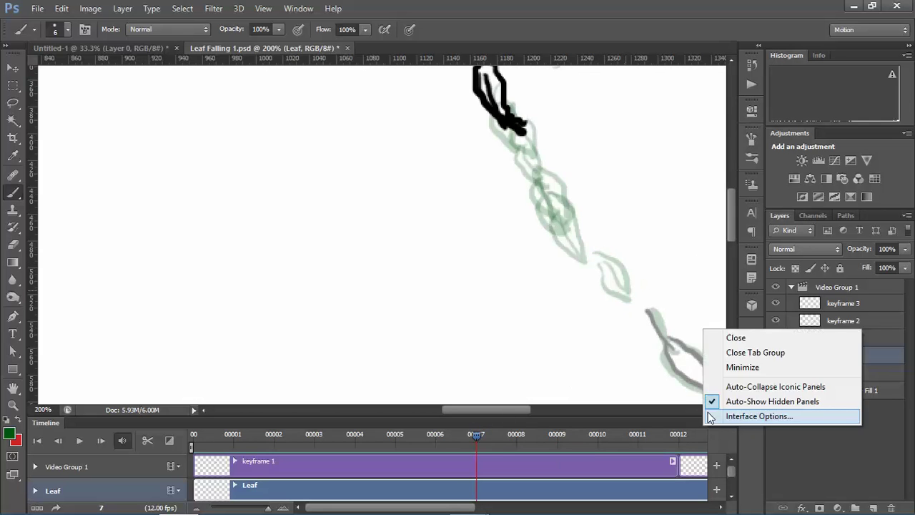
{"action": "left_click", "coordinate": [650, 359]}
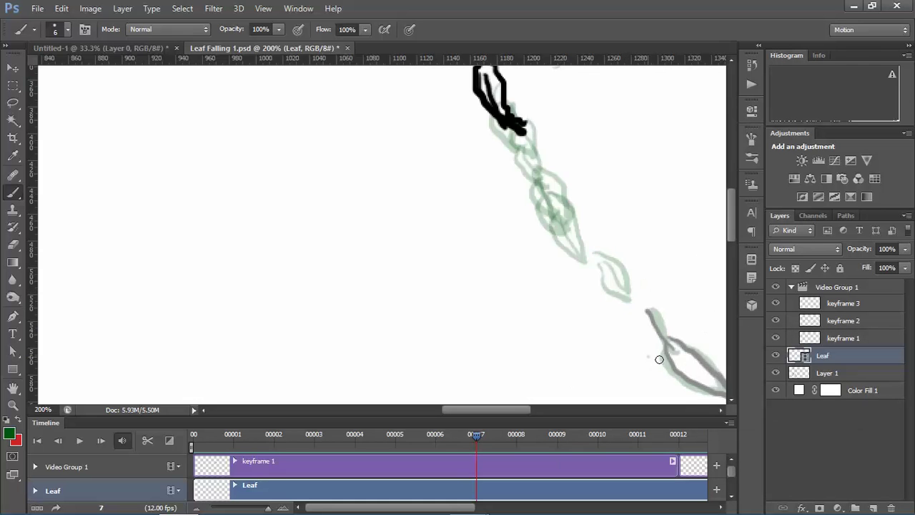
{"action": "key", "text": "ctrl+minus"}
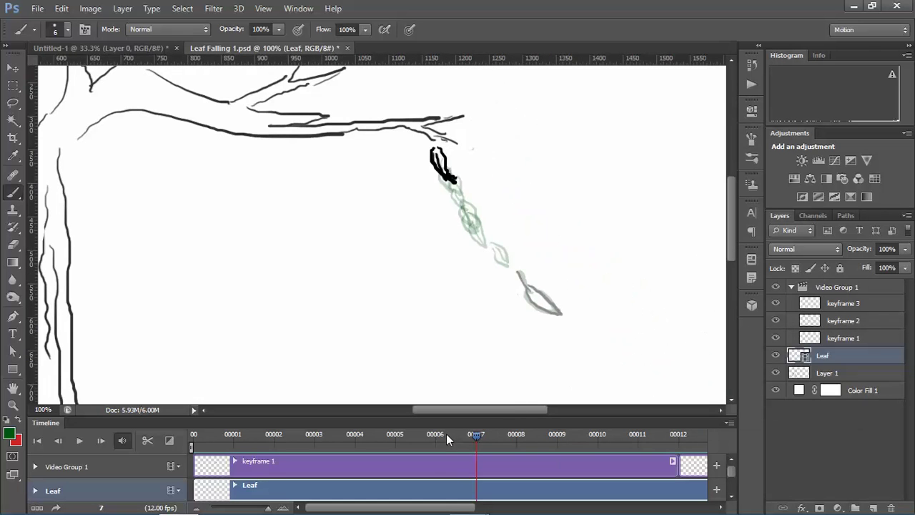
{"action": "left_click", "coordinate": [446, 433]}
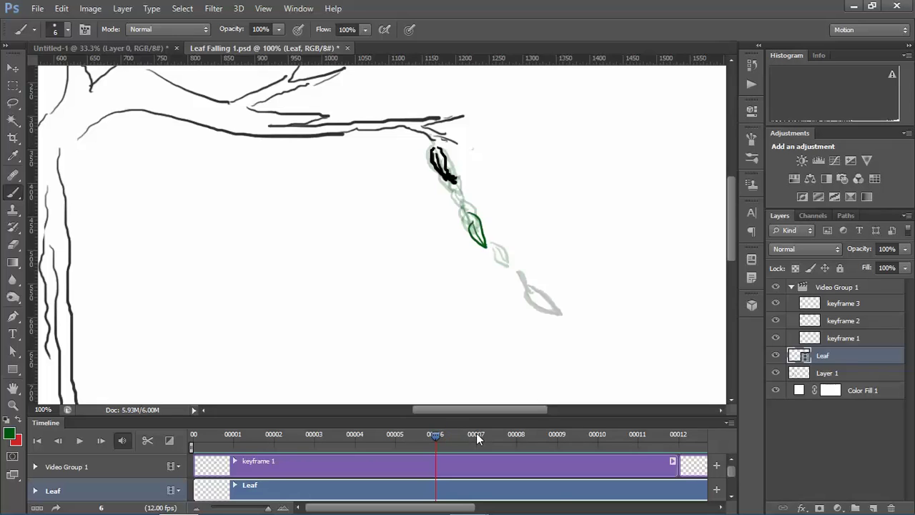
{"action": "left_click", "coordinate": [561, 434]}
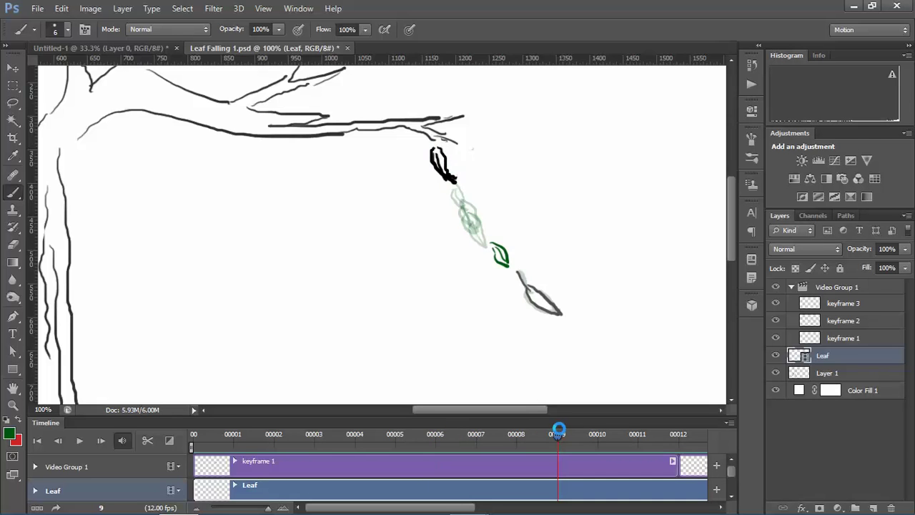
{"action": "left_click", "coordinate": [516, 432]}
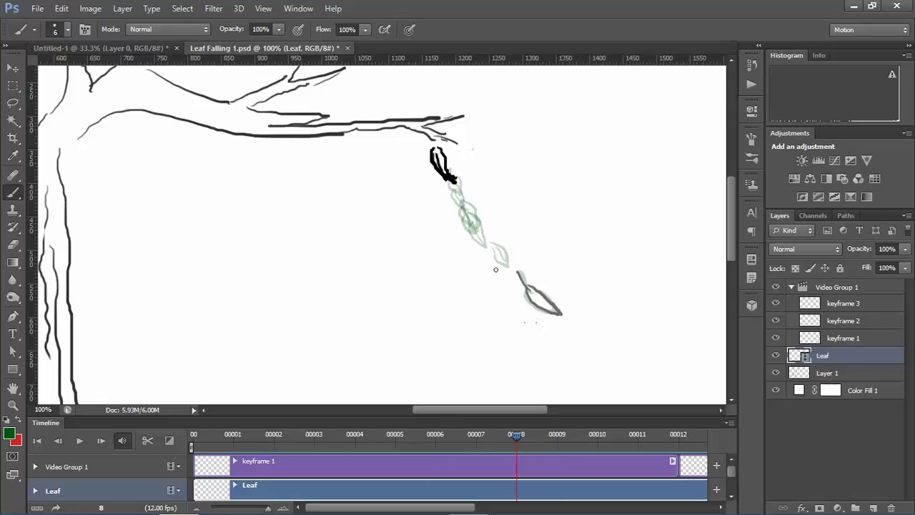
{"action": "left_click", "coordinate": [476, 433]}
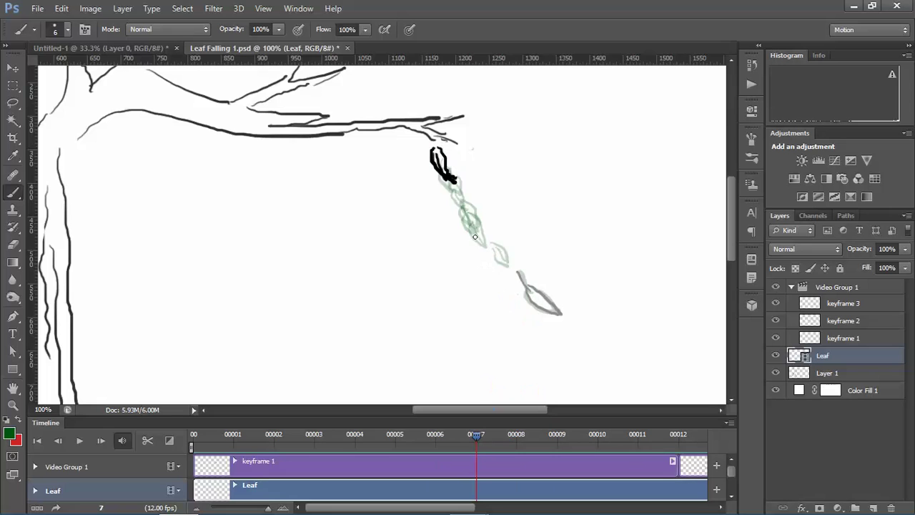
{"action": "left_click_drag", "start_coordinate": [479, 236], "coordinate": [494, 251]}
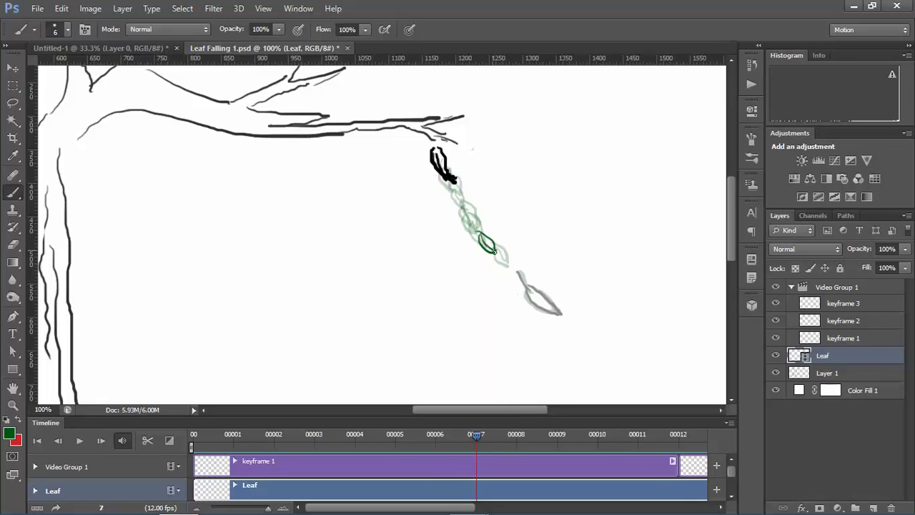
Draw the green in-between leaf at frame 8, erasing the first outline and redrawing it between the frame 7 and frame 9 leaves.
{"action": "left_click", "coordinate": [517, 436]}
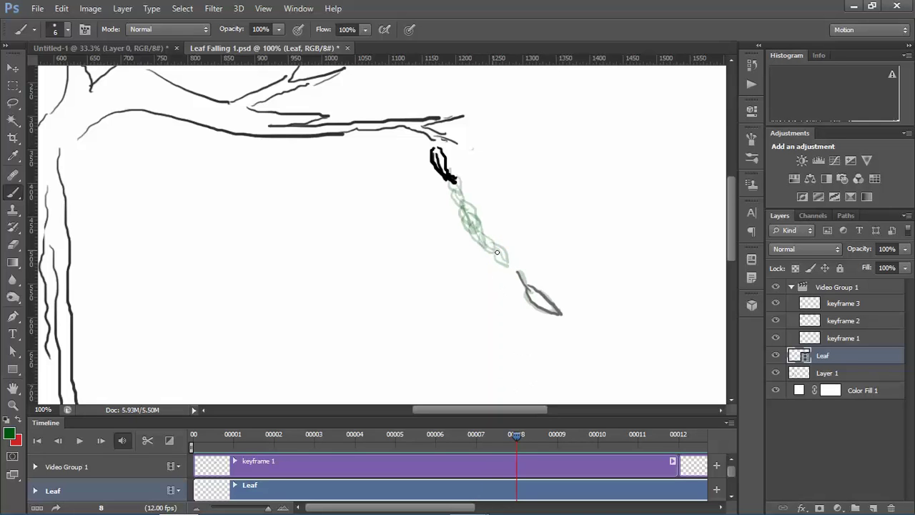
{"action": "mouse_move", "coordinate": [489, 241]}
{"action": "left_mouse_down"}
{"action": "mouse_move", "coordinate": [503, 259]}
{"action": "mouse_move", "coordinate": [490, 234]}
{"action": "left_mouse_up"}
{"action": "key", "text": "ctrl+z"}
{"action": "key", "text": "e"}
{"action": "key", "text": "bracketleft"}
{"action": "key", "text": "bracketleft"}
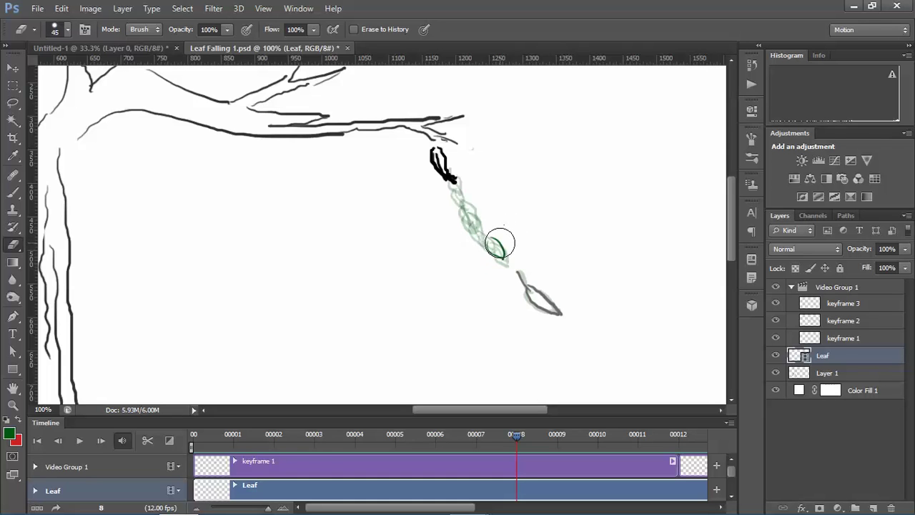
{"action": "mouse_move", "coordinate": [502, 244]}
{"action": "left_mouse_down"}
{"action": "mouse_move", "coordinate": [501, 256]}
{"action": "mouse_move", "coordinate": [494, 249]}
{"action": "left_mouse_up"}
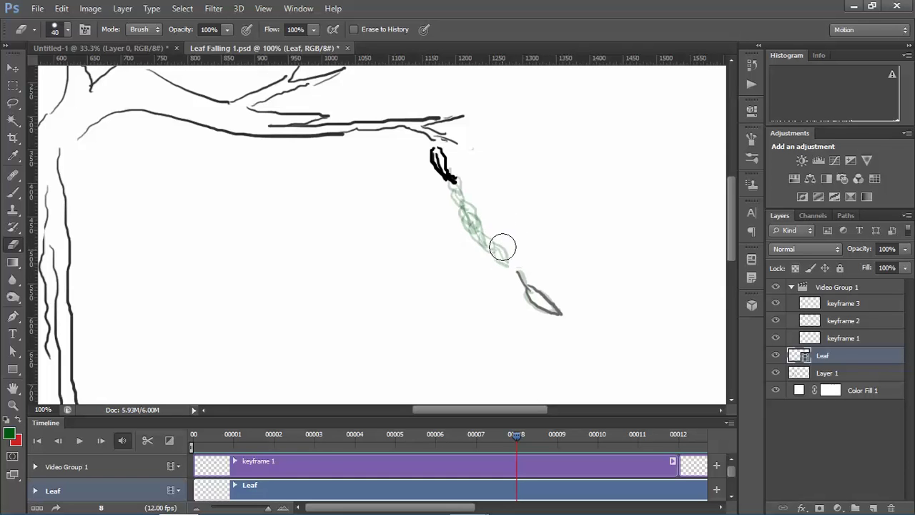
{"action": "key", "text": "b"}
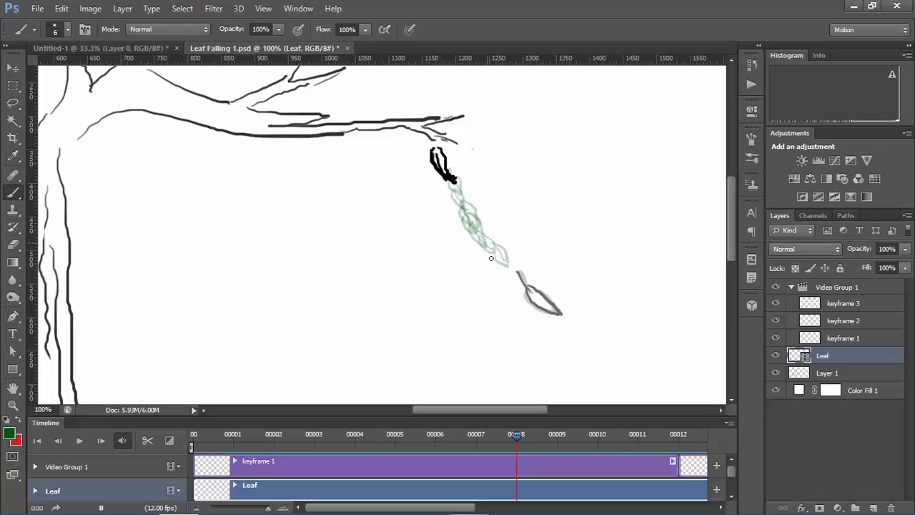
{"action": "mouse_move", "coordinate": [487, 241]}
{"action": "left_mouse_down"}
{"action": "mouse_move", "coordinate": [495, 259]}
{"action": "mouse_move", "coordinate": [484, 238]}
{"action": "left_mouse_up"}
{"action": "left_click_drag", "start_coordinate": [517, 433], "coordinate": [559, 431]}
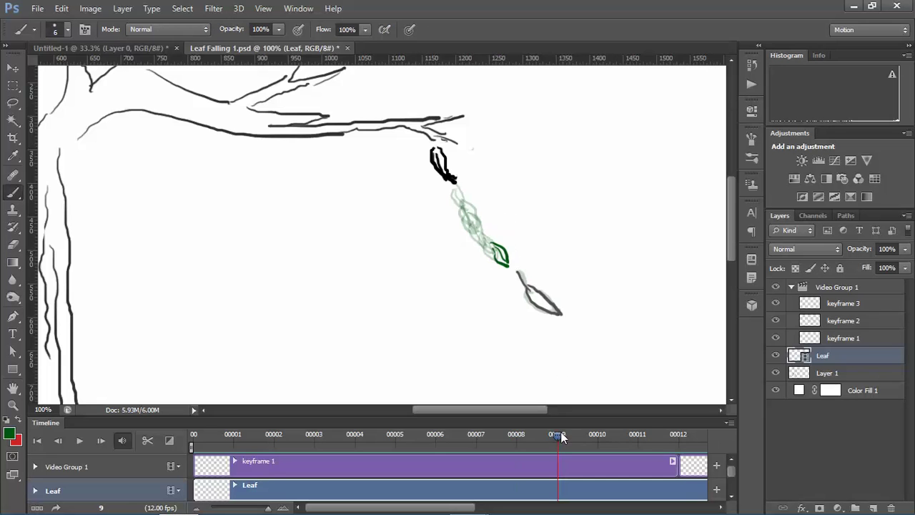
Draw the green in-between leaves at frames 10 and 11, between the frame 9 leaf and the keyframe 2 leaf.
{"action": "left_click", "coordinate": [596, 433]}
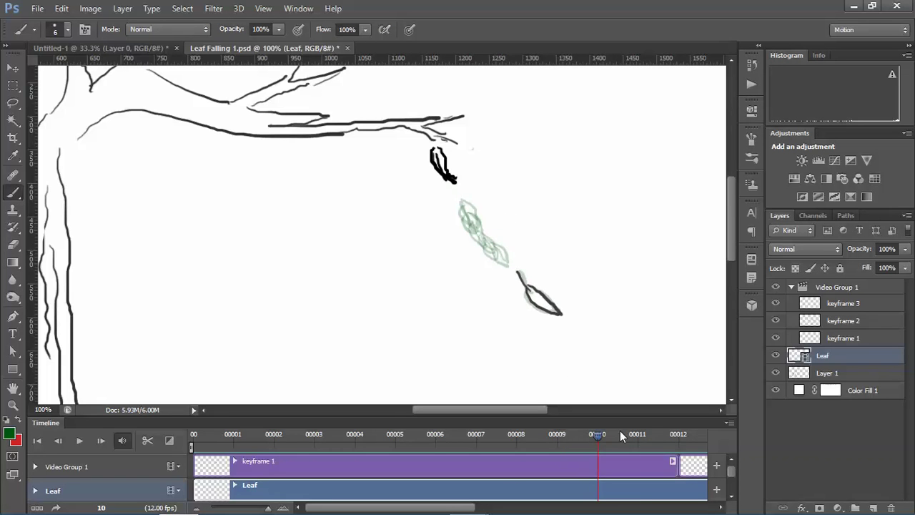
{"action": "left_click", "coordinate": [650, 431]}
{"action": "left_click_drag", "start_coordinate": [640, 432], "coordinate": [599, 436]}
{"action": "mouse_move", "coordinate": [502, 256]}
{"action": "left_mouse_down"}
{"action": "mouse_move", "coordinate": [521, 275]}
{"action": "mouse_move", "coordinate": [504, 256]}
{"action": "left_mouse_up"}
{"action": "left_click", "coordinate": [635, 434]}
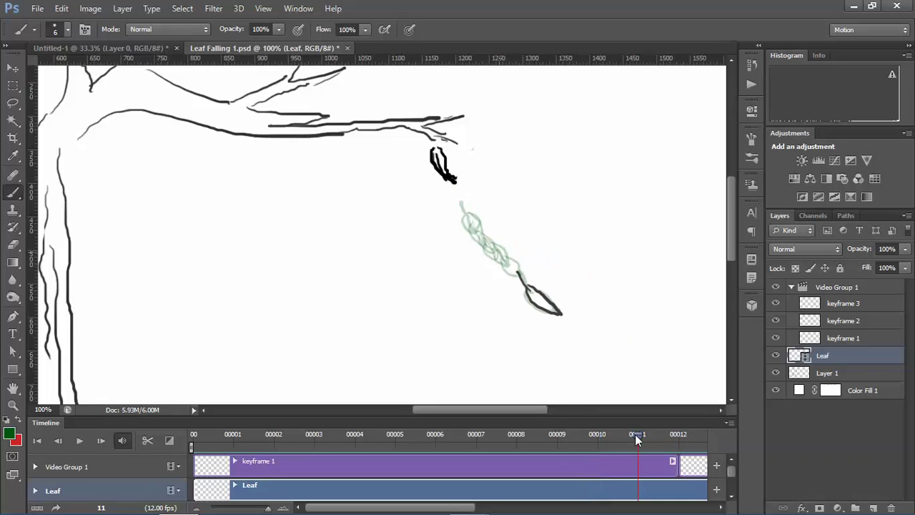
{"action": "mouse_move", "coordinate": [511, 269]}
{"action": "left_mouse_down"}
{"action": "mouse_move", "coordinate": [526, 287]}
{"action": "mouse_move", "coordinate": [512, 268]}
{"action": "mouse_move", "coordinate": [528, 284]}
{"action": "mouse_move", "coordinate": [508, 262]}
{"action": "left_mouse_up"}
Return to frame 10 and review the onion skin settings without changing them.
{"action": "left_click_drag", "start_coordinate": [456, 509], "coordinate": [521, 508]}
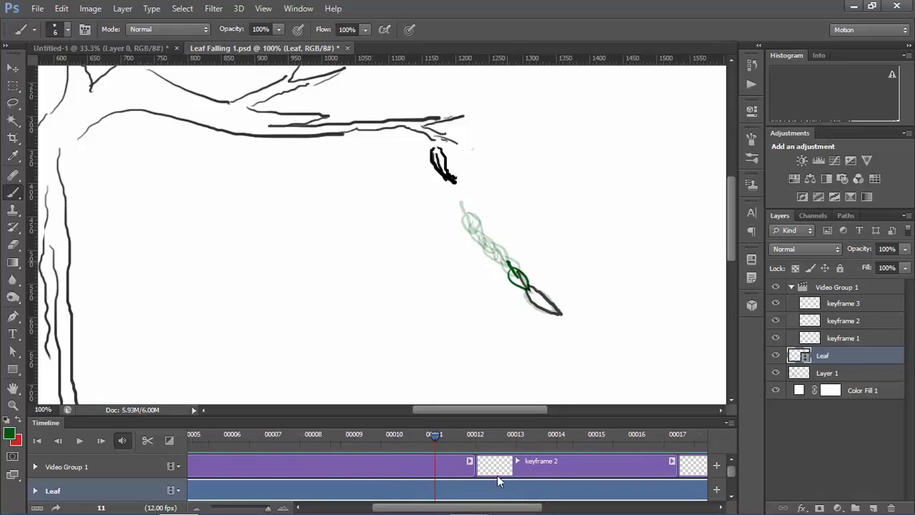
{"action": "left_click", "coordinate": [403, 434]}
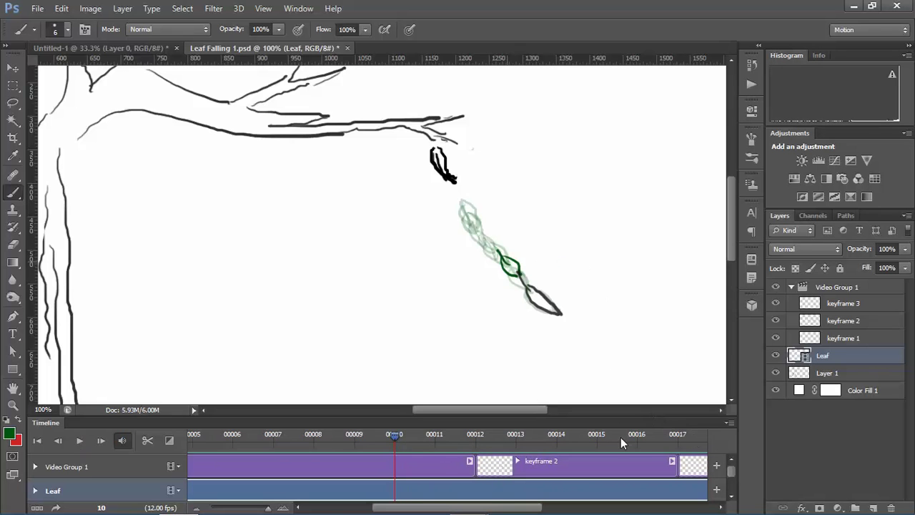
{"action": "left_click", "coordinate": [730, 423]}
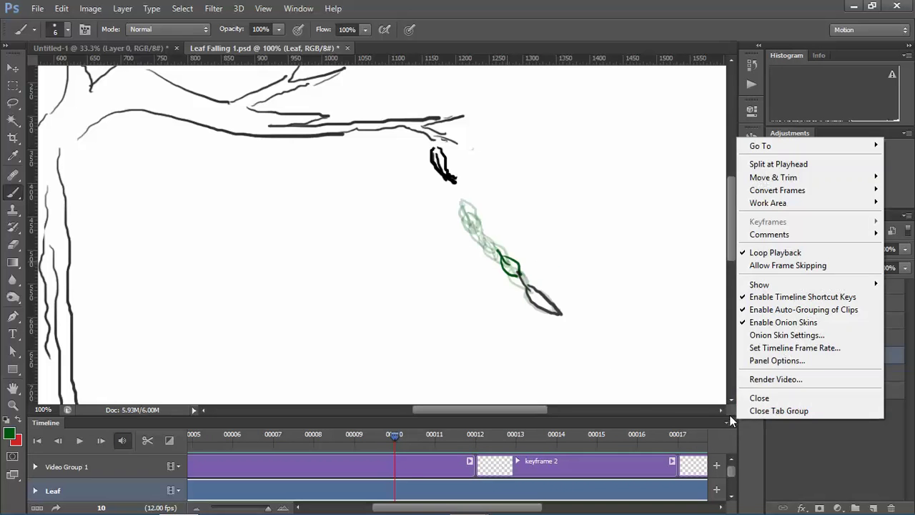
{"action": "left_click", "coordinate": [807, 333]}
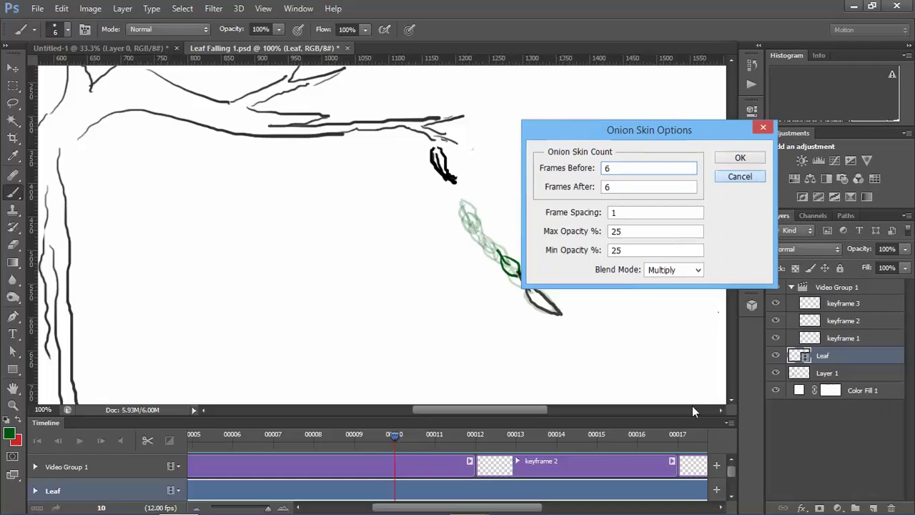
{"action": "left_click", "coordinate": [752, 178]}
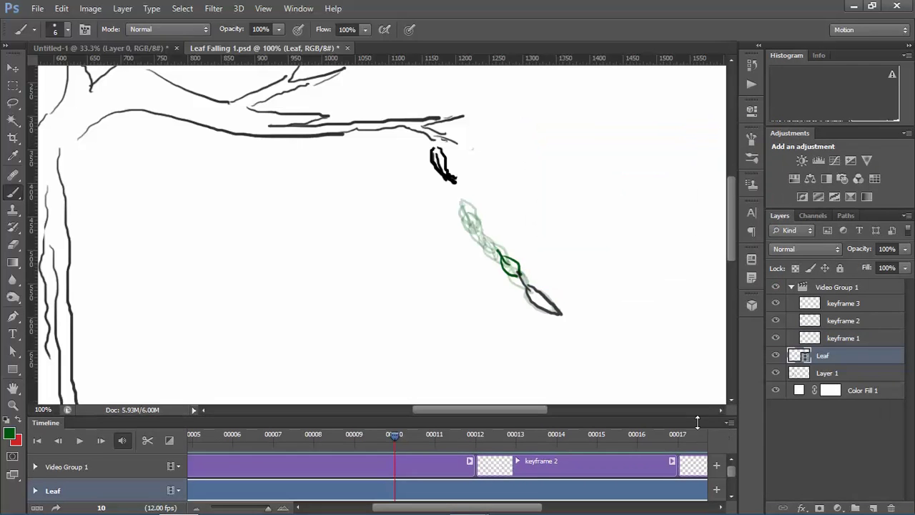
Turn off onion skins and hide Video Group 1 so only the green leaf drawings show over the tree.
{"action": "left_click", "coordinate": [730, 422]}
{"action": "left_click", "coordinate": [730, 425]}
{"action": "left_click", "coordinate": [729, 425]}
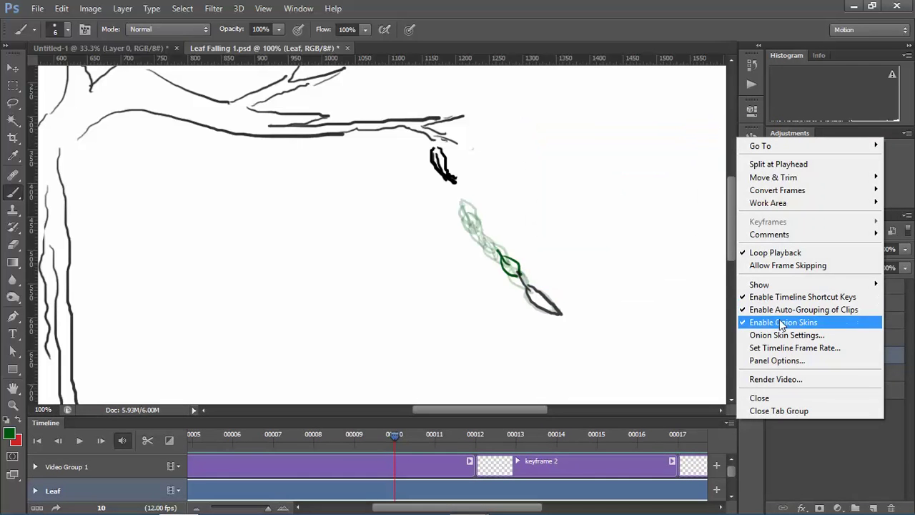
{"action": "left_click", "coordinate": [783, 322]}
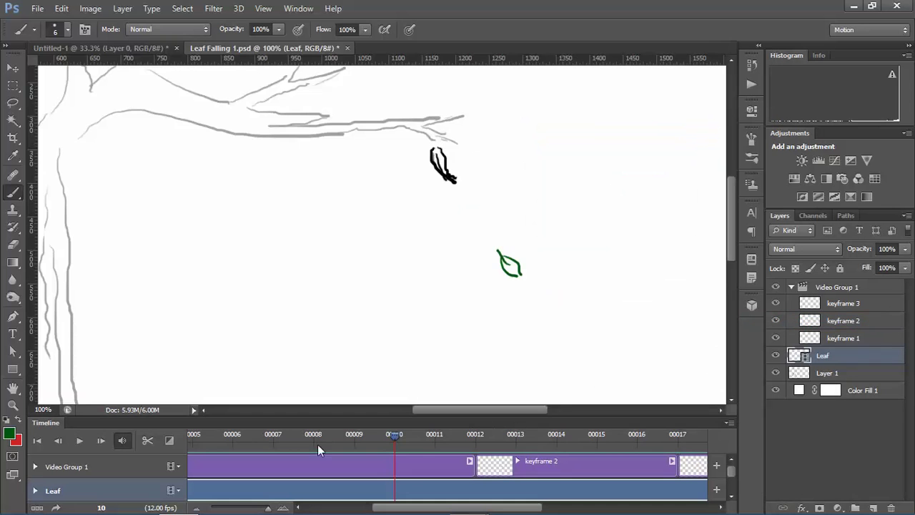
{"action": "left_click", "coordinate": [777, 287]}
Play the animation several times from the first frames to check the falling motion of the green leaves.
{"action": "left_click_drag", "start_coordinate": [393, 433], "coordinate": [118, 406]}
{"action": "key", "text": "space"}
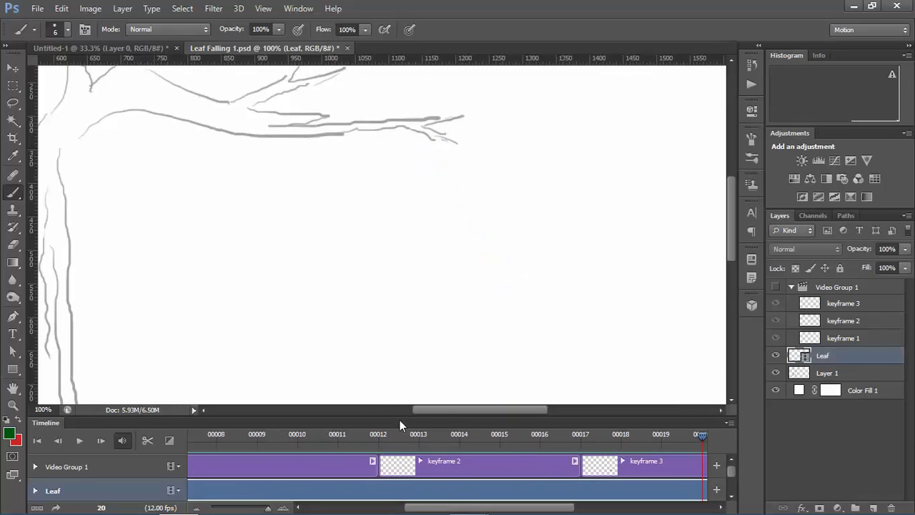
{"action": "left_click_drag", "start_coordinate": [610, 435], "coordinate": [108, 388]}
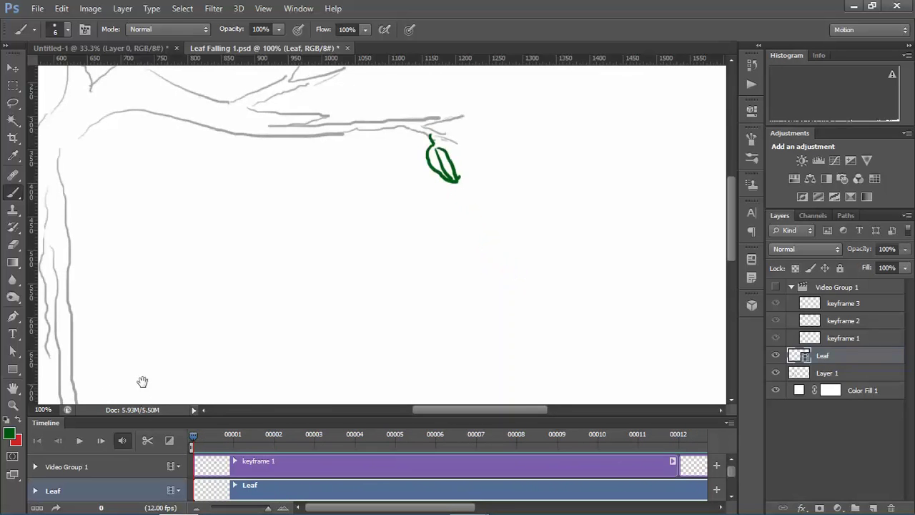
{"action": "key", "text": "space"}
{"action": "key", "text": "space"}
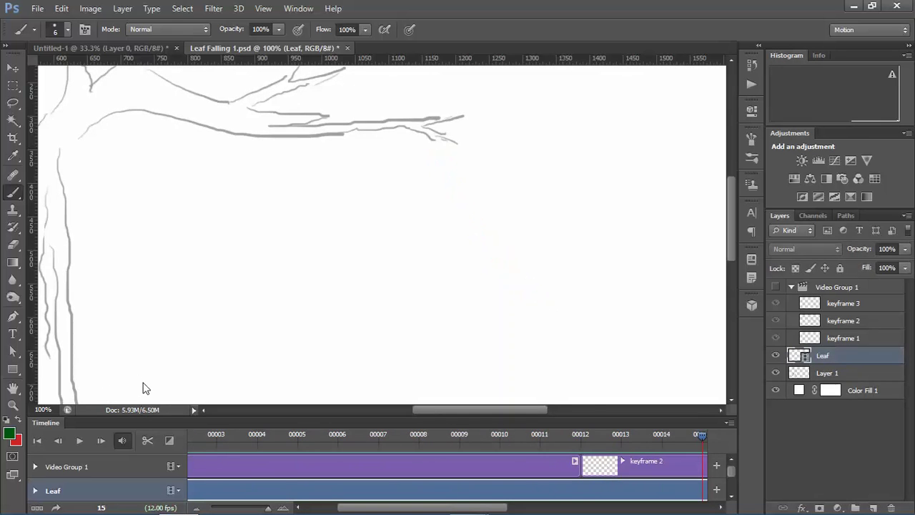
{"action": "left_click_drag", "start_coordinate": [700, 437], "coordinate": [111, 398]}
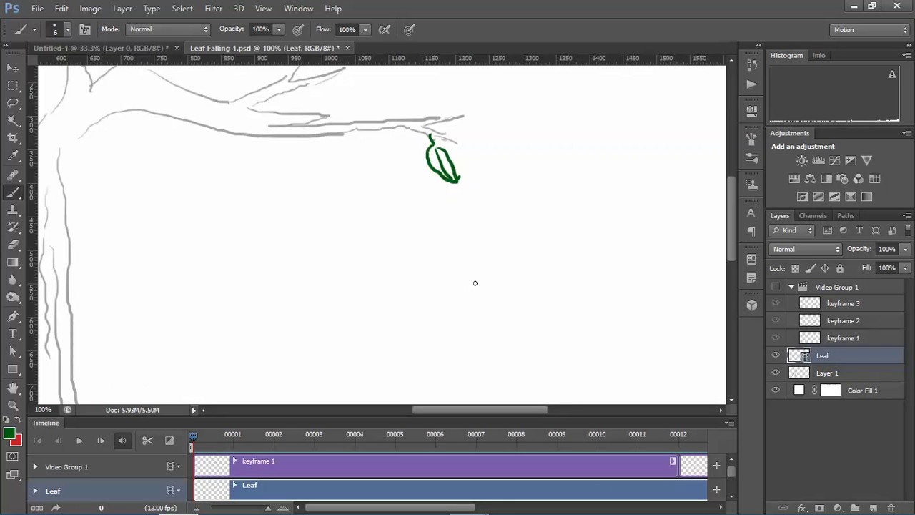
{"action": "key", "text": "space"}
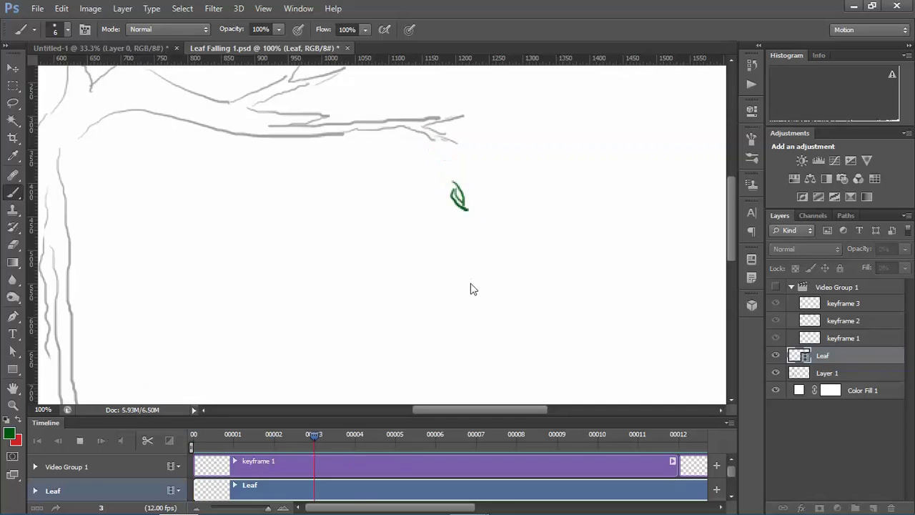
{"action": "key", "text": "space"}
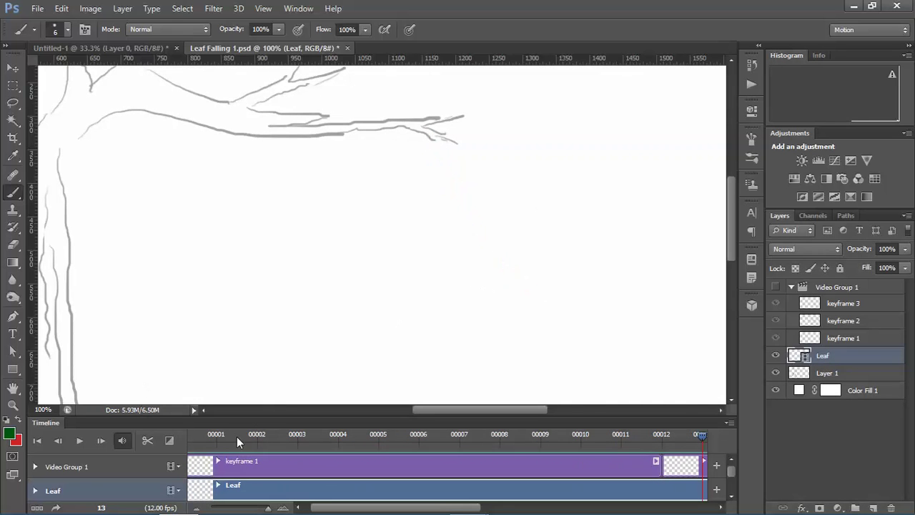
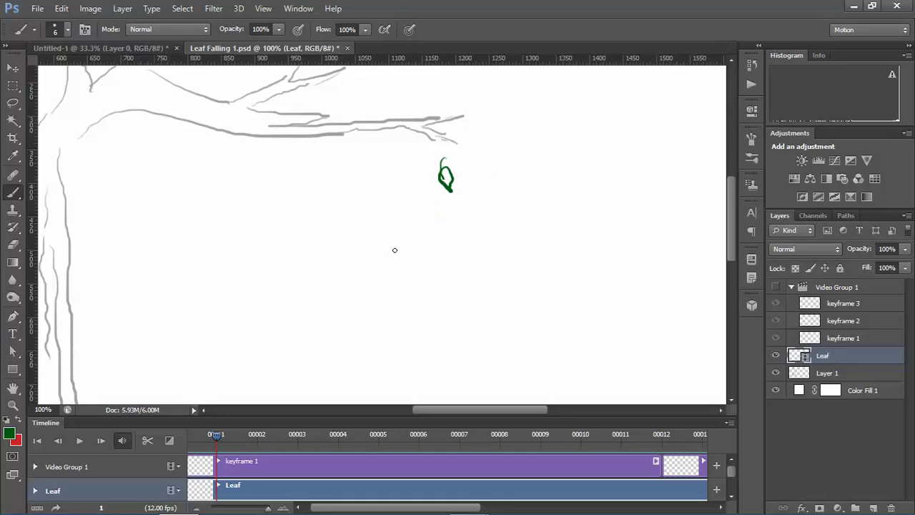
{"action": "key", "text": "space"}
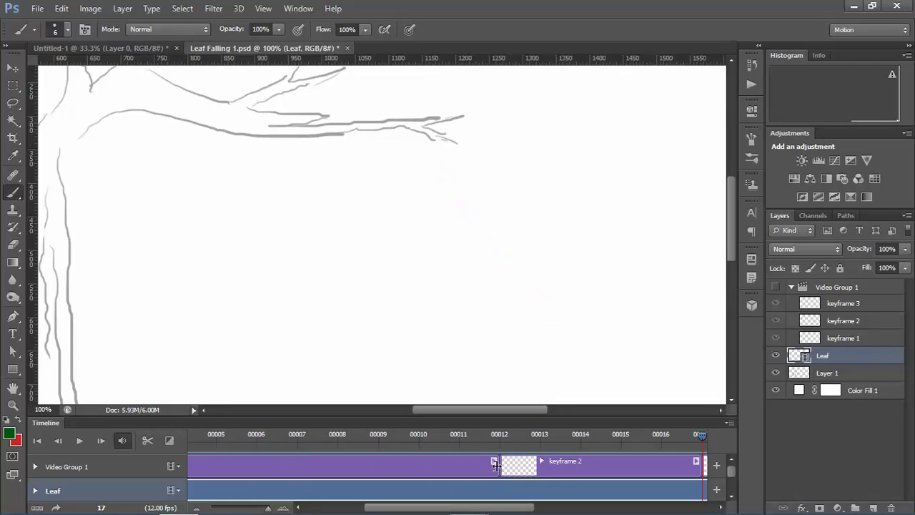
Make Video Group 1 visible again and show the whole scene at 50% zoom.
{"action": "left_click", "coordinate": [500, 466]}
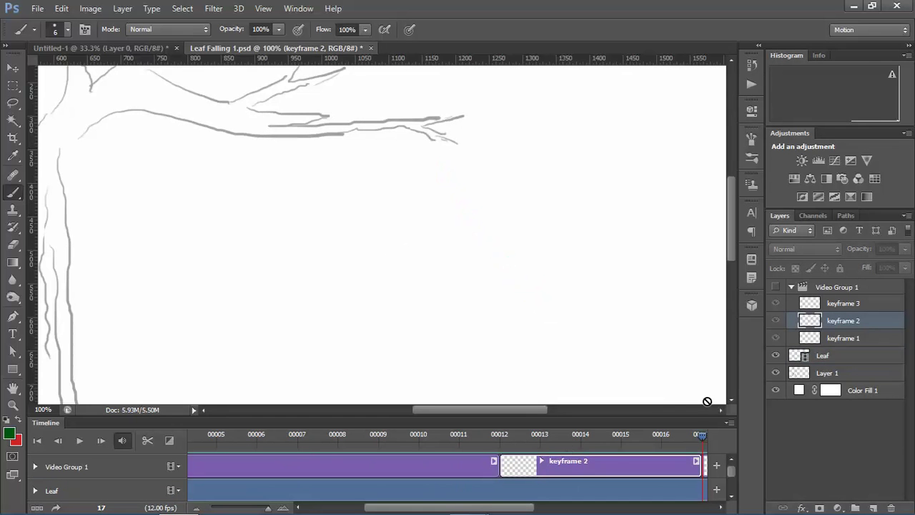
{"action": "left_click", "coordinate": [707, 401]}
{"action": "left_click", "coordinate": [465, 213]}
{"action": "key", "text": "ctrl+minus"}
{"action": "key", "text": "ctrl+minus"}
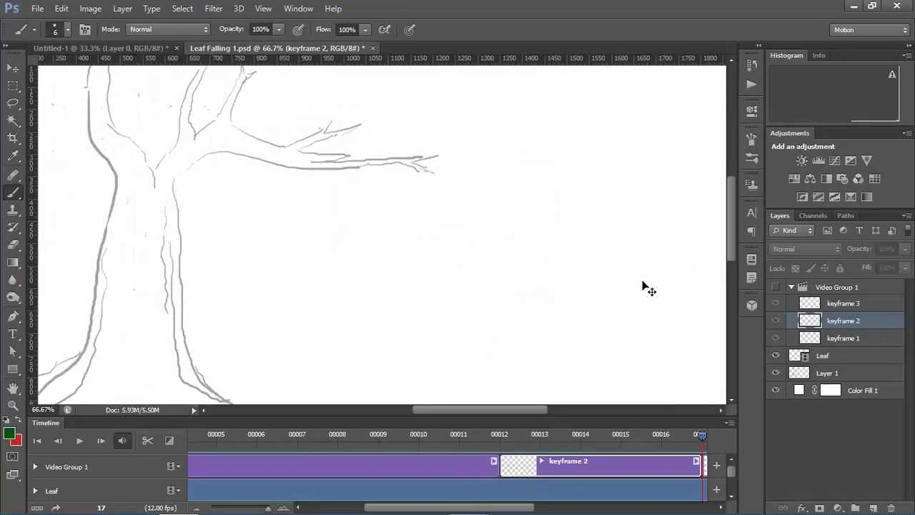
{"action": "left_click", "coordinate": [777, 288]}
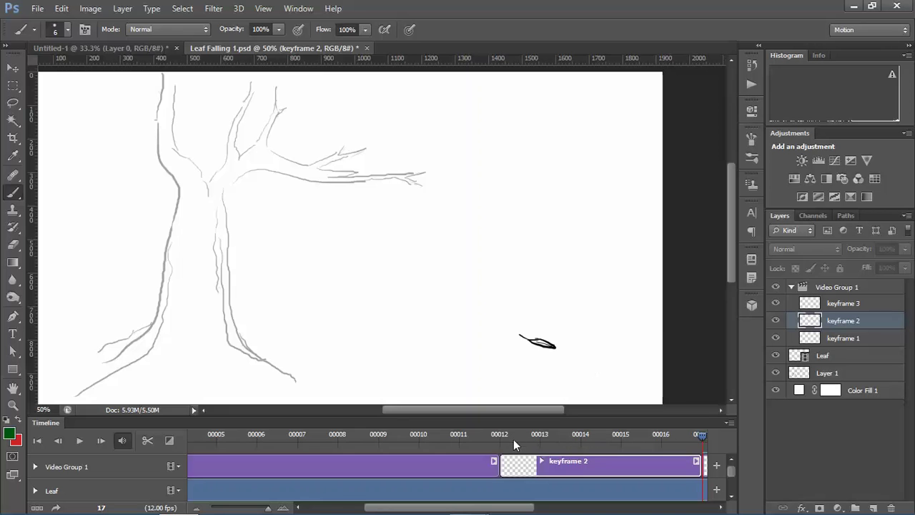
Scrub through frames 12 to 17 to compare the keyframe 2 and keyframe 3 leaf positions, stopping at frame 14.
{"action": "left_click_drag", "start_coordinate": [512, 433], "coordinate": [691, 439]}
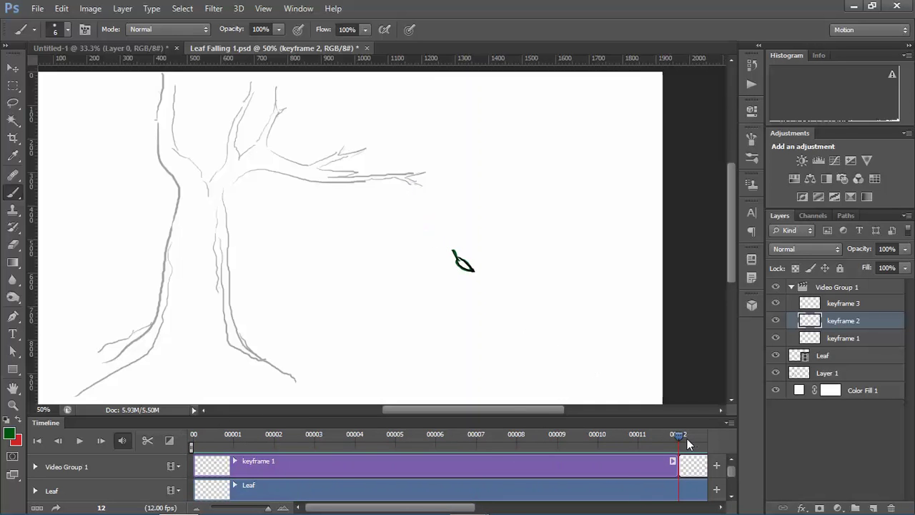
{"action": "left_click", "coordinate": [409, 483]}
{"action": "left_click_drag", "start_coordinate": [407, 509], "coordinate": [543, 512]}
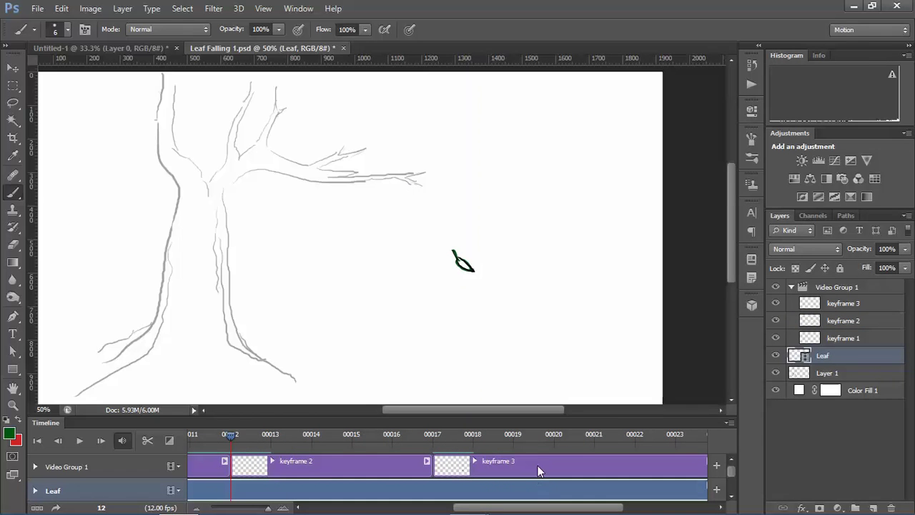
{"action": "left_click_drag", "start_coordinate": [731, 263], "coordinate": [729, 287]}
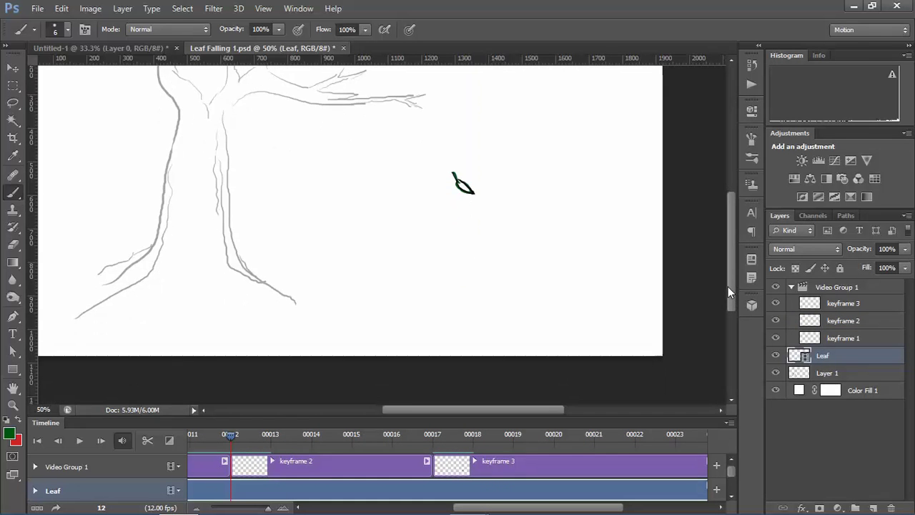
{"action": "left_click_drag", "start_coordinate": [233, 438], "coordinate": [341, 435]}
{"action": "left_click", "coordinate": [343, 472]}
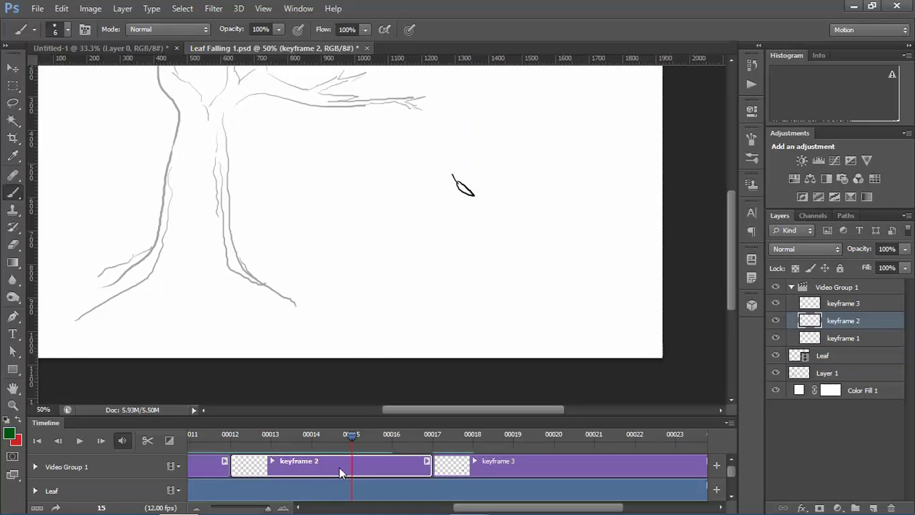
{"action": "left_click_drag", "start_coordinate": [377, 437], "coordinate": [429, 443]}
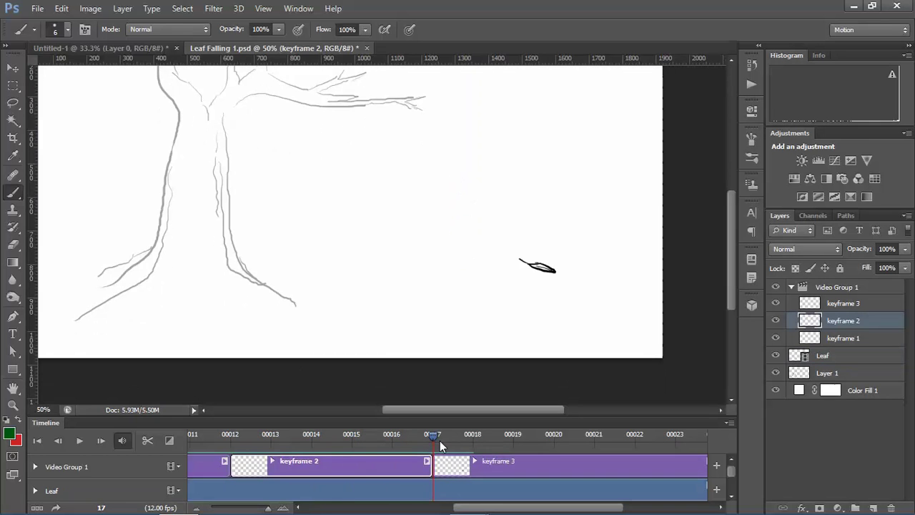
{"action": "left_click", "coordinate": [477, 470]}
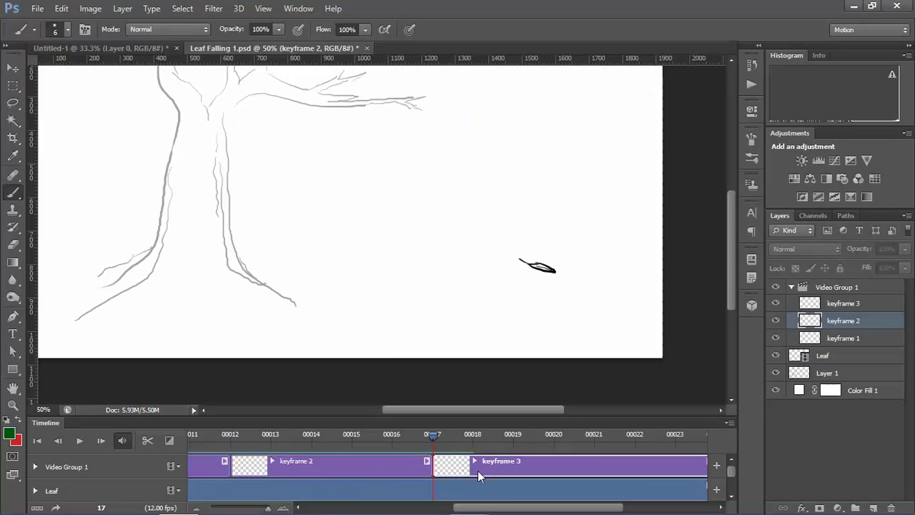
{"action": "left_click", "coordinate": [396, 464]}
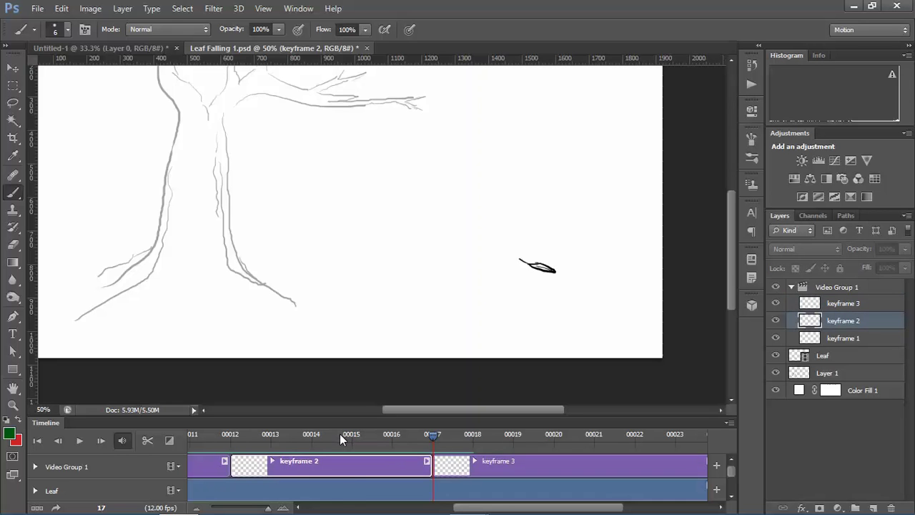
{"action": "left_click", "coordinate": [340, 433]}
{"action": "left_click", "coordinate": [312, 434]}
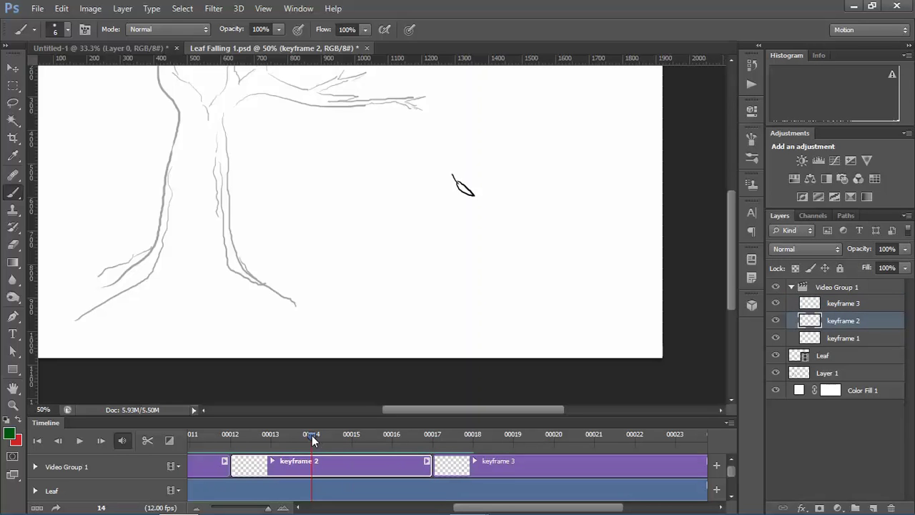
Enable onion skins and step from frame 12 to frame 14 for the next in-between.
{"action": "left_click", "coordinate": [729, 422]}
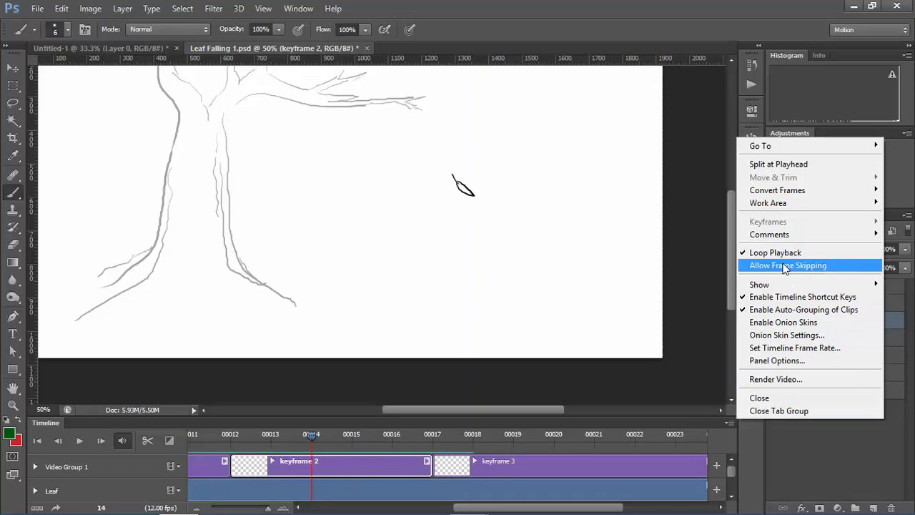
{"action": "left_click", "coordinate": [786, 323]}
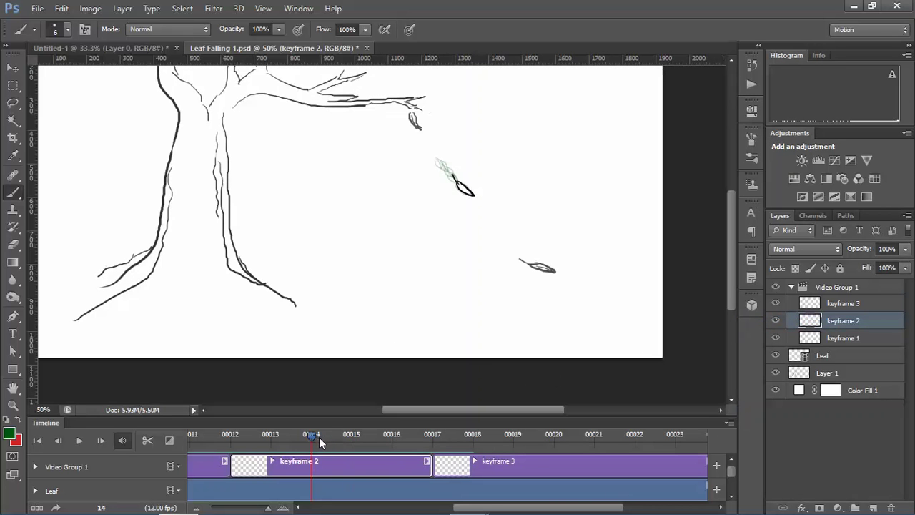
{"action": "left_click", "coordinate": [270, 436]}
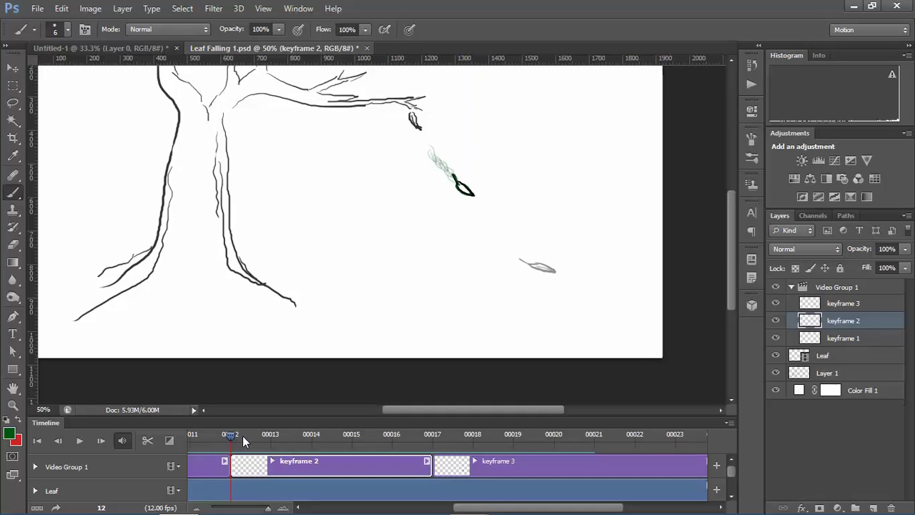
{"action": "left_click", "coordinate": [268, 438]}
{"action": "left_click", "coordinate": [310, 435]}
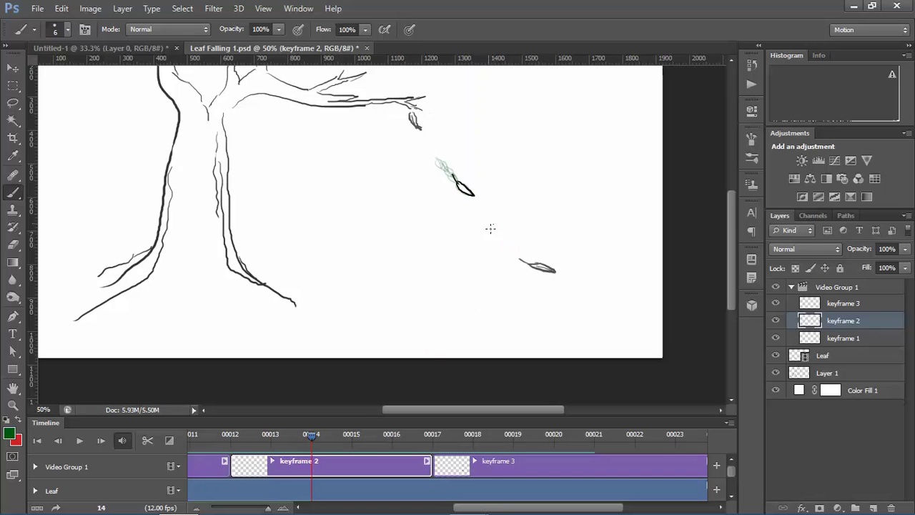
Try drawing the green in-between leaf at frame 14 on the keyframe 2 layer, and erase it.
{"action": "left_click_drag", "start_coordinate": [489, 223], "coordinate": [499, 234]}
{"action": "key", "text": "e"}
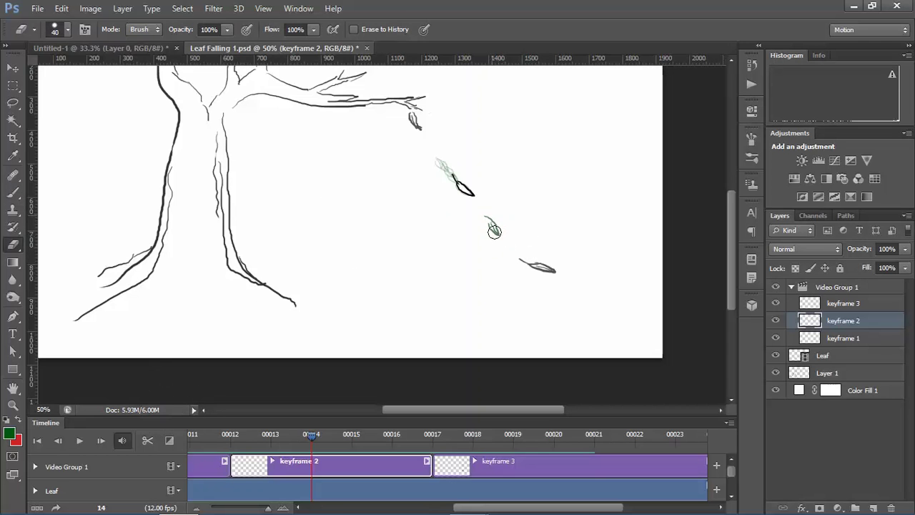
{"action": "left_click_drag", "start_coordinate": [508, 231], "coordinate": [494, 227]}
Lock Video Group 1 to protect its keyframe layers from drawing.
{"action": "left_click", "coordinate": [878, 291]}
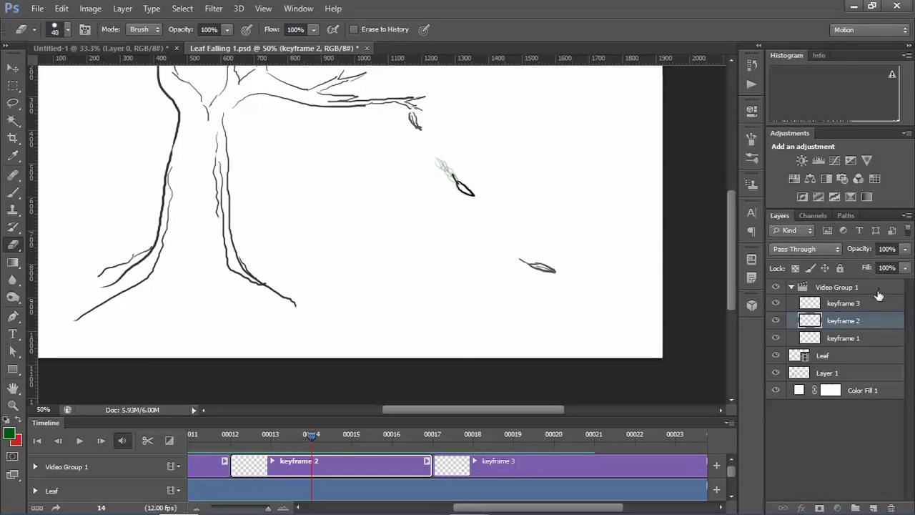
{"action": "left_click", "coordinate": [840, 267]}
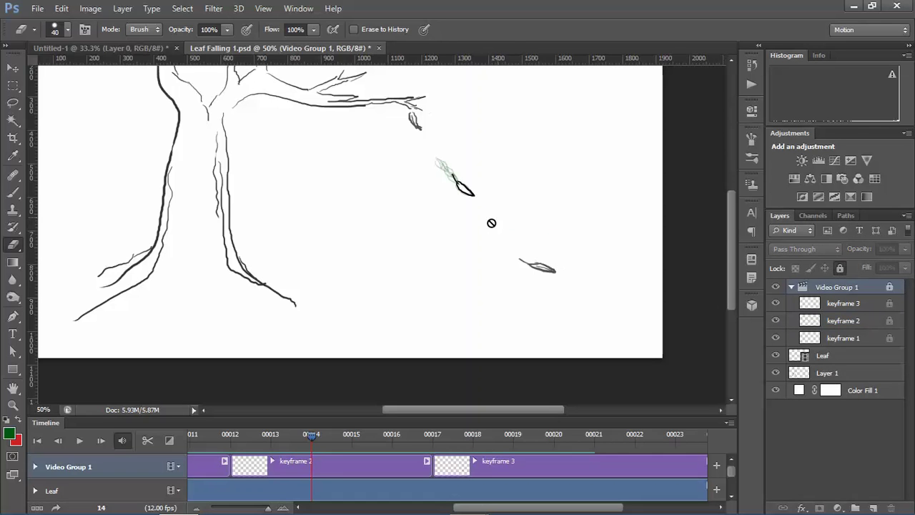
Draw the green in-between leaf on the Leaf layer at frame 14, between the keyframe 2 and keyframe 3 leaves.
{"action": "left_click", "coordinate": [325, 492]}
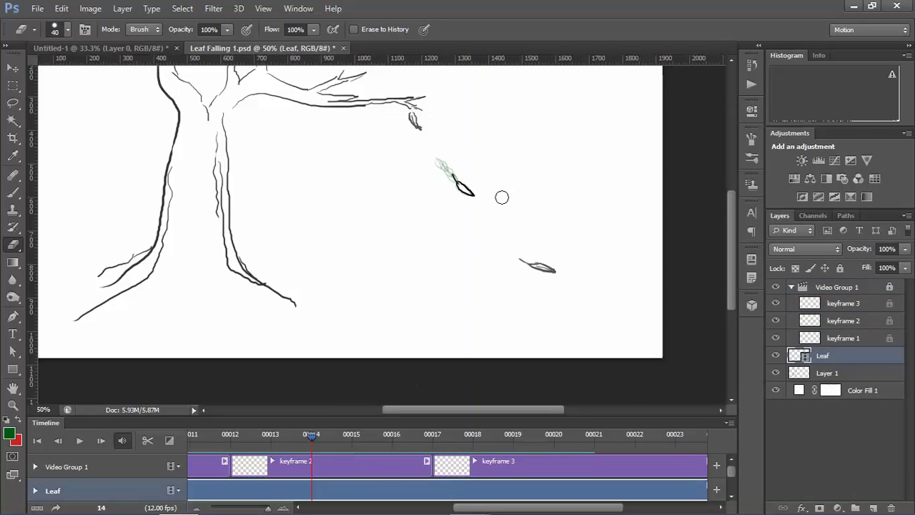
{"action": "key", "text": "b"}
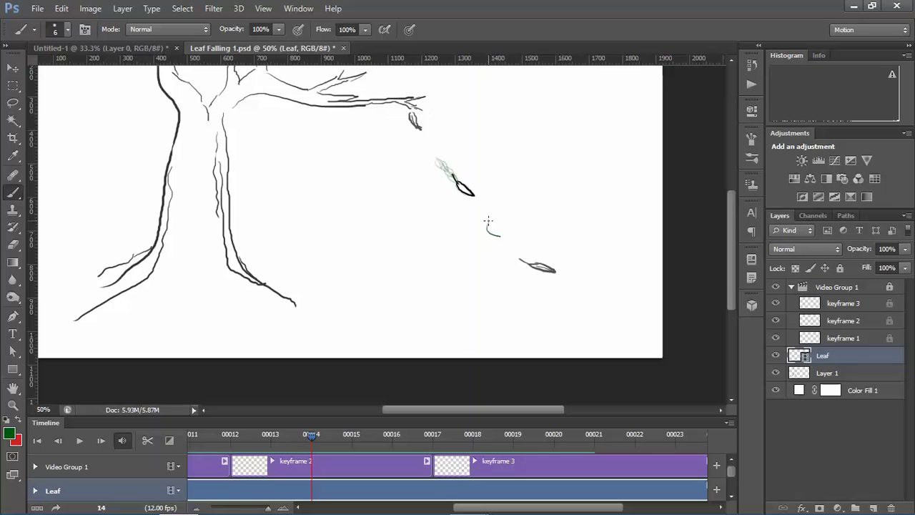
{"action": "key", "text": "ctrl+z"}
{"action": "left_click_drag", "start_coordinate": [491, 223], "coordinate": [498, 238]}
Draw the green in-between leaf at frame 13, just below the keyframe 2 leaf, and return to frame 12.
{"action": "left_click", "coordinate": [270, 437]}
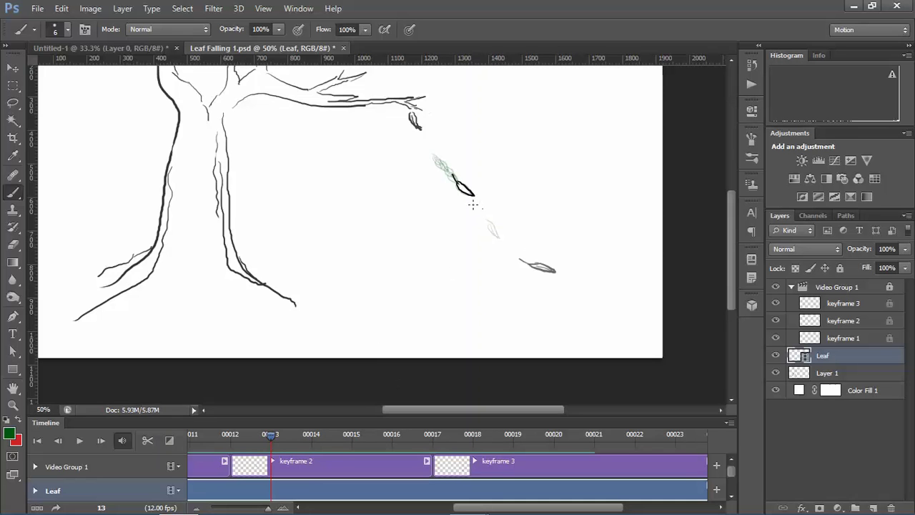
{"action": "left_click_drag", "start_coordinate": [472, 201], "coordinate": [483, 214]}
{"action": "key", "text": "ctrl+z"}
{"action": "left_click_drag", "start_coordinate": [262, 434], "coordinate": [233, 436]}
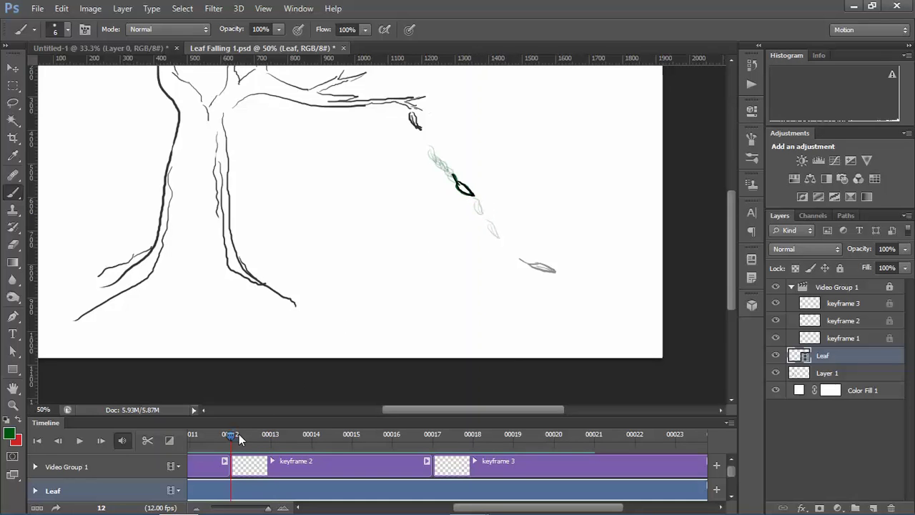
{"action": "left_click_drag", "start_coordinate": [461, 305], "coordinate": [466, 300]}
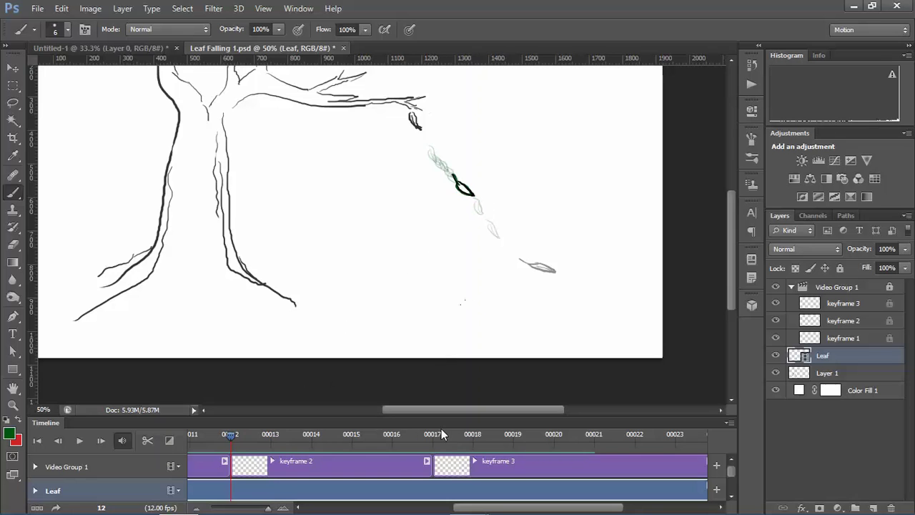
Trace the keyframe 3 leaf in green on the Leaf layer at frame 17.
{"action": "left_click", "coordinate": [391, 437]}
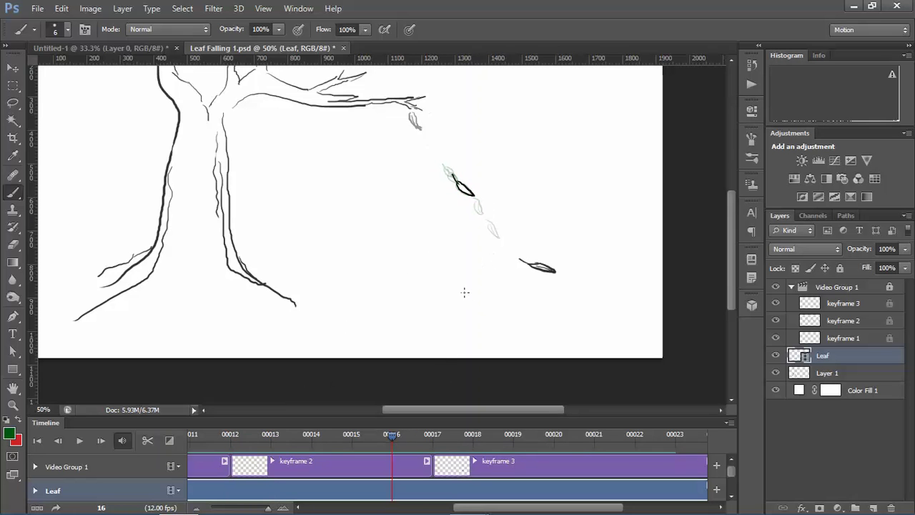
{"action": "left_click", "coordinate": [352, 437]}
{"action": "left_click", "coordinate": [316, 438]}
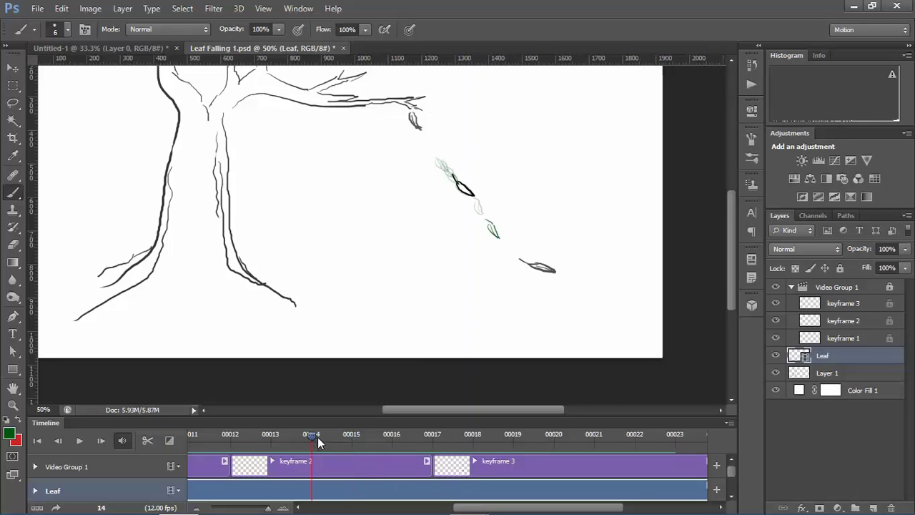
{"action": "left_click", "coordinate": [392, 436]}
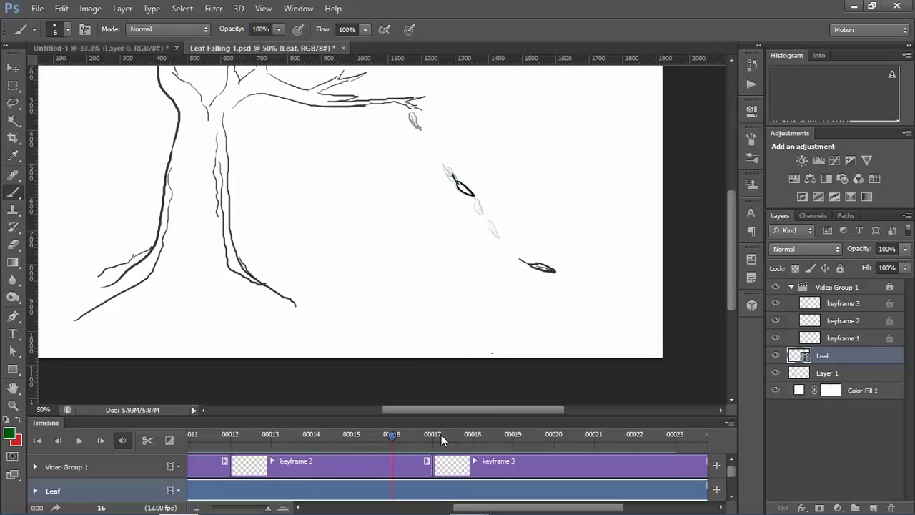
{"action": "left_click", "coordinate": [436, 441]}
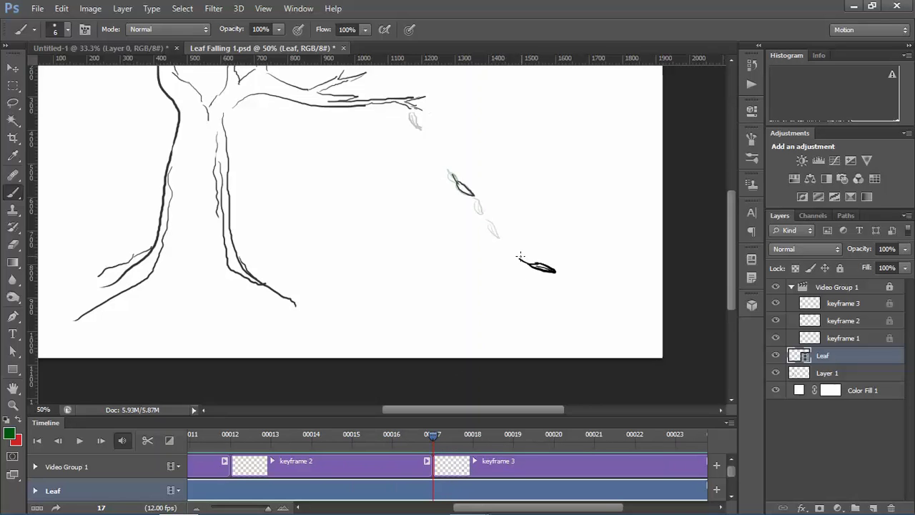
{"action": "left_click_drag", "start_coordinate": [520, 257], "coordinate": [549, 269]}
Draw the green in-between leaves at frames 15 and 16, leading from the frame 14 leaf to the keyframe 3 leaf.
{"action": "left_click", "coordinate": [354, 435]}
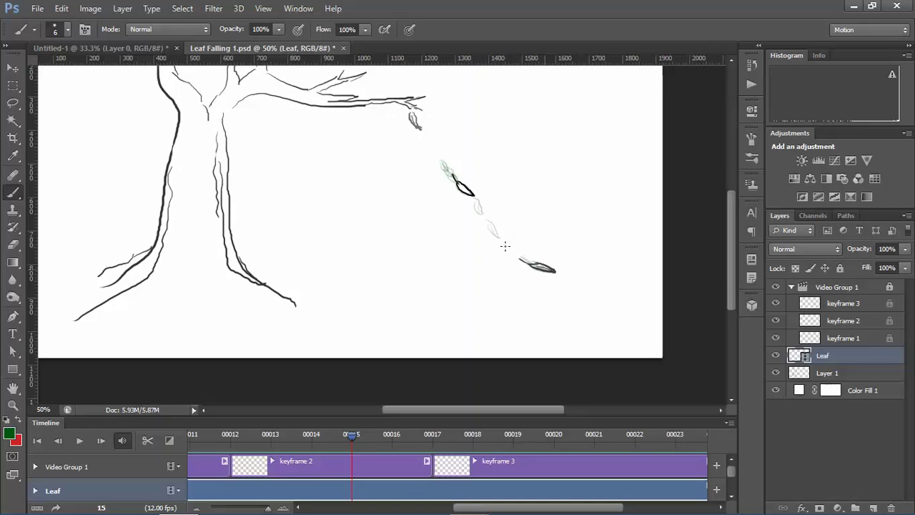
{"action": "left_click_drag", "start_coordinate": [501, 243], "coordinate": [512, 253]}
{"action": "left_click", "coordinate": [393, 427]}
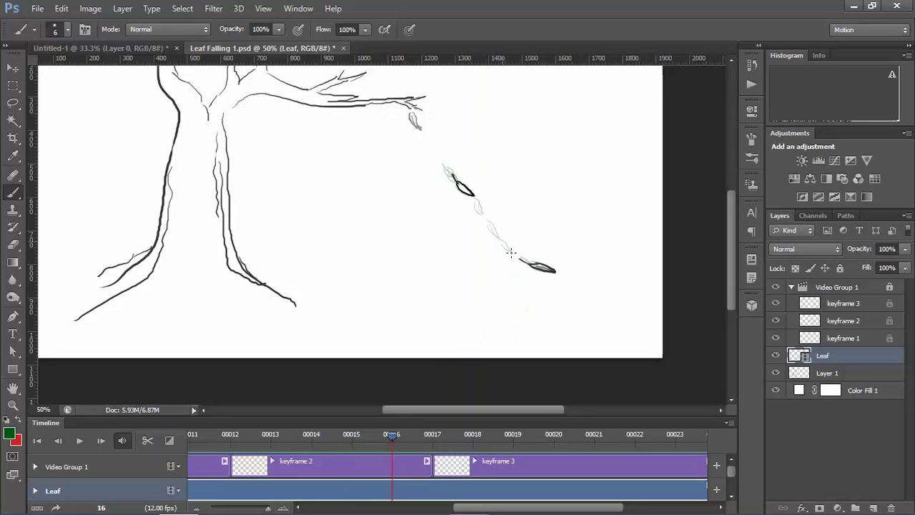
{"action": "left_click_drag", "start_coordinate": [509, 250], "coordinate": [529, 264]}
{"action": "key", "text": "ctrl+z"}
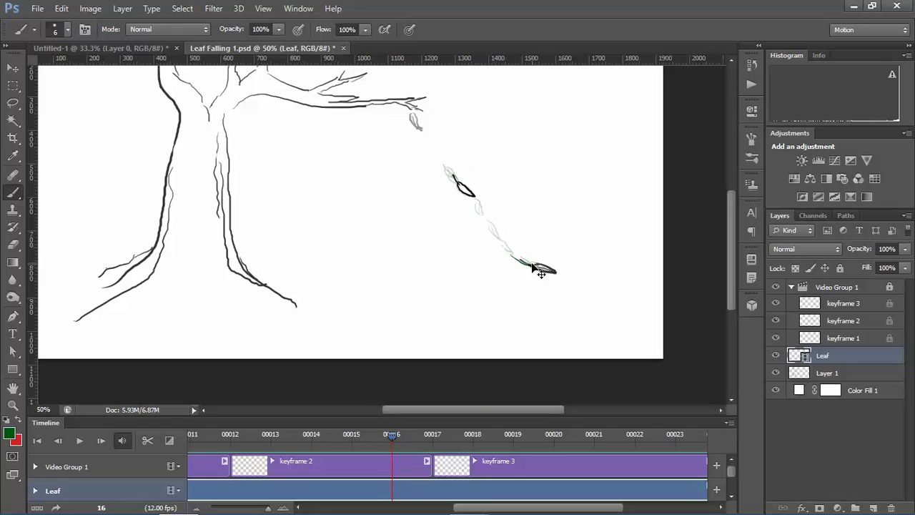
{"action": "key", "text": "ctrl+plus"}
{"action": "left_click_drag", "start_coordinate": [489, 412], "coordinate": [518, 412]}
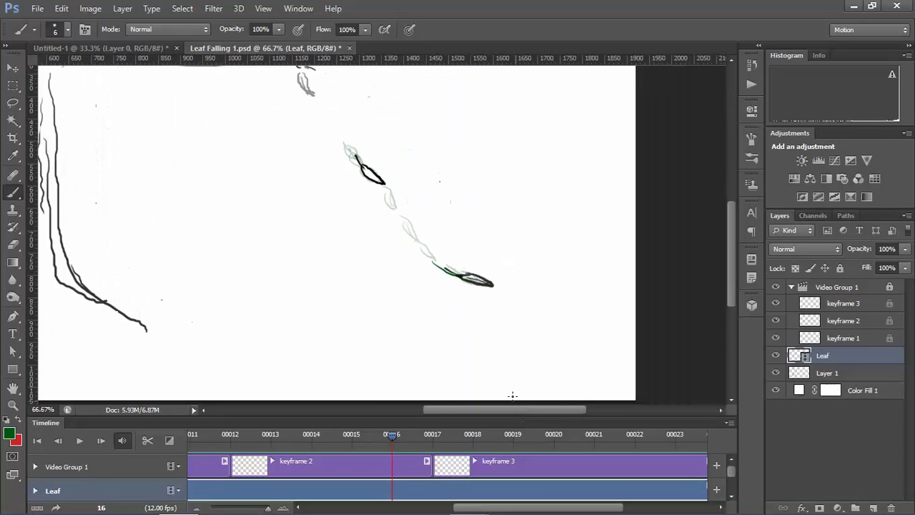
{"action": "key", "text": "e"}
{"action": "mouse_move", "coordinate": [445, 271]}
{"action": "left_mouse_down"}
{"action": "mouse_move", "coordinate": [425, 253]}
{"action": "mouse_move", "coordinate": [445, 272]}
{"action": "left_mouse_up"}
{"action": "key", "text": "b"}
Step back through the frames to frame 10 to check the leaf motion, and return to frame 12.
{"action": "left_click_drag", "start_coordinate": [427, 436], "coordinate": [378, 439]}
{"action": "key", "text": "Left"}
{"action": "key", "text": "Left"}
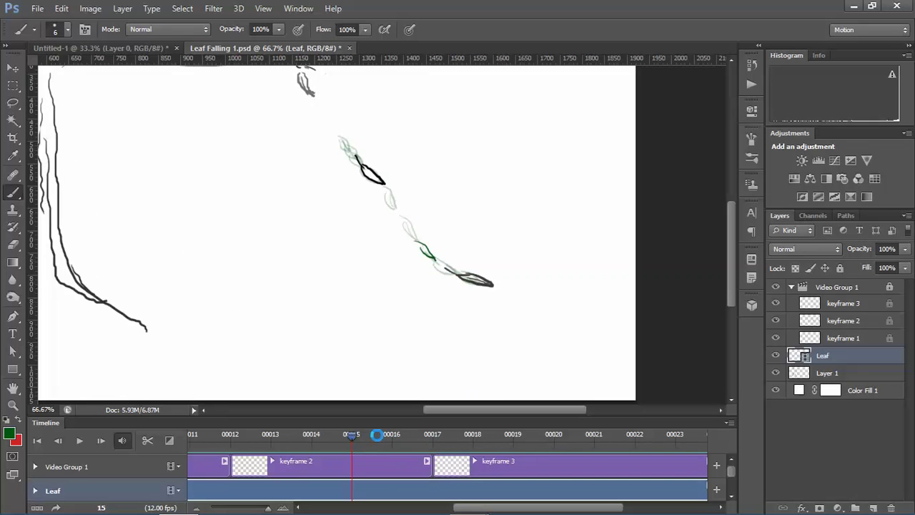
{"action": "key", "text": "Left"}
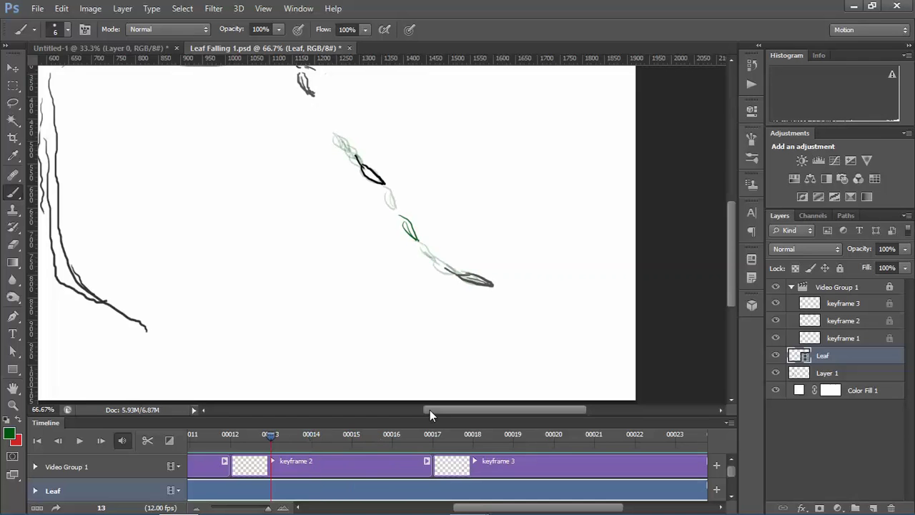
{"action": "key", "text": "Left"}
{"action": "key", "text": "Left"}
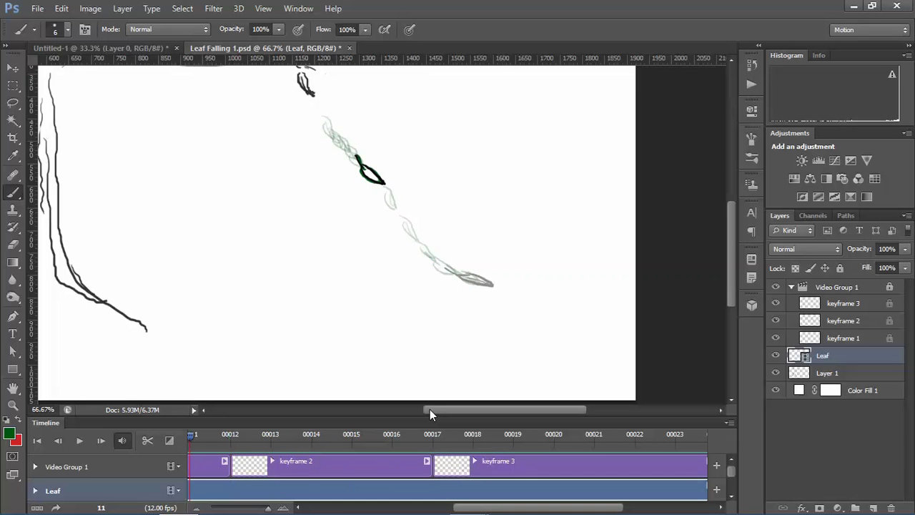
{"action": "key", "text": "Left"}
{"action": "key", "text": "Right"}
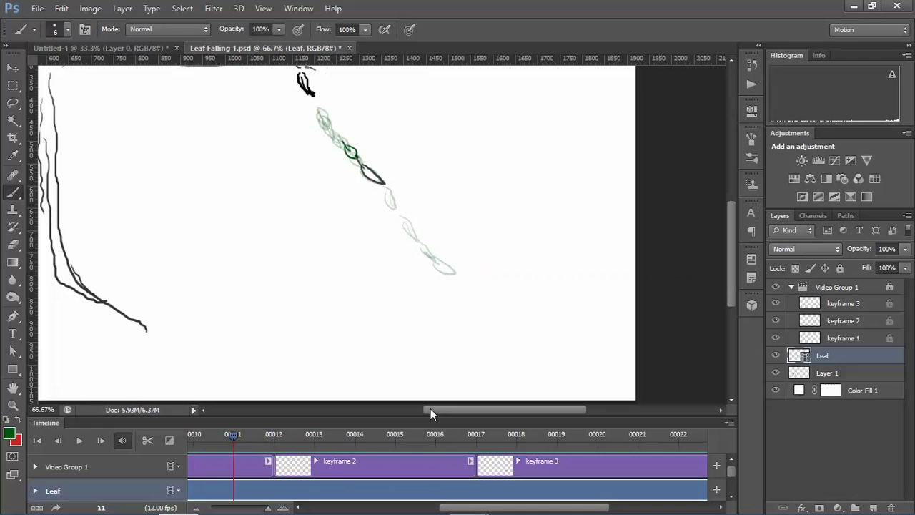
{"action": "key", "text": "Right"}
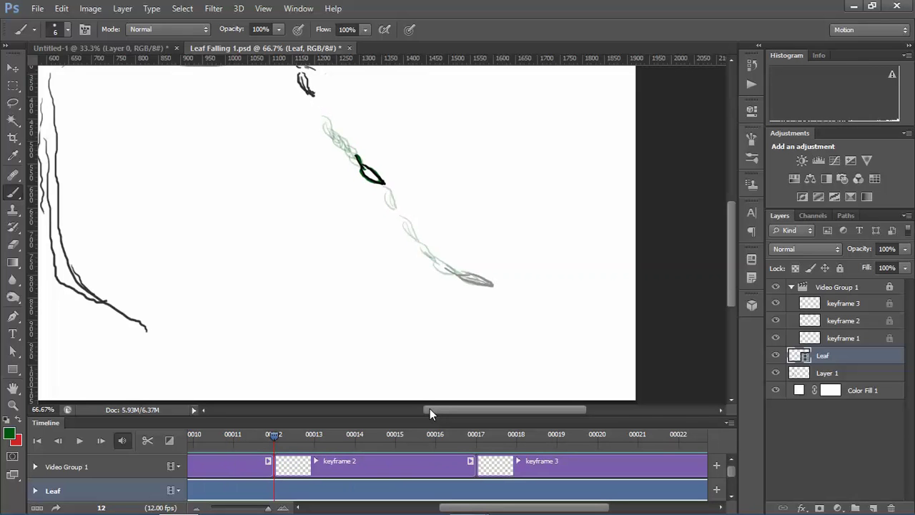
Erase the green leaf at frame 12 and redraw it over the keyframe 2 leaf.
{"action": "key", "text": "e"}
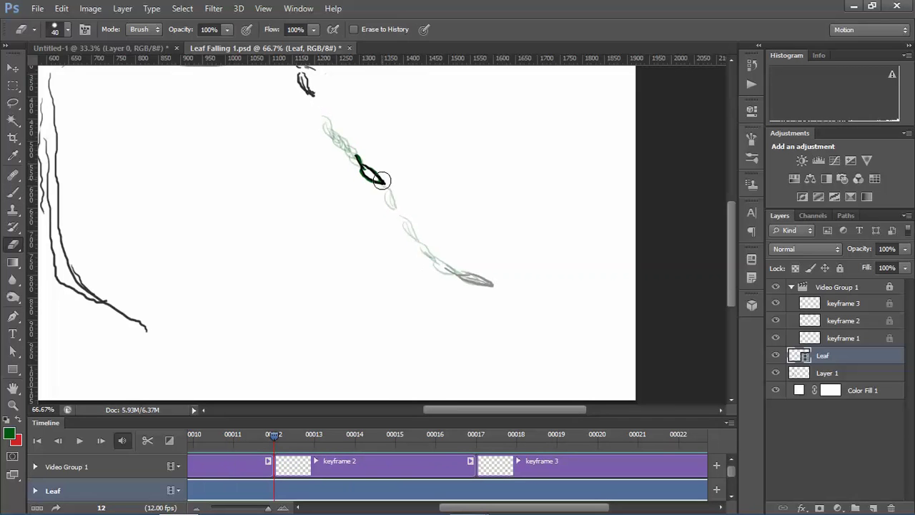
{"action": "mouse_move", "coordinate": [388, 181]}
{"action": "left_mouse_down"}
{"action": "mouse_move", "coordinate": [360, 172]}
{"action": "mouse_move", "coordinate": [361, 160]}
{"action": "left_mouse_up"}
{"action": "key", "text": "b"}
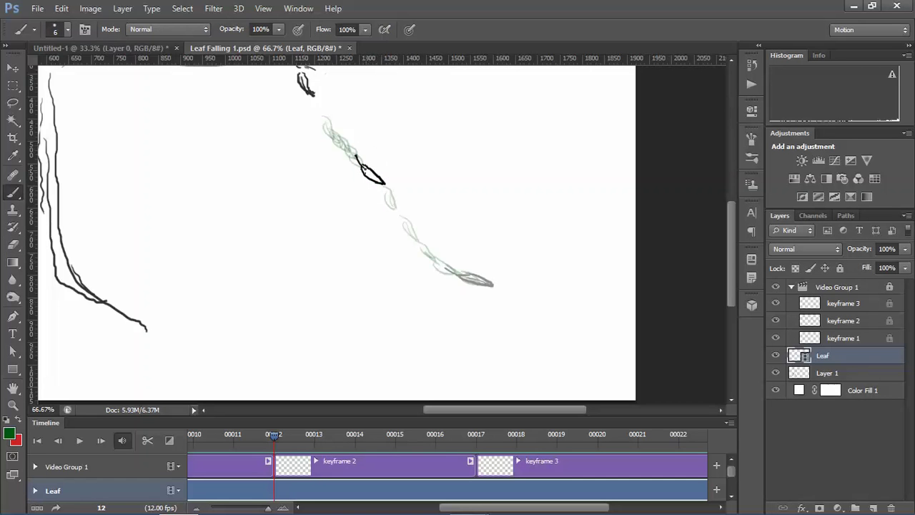
{"action": "left_click_drag", "start_coordinate": [359, 159], "coordinate": [372, 181]}
Unlock Video Group 1, reduce its opacity to about 53%, and lock the group again.
{"action": "left_click", "coordinate": [852, 293]}
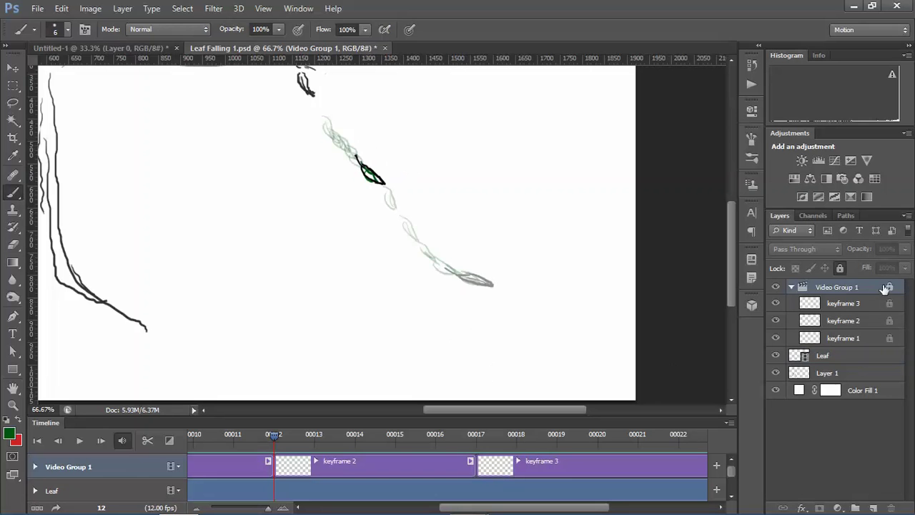
{"action": "double_click", "coordinate": [890, 287]}
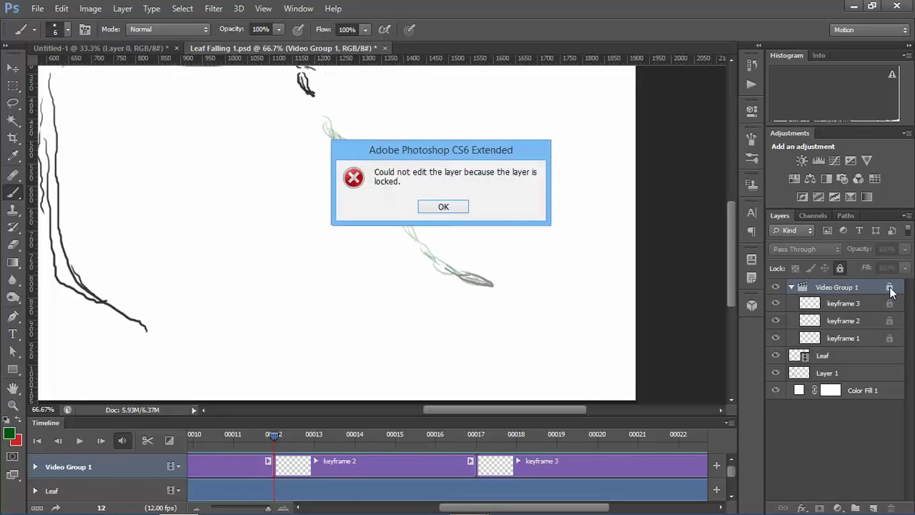
{"action": "left_click", "coordinate": [461, 206]}
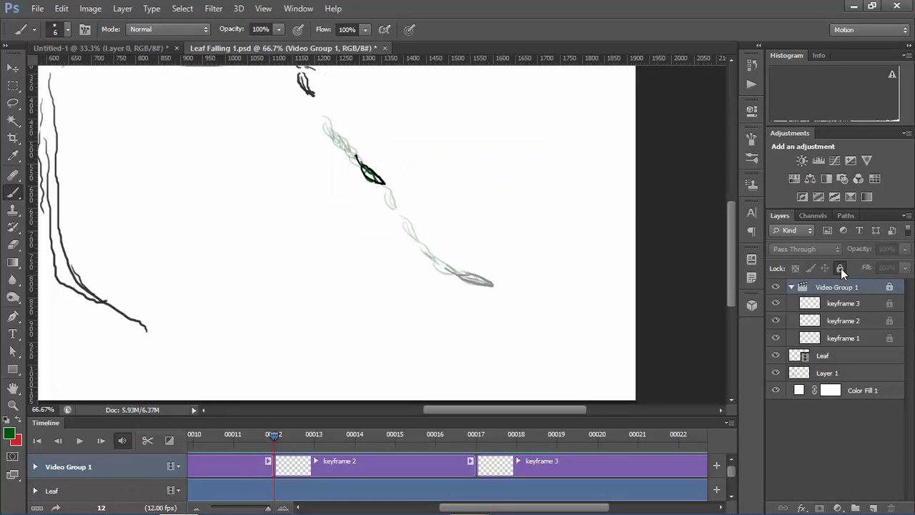
{"action": "left_click", "coordinate": [841, 268]}
{"action": "left_click", "coordinate": [904, 267]}
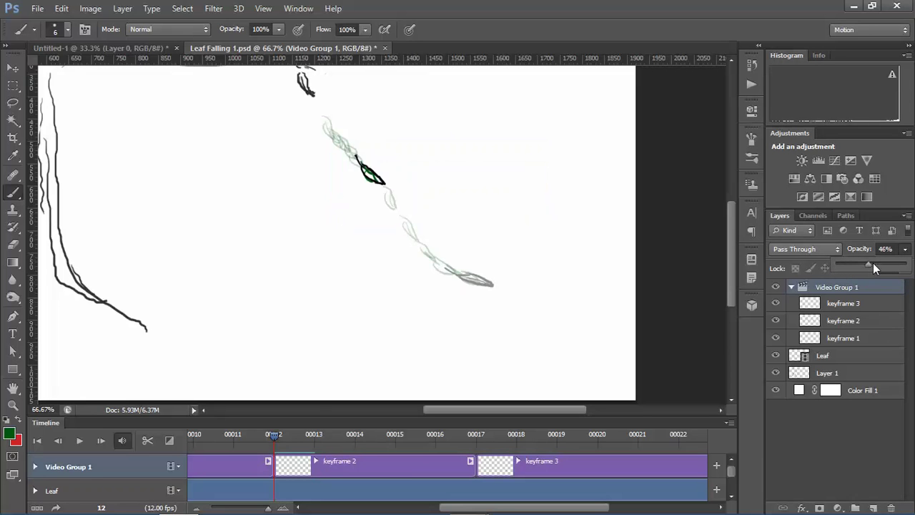
{"action": "left_click_drag", "start_coordinate": [870, 263], "coordinate": [875, 265]}
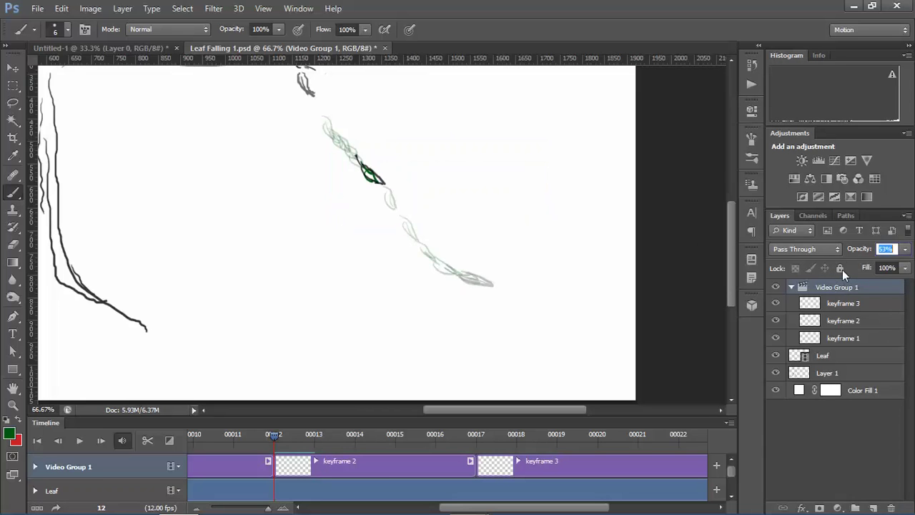
{"action": "left_click", "coordinate": [840, 268]}
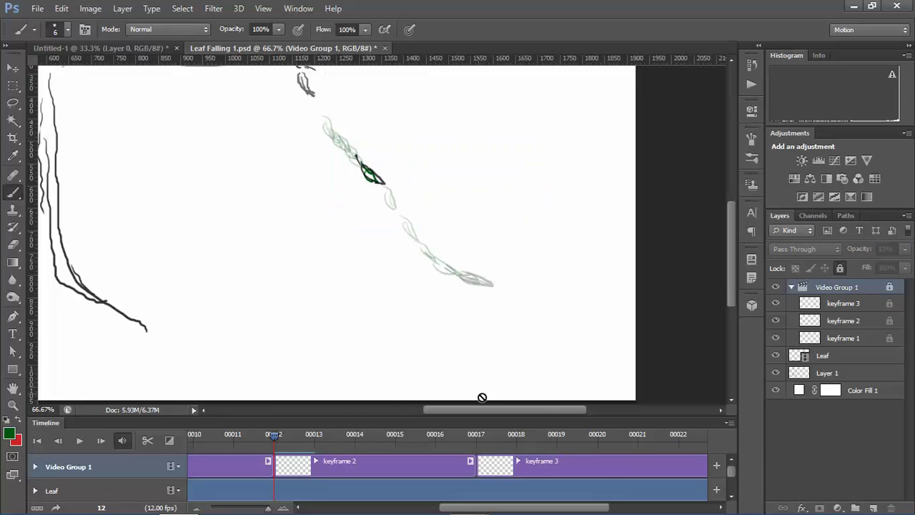
Draw the green leaf for frame 18 on the Leaf layer, slightly past the keyframe 3 leaf.
{"action": "left_click_drag", "start_coordinate": [490, 407], "coordinate": [540, 413]}
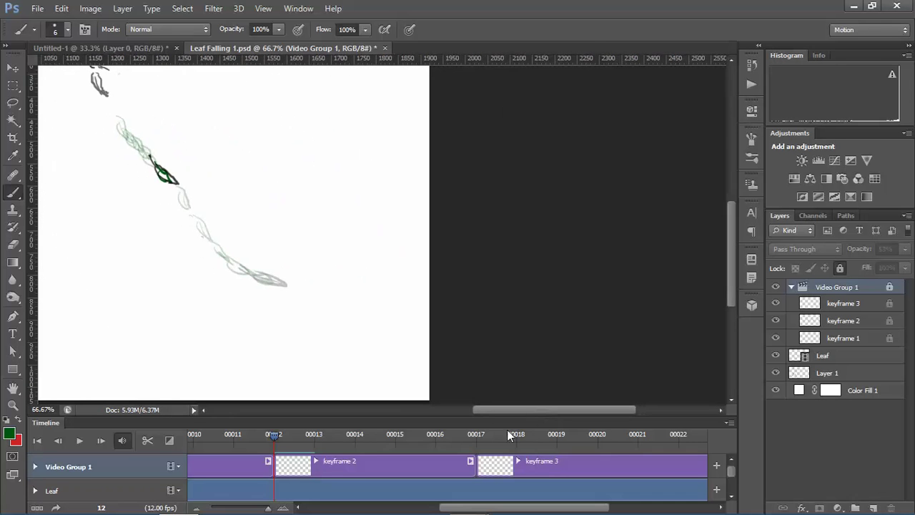
{"action": "left_click", "coordinate": [478, 437]}
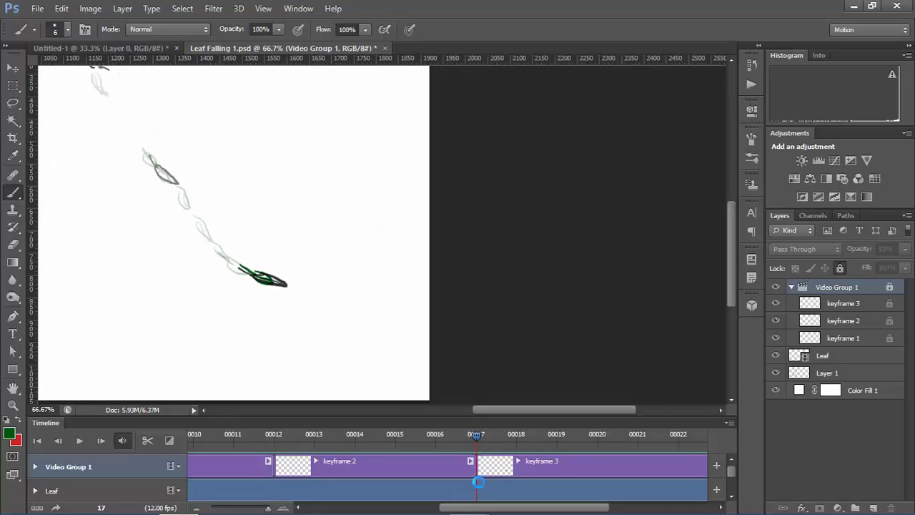
{"action": "left_click", "coordinate": [497, 492]}
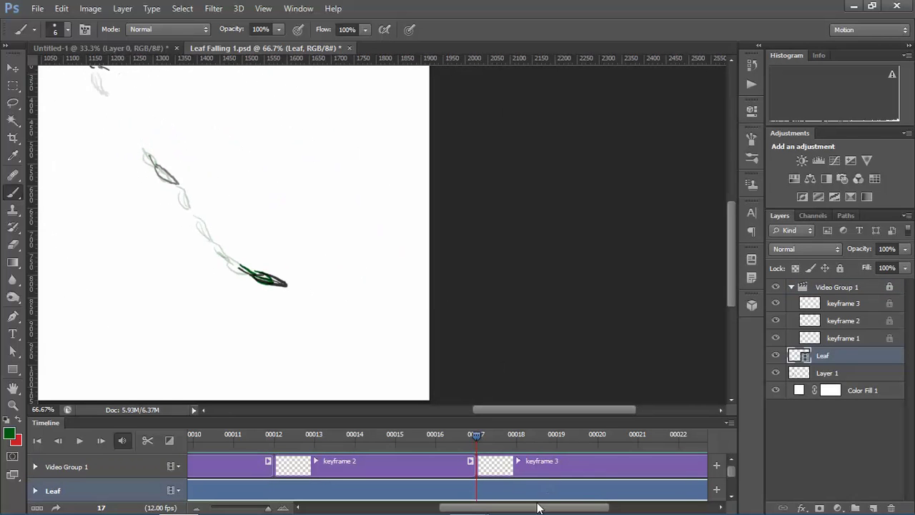
{"action": "left_click_drag", "start_coordinate": [540, 509], "coordinate": [572, 508]}
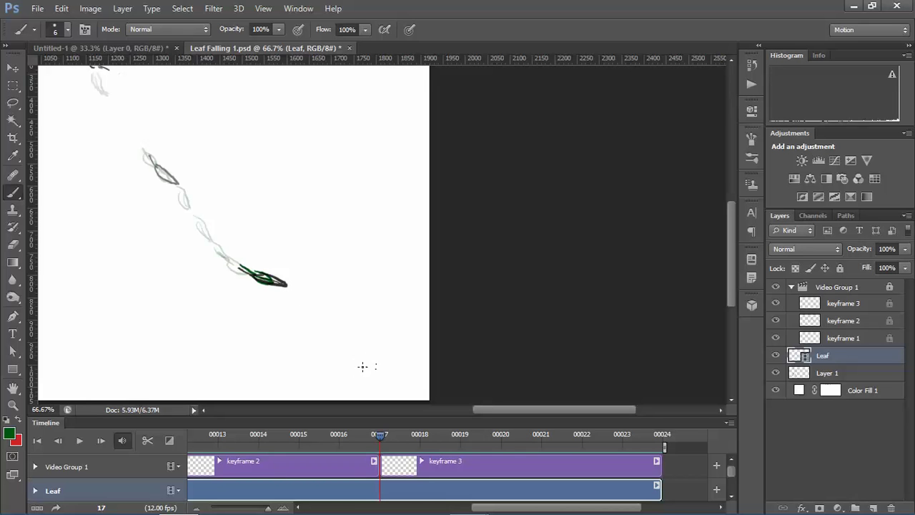
{"action": "key", "text": "Left"}
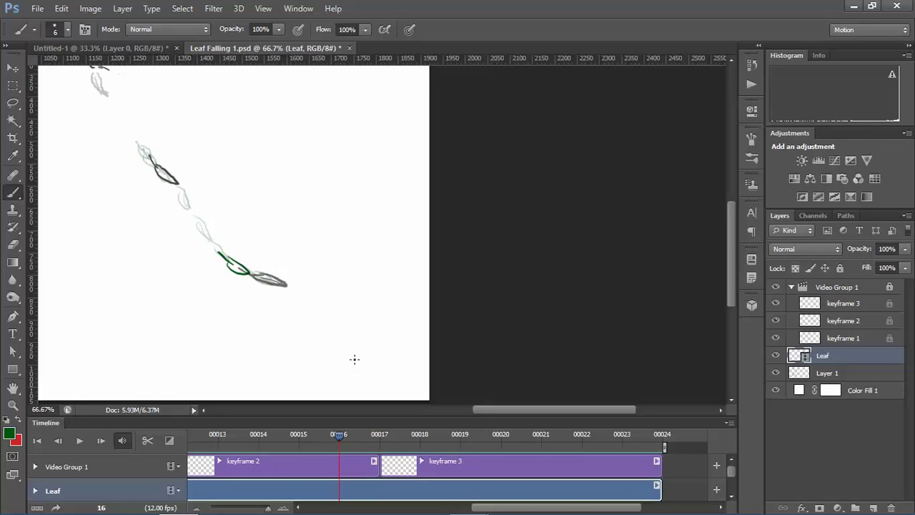
{"action": "key", "text": "Right"}
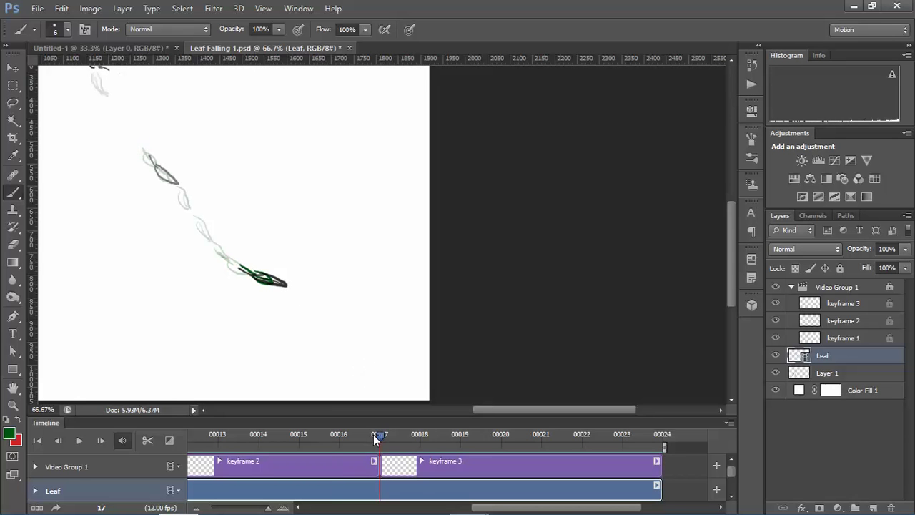
{"action": "key", "text": "Right"}
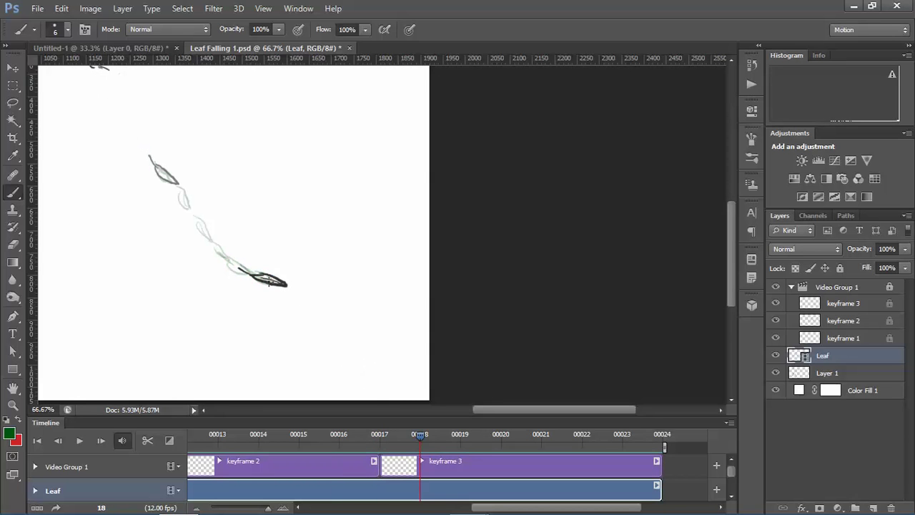
{"action": "mouse_move", "coordinate": [294, 288]}
{"action": "left_mouse_down"}
{"action": "mouse_move", "coordinate": [272, 283]}
{"action": "mouse_move", "coordinate": [296, 284]}
{"action": "left_mouse_up"}
Draw the green leaf at frame 19 beyond the frame 18 leaf, tilted slightly upward, and advance to frame 20.
{"action": "left_click", "coordinate": [453, 435]}
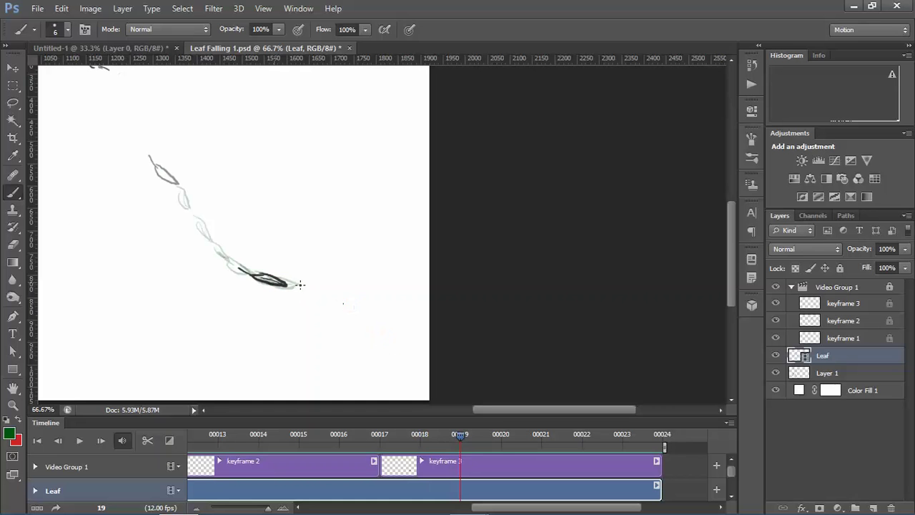
{"action": "left_click_drag", "start_coordinate": [322, 285], "coordinate": [307, 288]}
{"action": "left_click", "coordinate": [501, 437]}
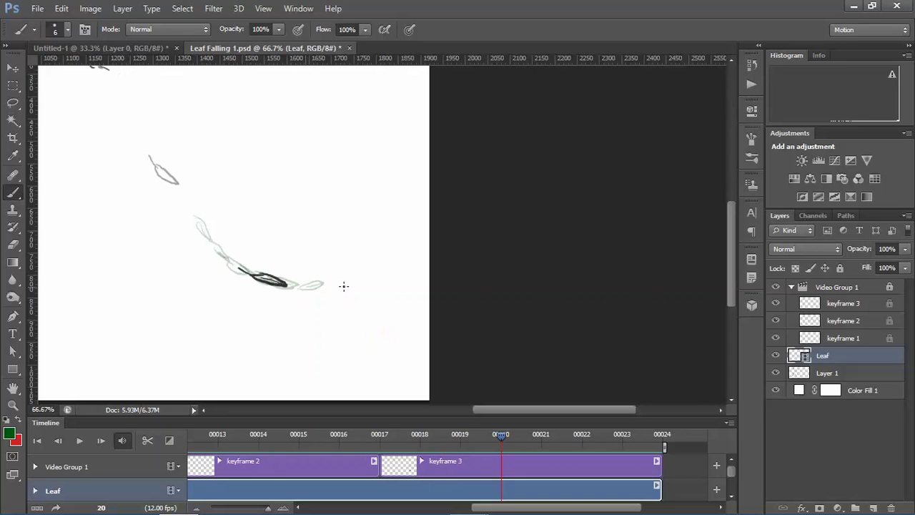
Draw the green leaves for frames 20 and 21, rising beyond the frame 19 leaf, and advance to frame 22.
{"action": "mouse_move", "coordinate": [355, 273]}
{"action": "left_mouse_down"}
{"action": "mouse_move", "coordinate": [338, 278]}
{"action": "mouse_move", "coordinate": [359, 270]}
{"action": "mouse_move", "coordinate": [349, 277]}
{"action": "left_mouse_up"}
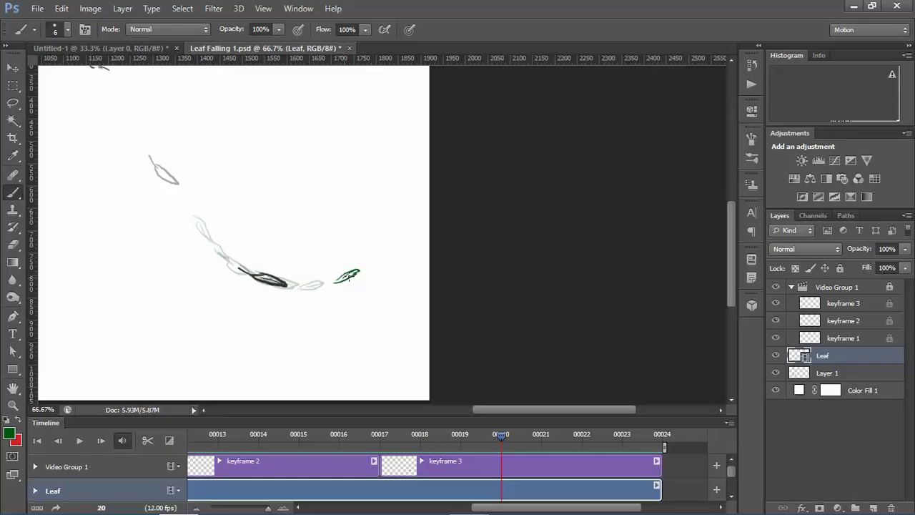
{"action": "left_click", "coordinate": [545, 437]}
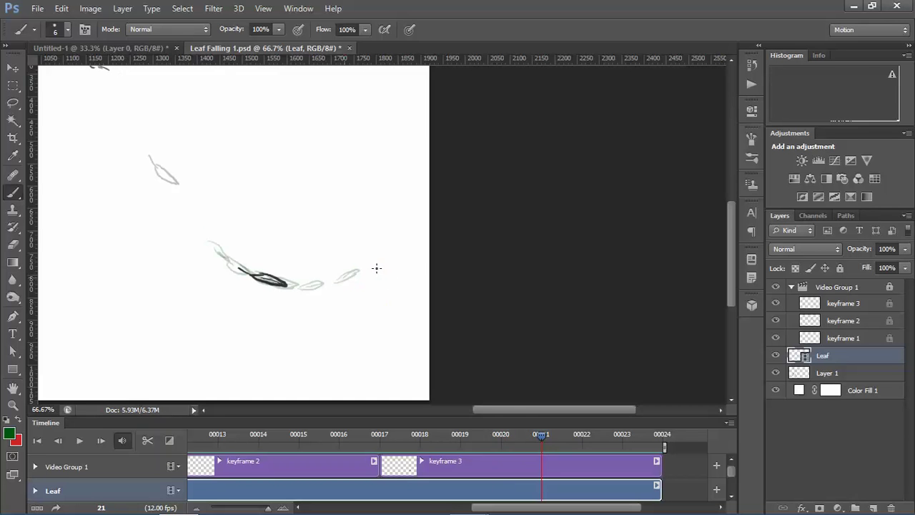
{"action": "left_click_drag", "start_coordinate": [388, 263], "coordinate": [369, 266]}
{"action": "left_click_drag", "start_coordinate": [374, 264], "coordinate": [402, 264]}
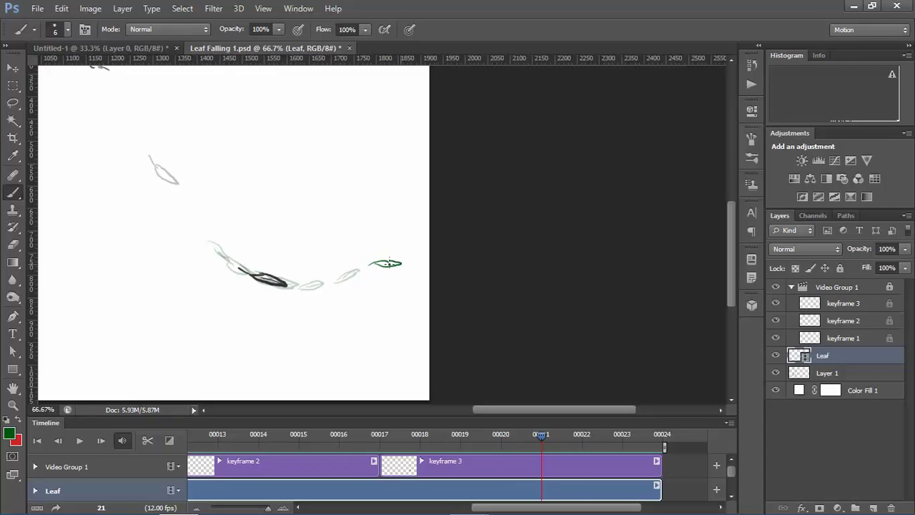
{"action": "left_click", "coordinate": [580, 437]}
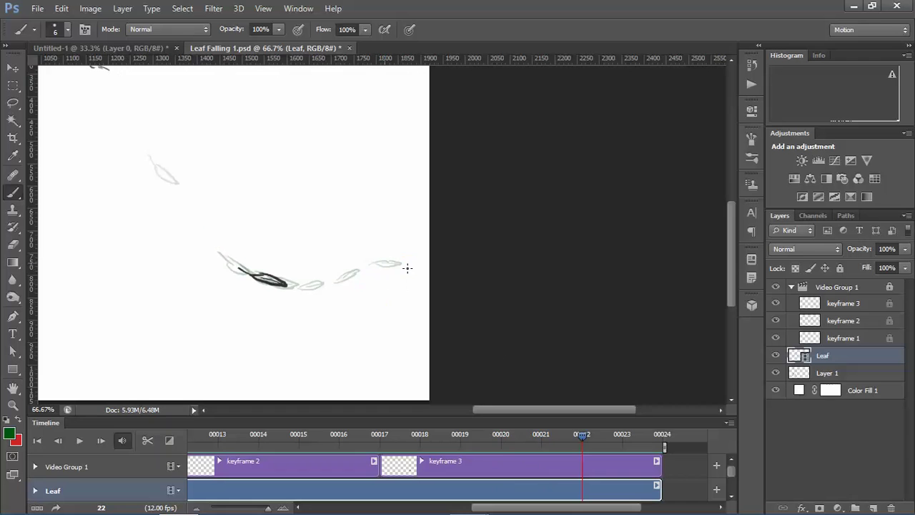
{"action": "left_click_drag", "start_coordinate": [407, 268], "coordinate": [415, 279]}
{"action": "key", "text": "ctrl+z"}
{"action": "key", "text": "ctrl+z"}
{"action": "key", "text": "e"}
{"action": "mouse_move", "coordinate": [408, 265]}
{"action": "left_mouse_down"}
{"action": "mouse_move", "coordinate": [419, 292]}
{"action": "mouse_move", "coordinate": [415, 272]}
{"action": "left_mouse_up"}
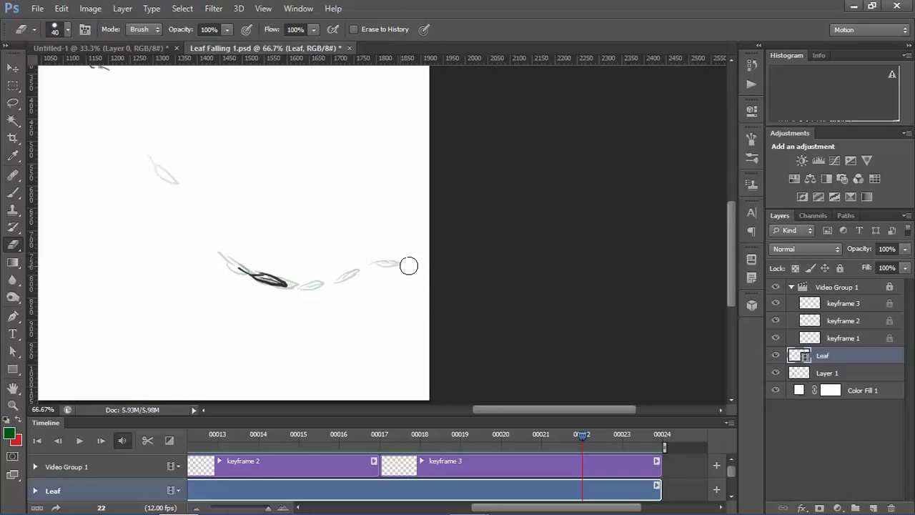
Draw the green leaves for frames 22 and 23 on the Leaf layer, curving the path downward near the canvas's right edge.
{"action": "key", "text": "b"}
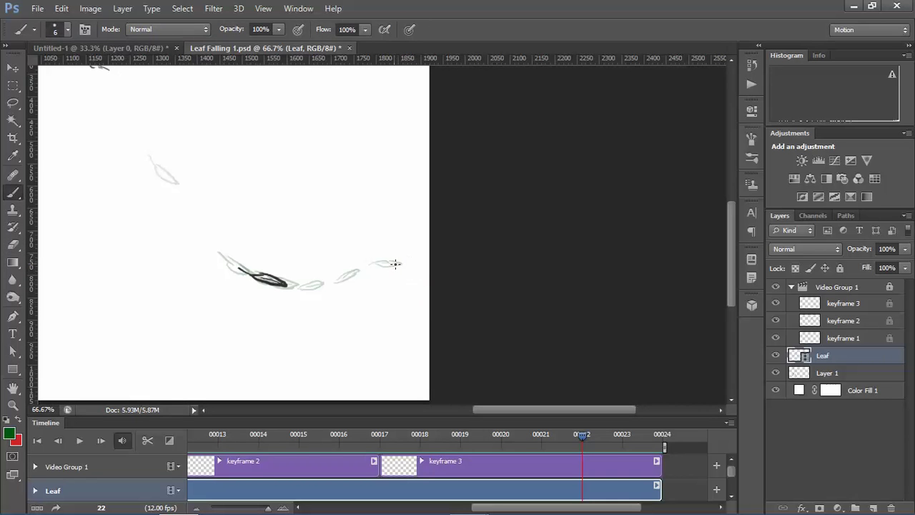
{"action": "mouse_move", "coordinate": [396, 264]}
{"action": "left_mouse_down"}
{"action": "mouse_move", "coordinate": [407, 281]}
{"action": "mouse_move", "coordinate": [388, 262]}
{"action": "mouse_move", "coordinate": [408, 275]}
{"action": "mouse_move", "coordinate": [403, 281]}
{"action": "left_mouse_up"}
{"action": "left_click", "coordinate": [623, 438]}
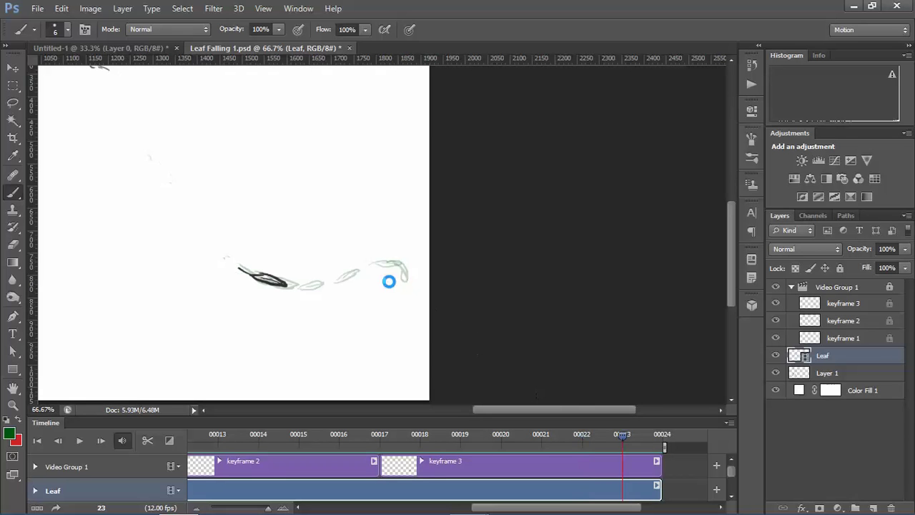
{"action": "mouse_move", "coordinate": [405, 283]}
{"action": "left_mouse_down"}
{"action": "mouse_move", "coordinate": [410, 299]}
{"action": "mouse_move", "coordinate": [399, 301]}
{"action": "left_mouse_up"}
{"action": "key", "text": "ctrl+z"}
{"action": "left_click_drag", "start_coordinate": [728, 296], "coordinate": [726, 320]}
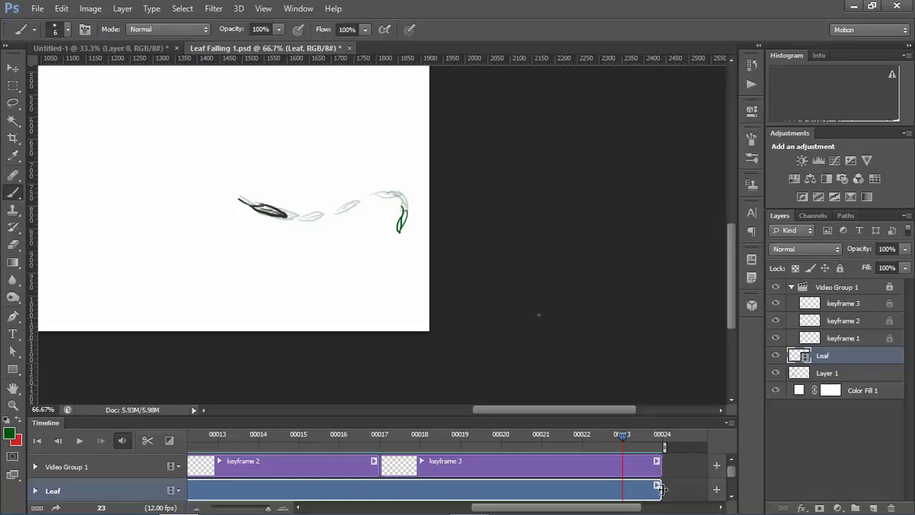
Extend the Leaf clip to frame 25 and draw a green leaf at frame 24 below the frame 23 leaf.
{"action": "left_click_drag", "start_coordinate": [659, 489], "coordinate": [701, 489]}
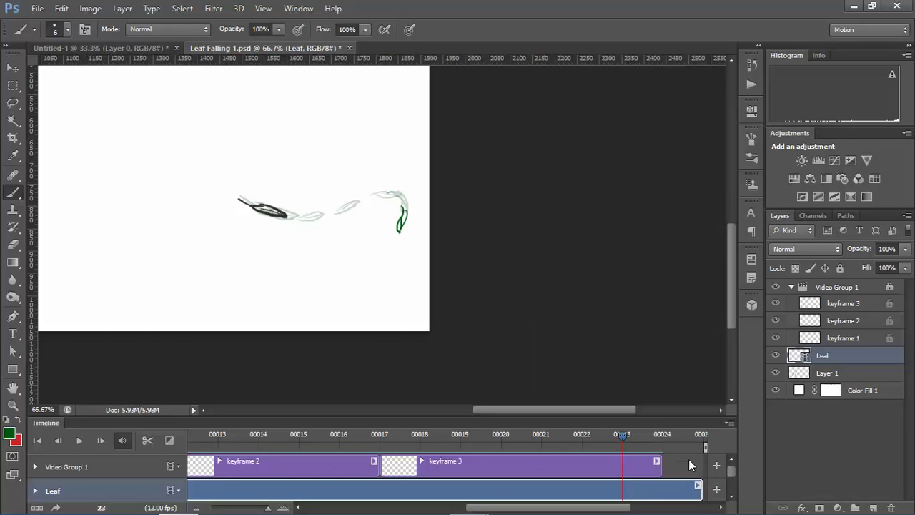
{"action": "key", "text": "Right"}
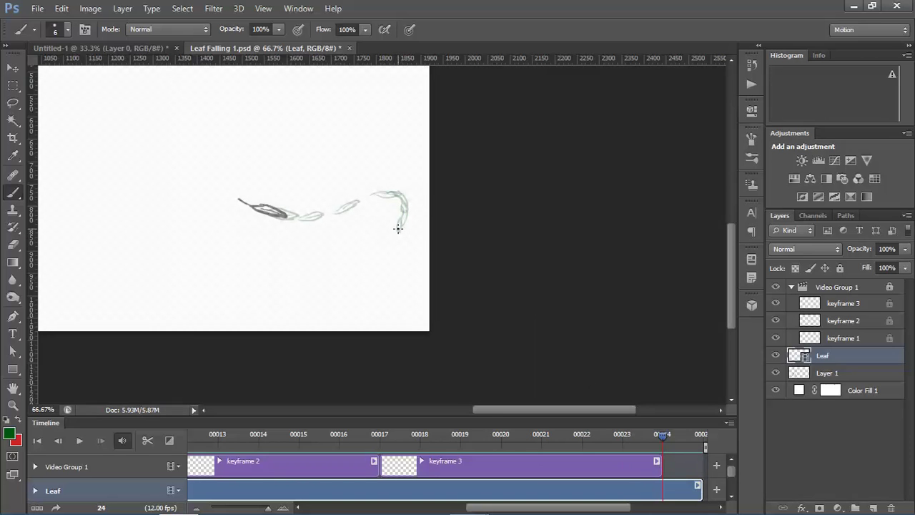
{"action": "mouse_move", "coordinate": [398, 224]}
{"action": "left_mouse_down"}
{"action": "mouse_move", "coordinate": [400, 239]}
{"action": "mouse_move", "coordinate": [405, 228]}
{"action": "mouse_move", "coordinate": [415, 247]}
{"action": "left_mouse_up"}
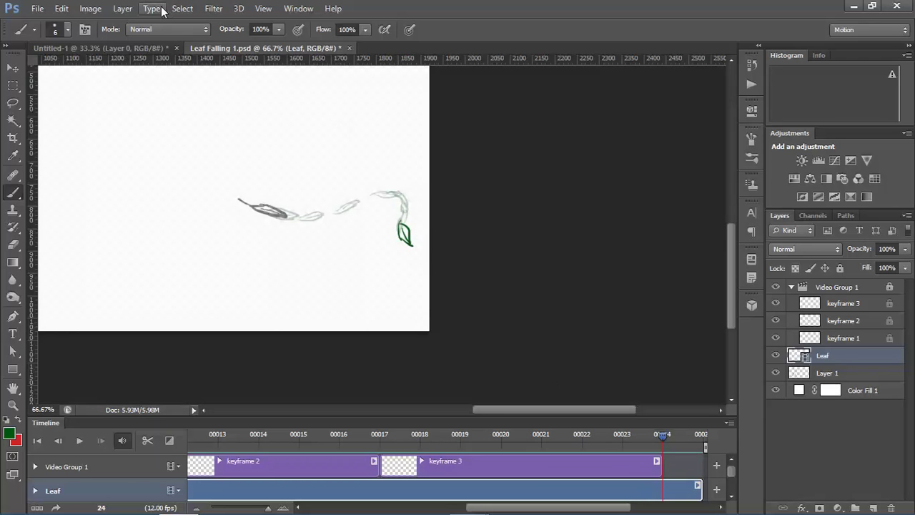
Insert a blank video frame at frame 24 of the Leaf layer and redraw the green leaf below the frame 23 leaf.
{"action": "left_click", "coordinate": [127, 9]}
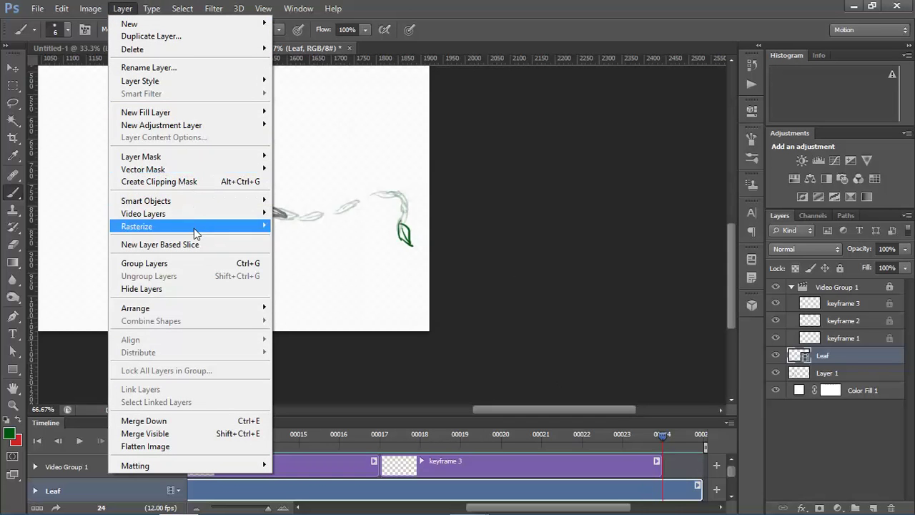
{"action": "mouse_move", "coordinate": [217, 217]}
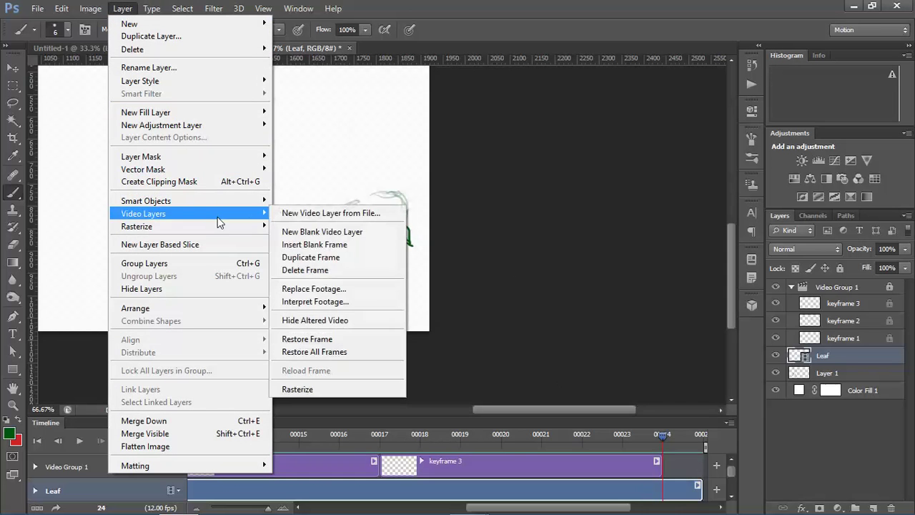
{"action": "left_click", "coordinate": [315, 246]}
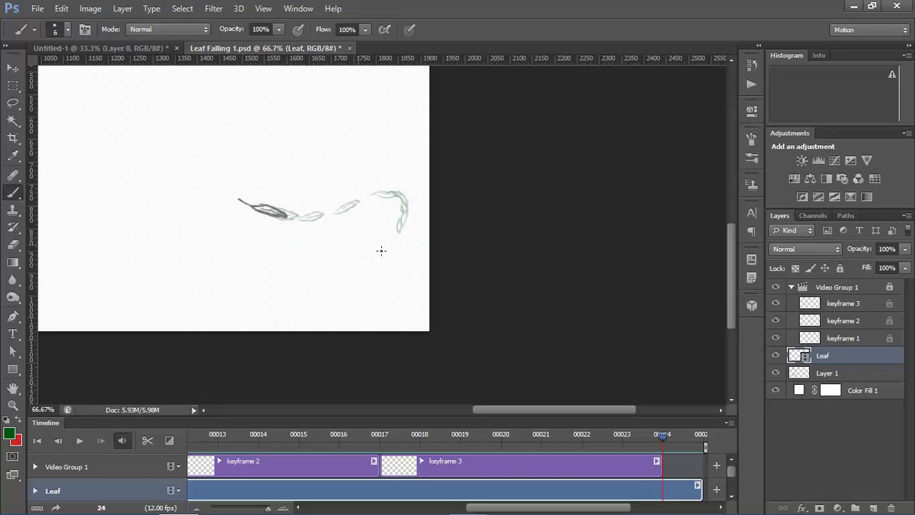
{"action": "mouse_move", "coordinate": [662, 439]}
{"action": "left_mouse_down"}
{"action": "mouse_move", "coordinate": [624, 433]}
{"action": "mouse_move", "coordinate": [663, 435]}
{"action": "left_mouse_up"}
{"action": "key", "text": "Left"}
{"action": "key", "text": "Right"}
{"action": "left_click_drag", "start_coordinate": [399, 225], "coordinate": [414, 241]}
Extend the Leaf clip to frame 26 and move the playhead to frame 25.
{"action": "left_click_drag", "start_coordinate": [595, 510], "coordinate": [613, 510]}
{"action": "scroll", "coordinate": [730, 473], "scroll_direction": "down", "scroll_amount": 2}
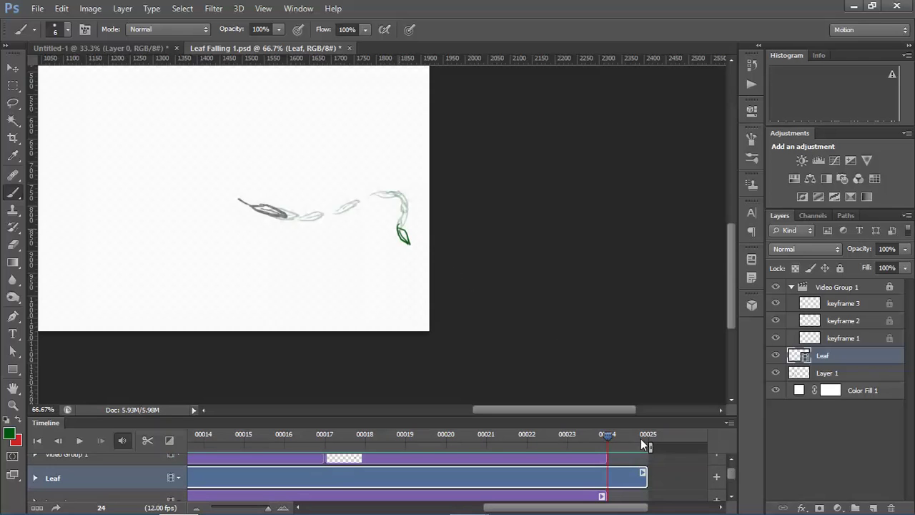
{"action": "left_click", "coordinate": [642, 475]}
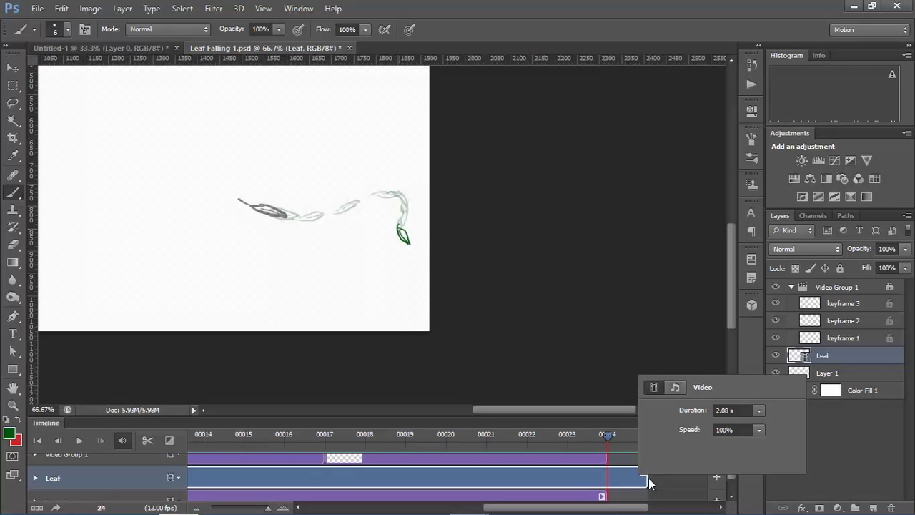
{"action": "left_click_drag", "start_coordinate": [644, 480], "coordinate": [679, 477]}
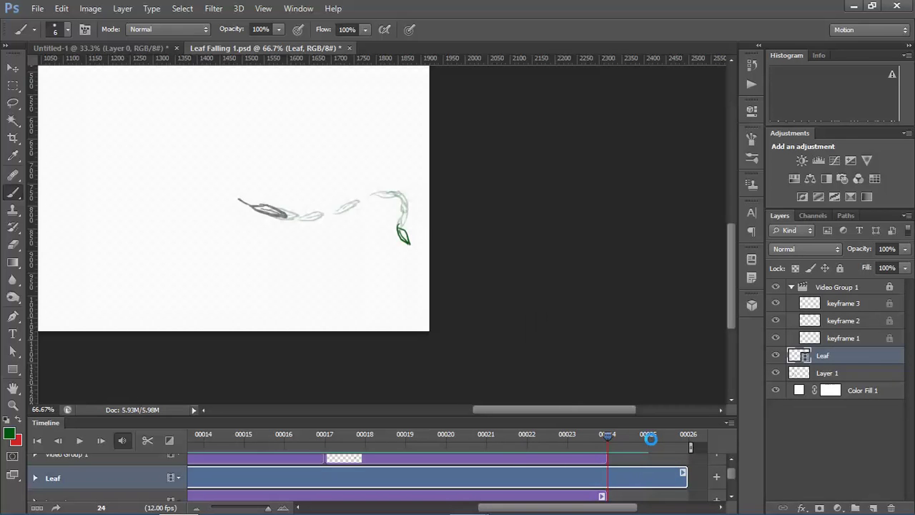
{"action": "left_click", "coordinate": [649, 436]}
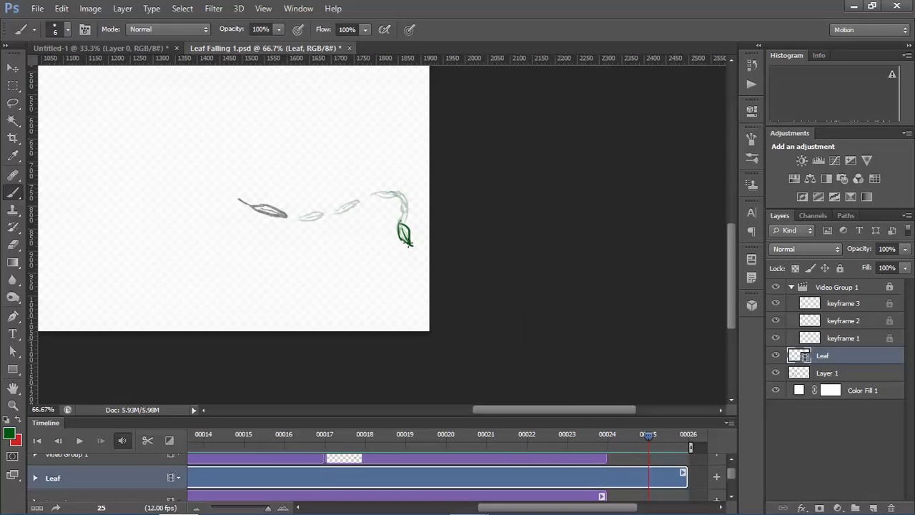
Compare frames 23 to 25, erase the leftover leaf at frame 25, and redraw it farther down toward the canvas's right edge.
{"action": "left_click", "coordinate": [610, 438]}
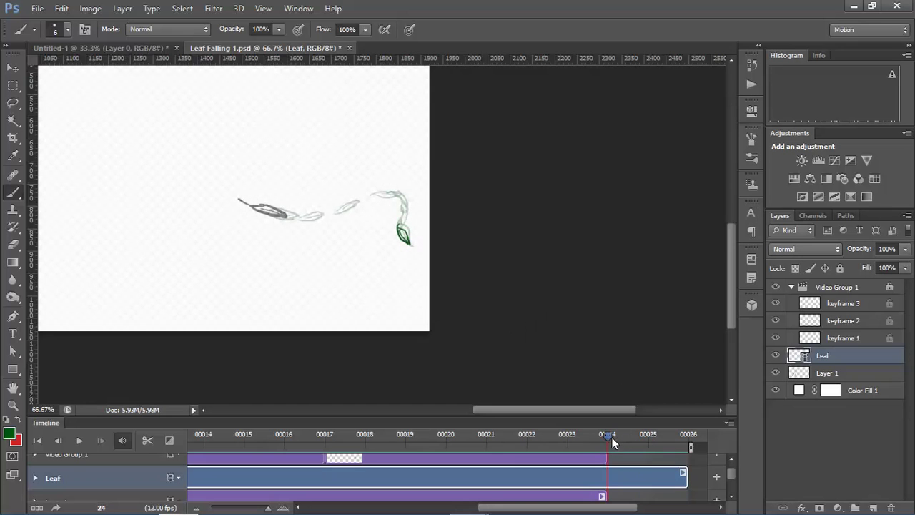
{"action": "left_click", "coordinate": [575, 436]}
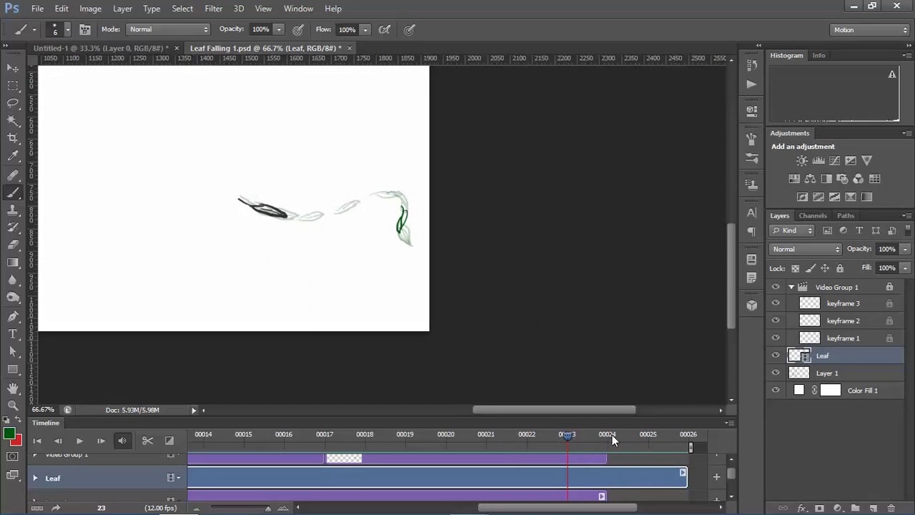
{"action": "left_click", "coordinate": [612, 435]}
{"action": "left_click", "coordinate": [647, 437]}
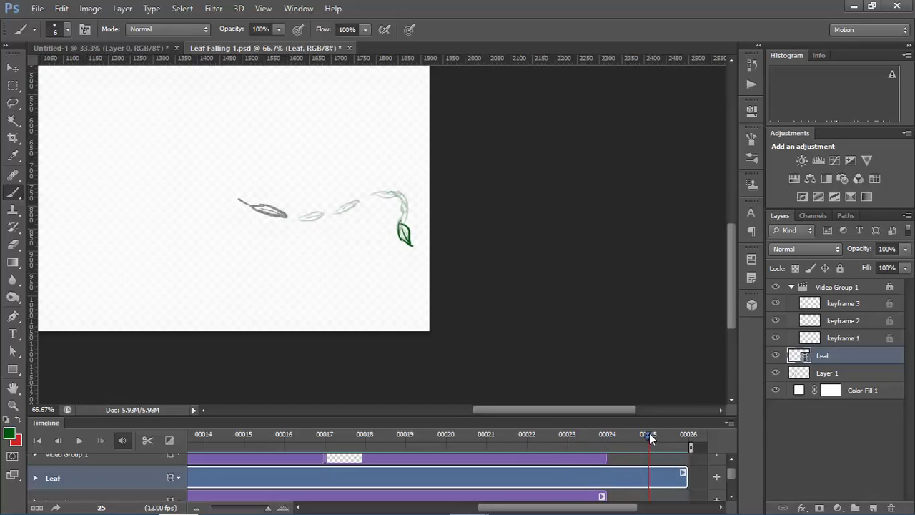
{"action": "key", "text": "e"}
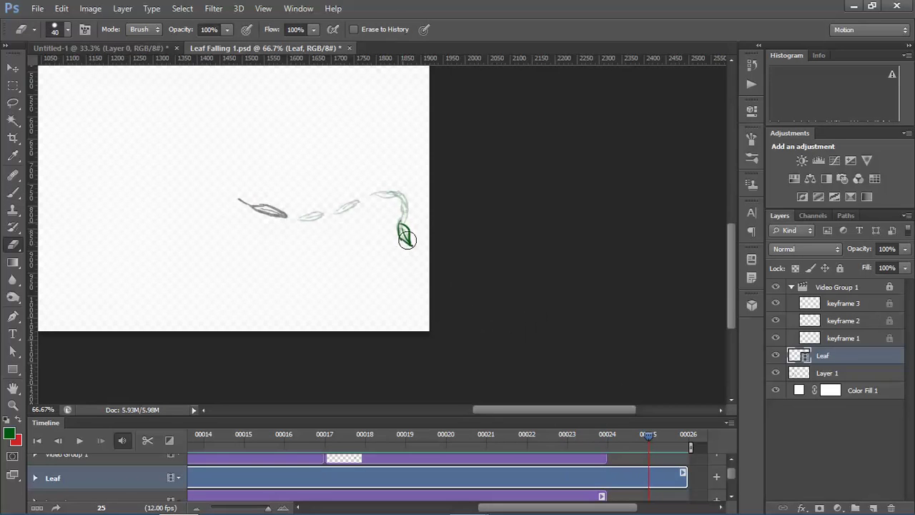
{"action": "mouse_move", "coordinate": [407, 239]}
{"action": "left_mouse_down"}
{"action": "mouse_move", "coordinate": [401, 229]}
{"action": "mouse_move", "coordinate": [419, 250]}
{"action": "left_mouse_up"}
{"action": "key", "text": "b"}
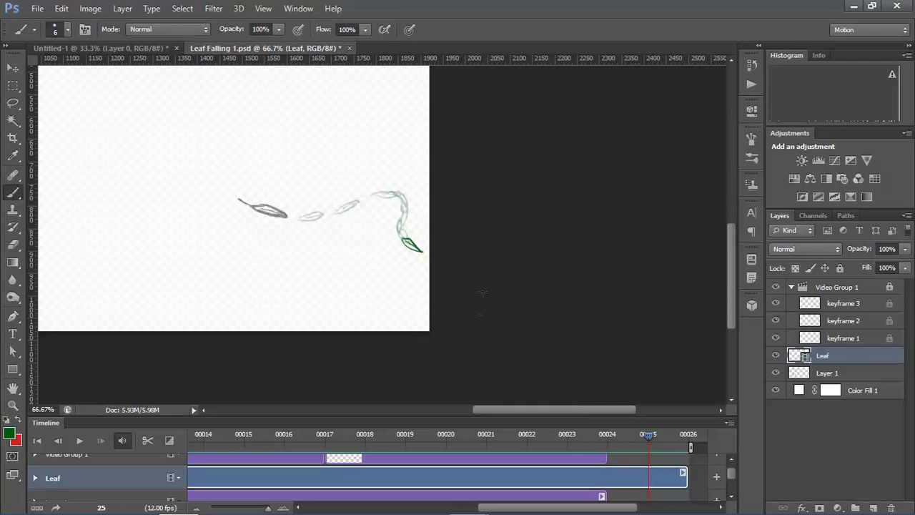
Extend the Leaf clip to frame 27 and draw the frame 26 leaf running off the canvas's right edge.
{"action": "left_click_drag", "start_coordinate": [685, 478], "coordinate": [613, 478]}
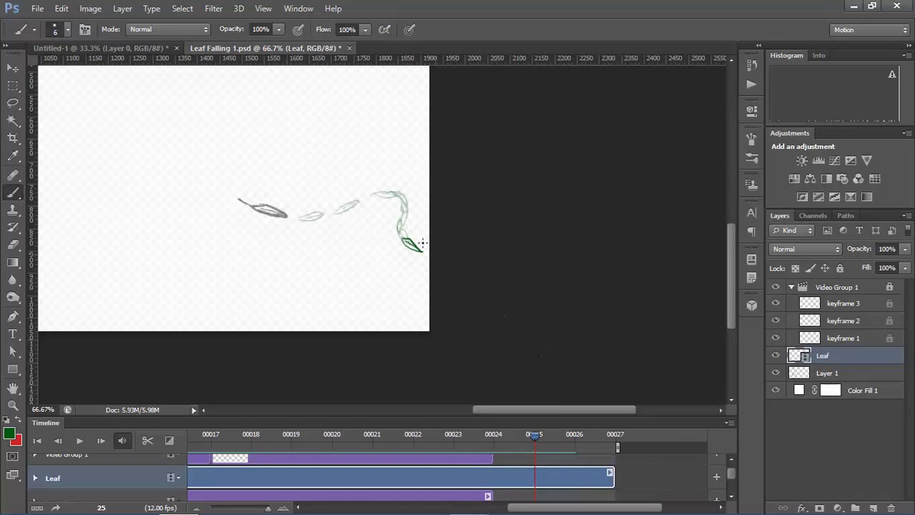
{"action": "key", "text": "Right"}
{"action": "mouse_move", "coordinate": [427, 252]}
{"action": "left_mouse_down"}
{"action": "mouse_move", "coordinate": [412, 250]}
{"action": "mouse_move", "coordinate": [434, 254]}
{"action": "mouse_move", "coordinate": [415, 243]}
{"action": "mouse_move", "coordinate": [424, 251]}
{"action": "left_mouse_up"}
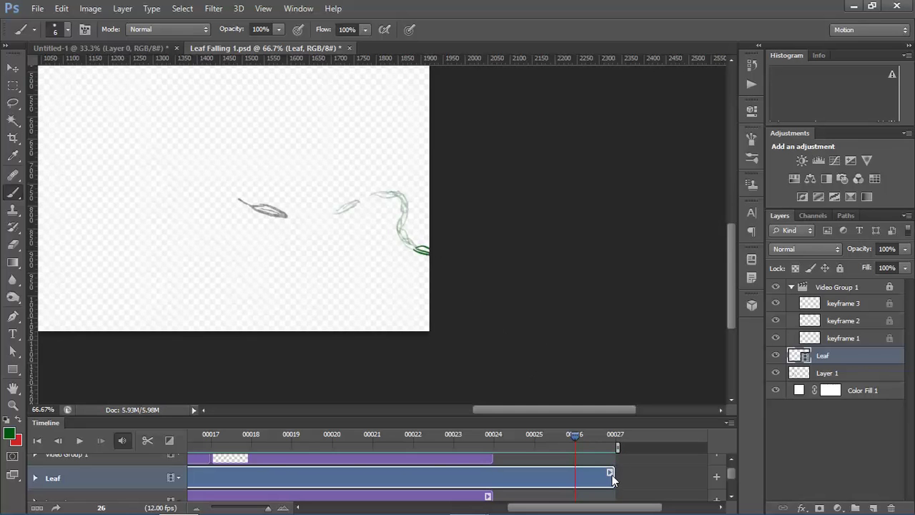
Extend the Leaf clip to frame 32, leaving frames 27 and 28 empty, with the playhead at frame 28.
{"action": "left_click_drag", "start_coordinate": [615, 475], "coordinate": [654, 473]}
{"action": "left_click", "coordinate": [616, 434]}
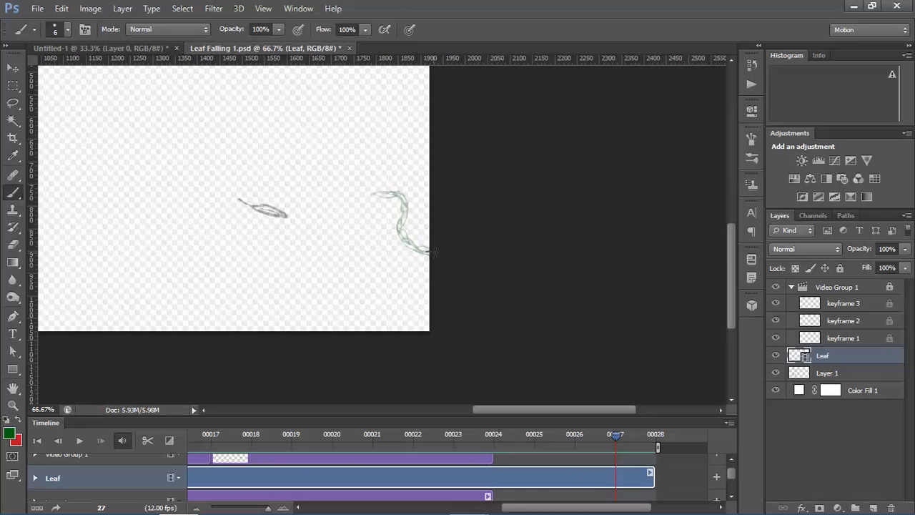
{"action": "mouse_move", "coordinate": [653, 473]}
{"action": "left_mouse_down"}
{"action": "mouse_move", "coordinate": [705, 474]}
{"action": "mouse_move", "coordinate": [648, 474]}
{"action": "left_mouse_up"}
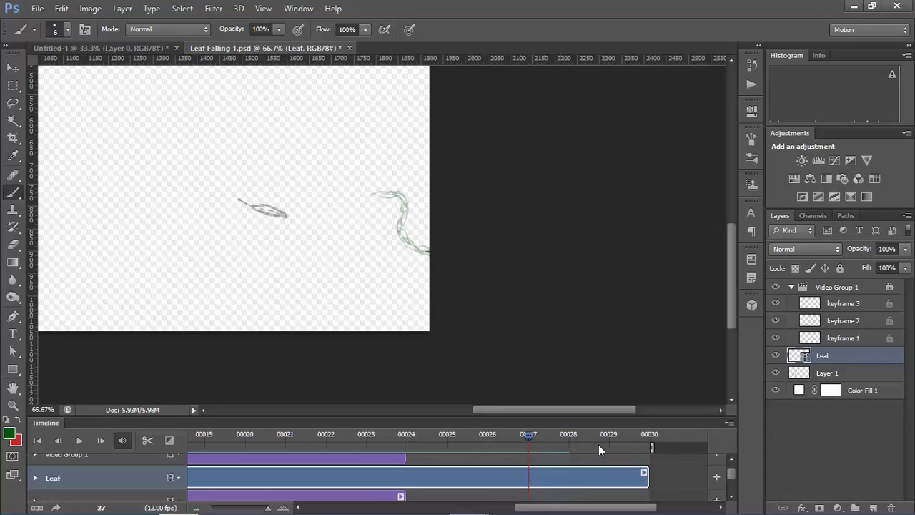
{"action": "left_click", "coordinate": [569, 437]}
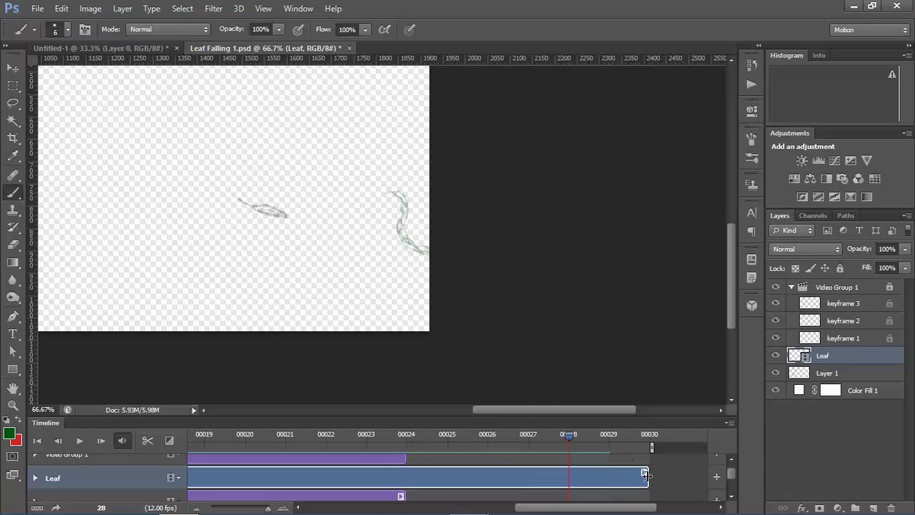
{"action": "left_click_drag", "start_coordinate": [648, 475], "coordinate": [669, 476]}
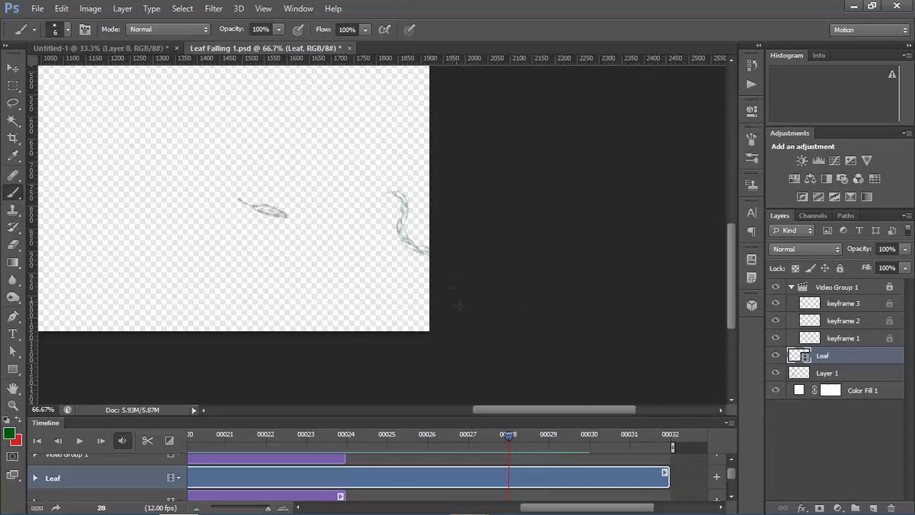
Hide Video Group 1 and extend the Layer 1 tree clip to frame 32.
{"action": "scroll", "coordinate": [481, 310], "scroll_direction": "down", "scroll_amount": 4}
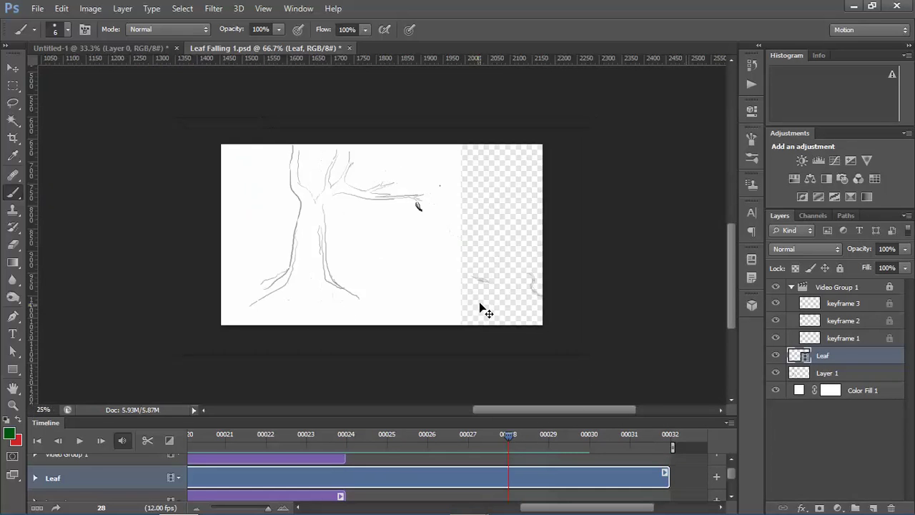
{"action": "scroll", "coordinate": [480, 310], "scroll_direction": "up", "scroll_amount": 2}
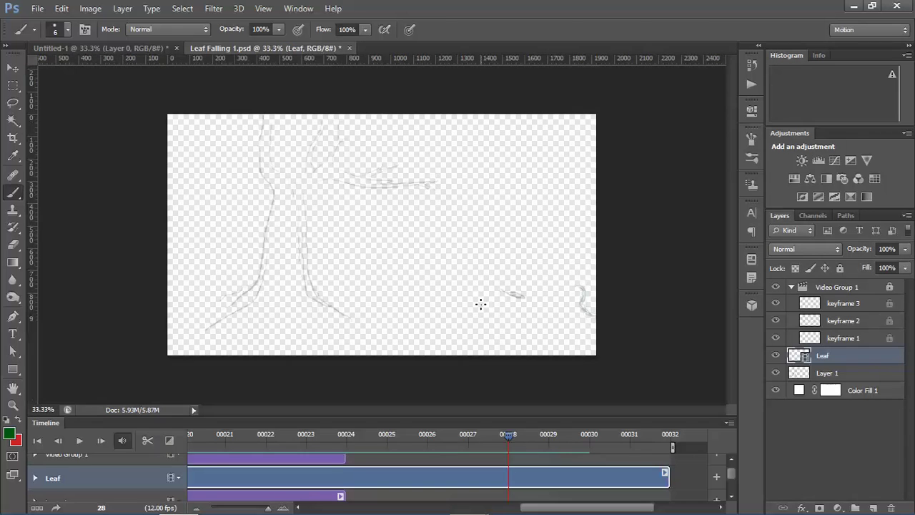
{"action": "left_click", "coordinate": [775, 287]}
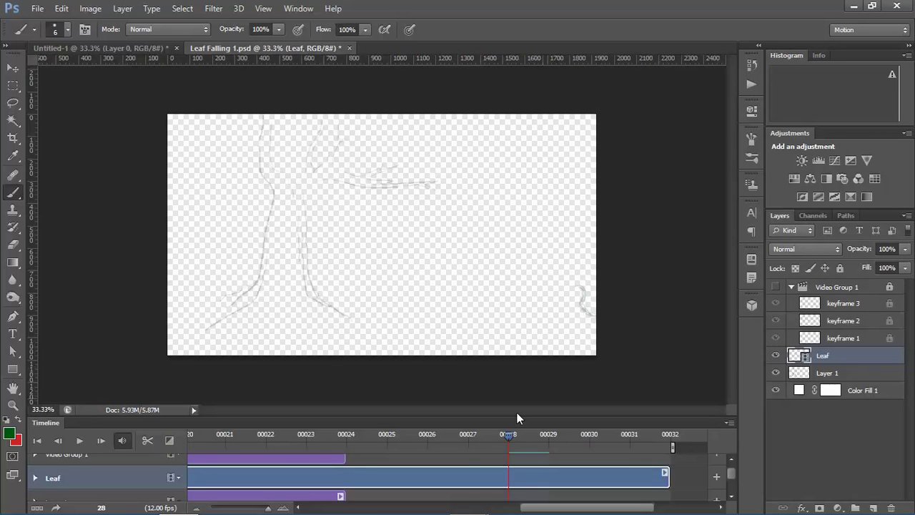
{"action": "left_click_drag", "start_coordinate": [344, 496], "coordinate": [668, 496]}
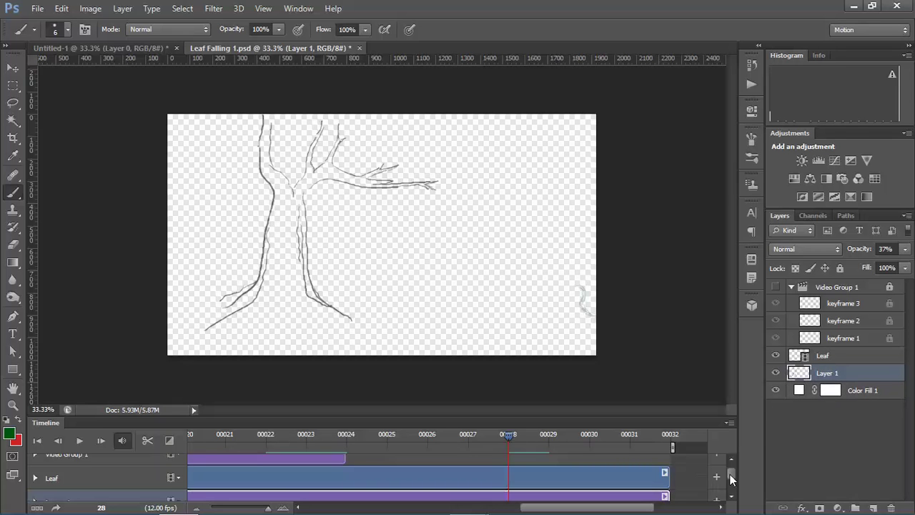
Extend the Color Fill 1 background clip to frame 32 in the timeline.
{"action": "left_click_drag", "start_coordinate": [730, 474], "coordinate": [730, 484]}
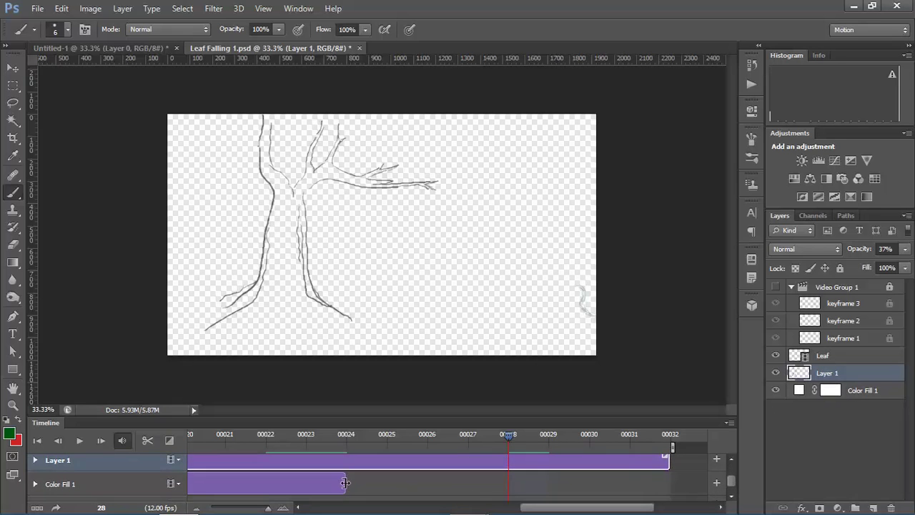
{"action": "left_click", "coordinate": [409, 485]}
{"action": "left_click", "coordinate": [343, 485]}
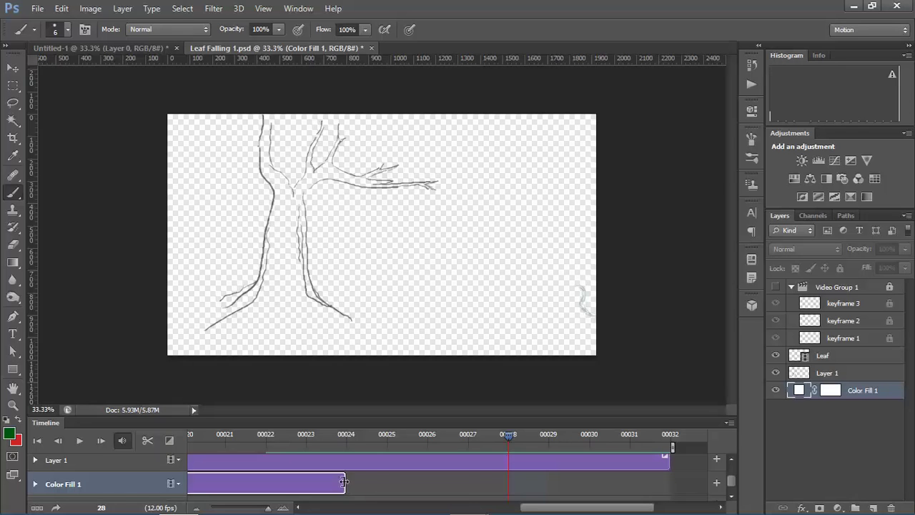
{"action": "left_click_drag", "start_coordinate": [344, 482], "coordinate": [657, 484]}
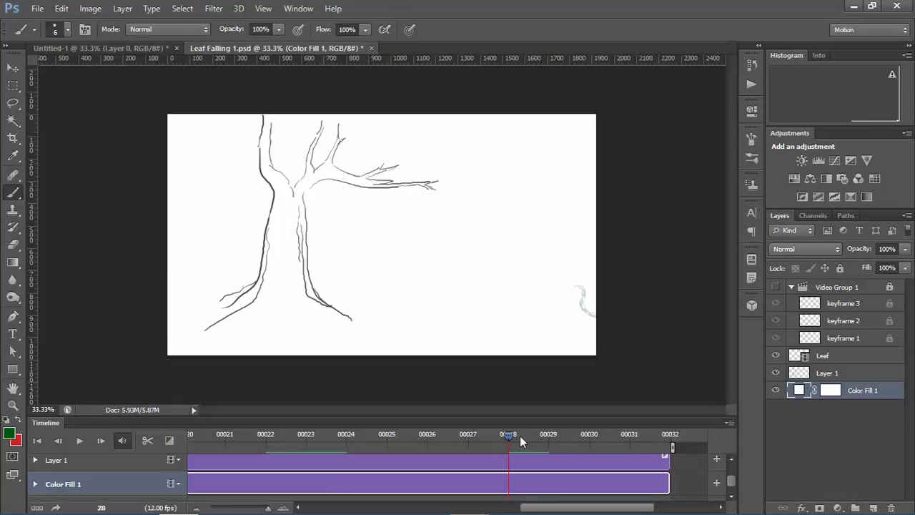
Disable onion skins and play back the whole falling-leaf animation, stopping at frame 12.
{"action": "left_click", "coordinate": [730, 423]}
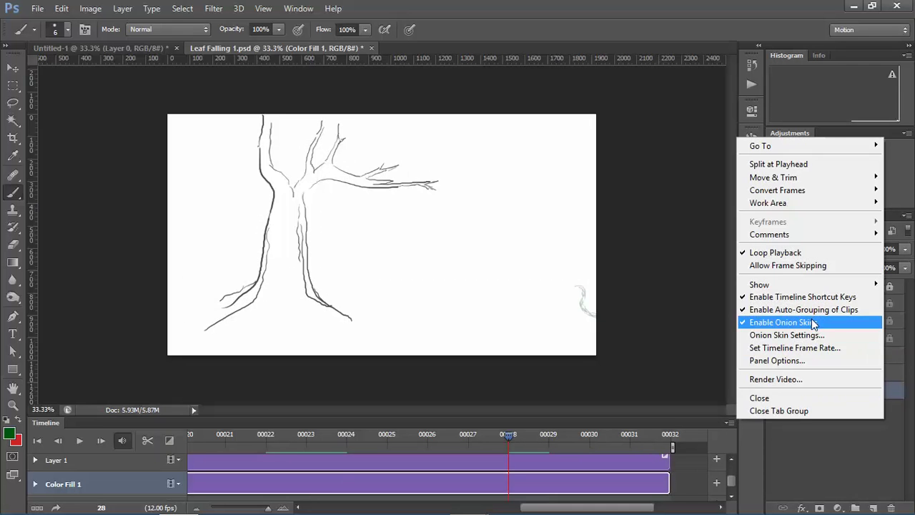
{"action": "left_click", "coordinate": [815, 324]}
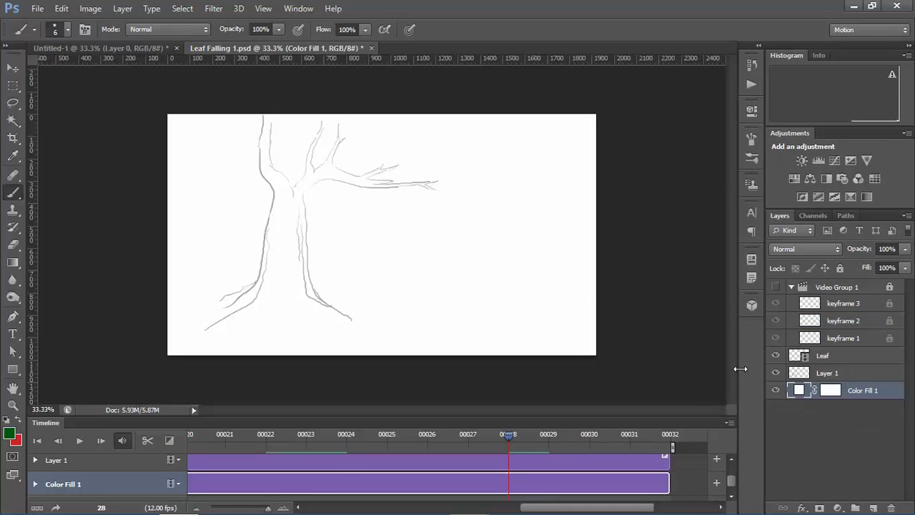
{"action": "key", "text": "space"}
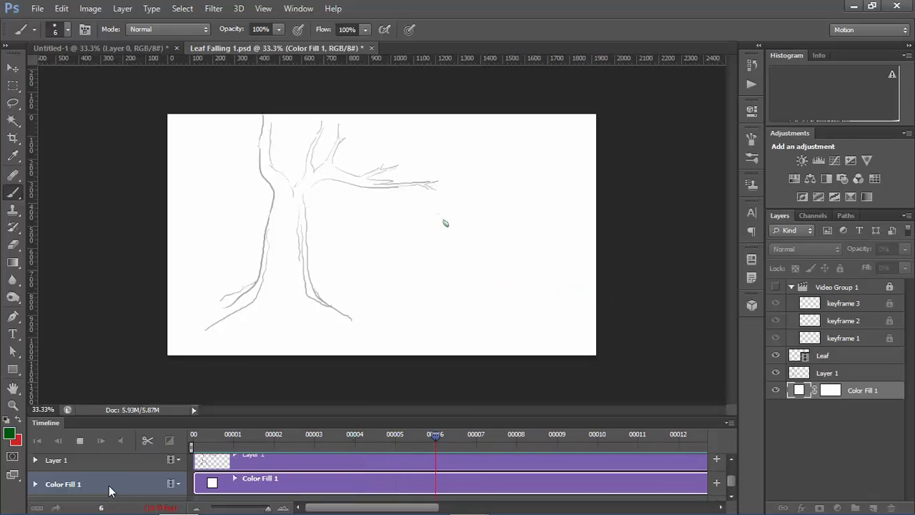
{"action": "left_click", "coordinate": [79, 440]}
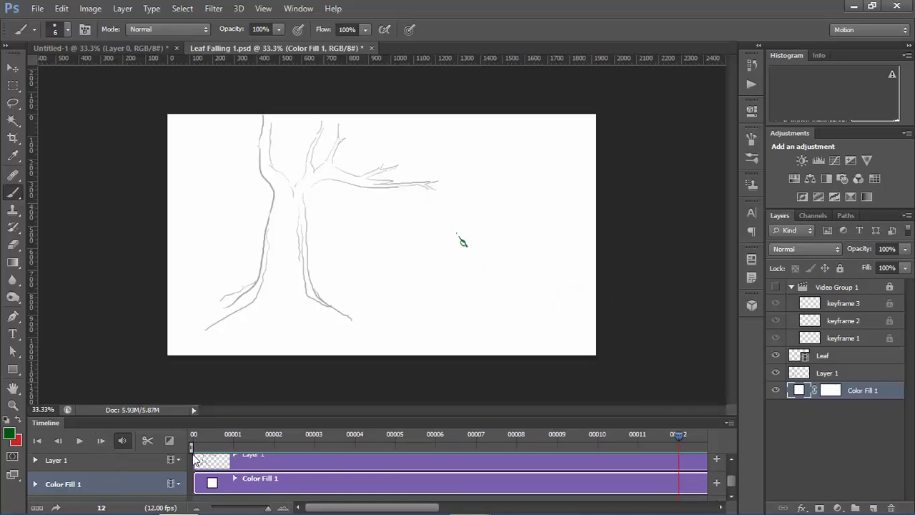
Enlarge the timeline area to show all tracks, save the document, and rename Layer 1 as tree.
{"action": "left_click_drag", "start_coordinate": [609, 415], "coordinate": [621, 334]}
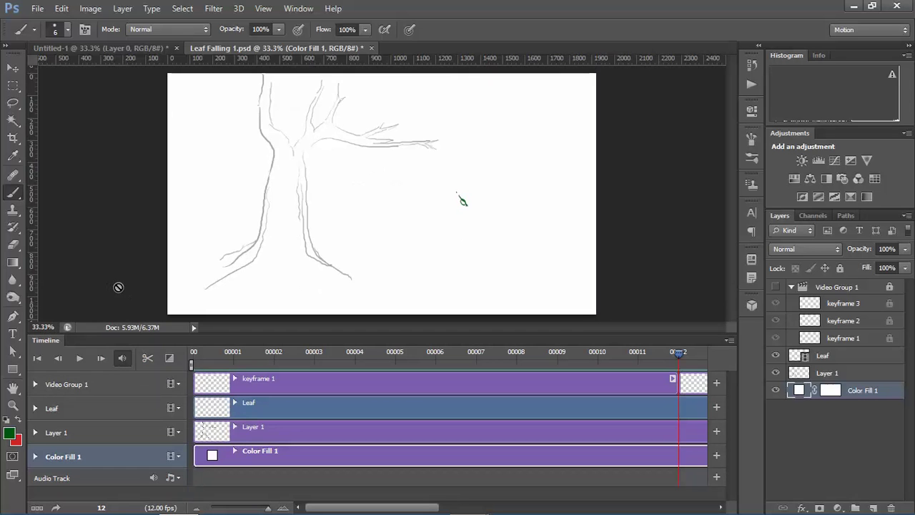
{"action": "key", "text": "ctrl+s"}
{"action": "double_click", "coordinate": [830, 372]}
{"action": "type", "text": "tree"}
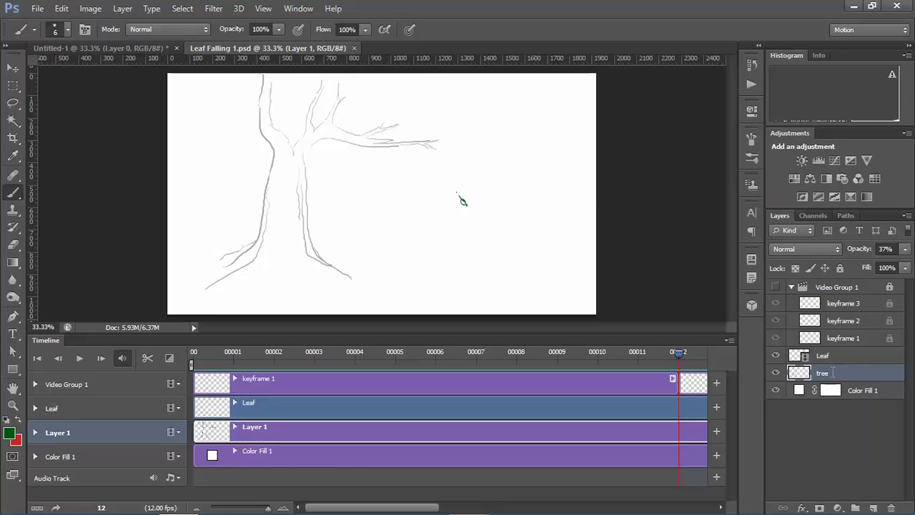
{"action": "key", "text": "Return"}
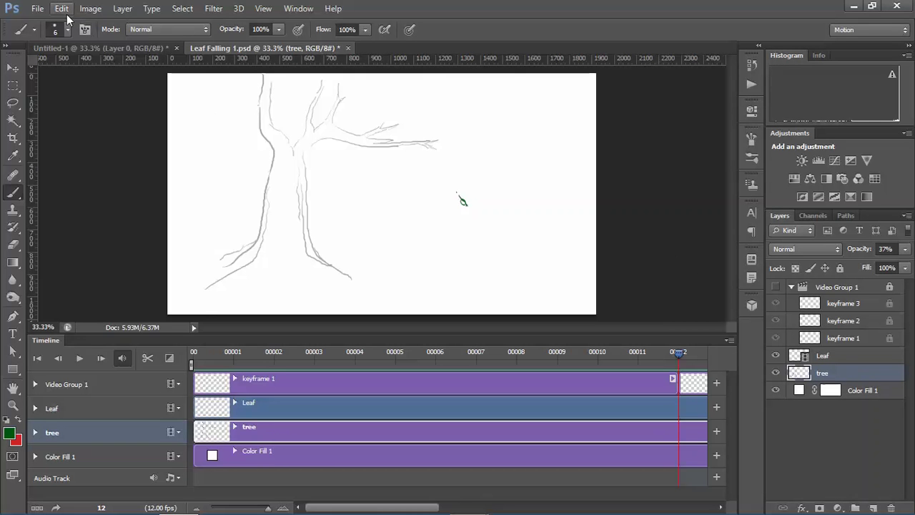
Start a Save for Web GIF export with the image size set to 20 percent and the colors reduced to 8.
{"action": "left_click", "coordinate": [37, 8]}
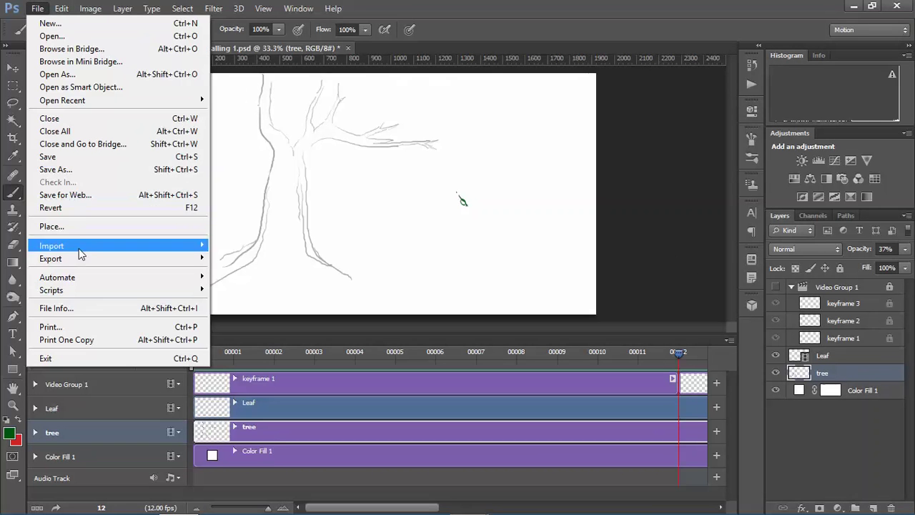
{"action": "left_click", "coordinate": [82, 195]}
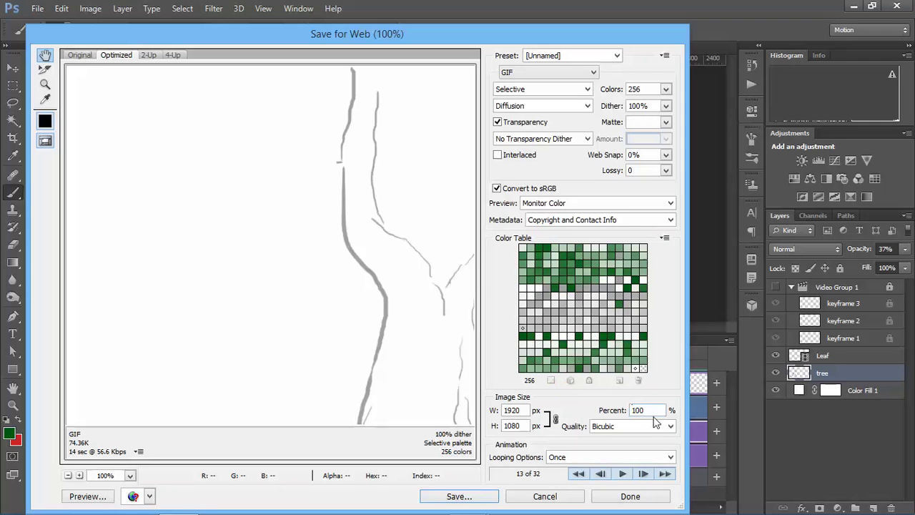
{"action": "left_click_drag", "start_coordinate": [652, 412], "coordinate": [630, 409]}
{"action": "type", "text": "1"}
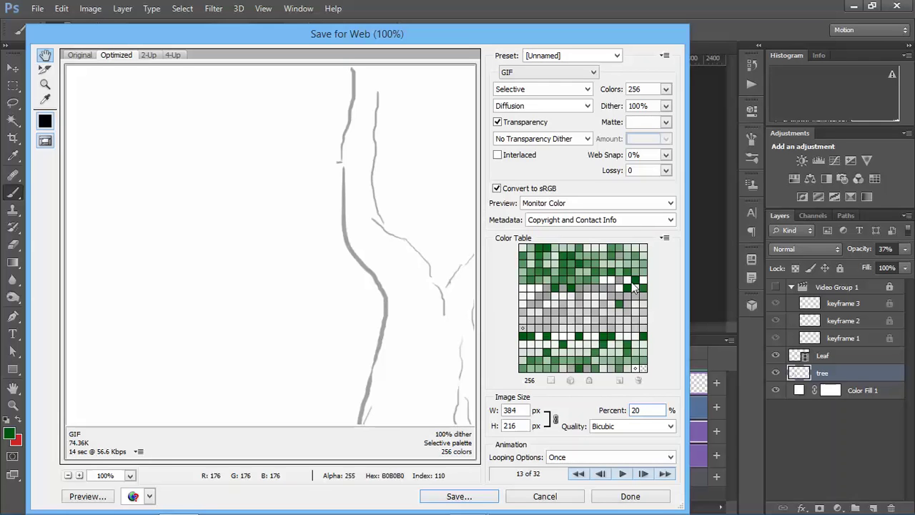
{"action": "left_click", "coordinate": [666, 89]}
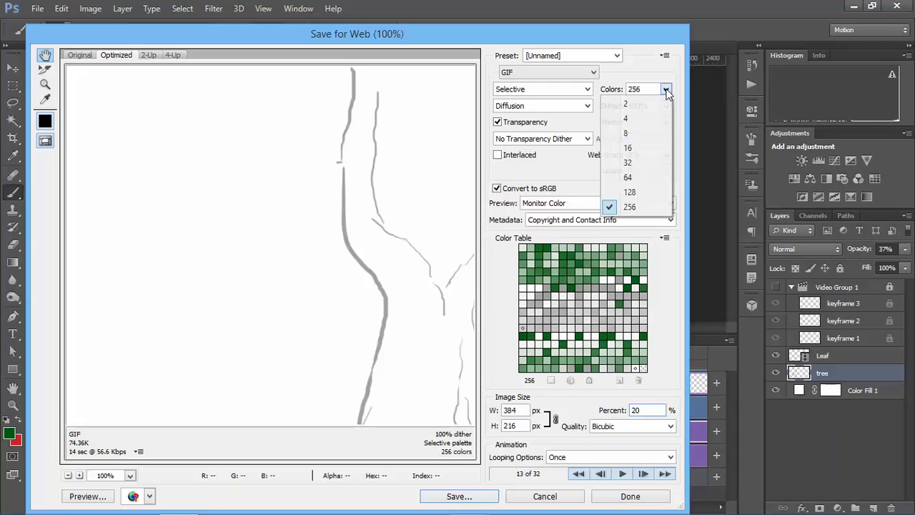
{"action": "left_click", "coordinate": [647, 134]}
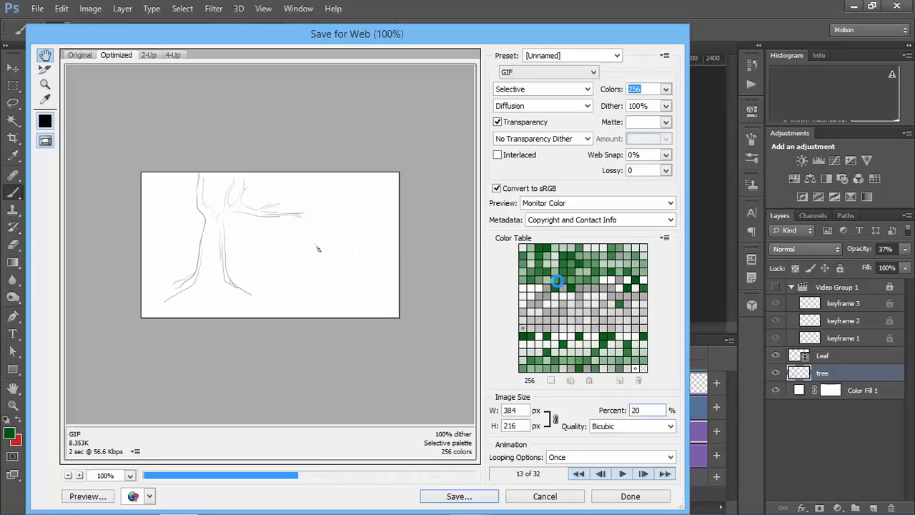
Set the GIF's looping to Forever and preview the animation in the export dialog.
{"action": "left_click", "coordinate": [609, 457]}
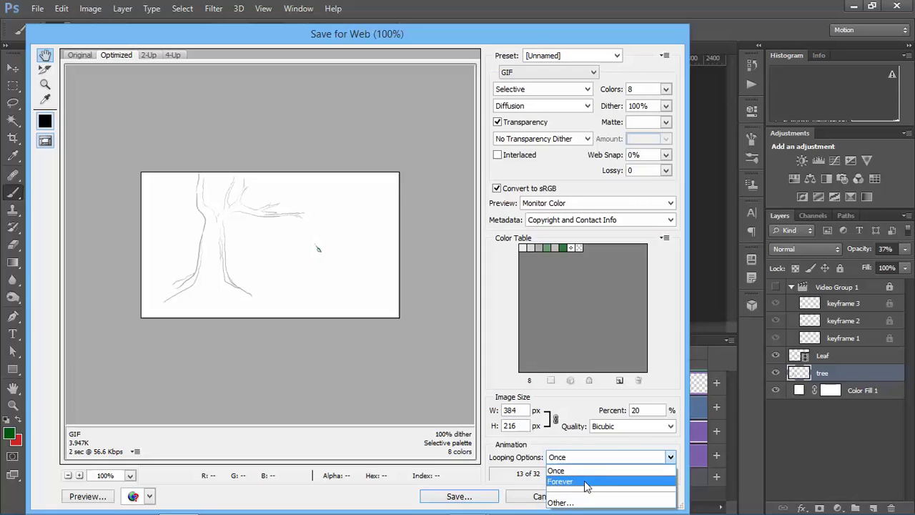
{"action": "left_click", "coordinate": [584, 483]}
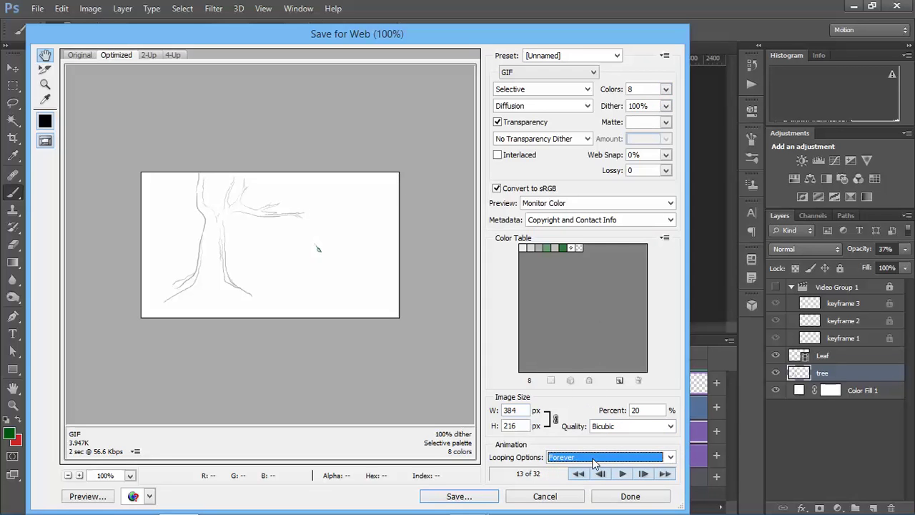
{"action": "left_click", "coordinate": [623, 474]}
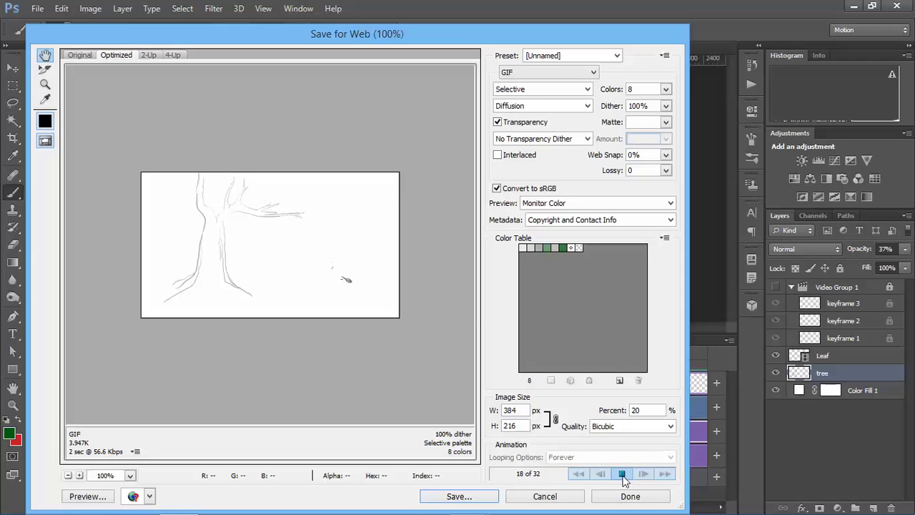
Save the optimized GIF as Leaf-Falling-1 in HTML and Images format in the Leaf Falling folder.
{"action": "left_click", "coordinate": [486, 500]}
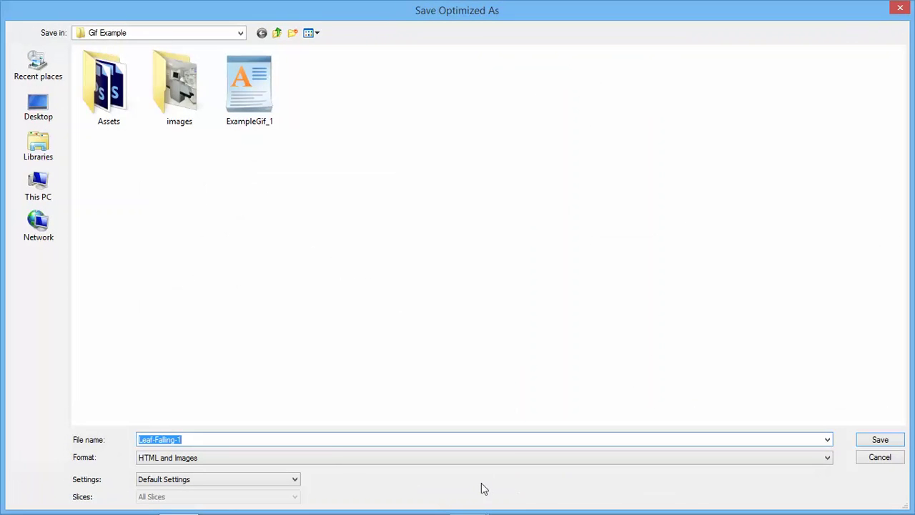
{"action": "left_click", "coordinate": [277, 32]}
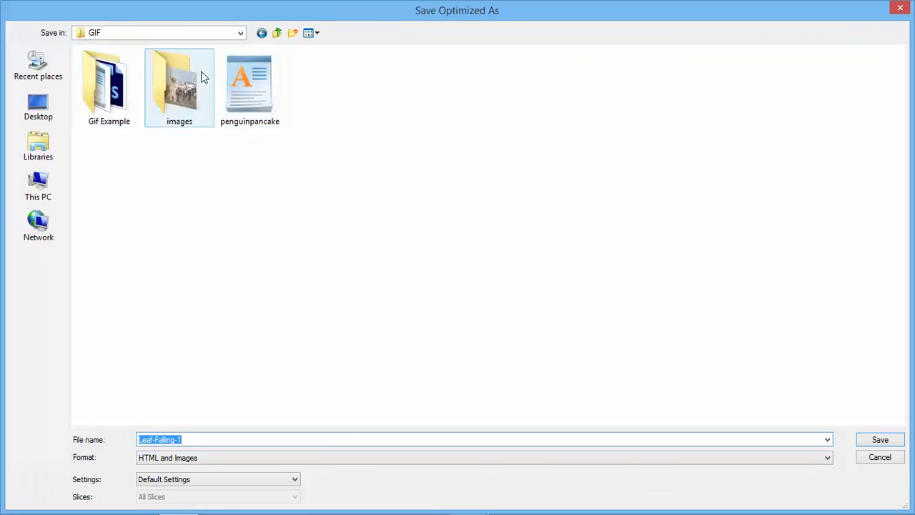
{"action": "left_click", "coordinate": [277, 33]}
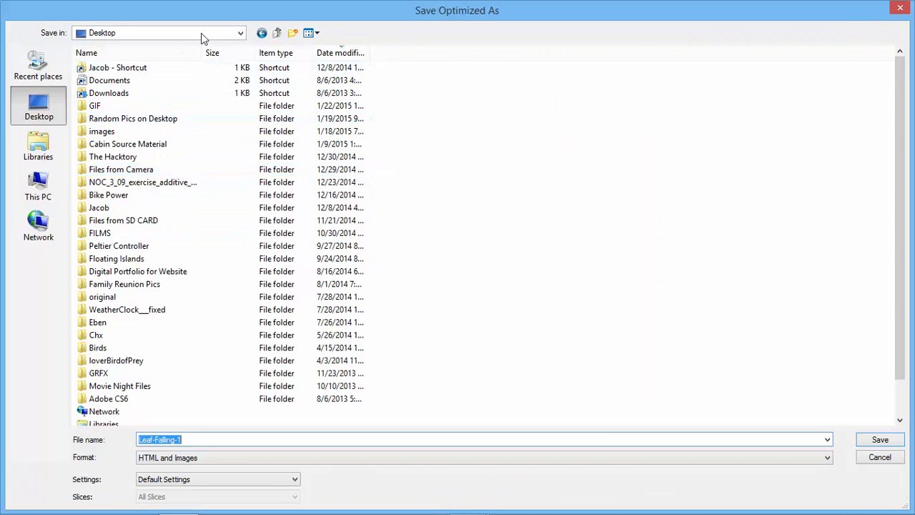
{"action": "left_click", "coordinate": [37, 68]}
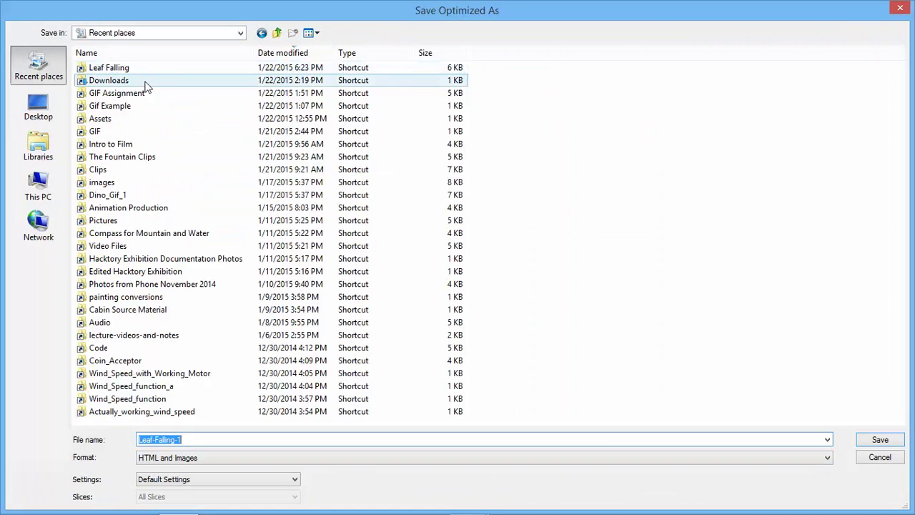
{"action": "double_click", "coordinate": [138, 71]}
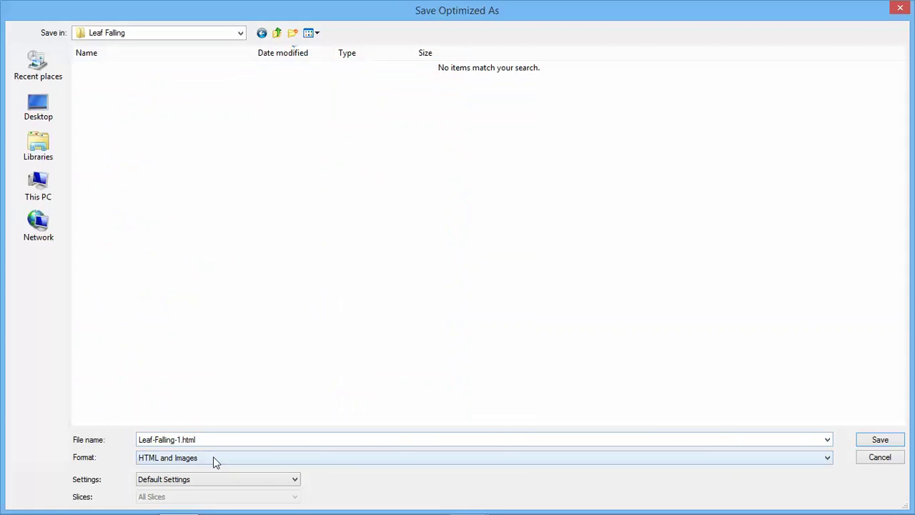
{"action": "left_click", "coordinate": [893, 439]}
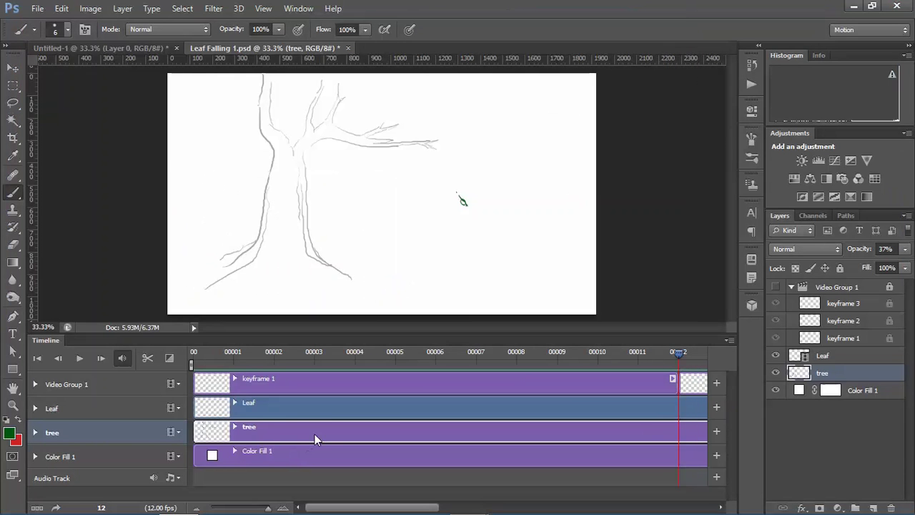
Switch to Gmail in Chrome and start a new message in the expanded compose window, with the cursor in the body.
{"action": "key", "text": "alt+Tab"}
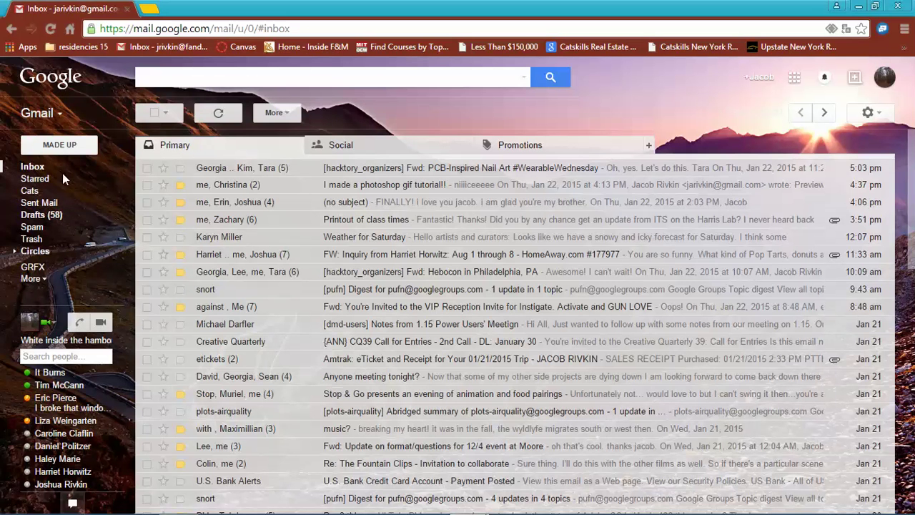
{"action": "left_click", "coordinate": [79, 148]}
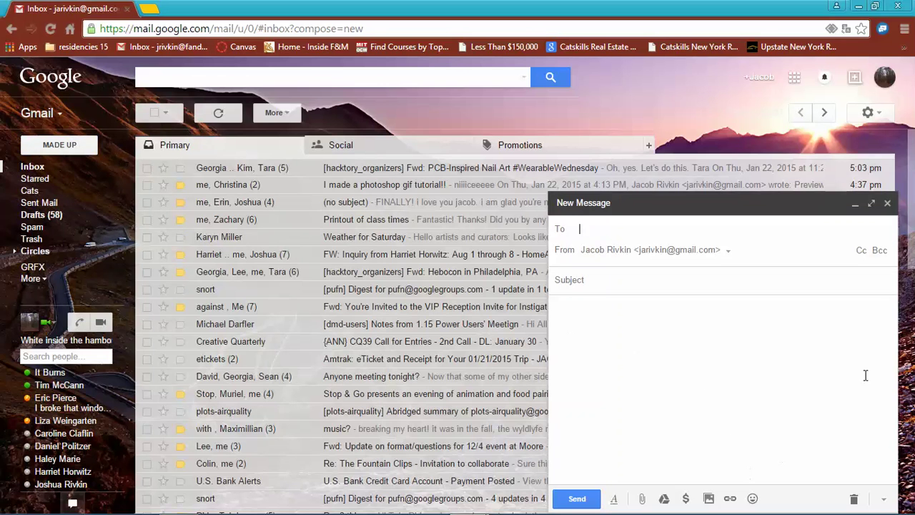
{"action": "left_click", "coordinate": [872, 204]}
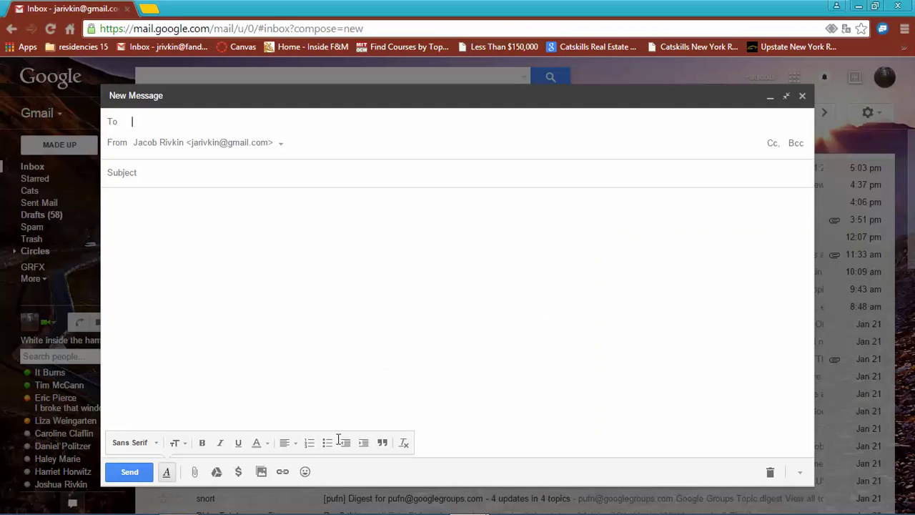
{"action": "left_click", "coordinate": [604, 265]}
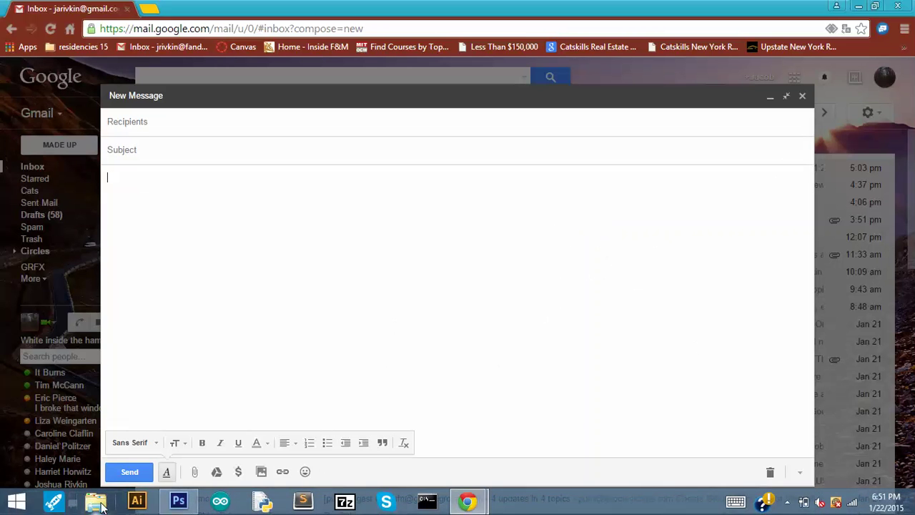
Insert the Leaf-Falling-1 GIF from the Leaf Falling folder's images subfolder into the message body using File Explorer.
{"action": "left_click", "coordinate": [98, 503]}
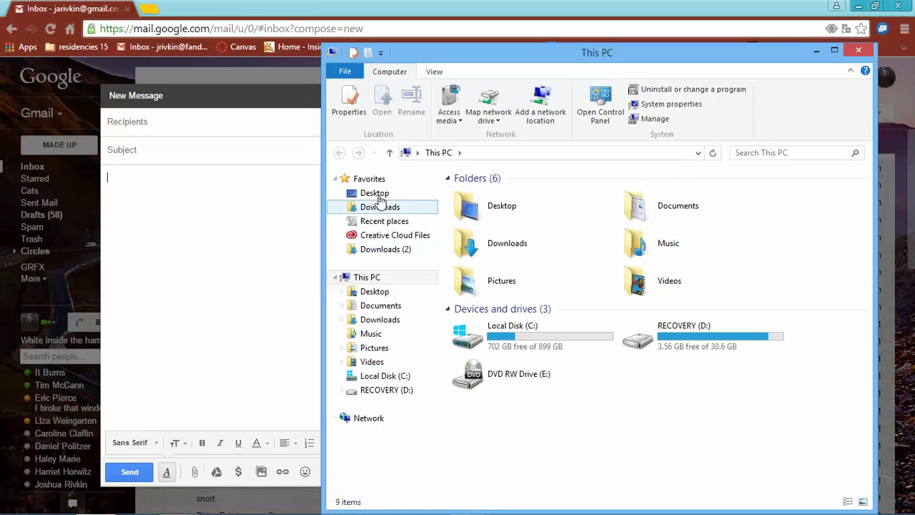
{"action": "left_click", "coordinate": [399, 223]}
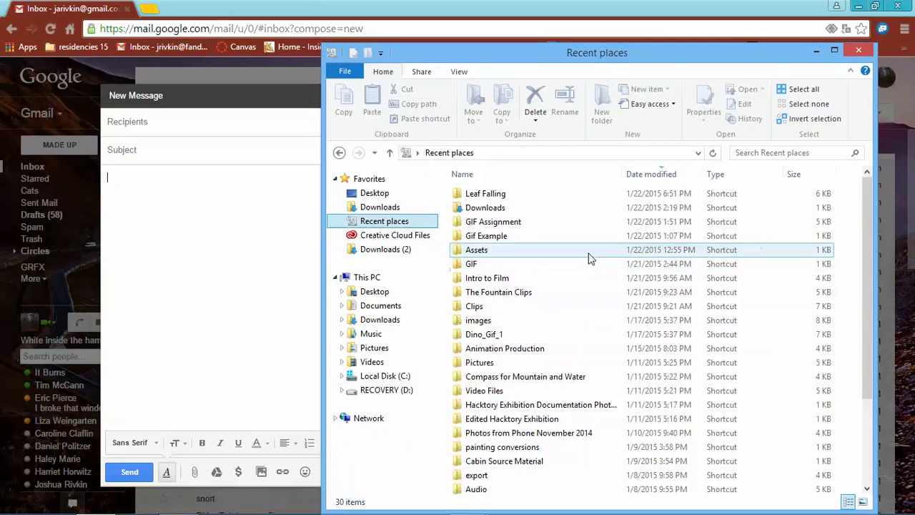
{"action": "double_click", "coordinate": [504, 193]}
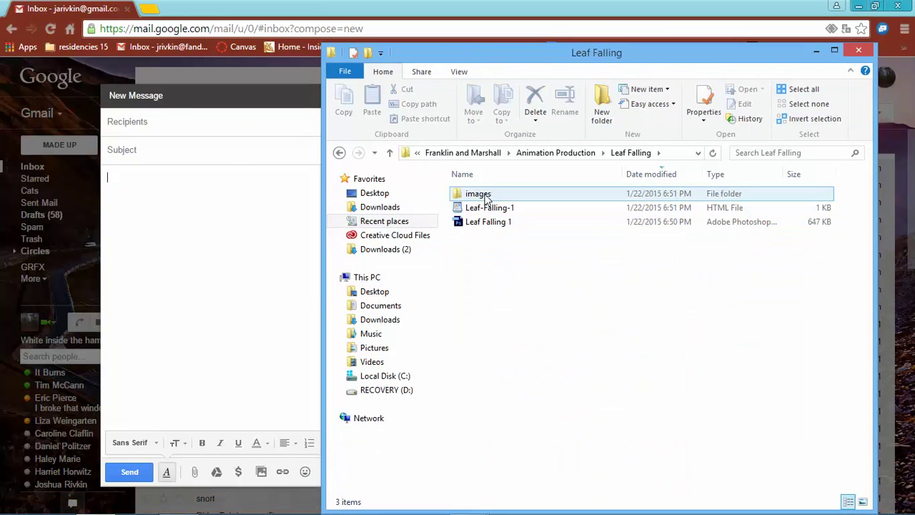
{"action": "double_click", "coordinate": [486, 195]}
{"action": "left_click_drag", "start_coordinate": [503, 200], "coordinate": [377, 197]}
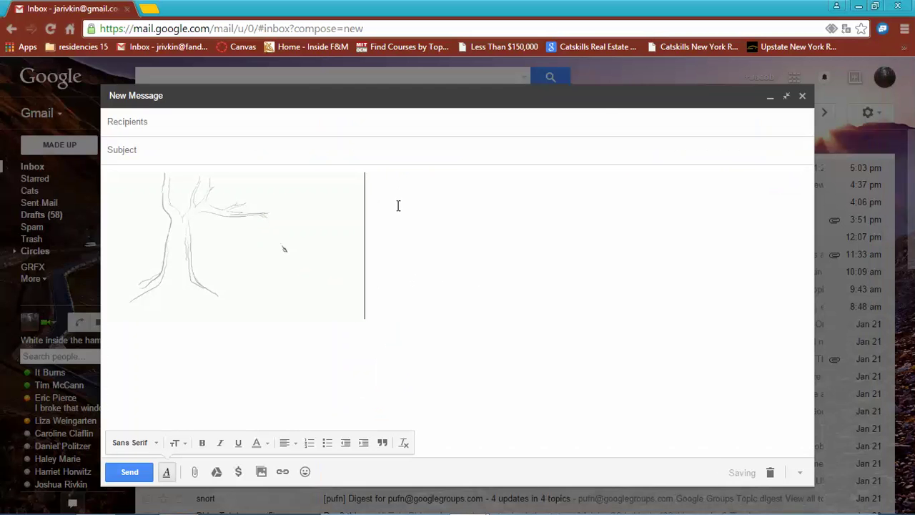
Switch to Photoshop and open the Render Video settings for the timeline, naming the output file Leaf Falling 1b.mov.
{"action": "key", "text": "alt+Tab"}
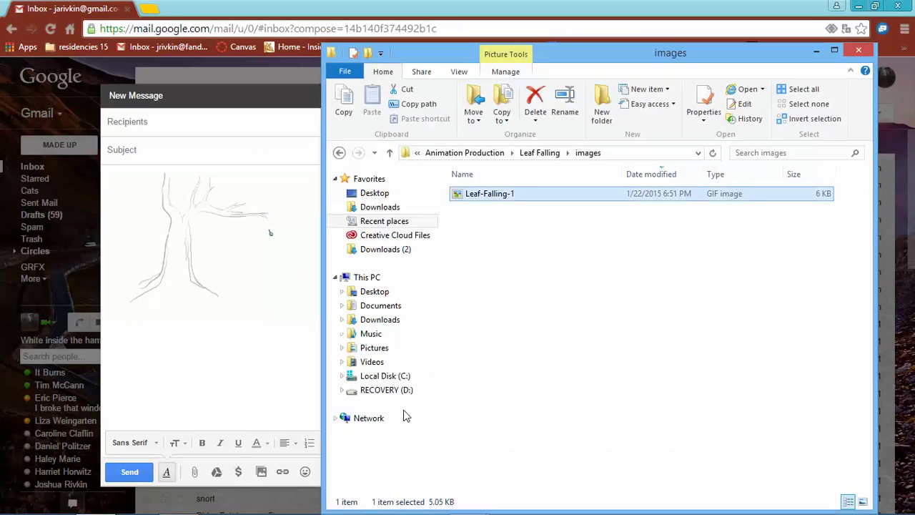
{"action": "key", "text": "alt+Tab"}
{"action": "key", "text": "Tab"}
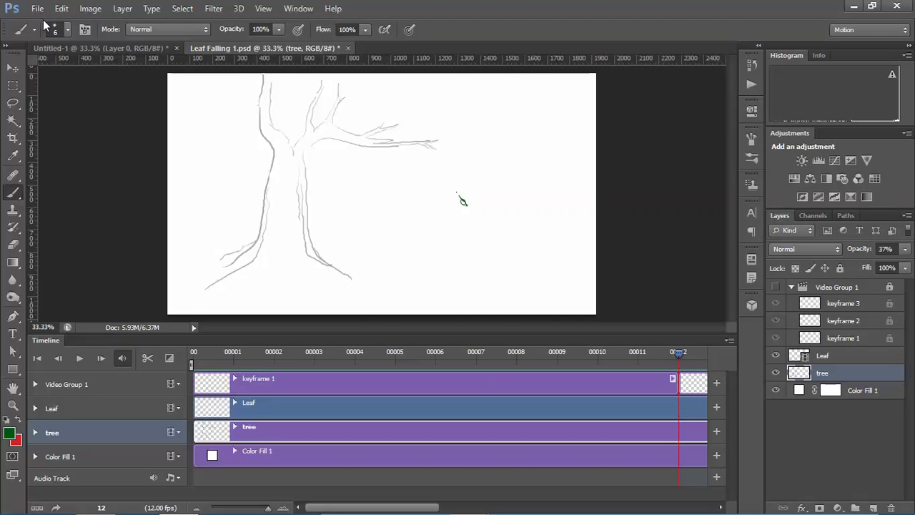
{"action": "left_click", "coordinate": [730, 340]}
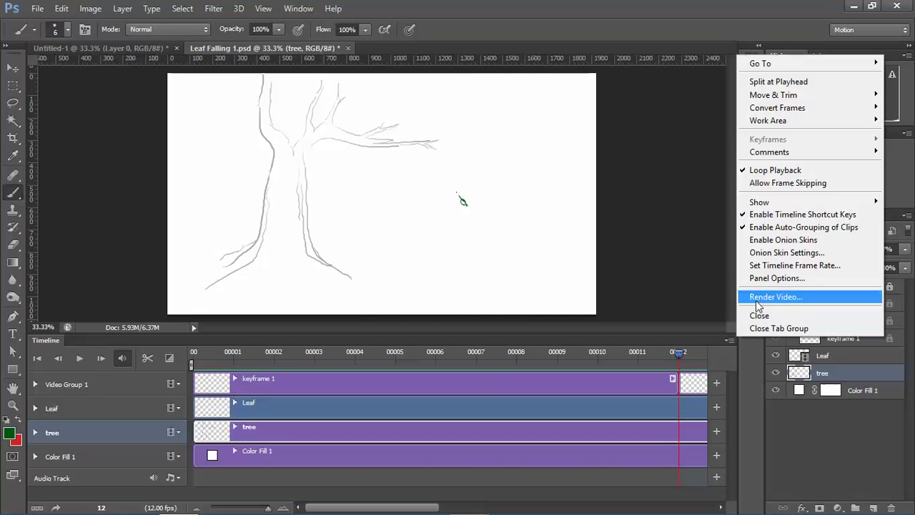
{"action": "left_click", "coordinate": [758, 298]}
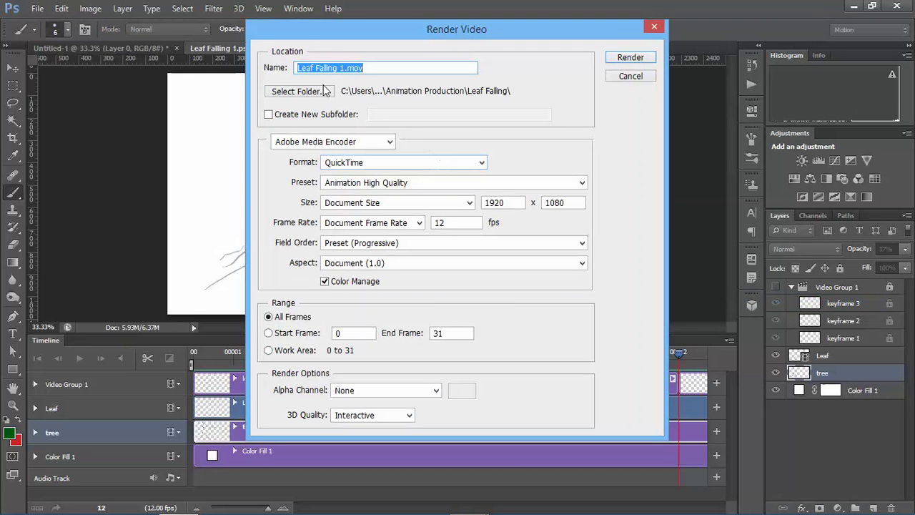
{"action": "left_click", "coordinate": [341, 69]}
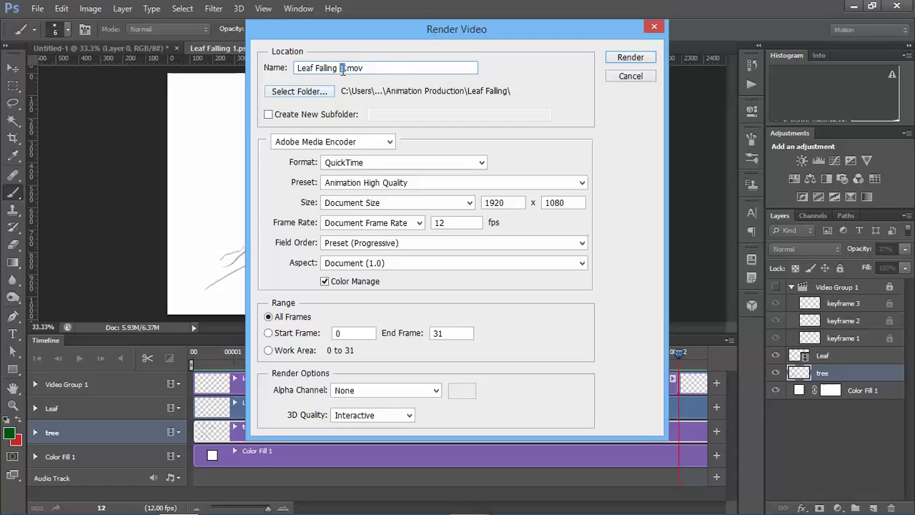
{"action": "type", "text": "1b"}
{"action": "key", "text": "ctrl+a"}
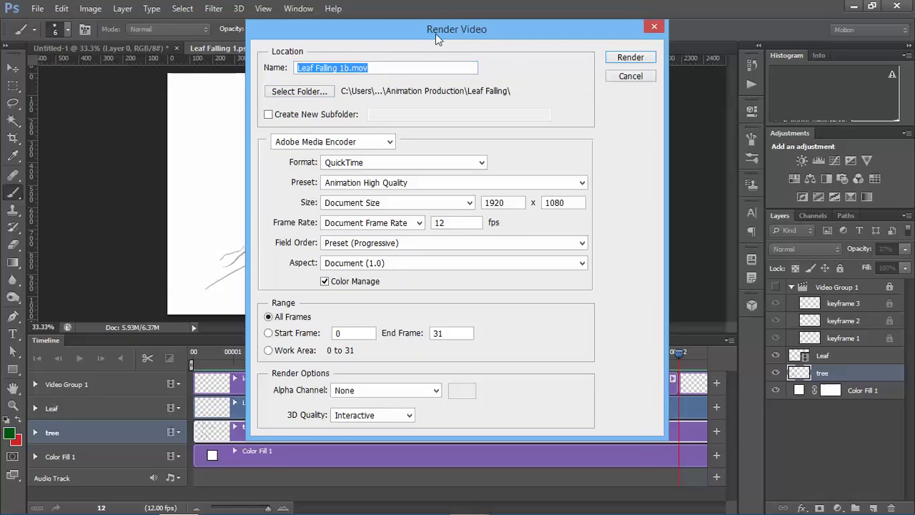
{"action": "left_click_drag", "start_coordinate": [436, 33], "coordinate": [406, 52]}
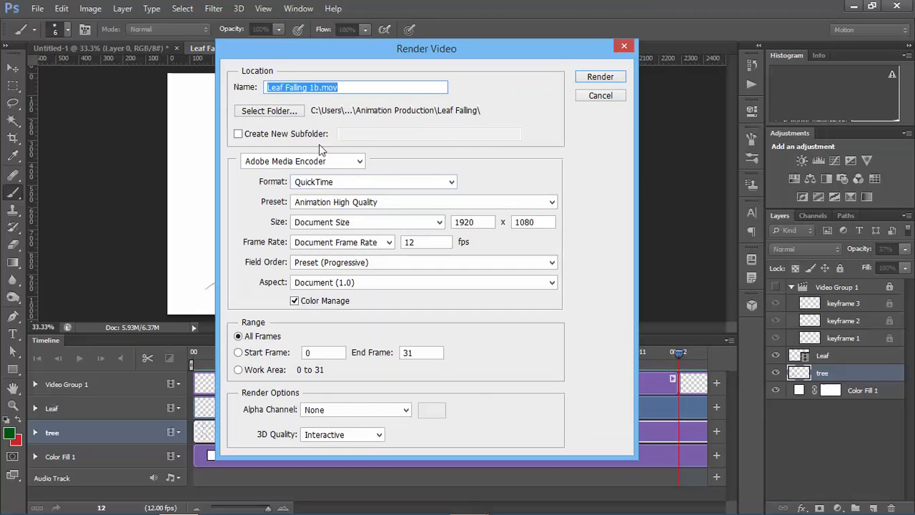
Choose QuickTime as the render format with the Animation High Quality preset.
{"action": "left_click", "coordinate": [344, 184]}
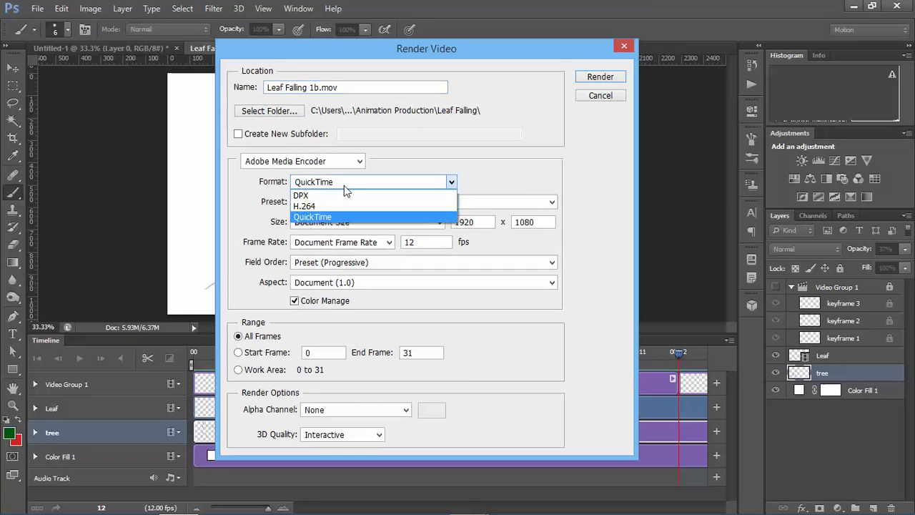
{"action": "left_click", "coordinate": [329, 217]}
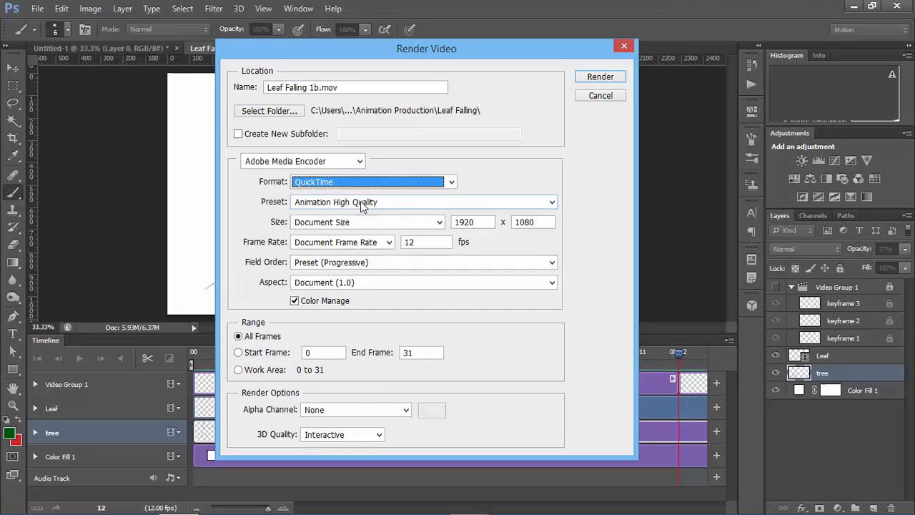
{"action": "left_click", "coordinate": [361, 204]}
{"action": "left_click", "coordinate": [360, 216]}
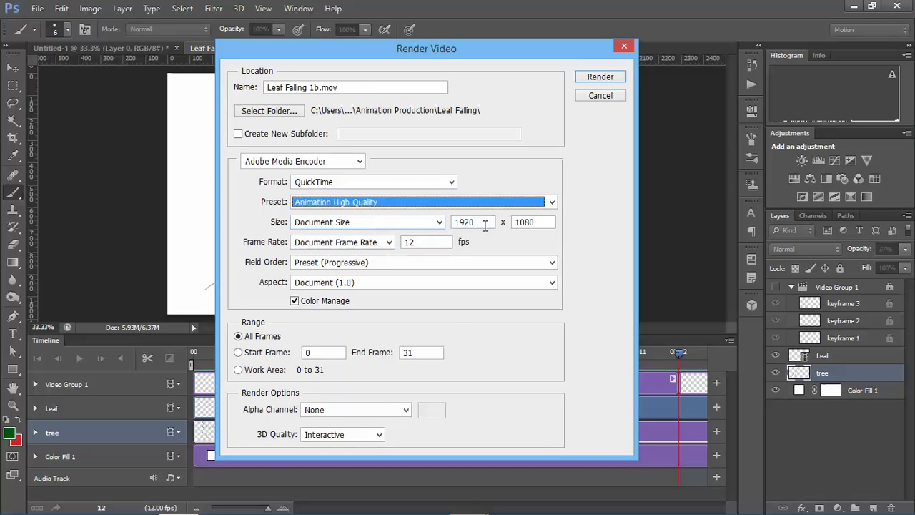
Set the render frame rate to 12 fps and the field order to Preset (Progressive).
{"action": "left_click", "coordinate": [389, 242]}
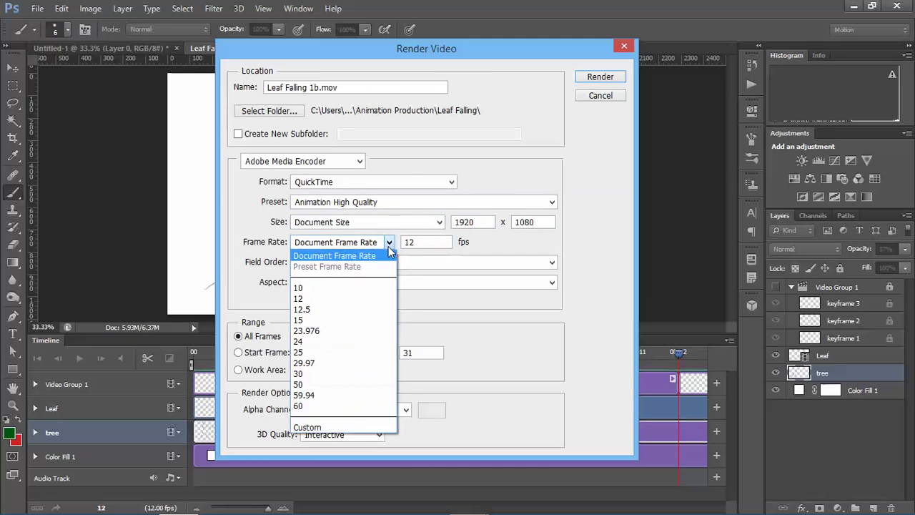
{"action": "left_click", "coordinate": [351, 299]}
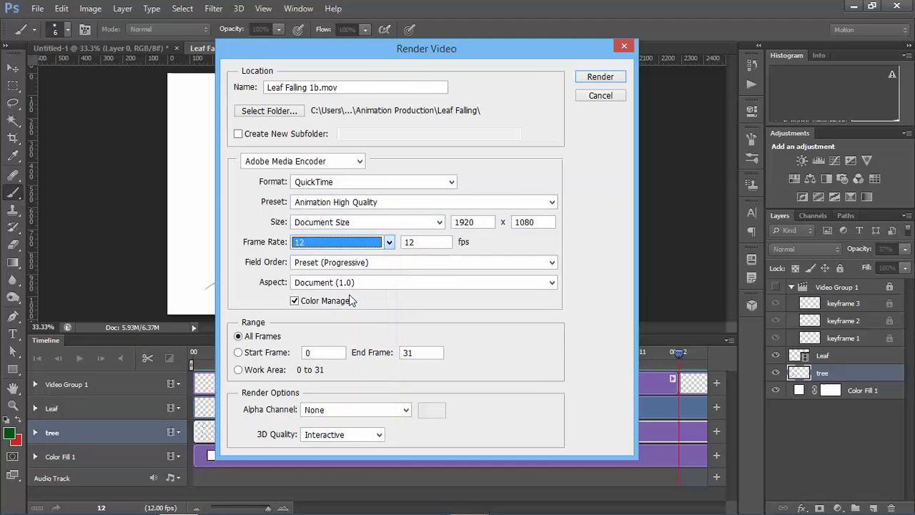
{"action": "left_click", "coordinate": [504, 243]}
{"action": "left_click", "coordinate": [401, 265]}
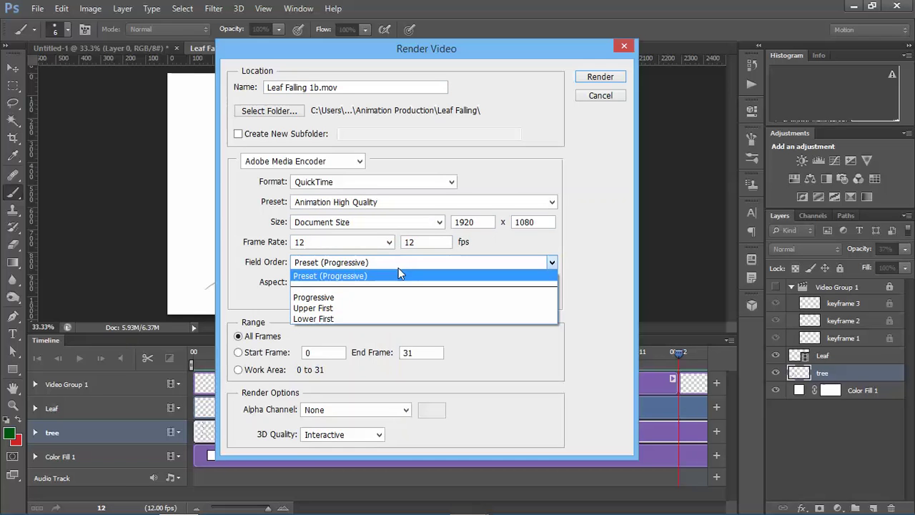
{"action": "left_click", "coordinate": [489, 276]}
Set the pixel aspect to Square (1.0) and render the video.
{"action": "left_click", "coordinate": [462, 283]}
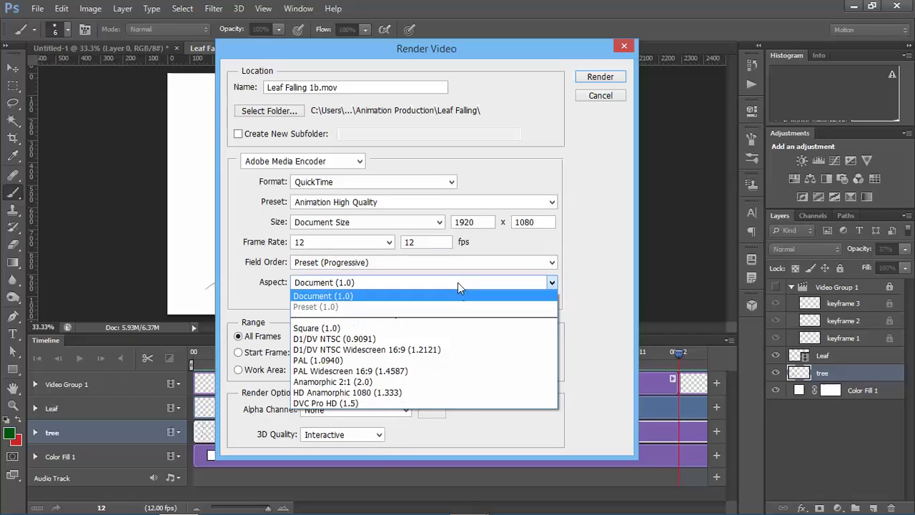
{"action": "left_click", "coordinate": [413, 328]}
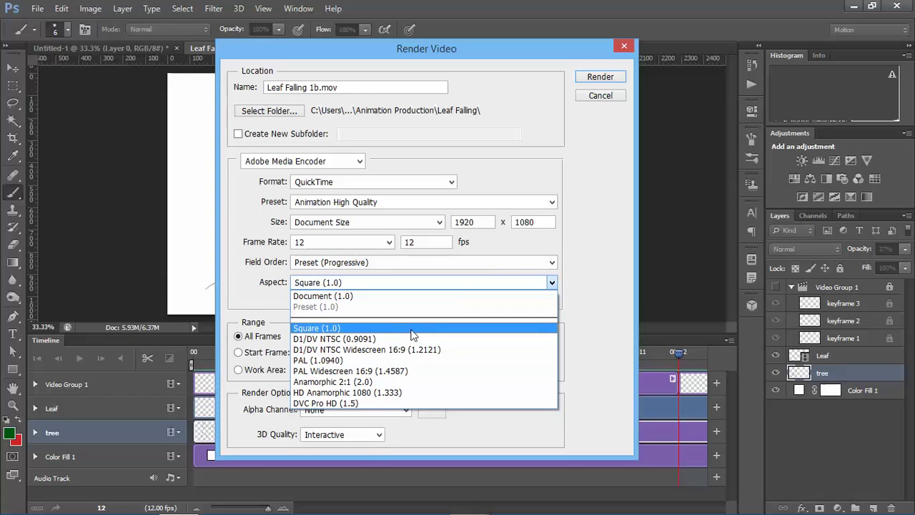
{"action": "left_click", "coordinate": [406, 323]}
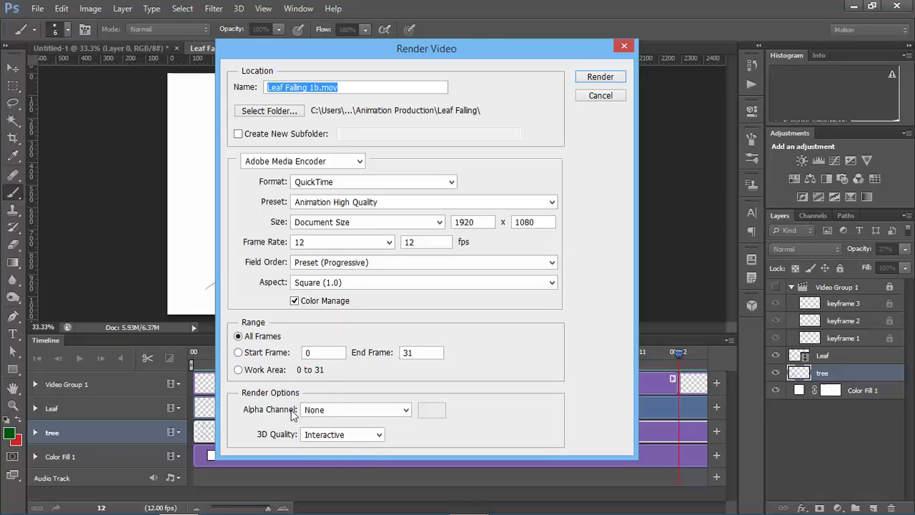
{"action": "left_click", "coordinate": [600, 78]}
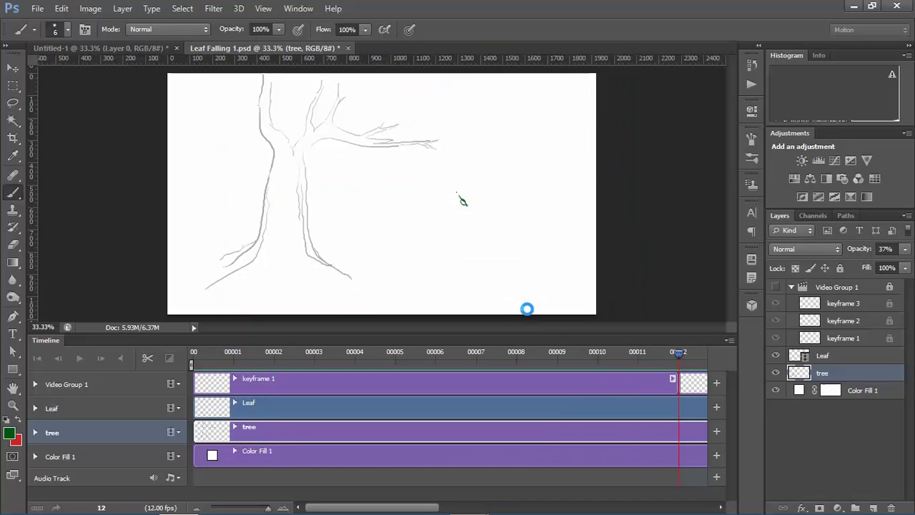
Switch to File Explorer and open the Leaf Falling folder from the recent places.
{"action": "key", "text": "alt+Tab"}
{"action": "key", "text": "alt+Tab"}
{"action": "key", "text": "alt+Tab"}
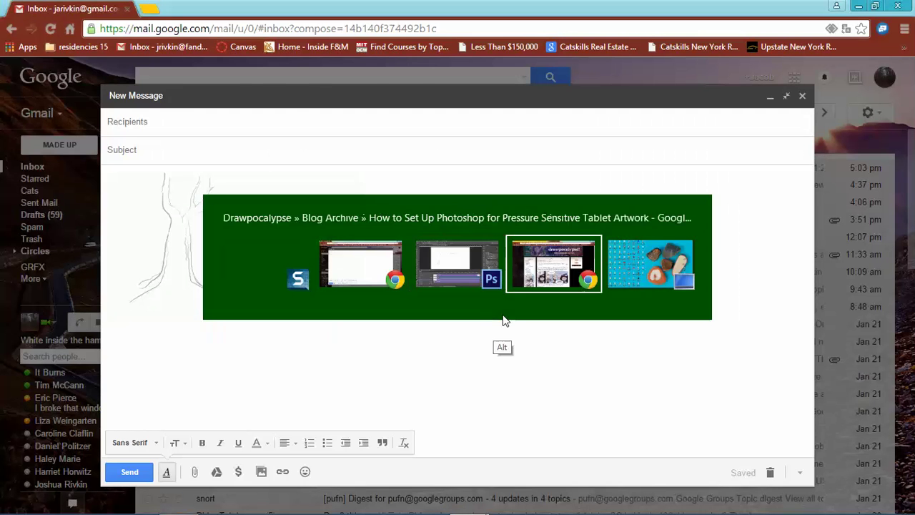
{"action": "key", "text": "alt+Tab"}
{"action": "key", "text": "alt+Tab"}
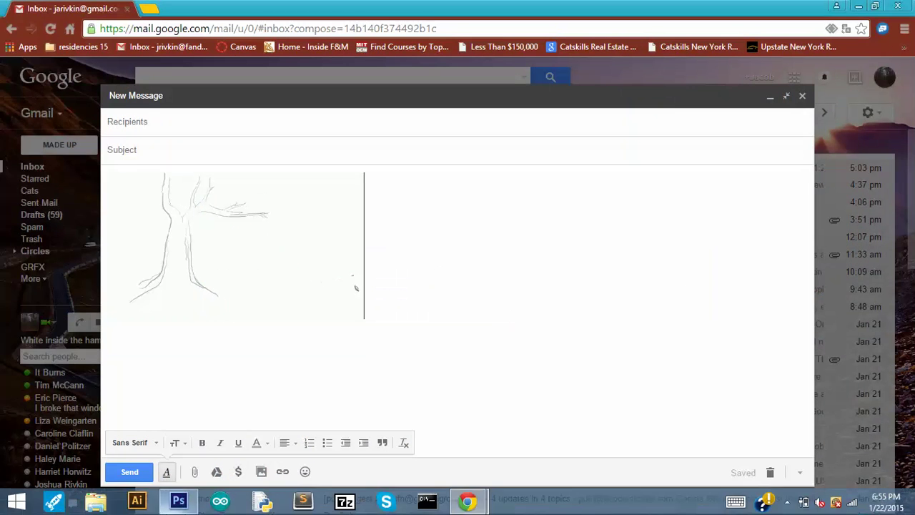
{"action": "left_click", "coordinate": [97, 505]}
{"action": "right_click", "coordinate": [97, 506]}
{"action": "left_click", "coordinate": [57, 448]}
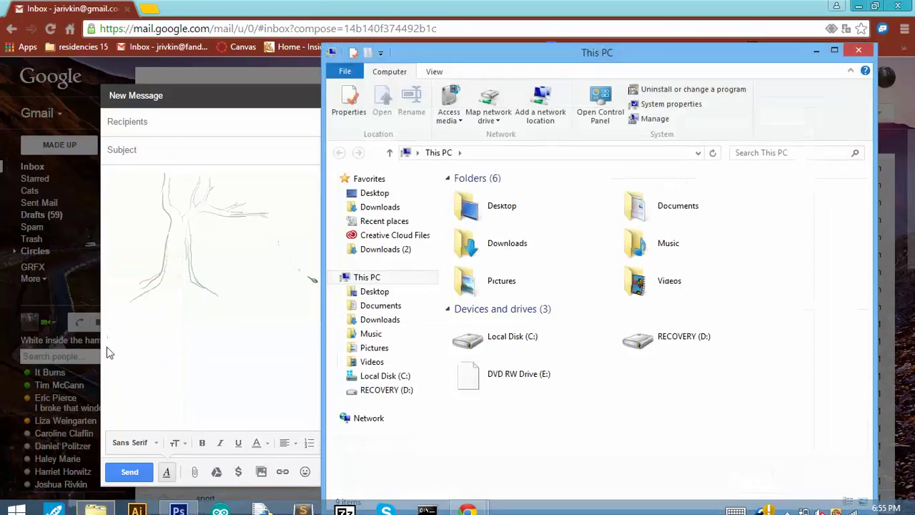
{"action": "left_click", "coordinate": [410, 223]}
{"action": "double_click", "coordinate": [511, 193]}
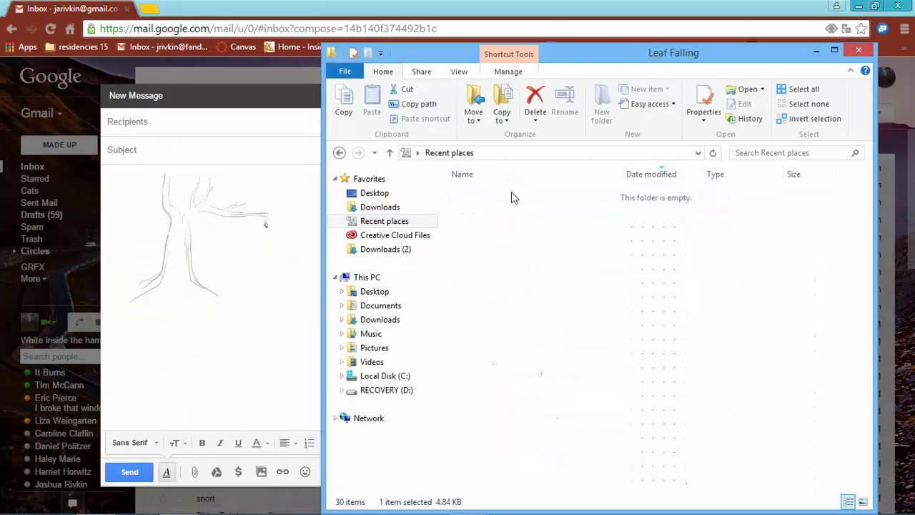
Play the rendered Leaf Falling 1b movie in the video player, close the player and return to Photoshop.
{"action": "left_click", "coordinate": [505, 209]}
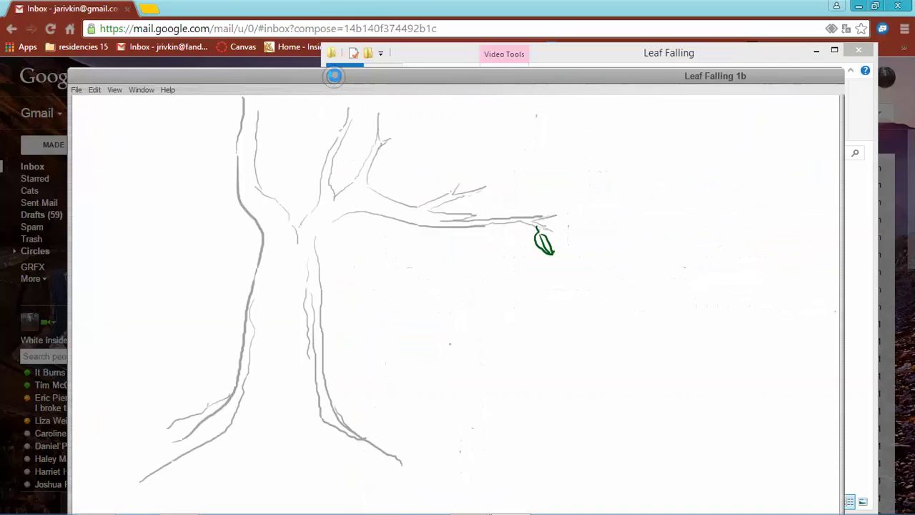
{"action": "left_click", "coordinate": [458, 494]}
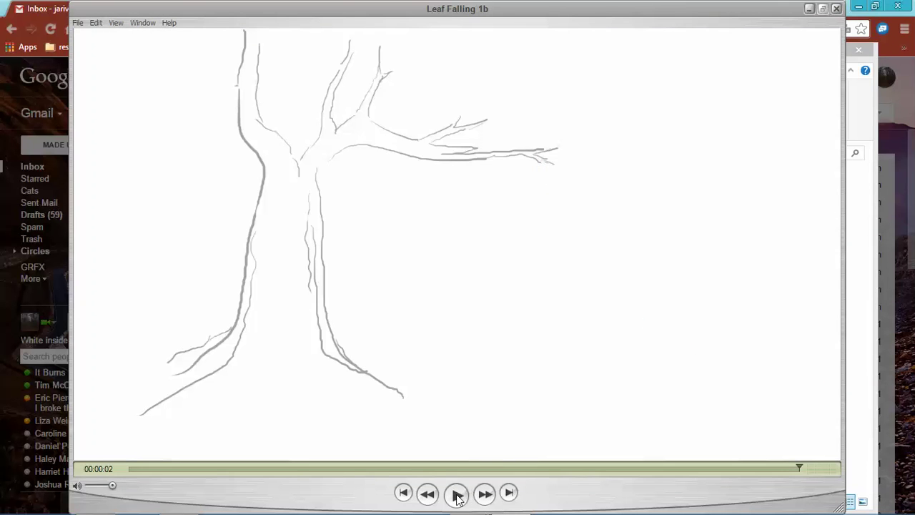
{"action": "left_click", "coordinate": [458, 495]}
{"action": "left_click", "coordinate": [461, 497]}
{"action": "left_click", "coordinate": [837, 8]}
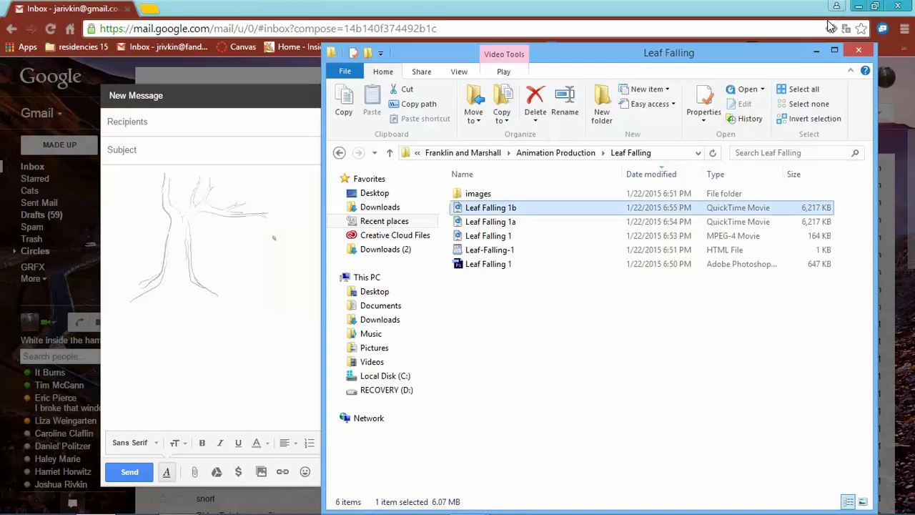
{"action": "key", "text": "alt+F4"}
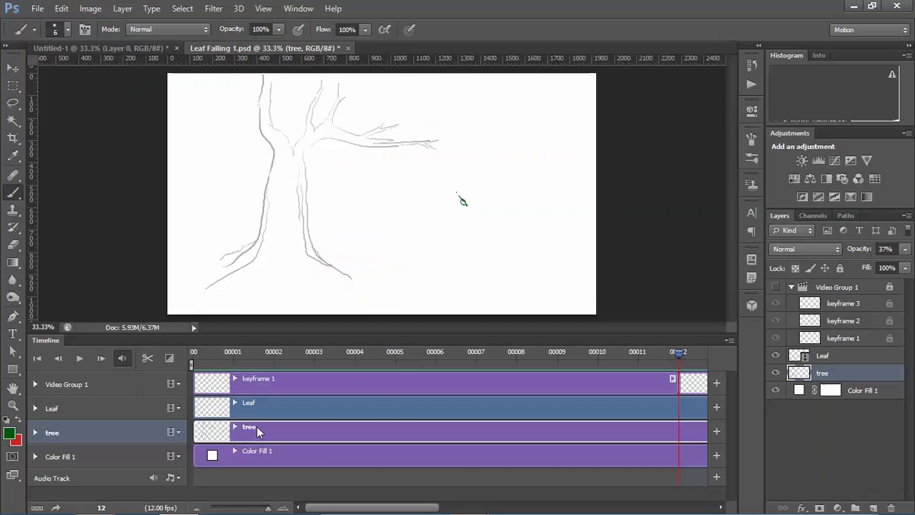
Switch back to the Gmail draft in Chrome to view the inserted GIF.
{"action": "mouse_move", "coordinate": [504, 513]}
{"action": "key", "text": "XF86AudioLowerVolume"}
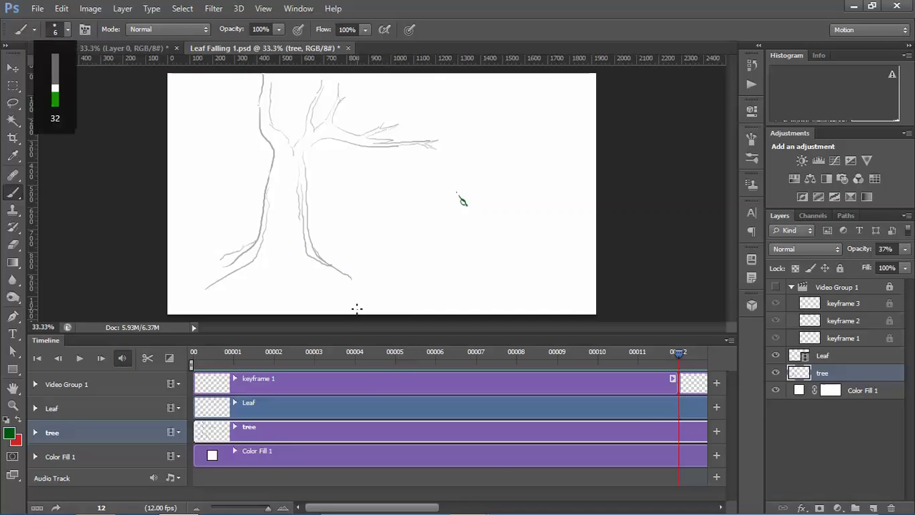
{"action": "key", "text": "alt+Tab"}
{"action": "key", "text": "alt+shift+Tab"}
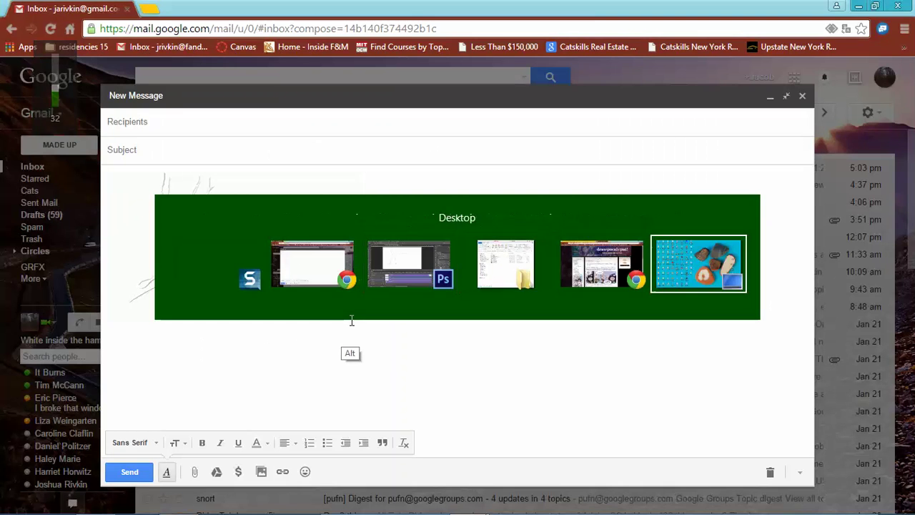
{"action": "key", "text": "alt+Tab"}
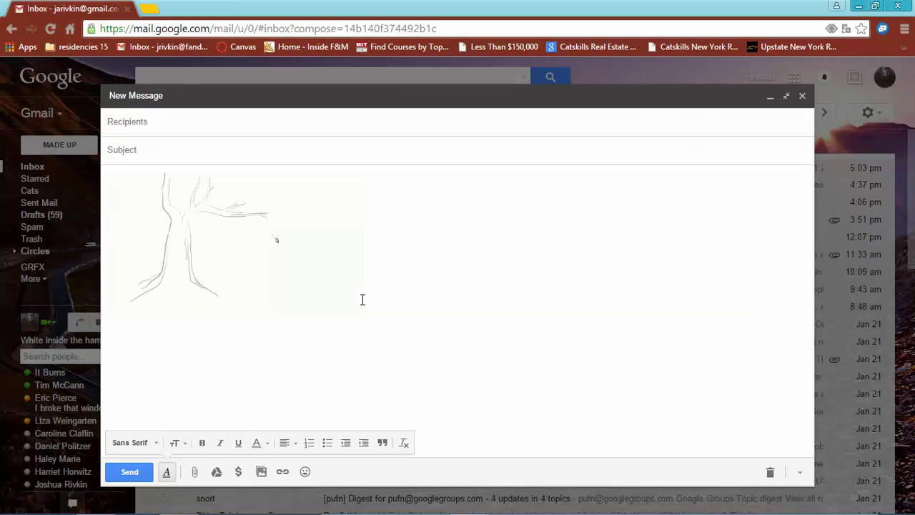